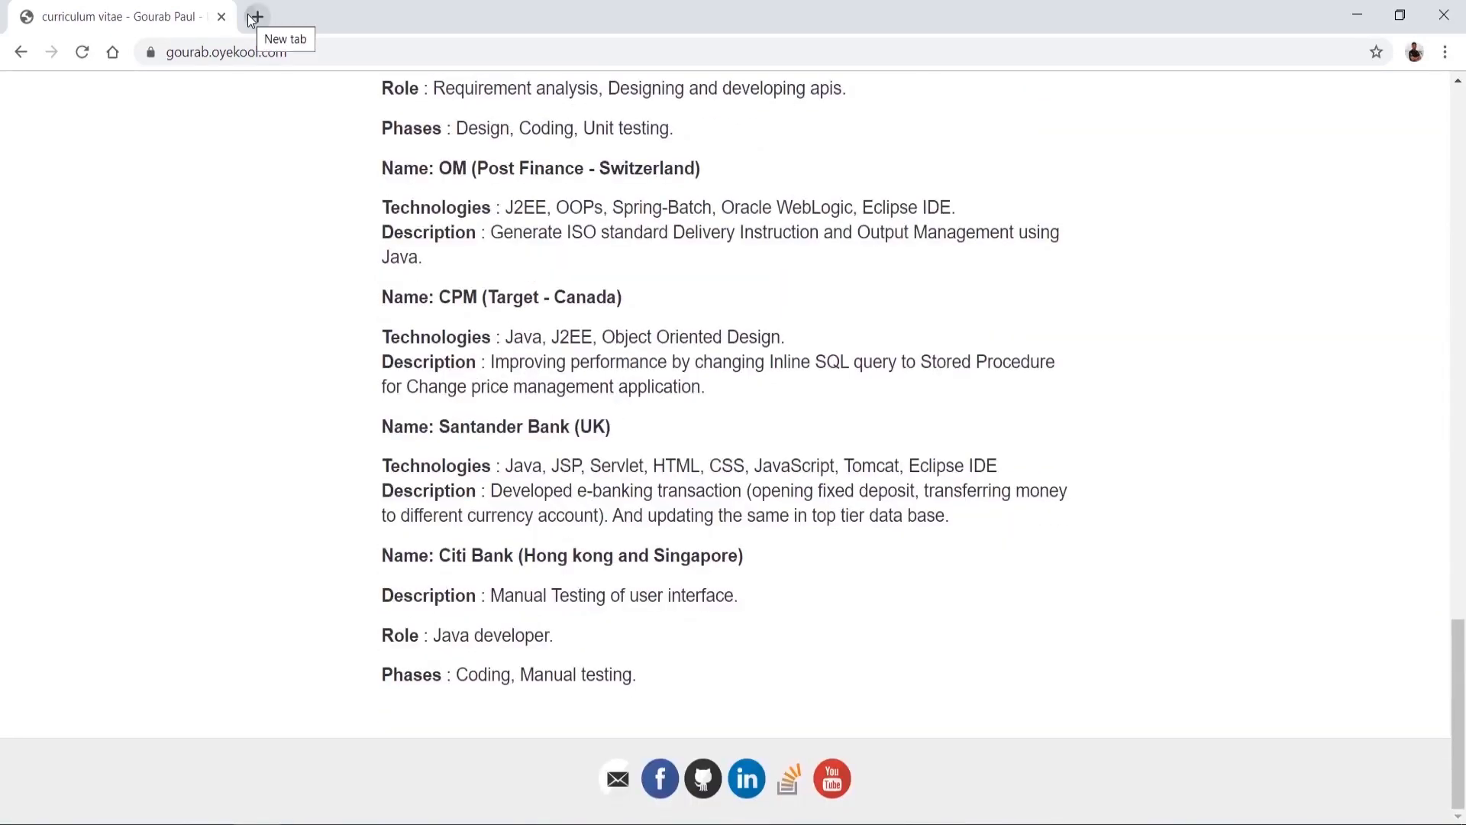
Step: Open a new Chrome tab beside the CV page so GitHub can load there
left_click(255, 17)
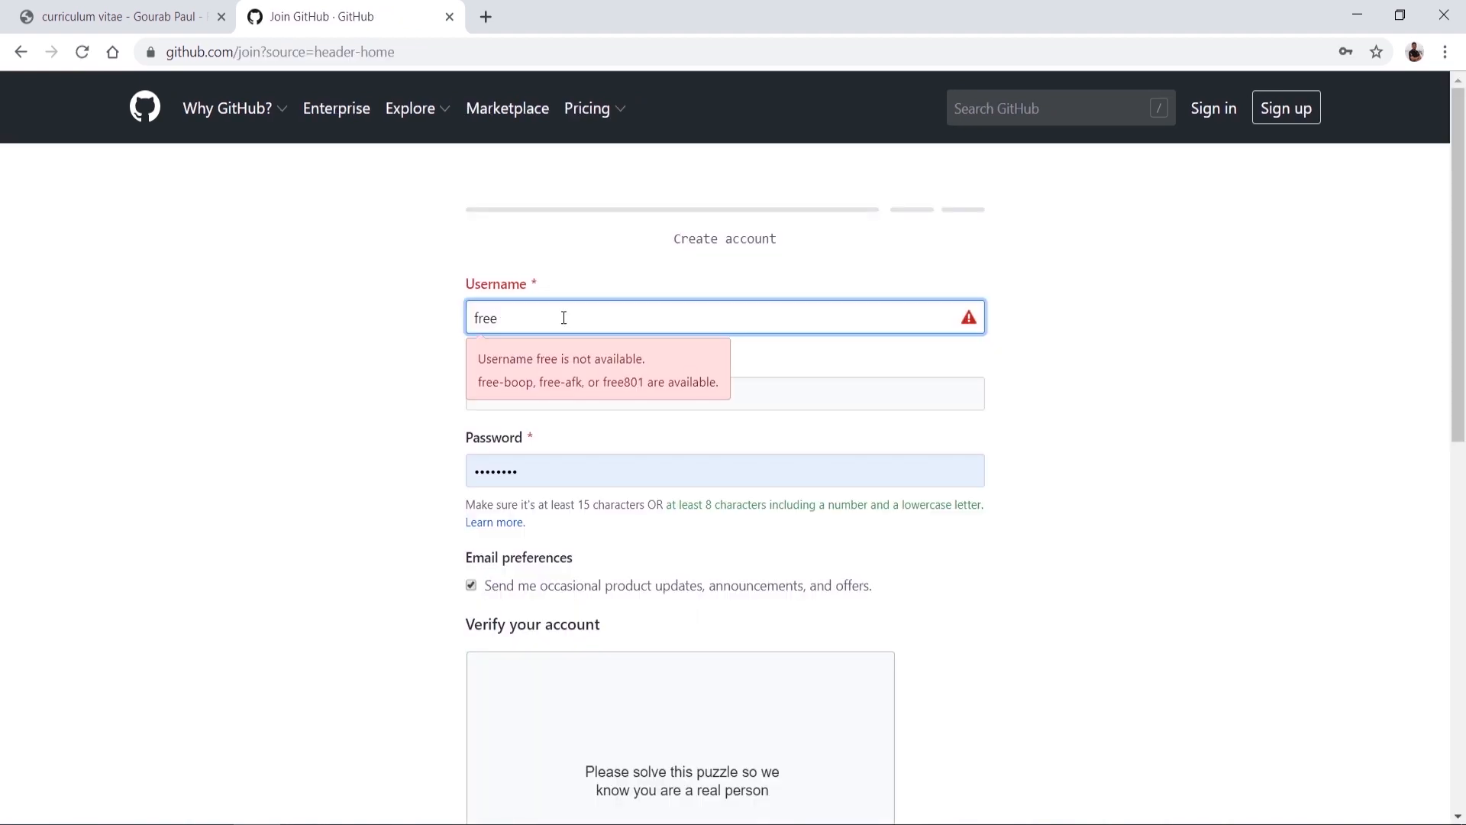
Step: Enter an accepted username and the account's e-mail address on the Join GitHub form
type("webhosting")
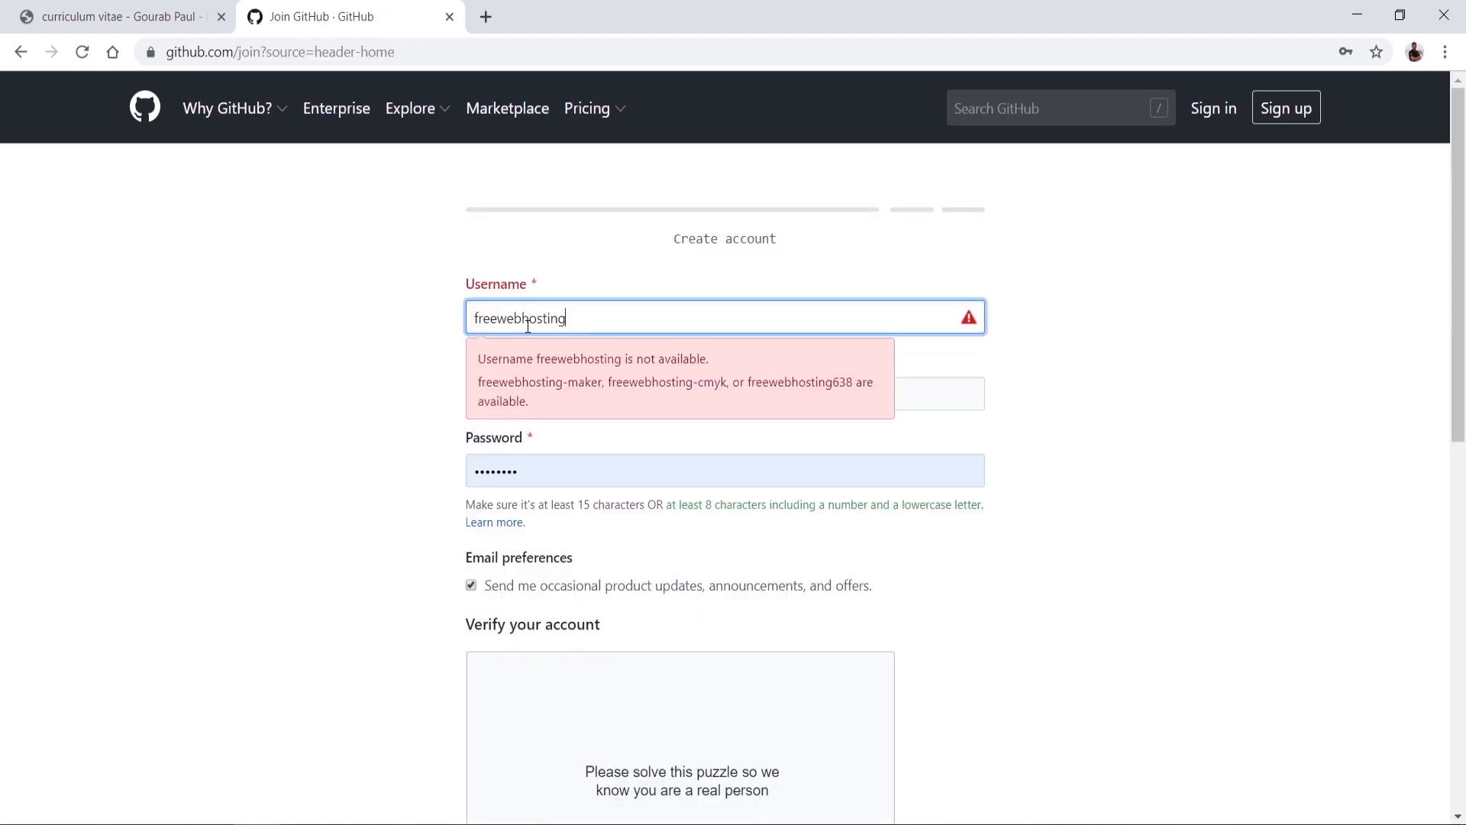
left_click_drag(498, 318, 550, 362)
type("personal")
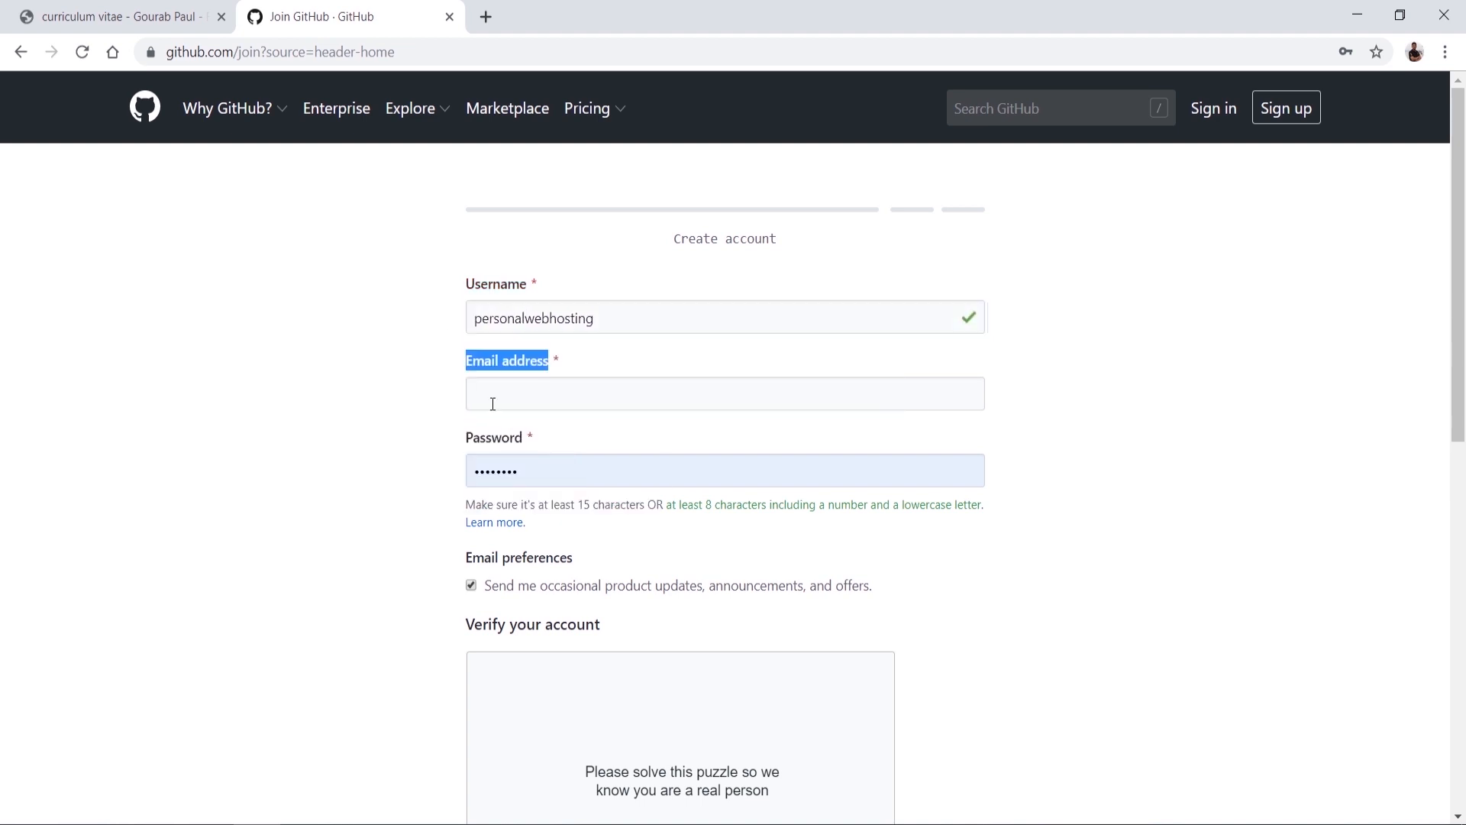
left_click(493, 405)
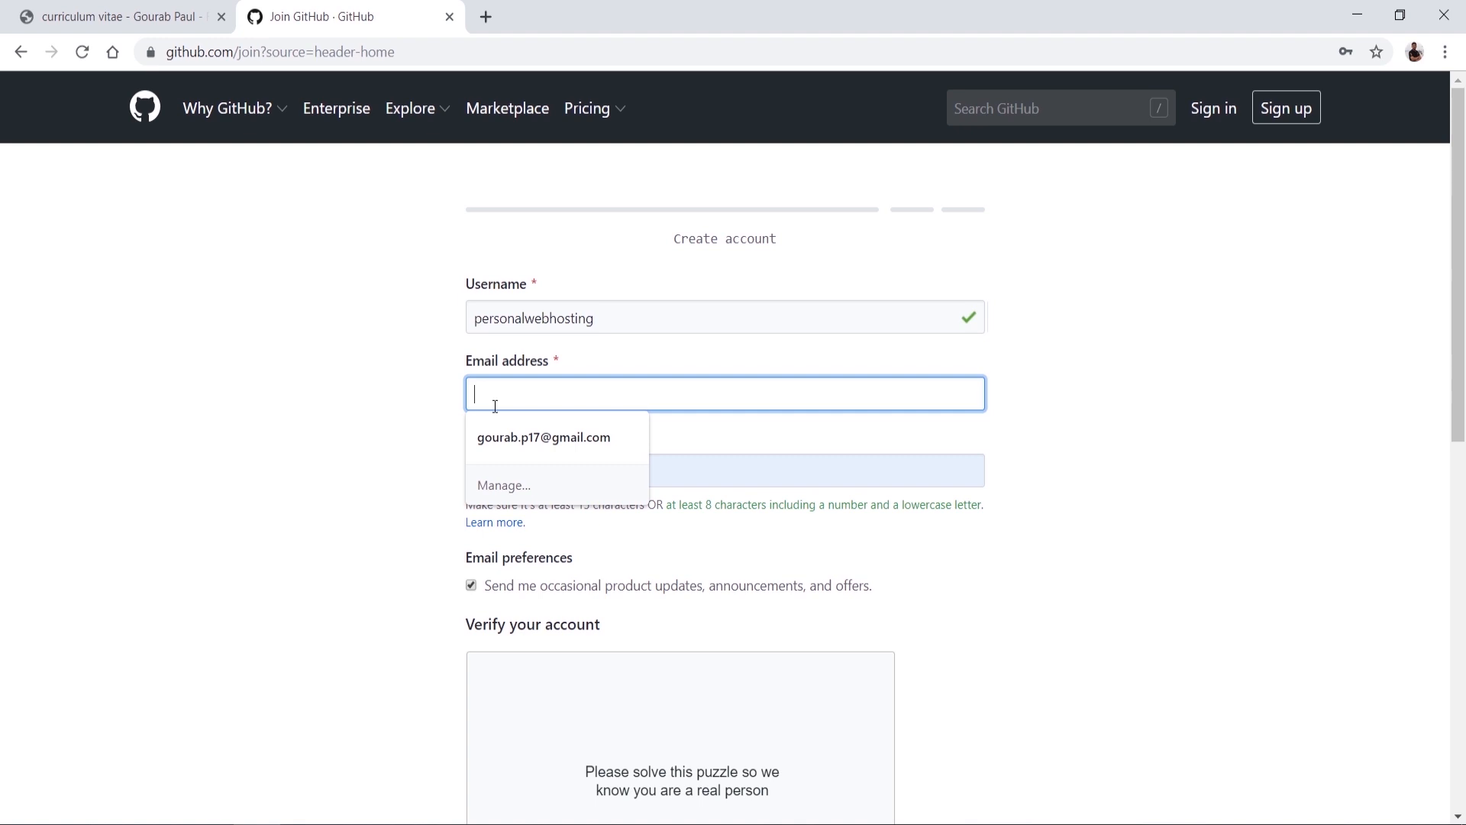
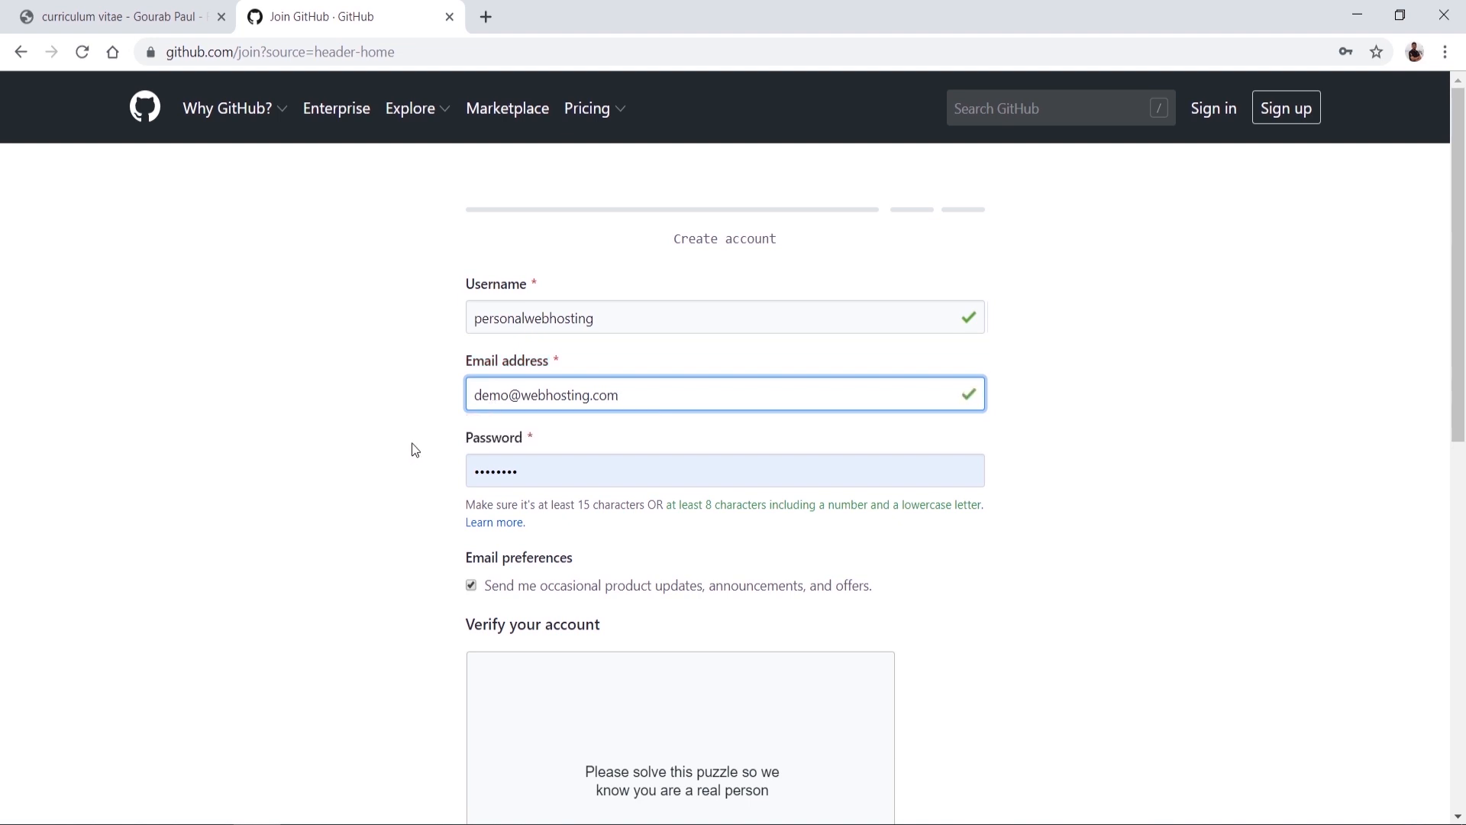
Step: Replace the password field's contents with a new account password
left_click_drag(411, 443, 499, 476)
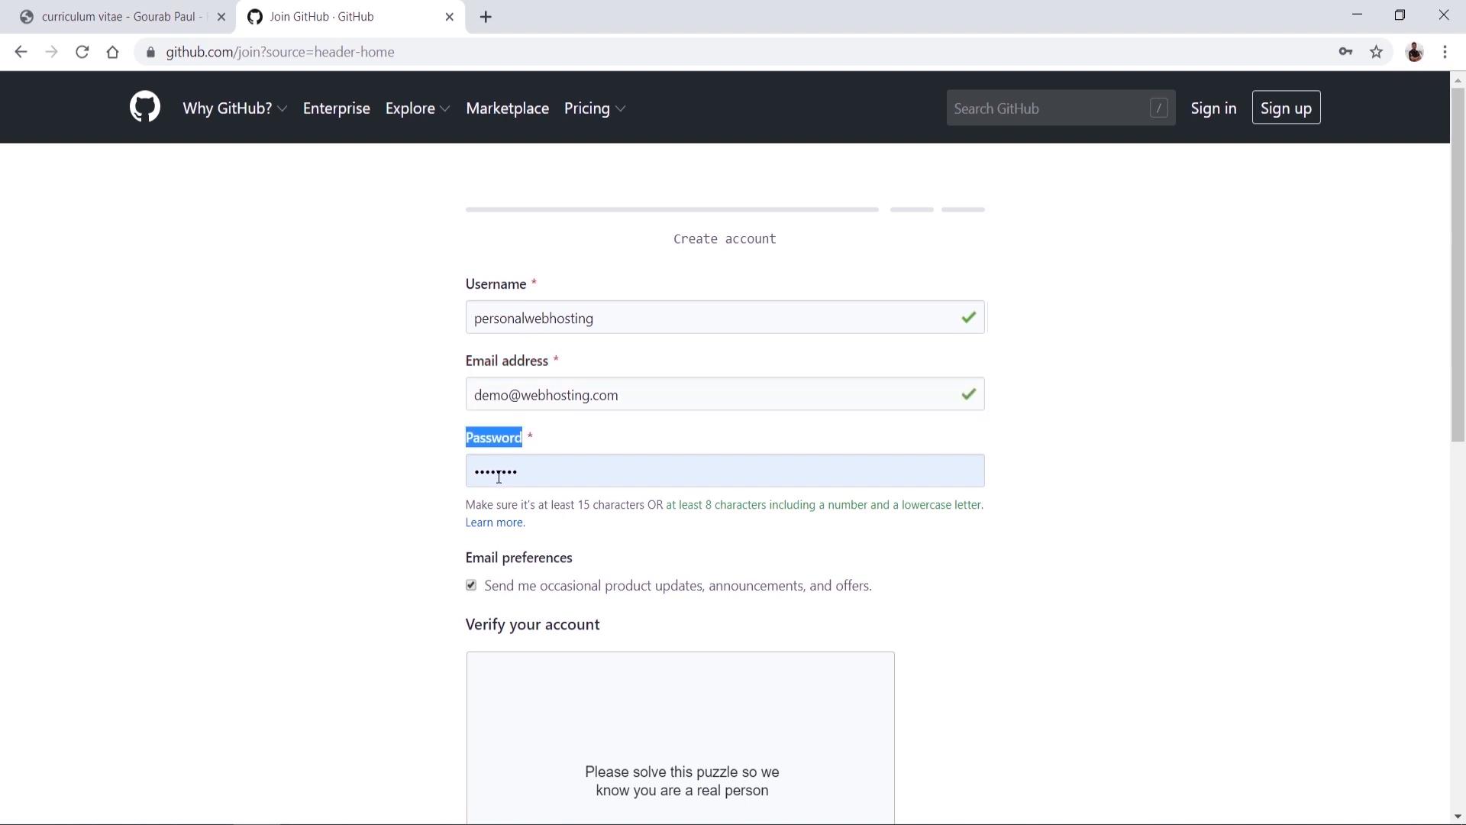
double_click(499, 477)
type("••••••••")
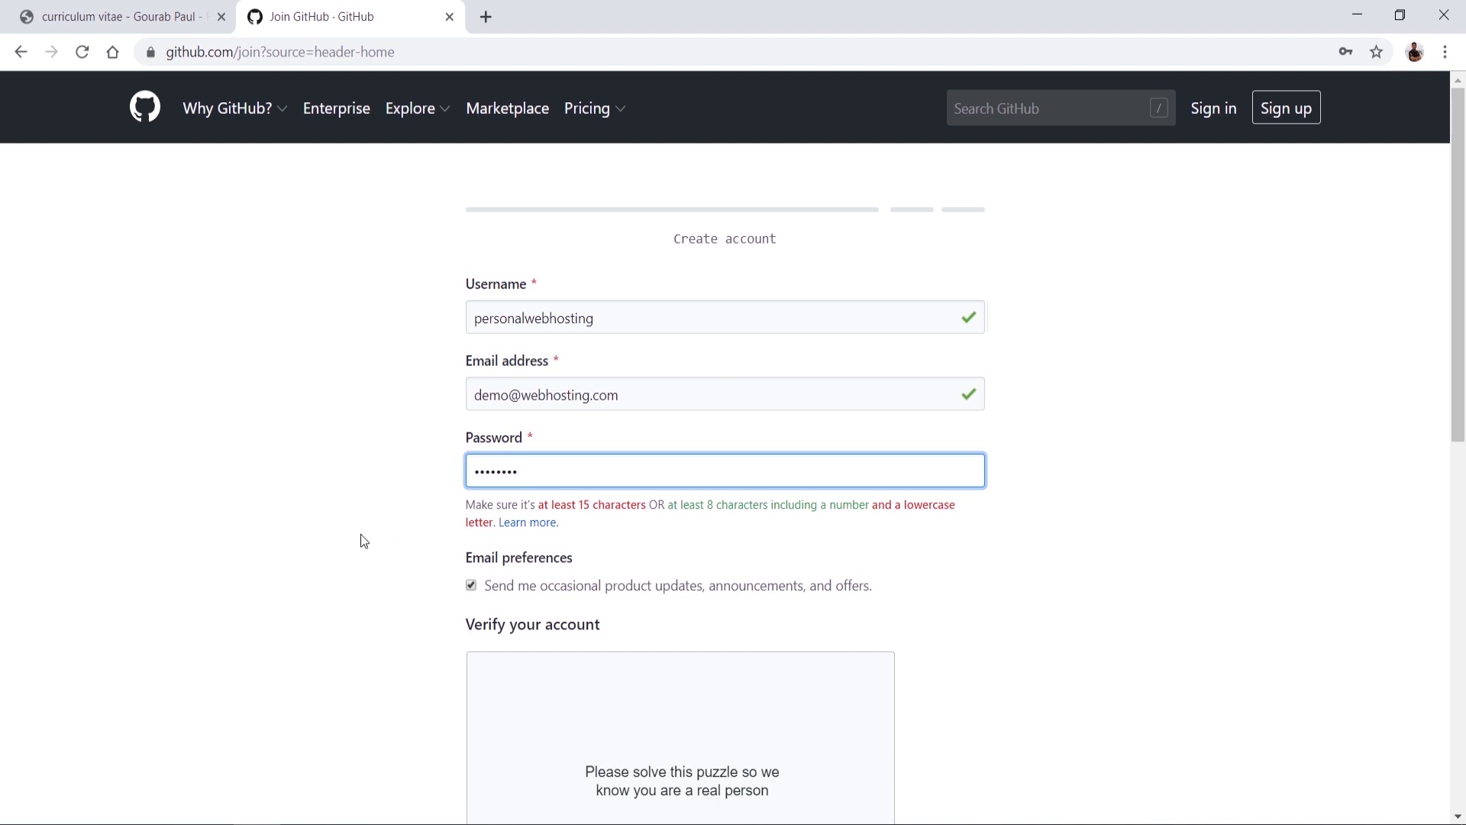
double_click(522, 466)
type("•••••••••")
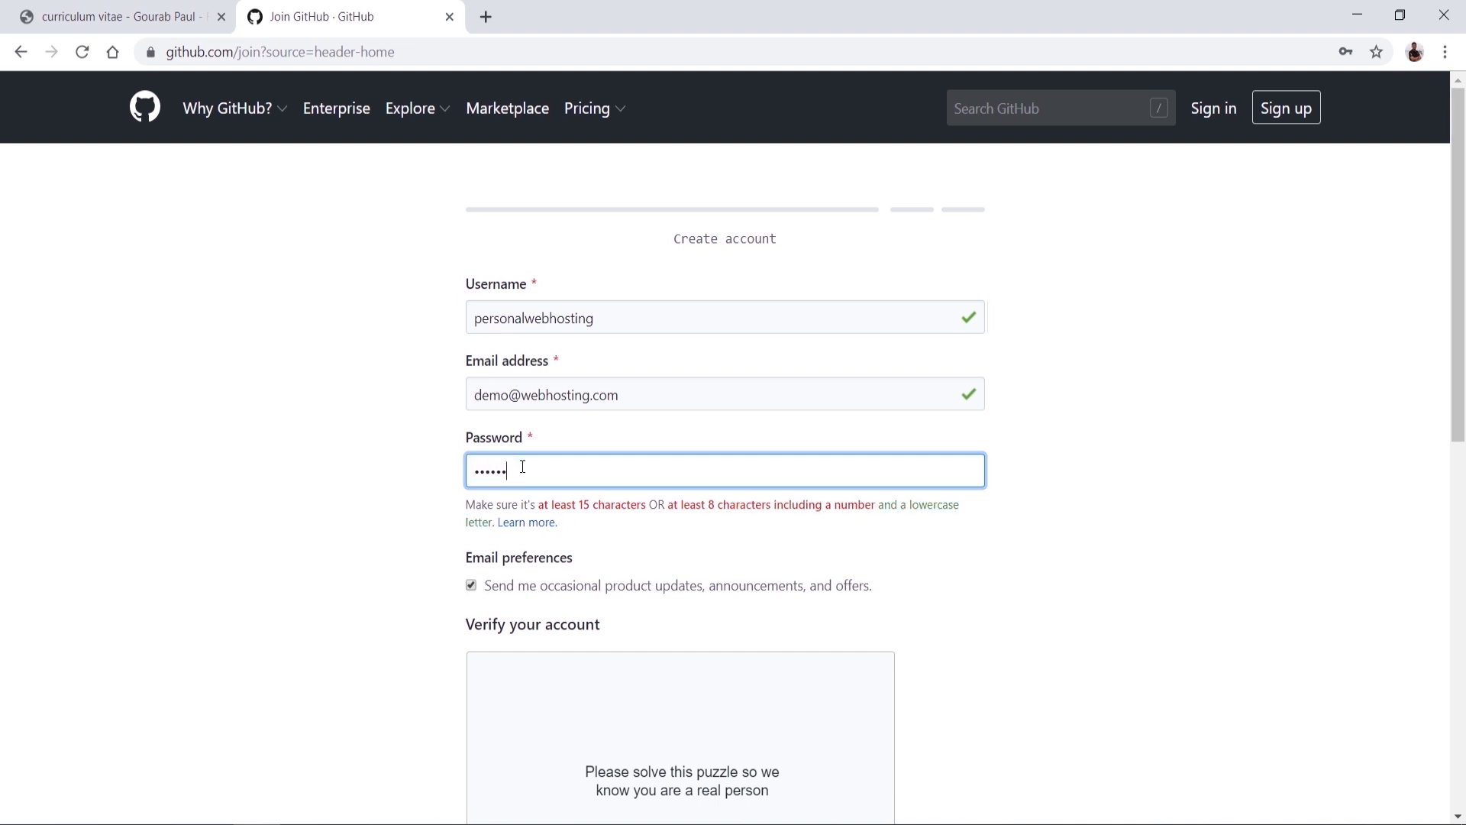
type("••••")
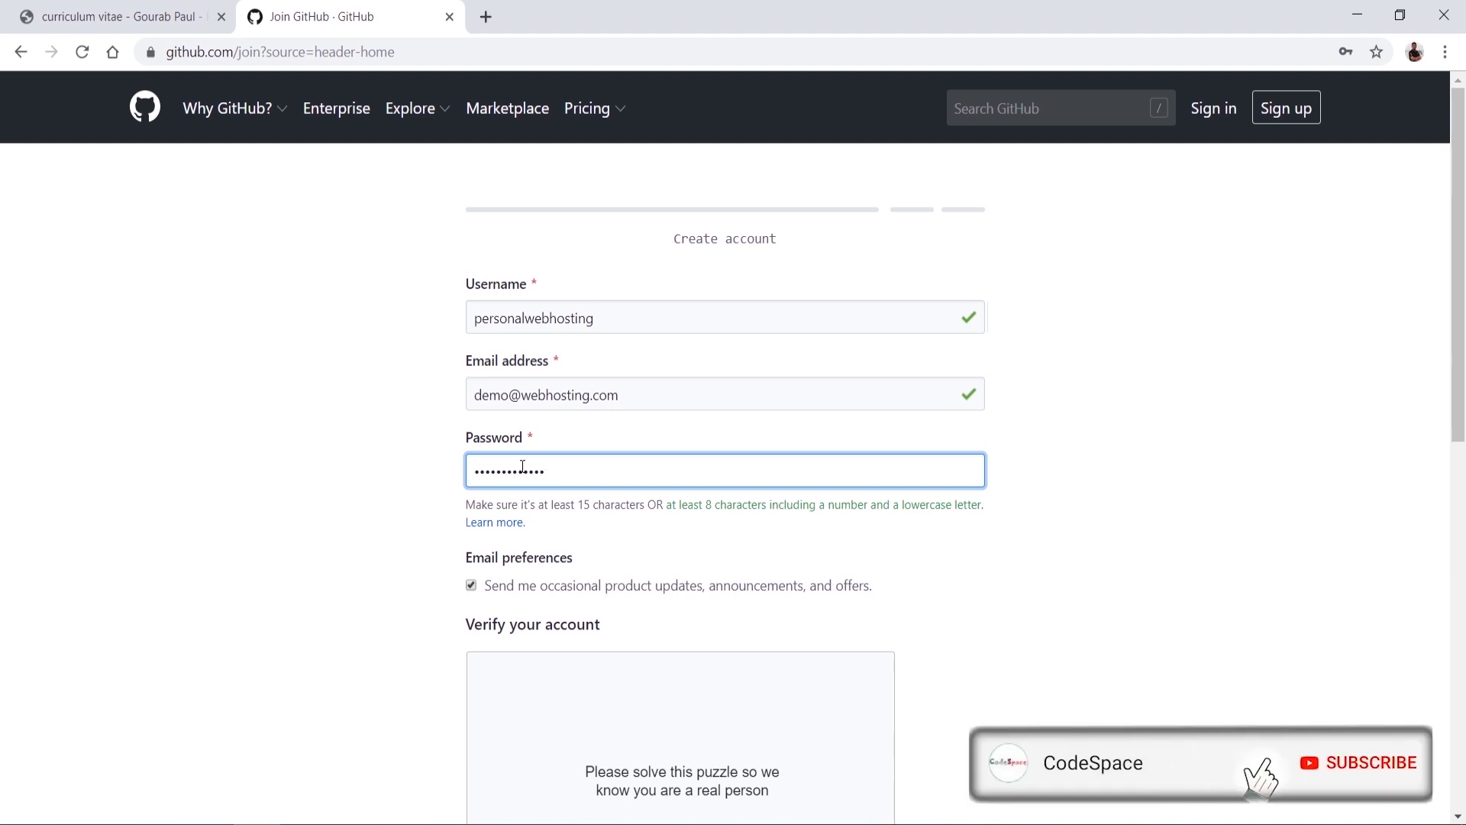
Step: Start the verification puzzle and rotate the animal image until it stands upright
scroll(346, 551, "down", 4)
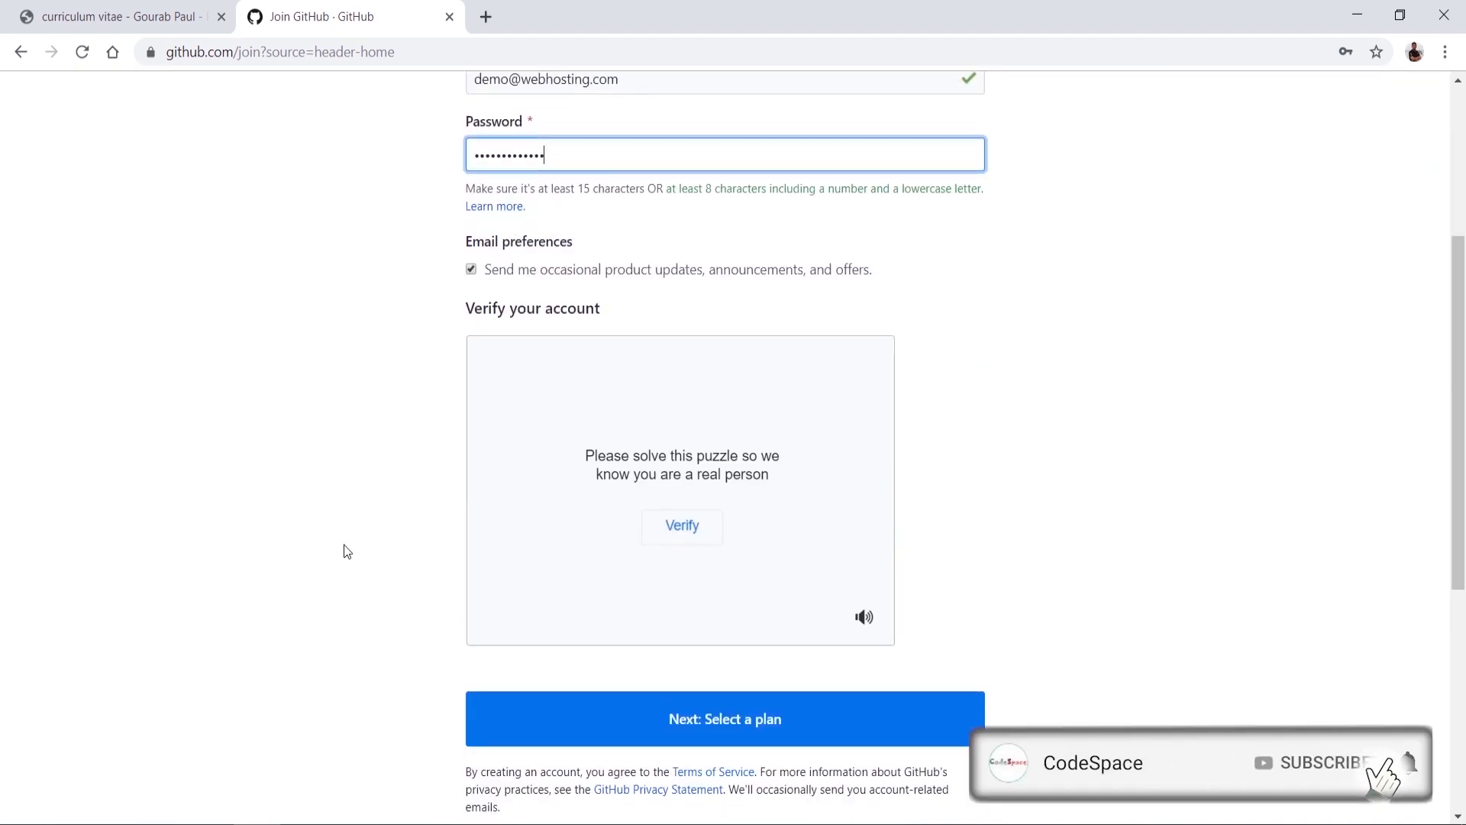
scroll(345, 550, "down", 1)
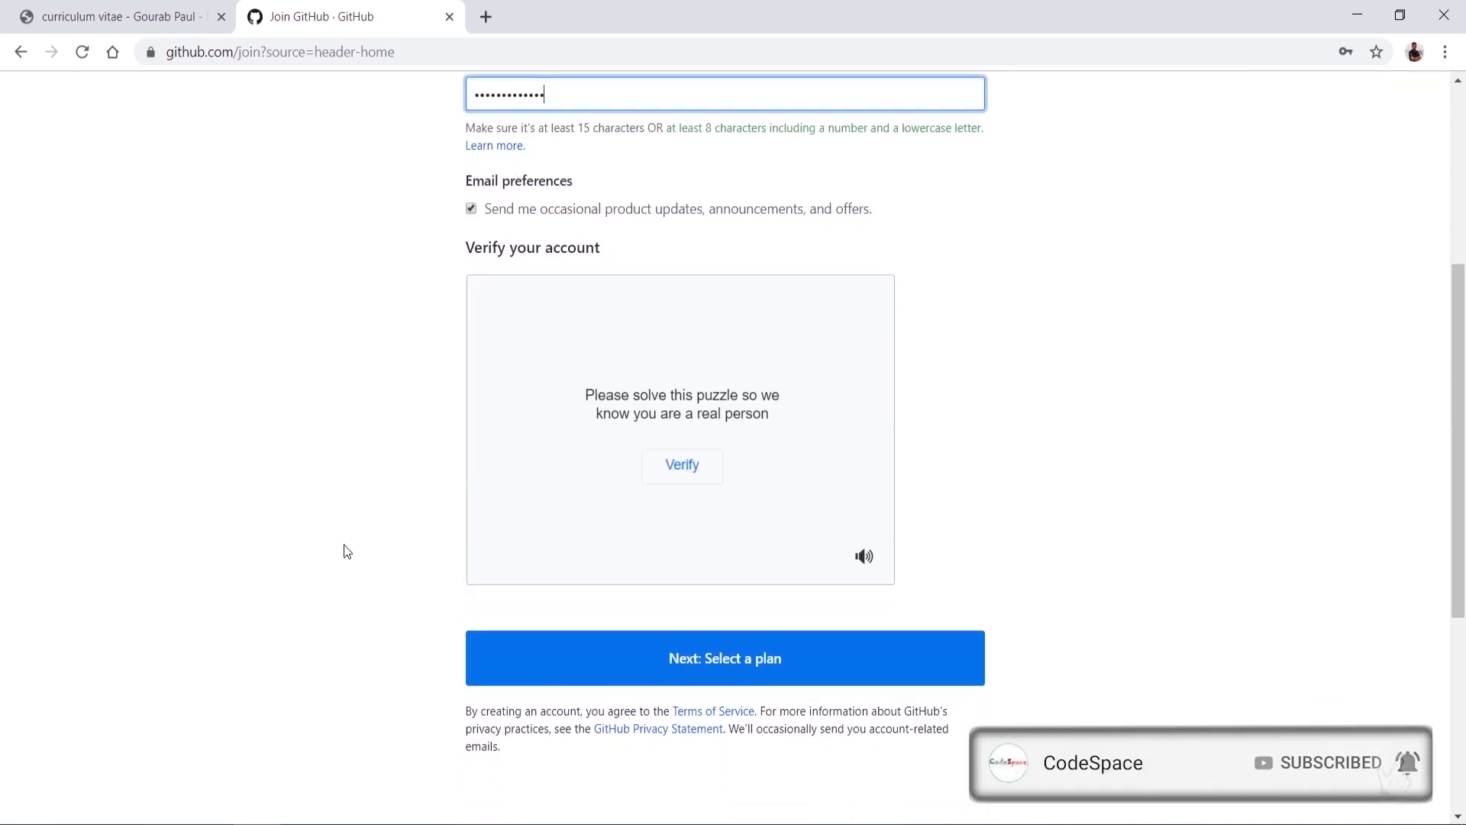
left_click(700, 464)
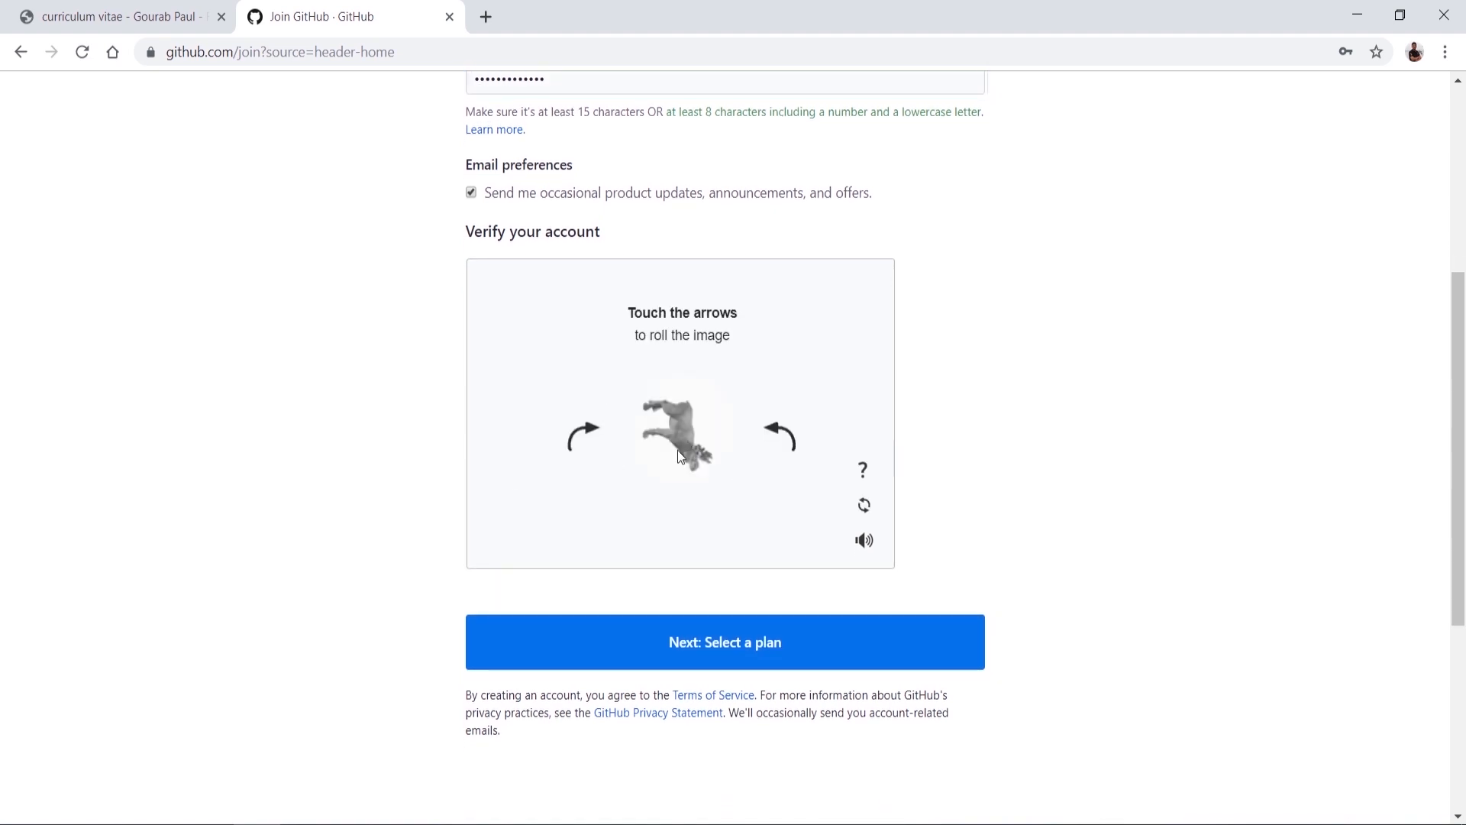
left_click(578, 440)
left_click(578, 440)
left_click(578, 440)
left_click(578, 440)
left_click(578, 440)
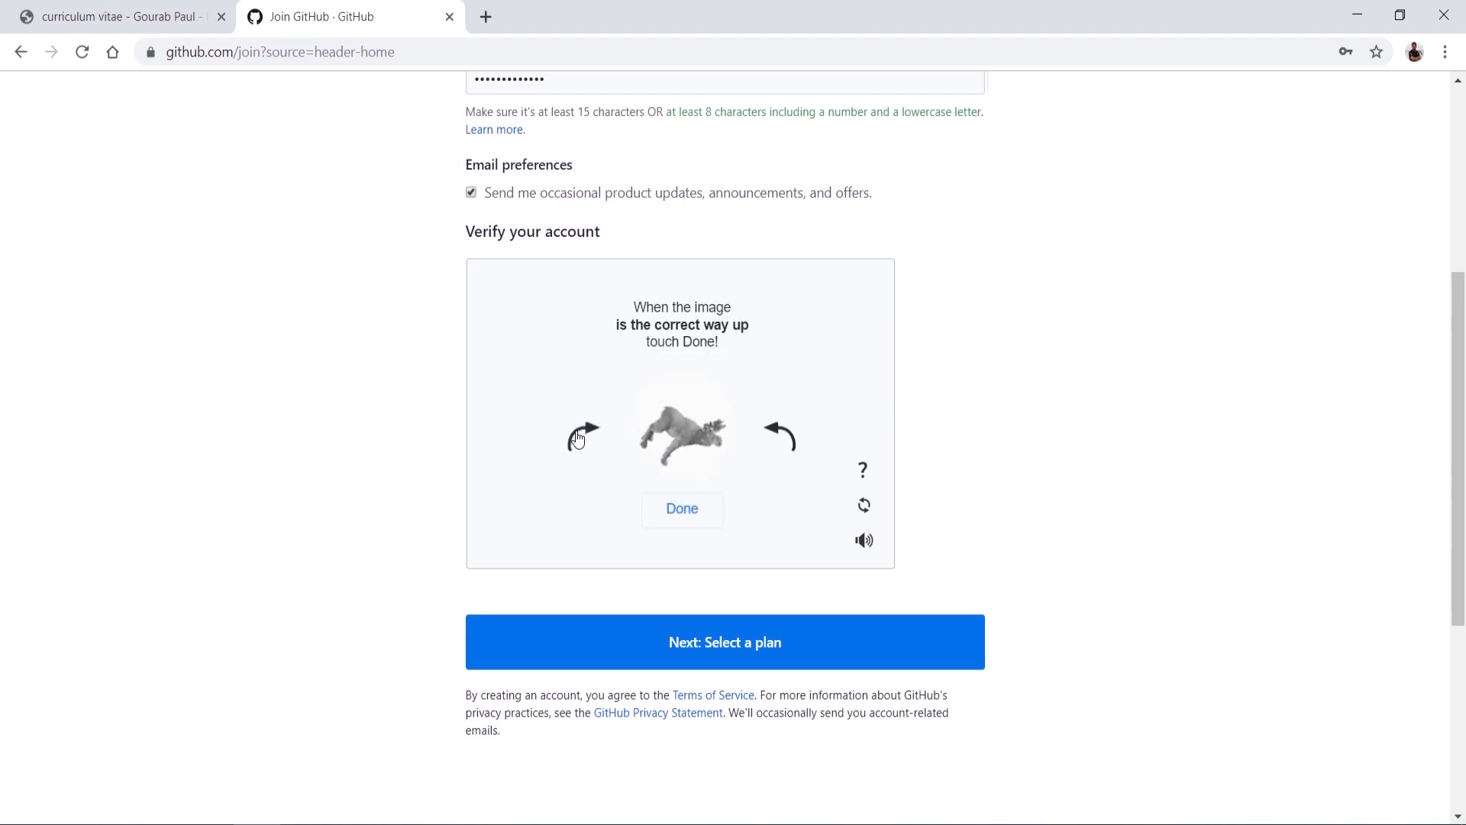
left_click(783, 435)
left_click(782, 436)
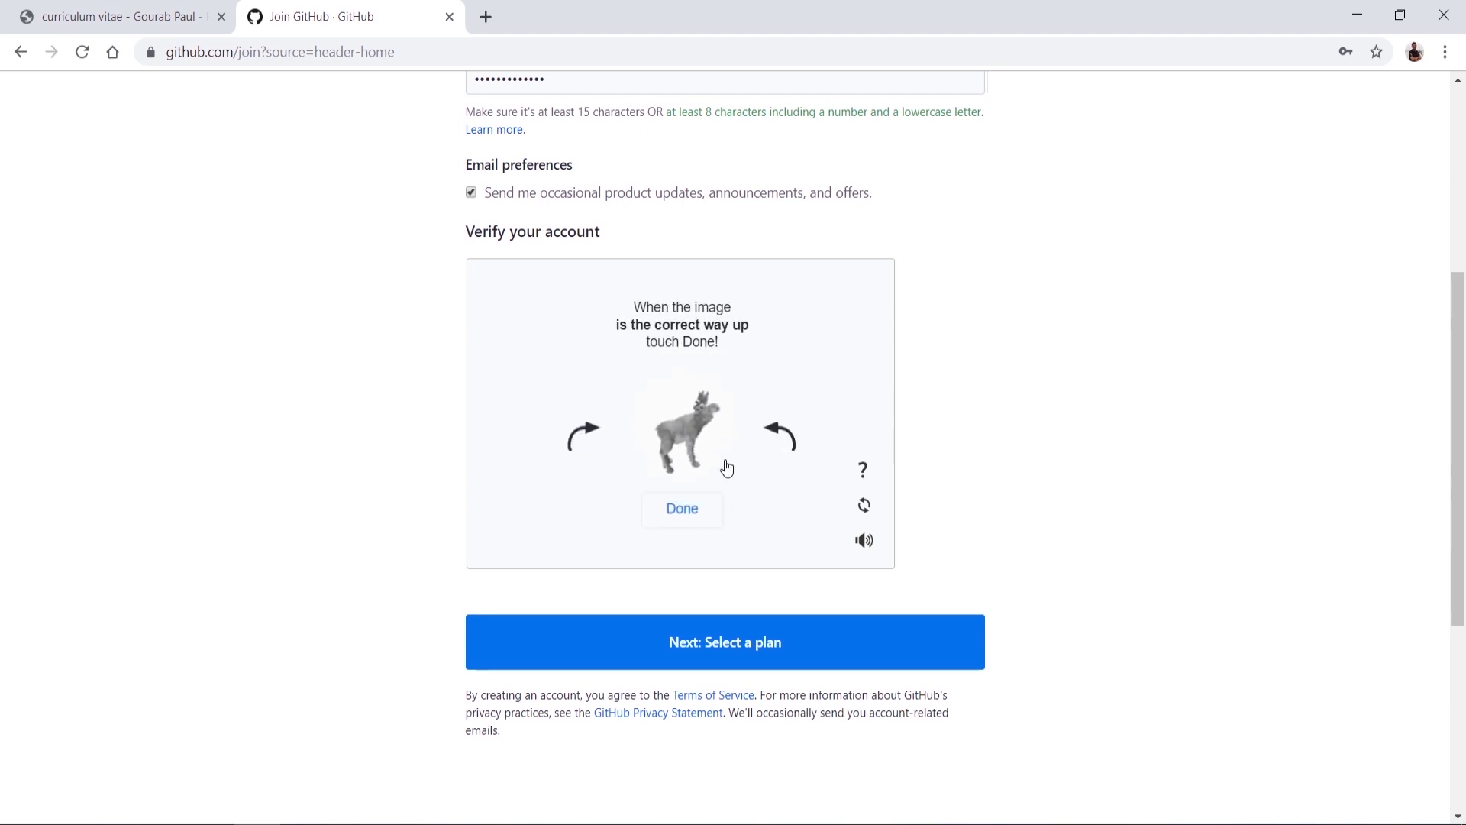
left_click(577, 438)
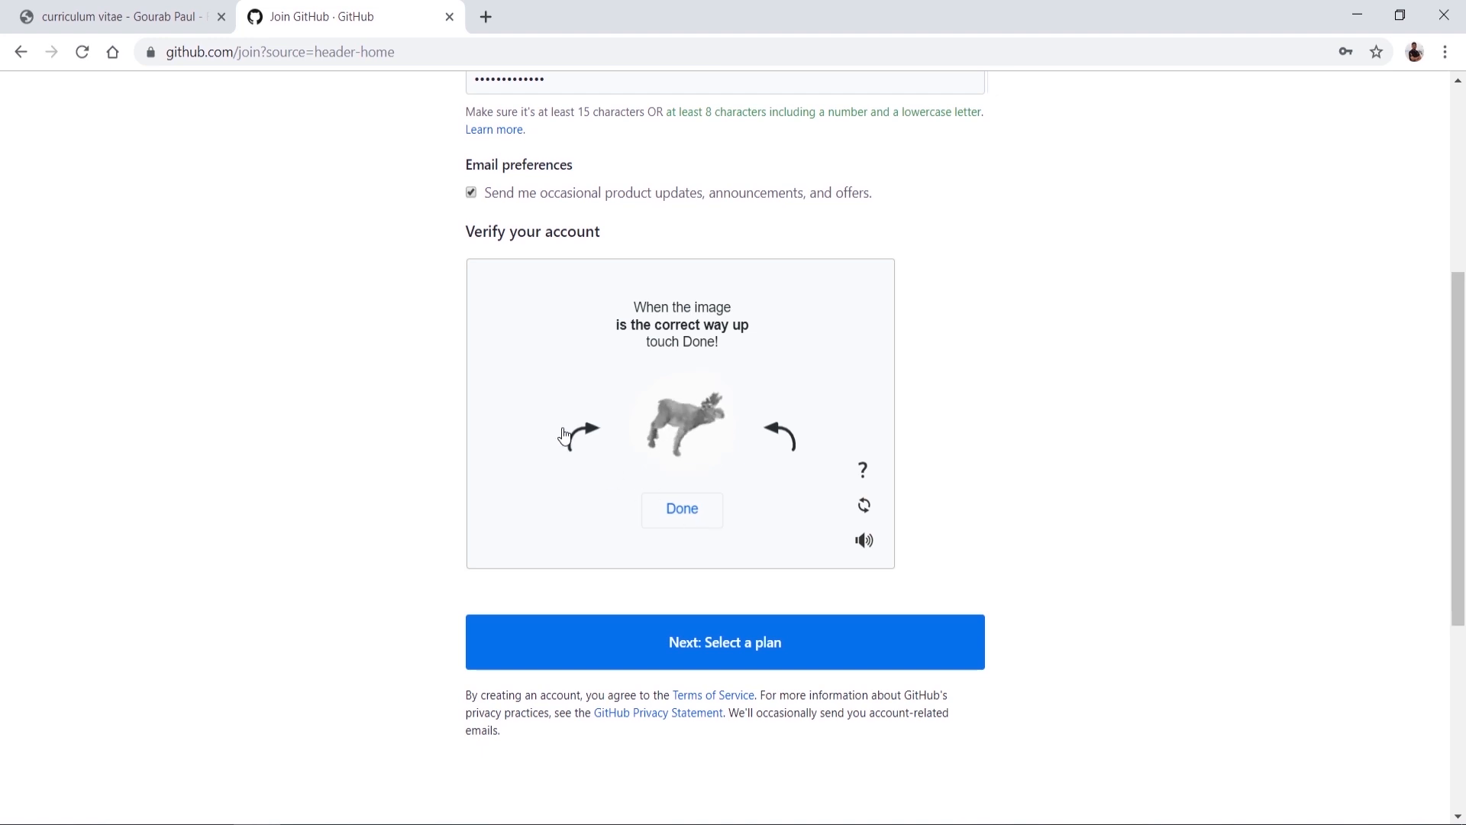
left_click(792, 438)
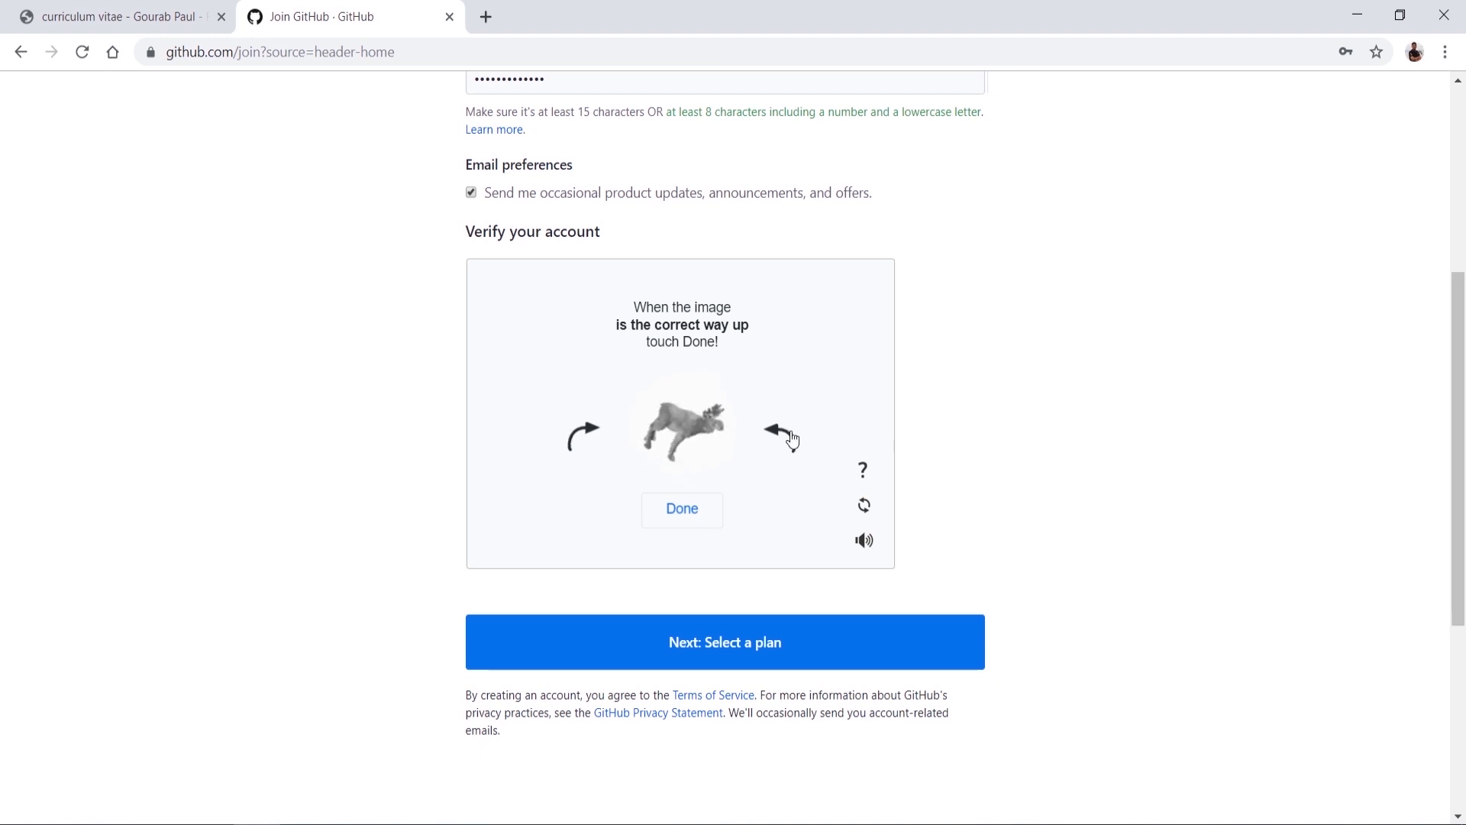
Step: Confirm the puzzle answer and submit the sign-up form
left_click(694, 502)
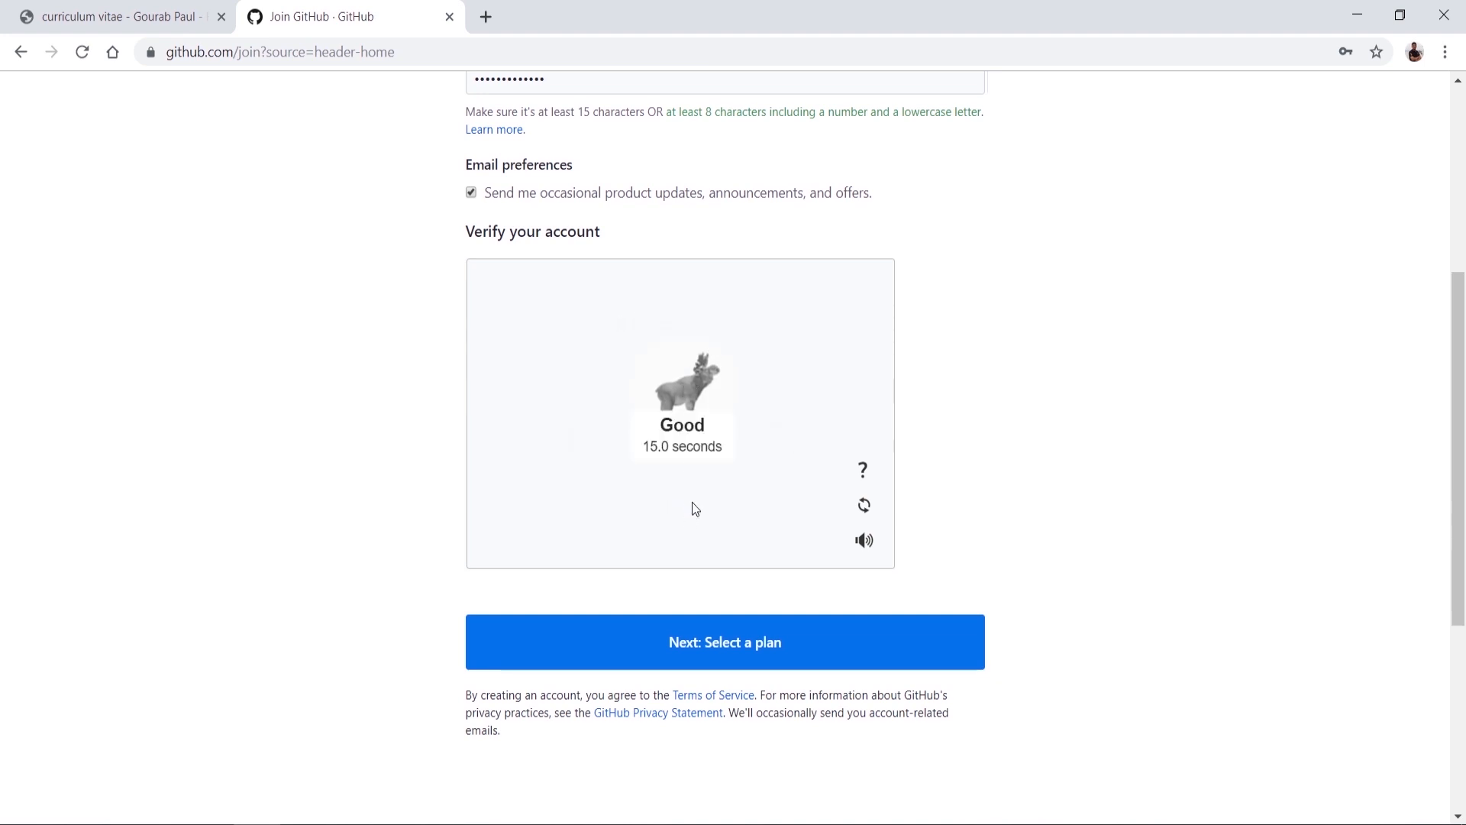
scroll(724, 564, "down", 2)
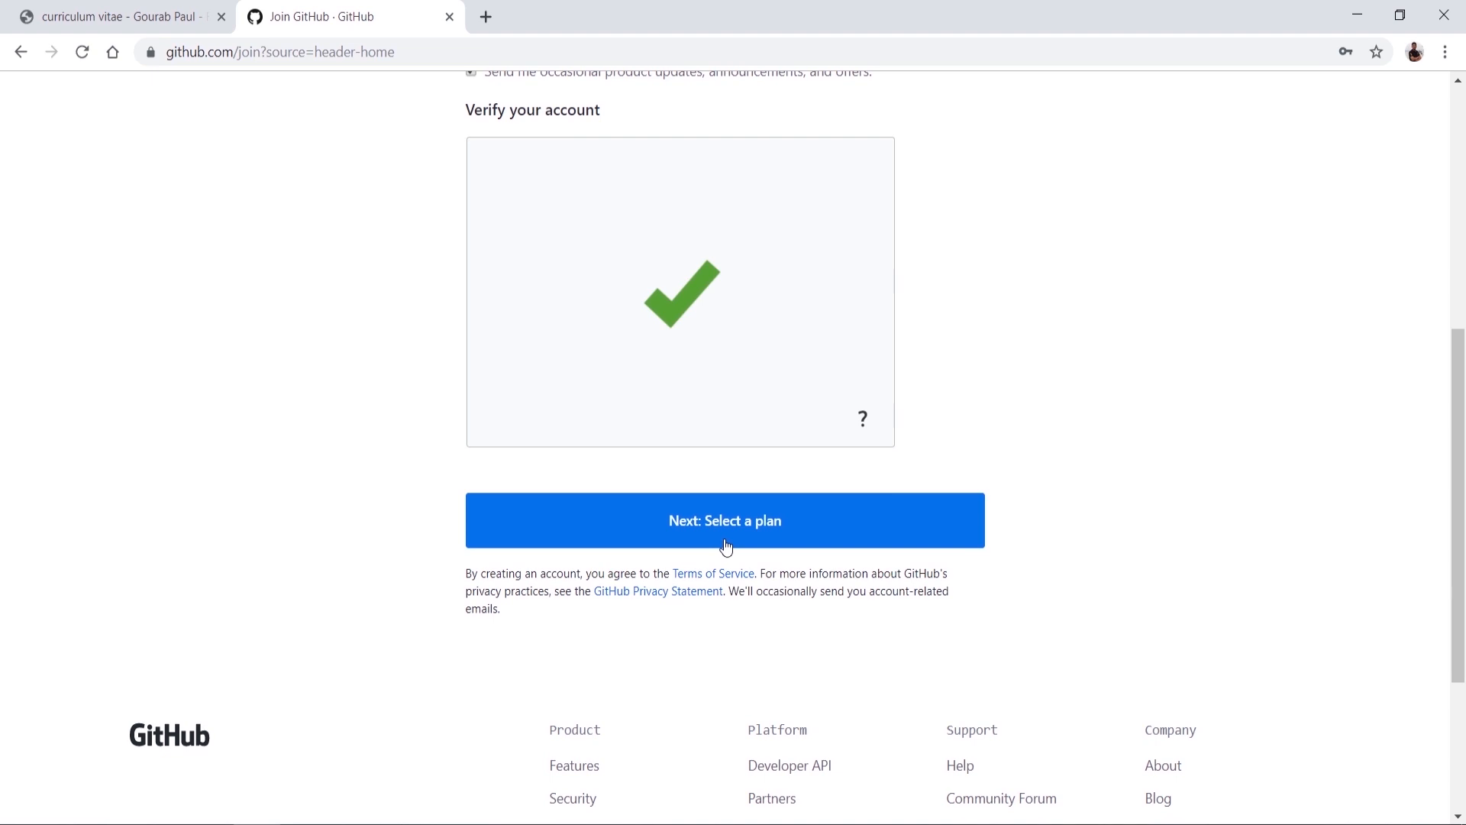
left_click(727, 543)
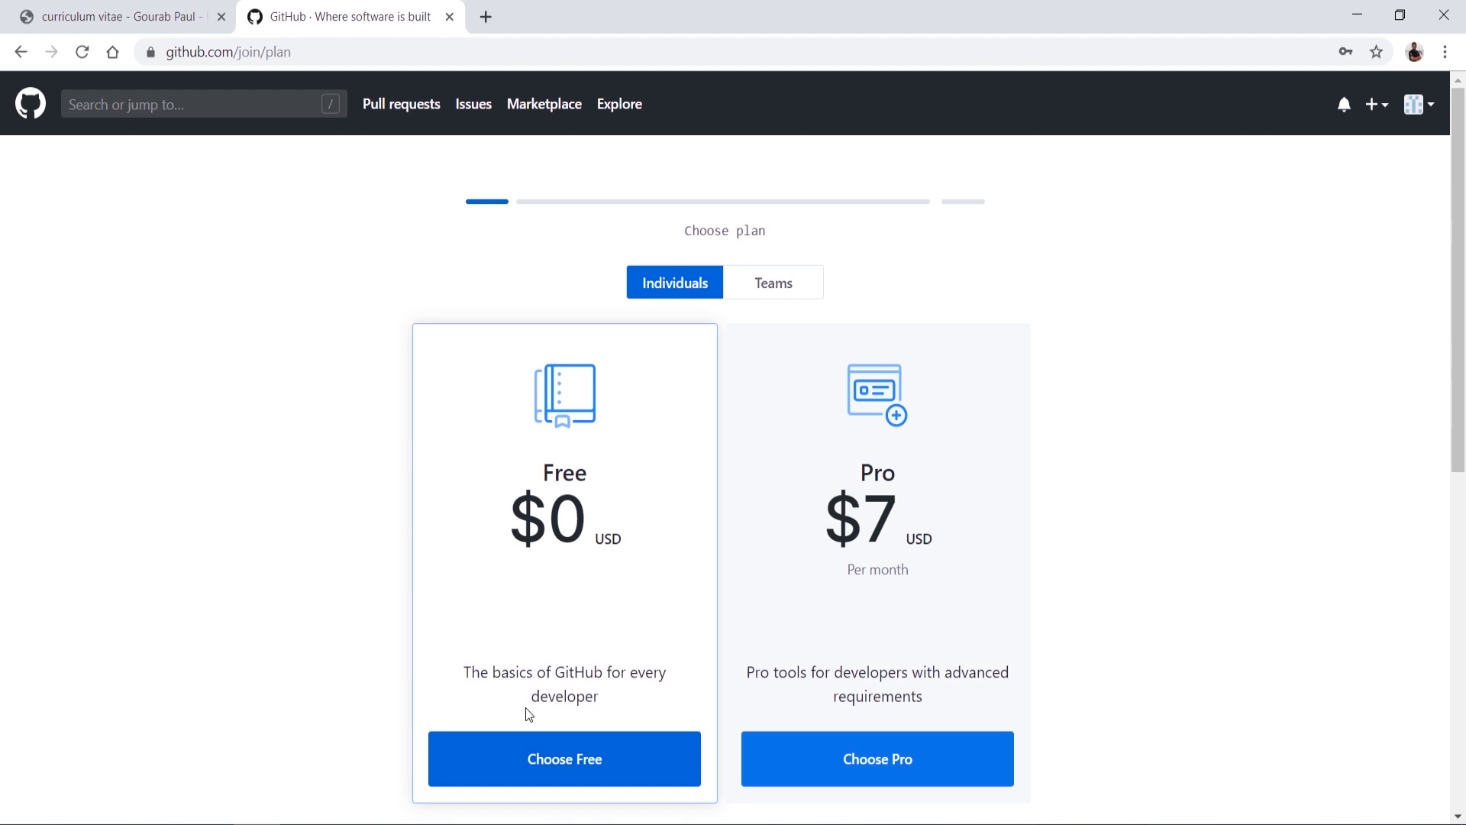
Step: Choose the Free plan and click Complete setup on the customize page
scroll(526, 707, "down", 5)
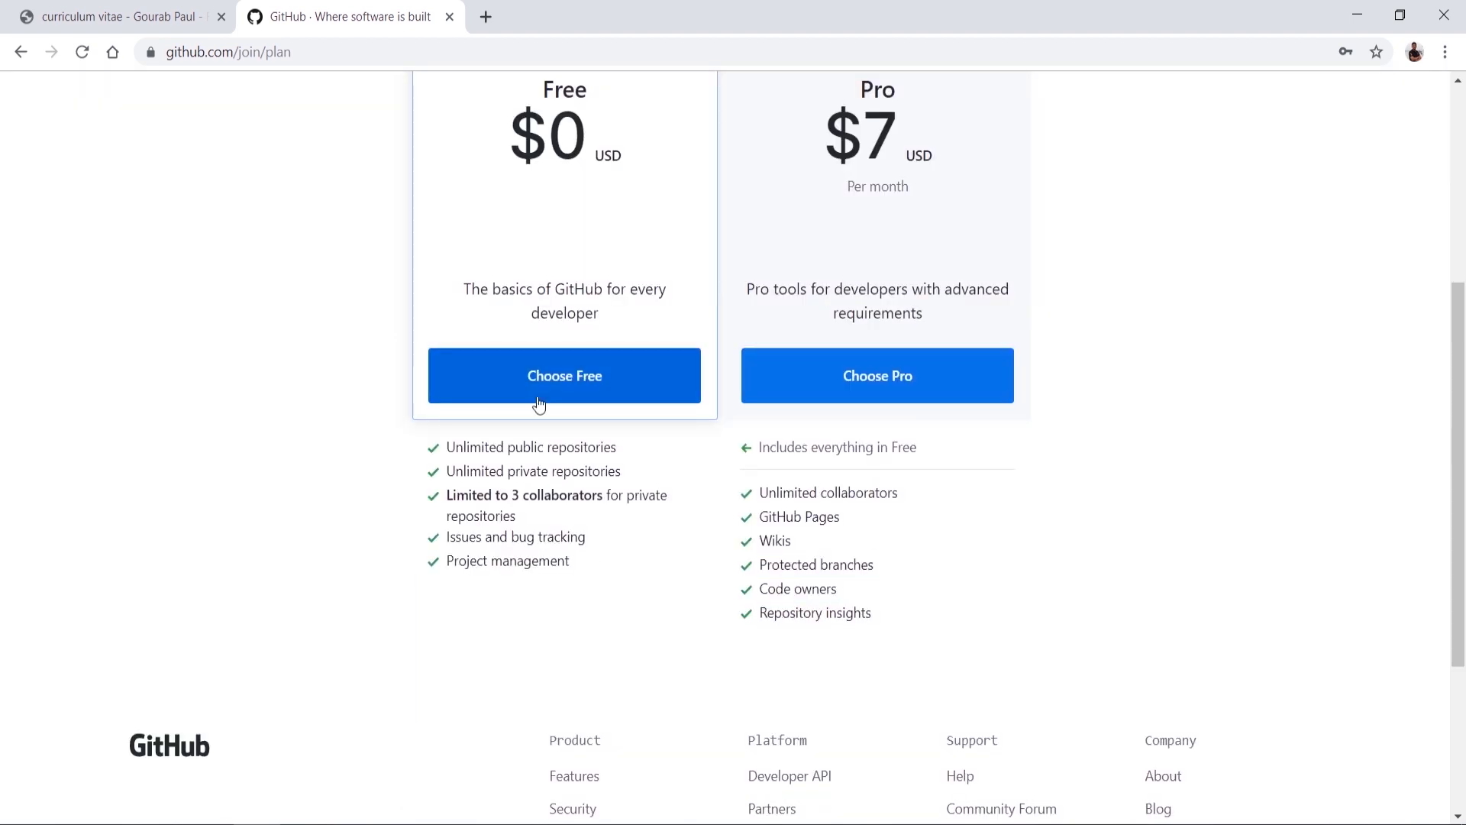
left_click(539, 405)
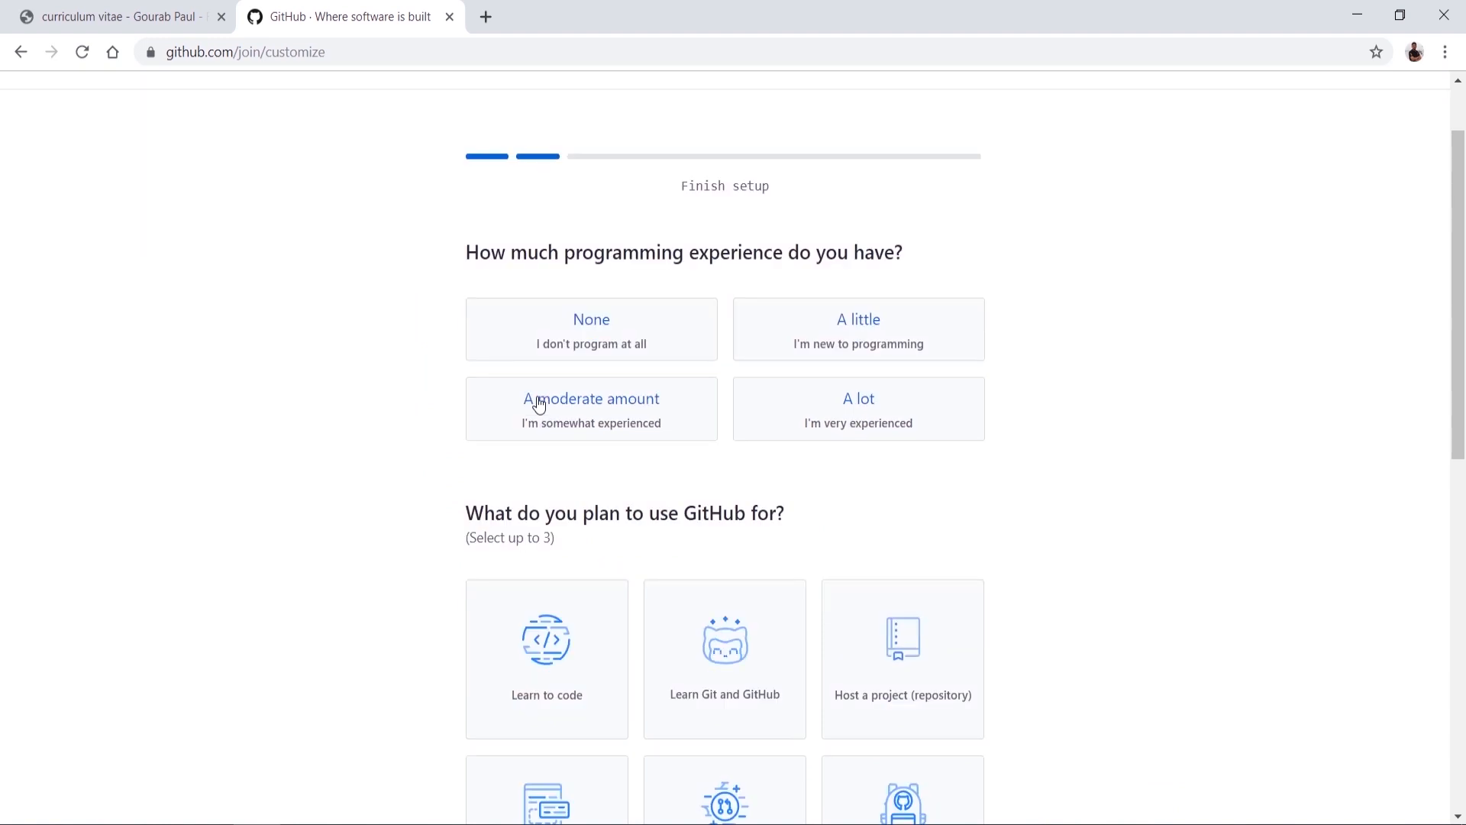
scroll(539, 405, "down", 1)
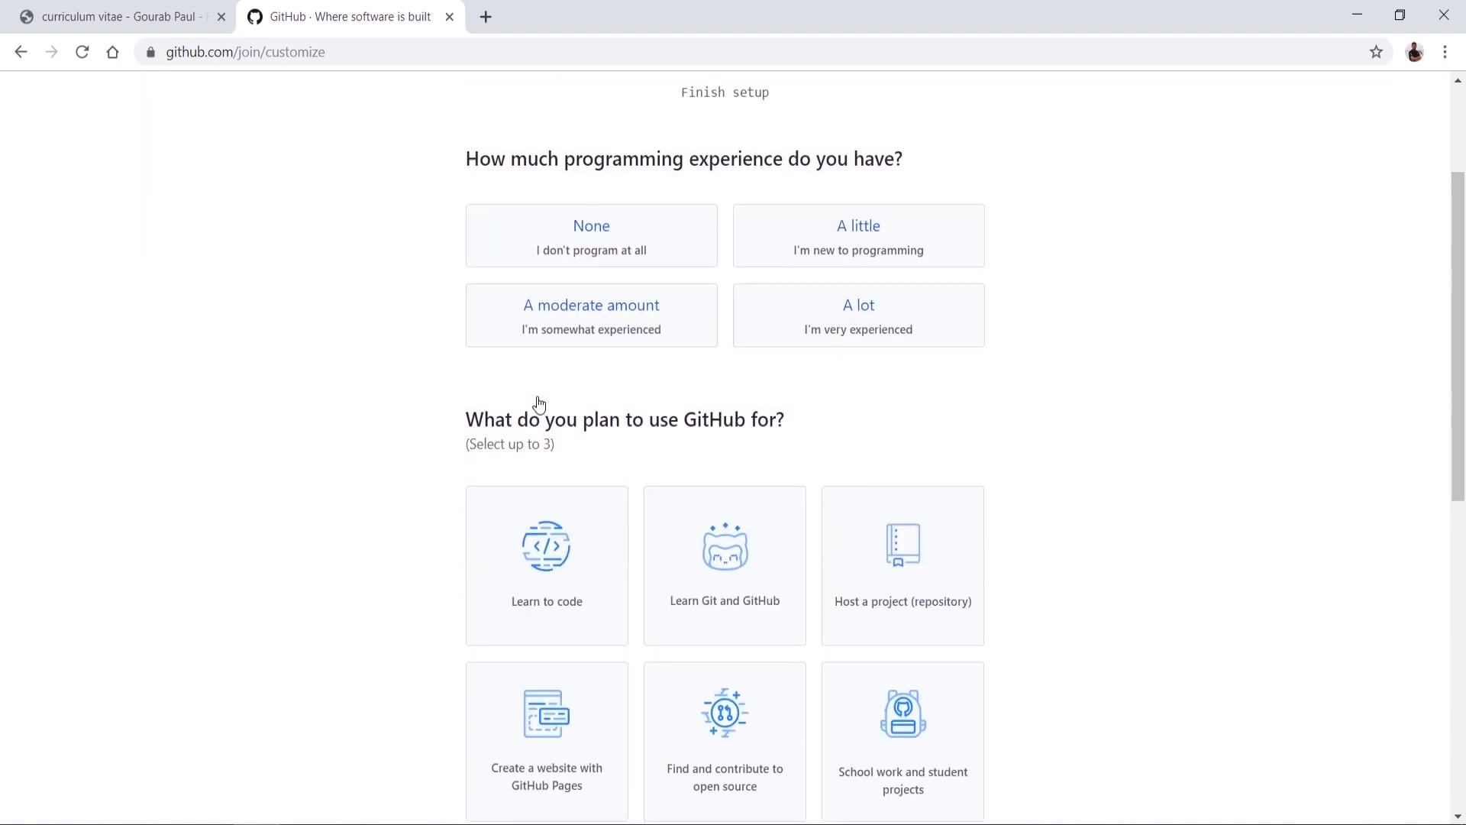
scroll(539, 404, "down", 1)
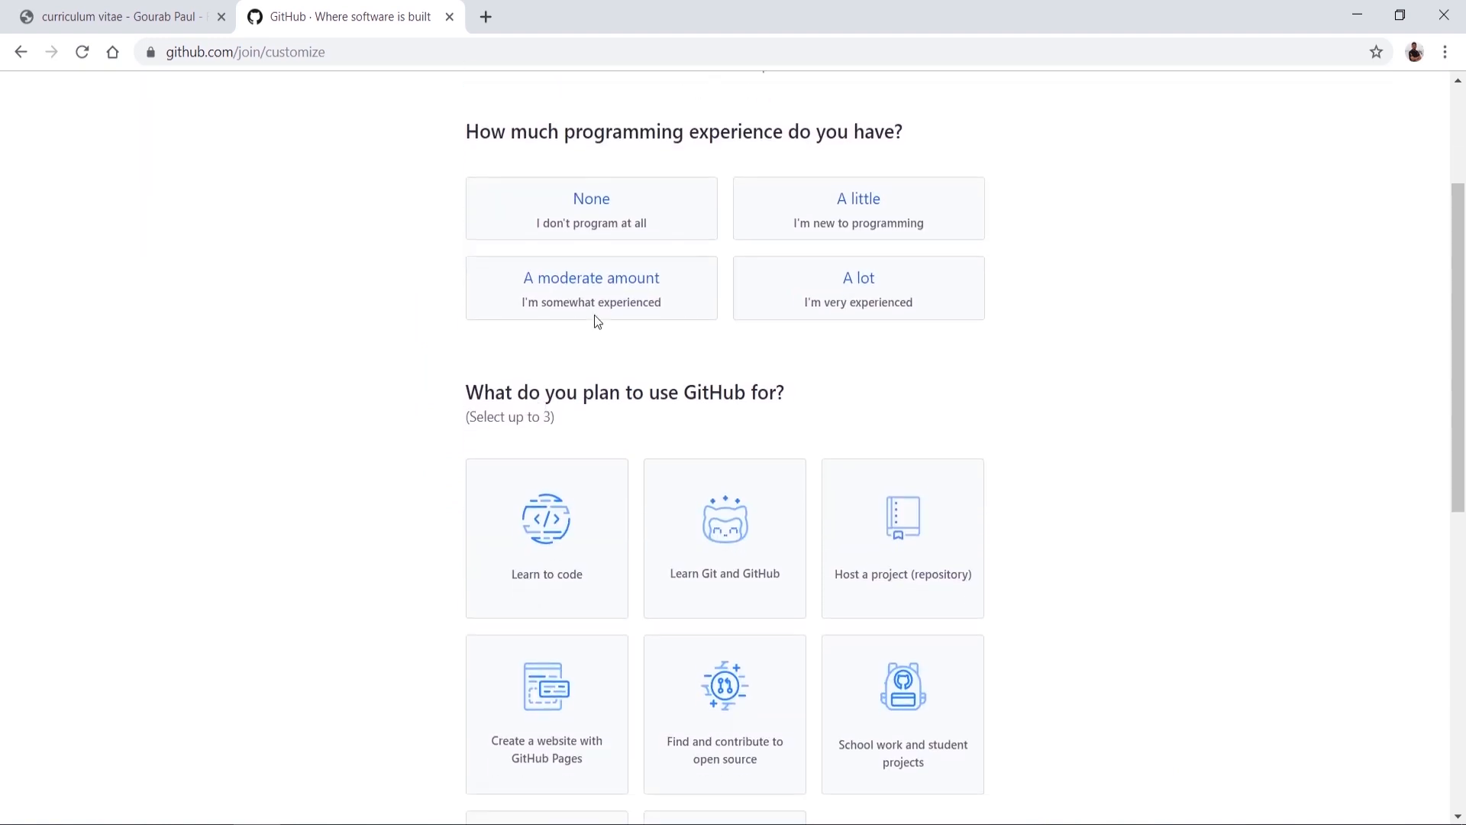
scroll(655, 547, "down", 4)
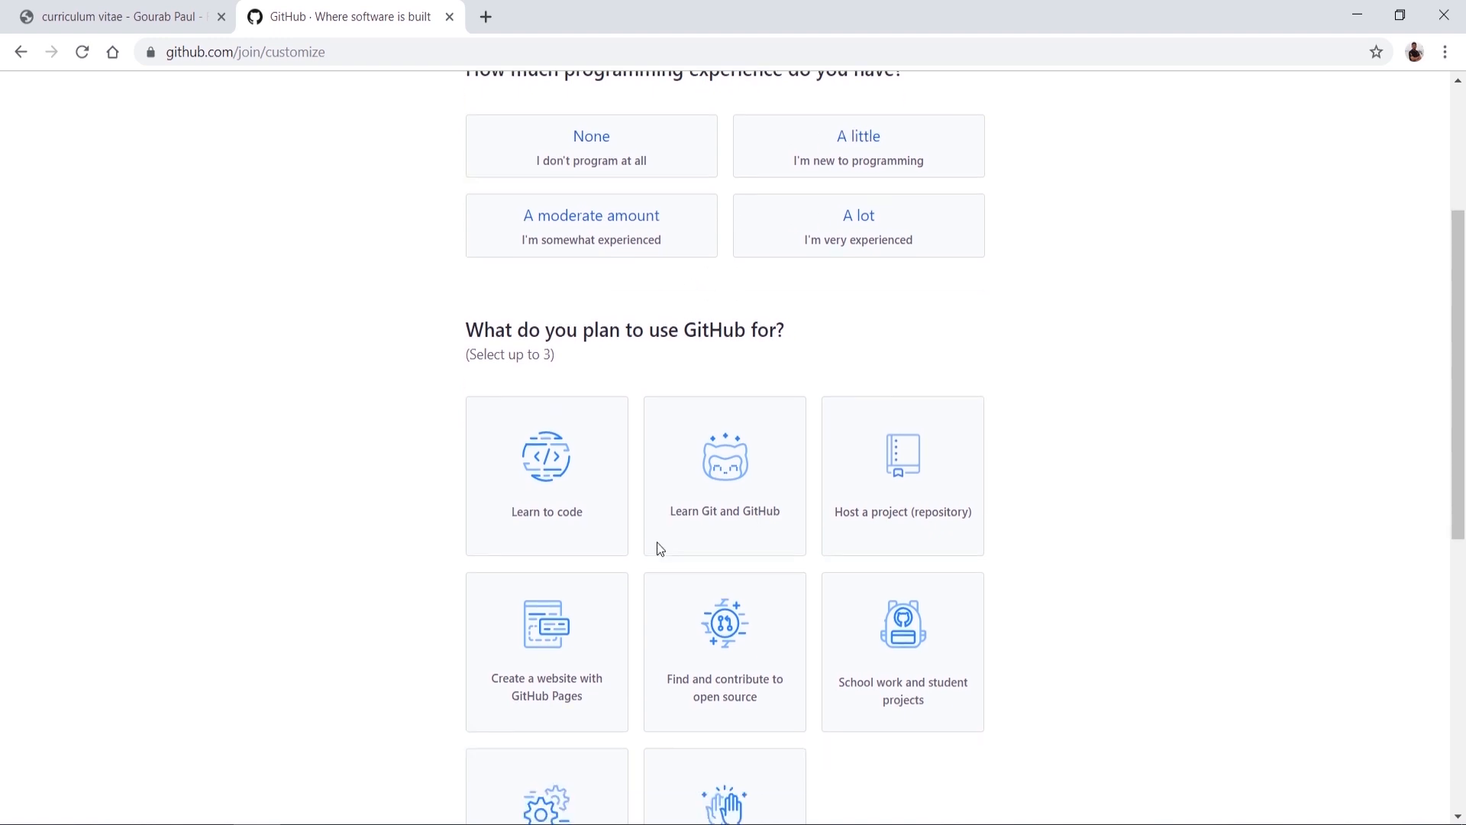
scroll(660, 549, "down", 4)
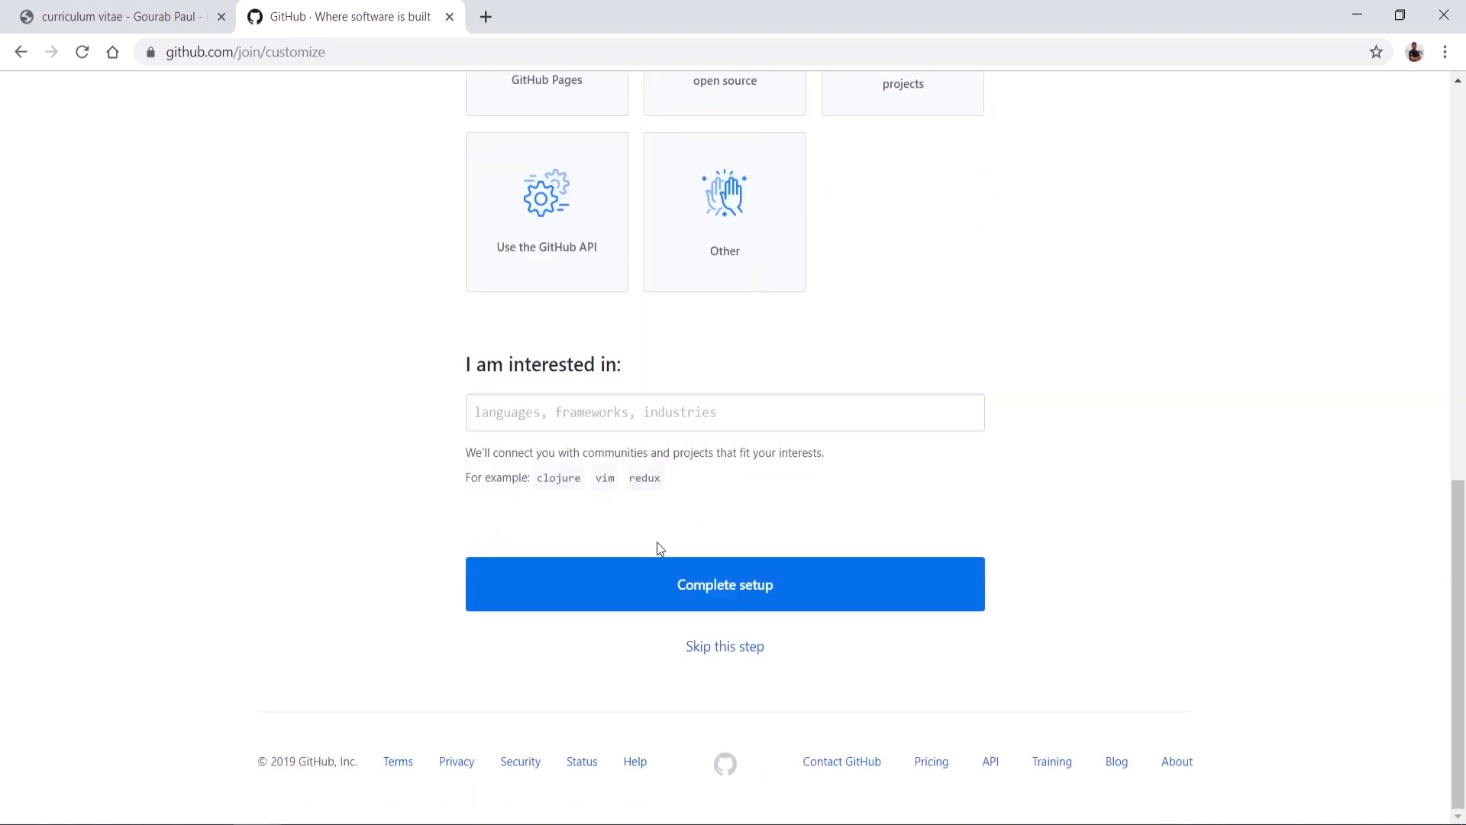
left_click(626, 406)
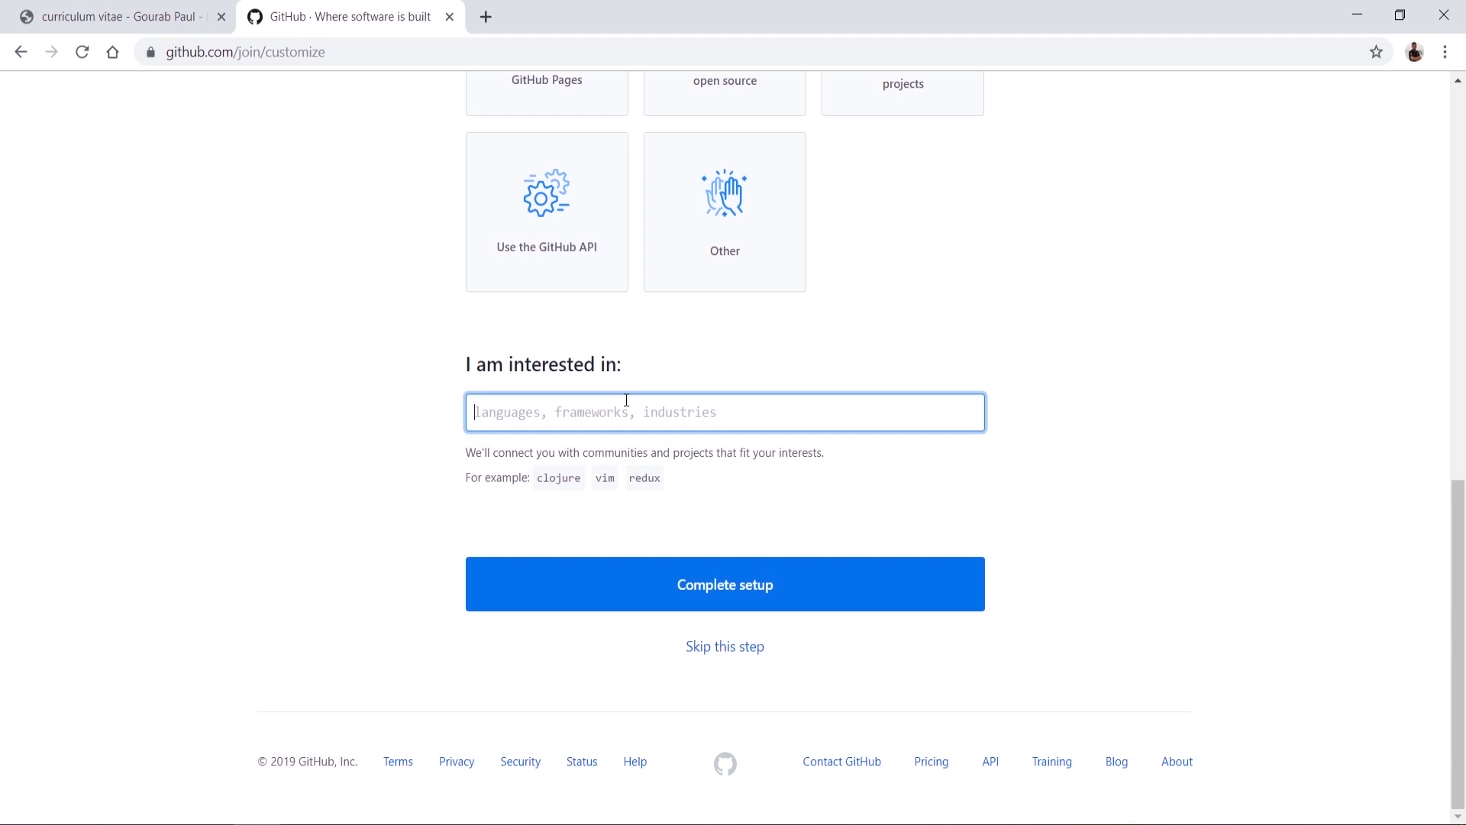
left_click(675, 581)
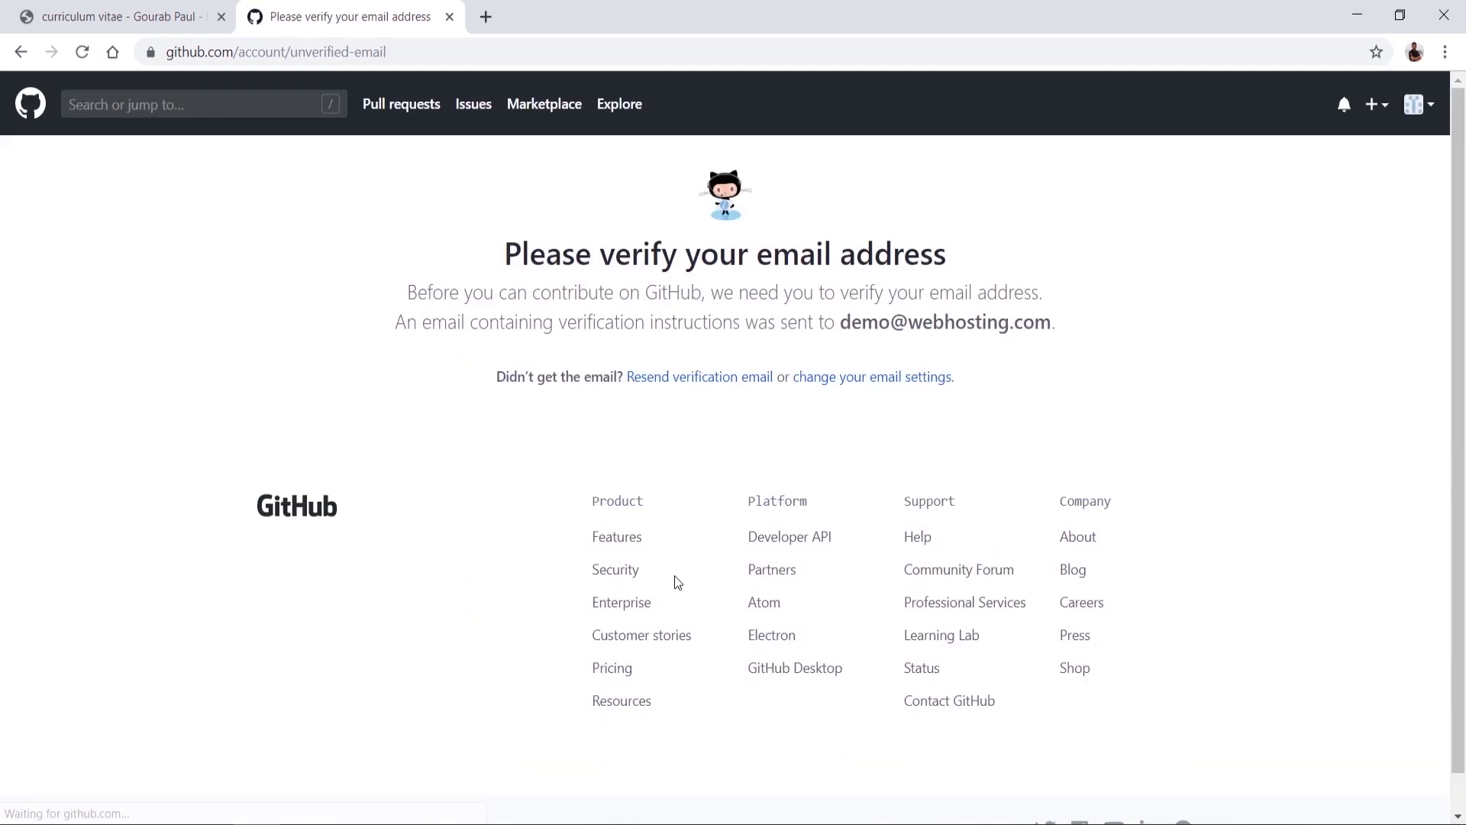
Step: Sign out of the new unverified account and sign in with a different existing account
scroll(676, 582, "down", 1)
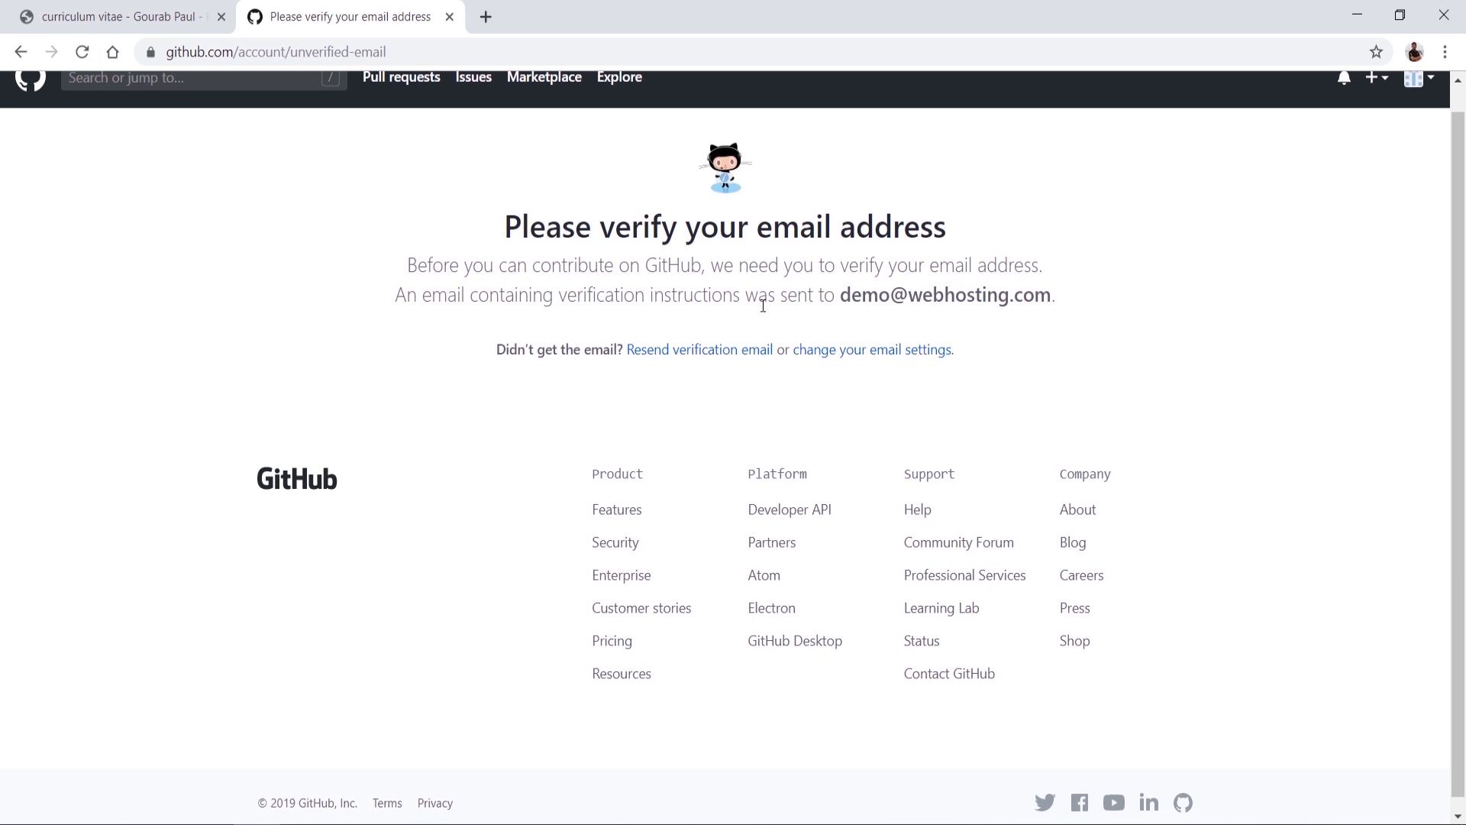
scroll(884, 322, "up", 1)
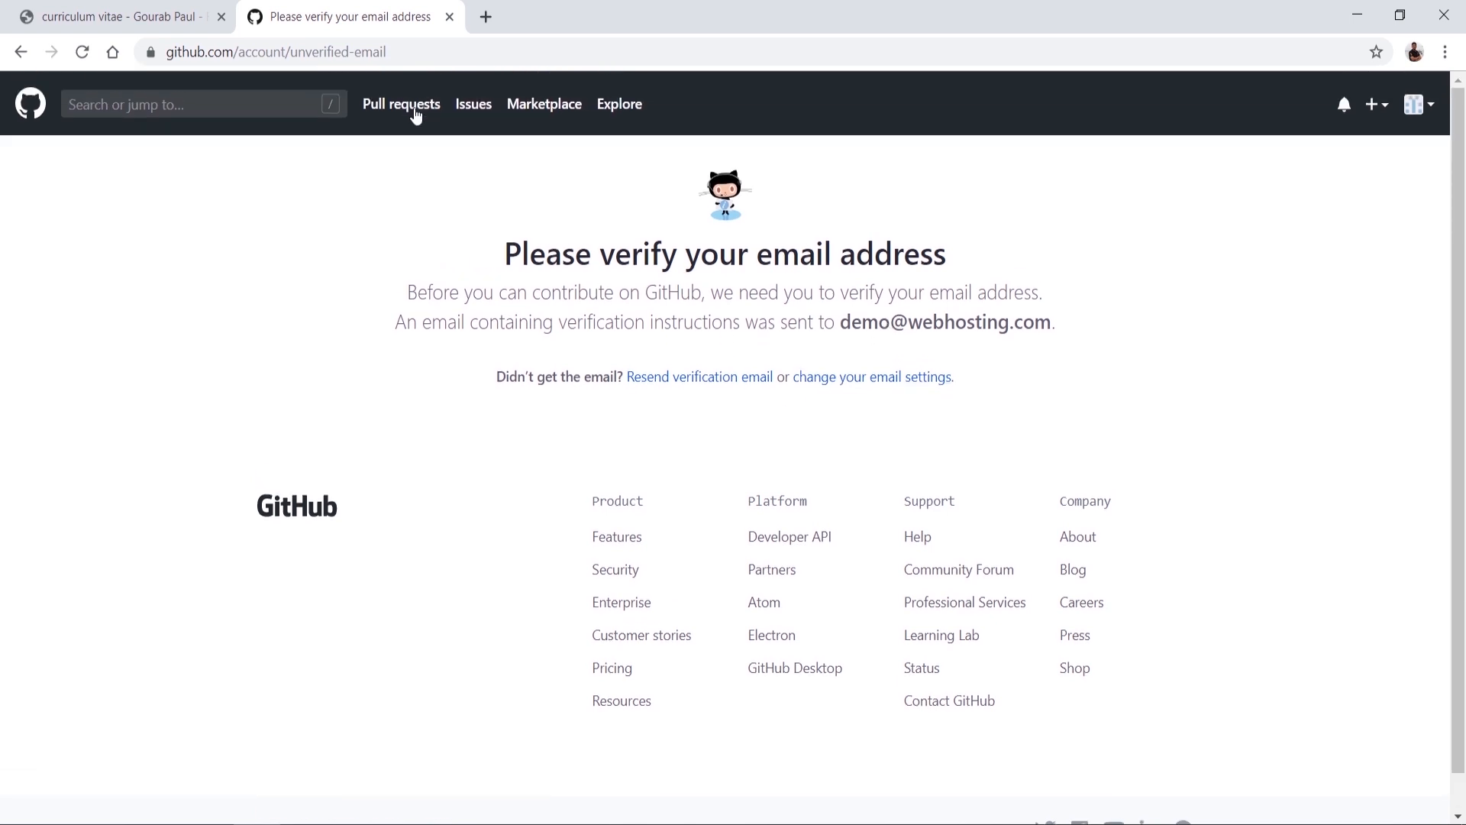
left_click(34, 109)
left_click_drag(840, 325, 1052, 324)
left_click(1434, 100)
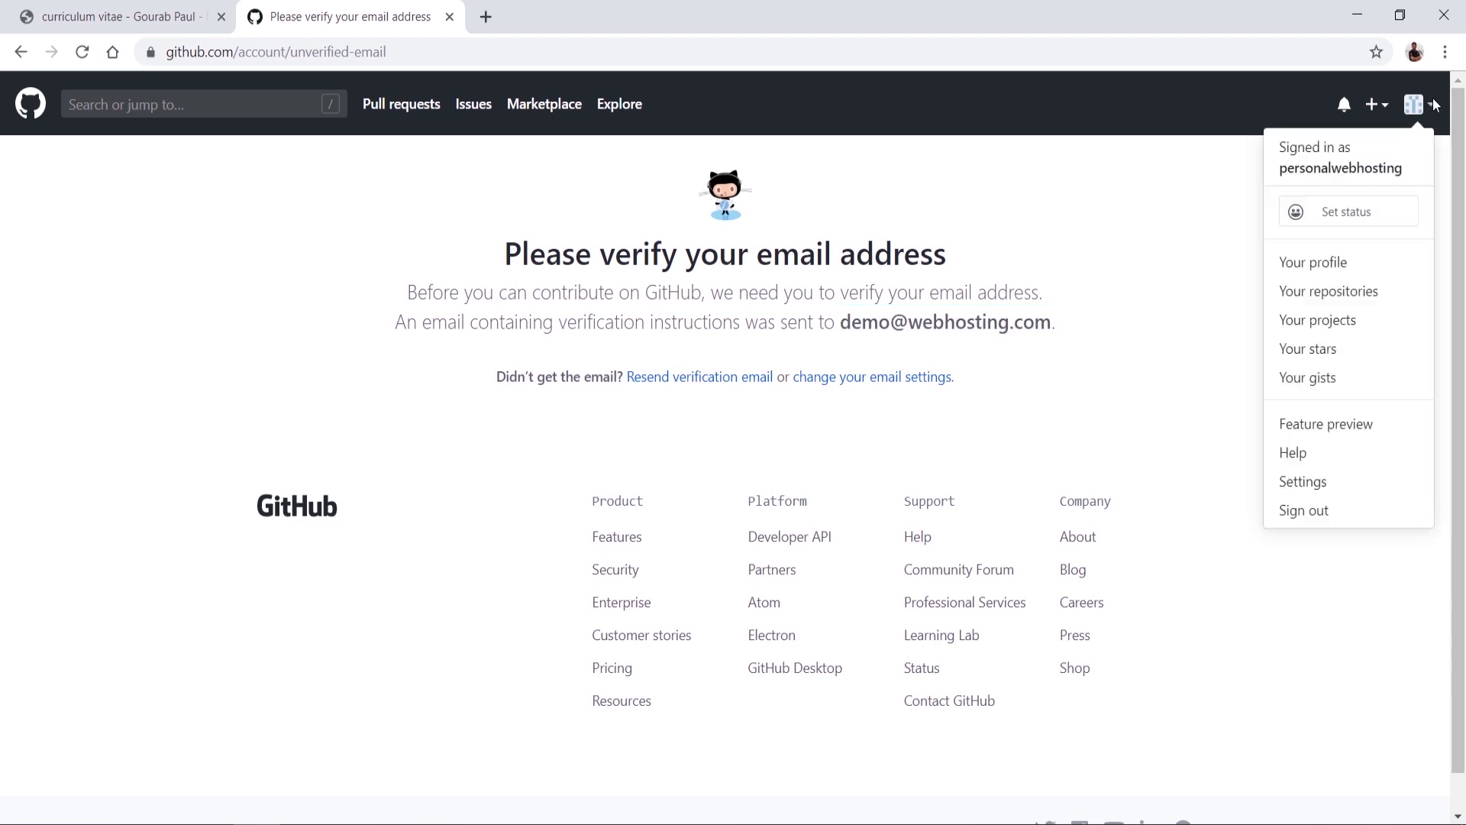
left_click(1340, 515)
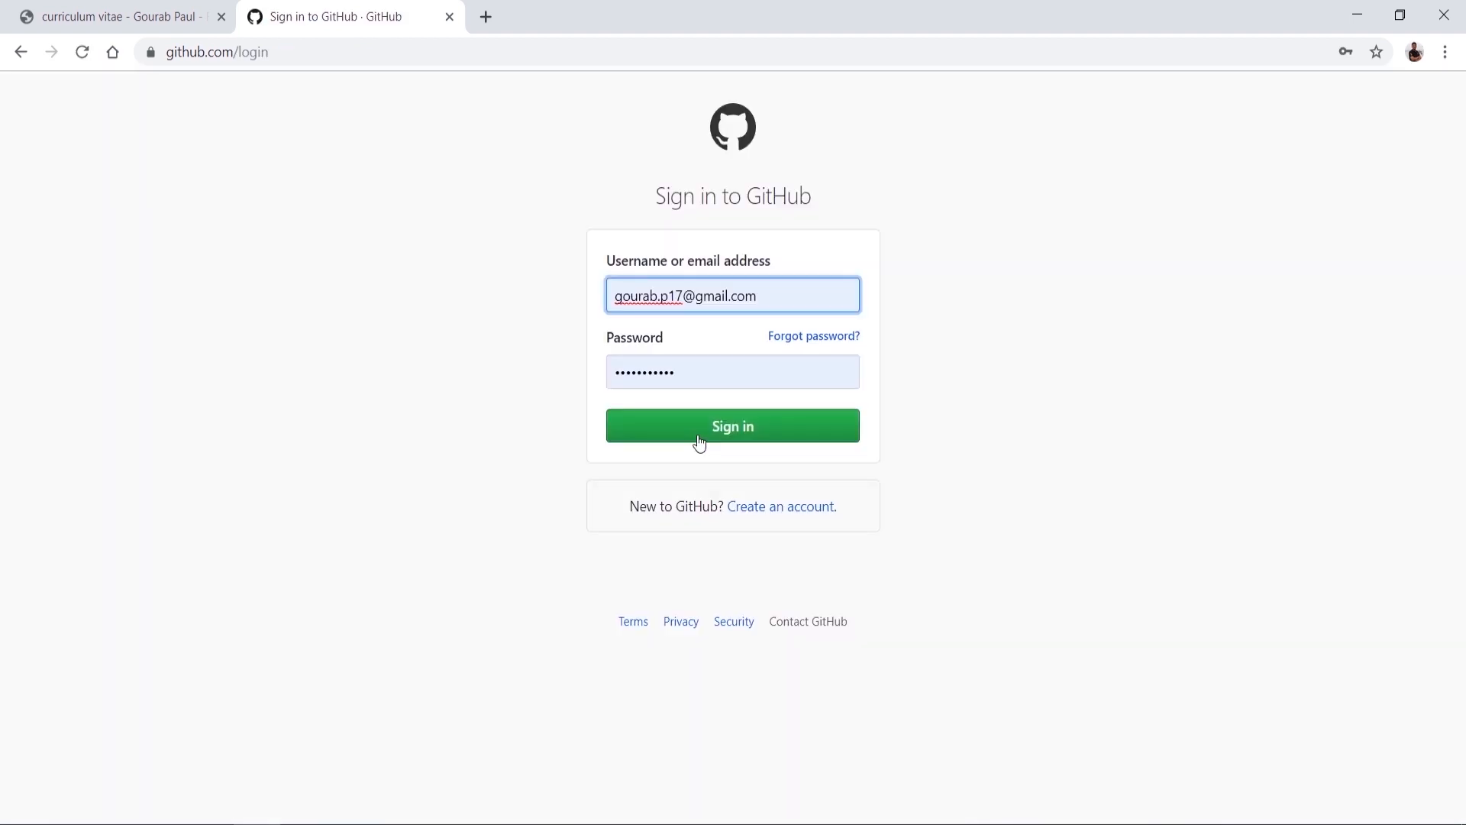
left_click(699, 437)
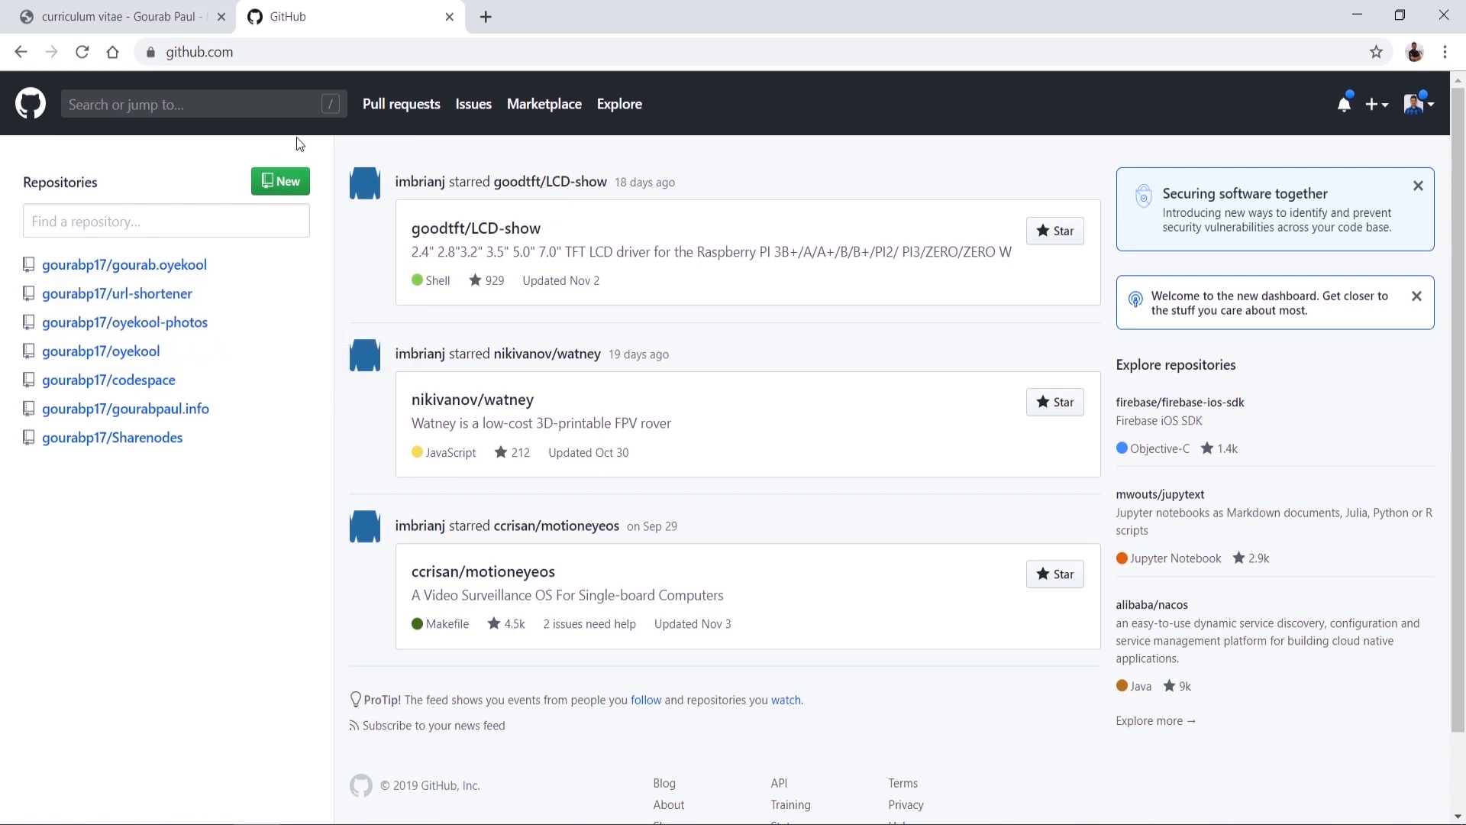
Step: Start a new public repository named 'webhosting' with description 'static webhosting'
left_click(297, 180)
type("w")
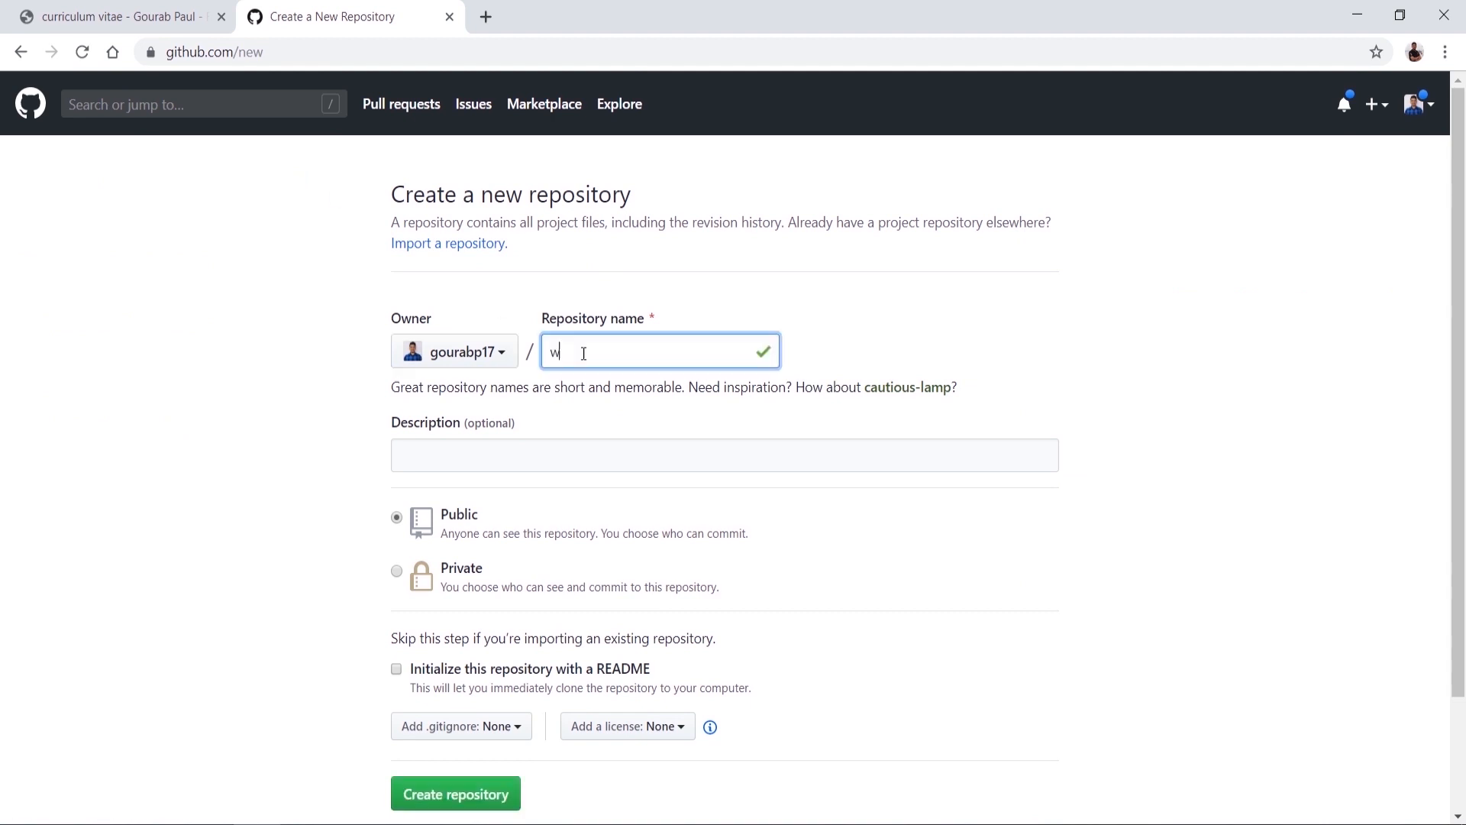
type("ebhosting")
left_click(545, 454)
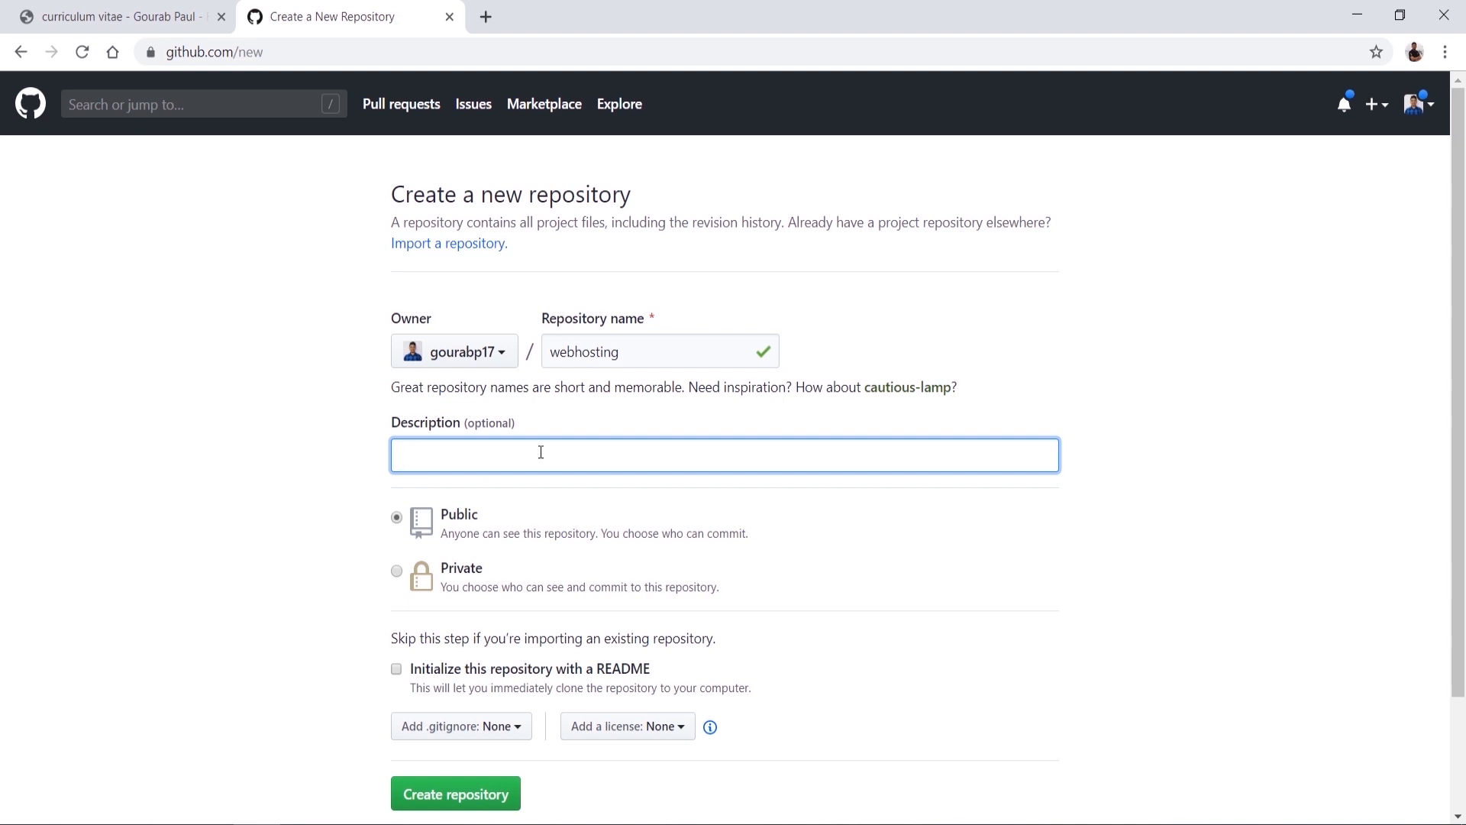
type("static webhosting")
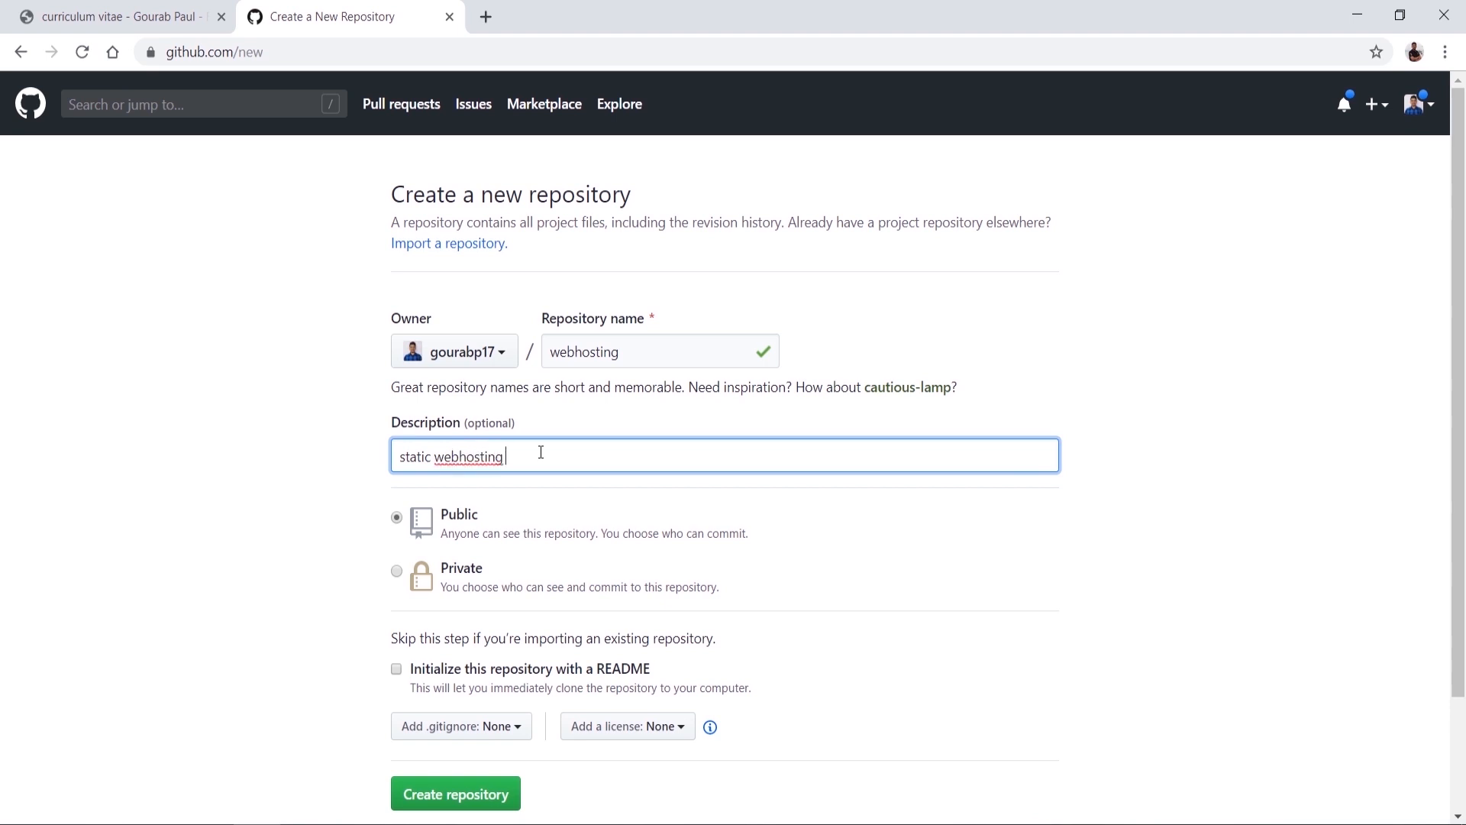
scroll(541, 451, "down", 2)
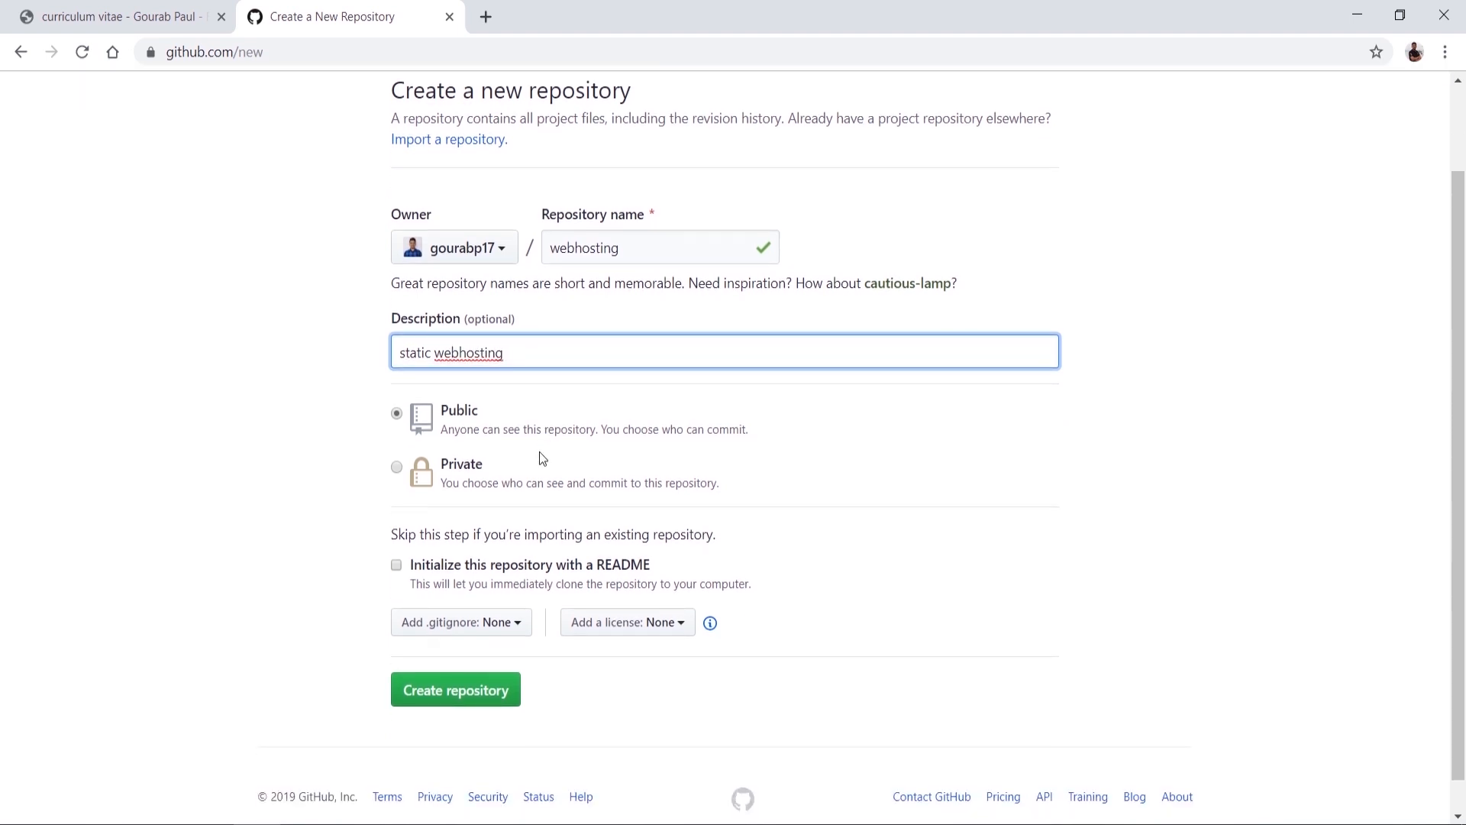
left_click(395, 467)
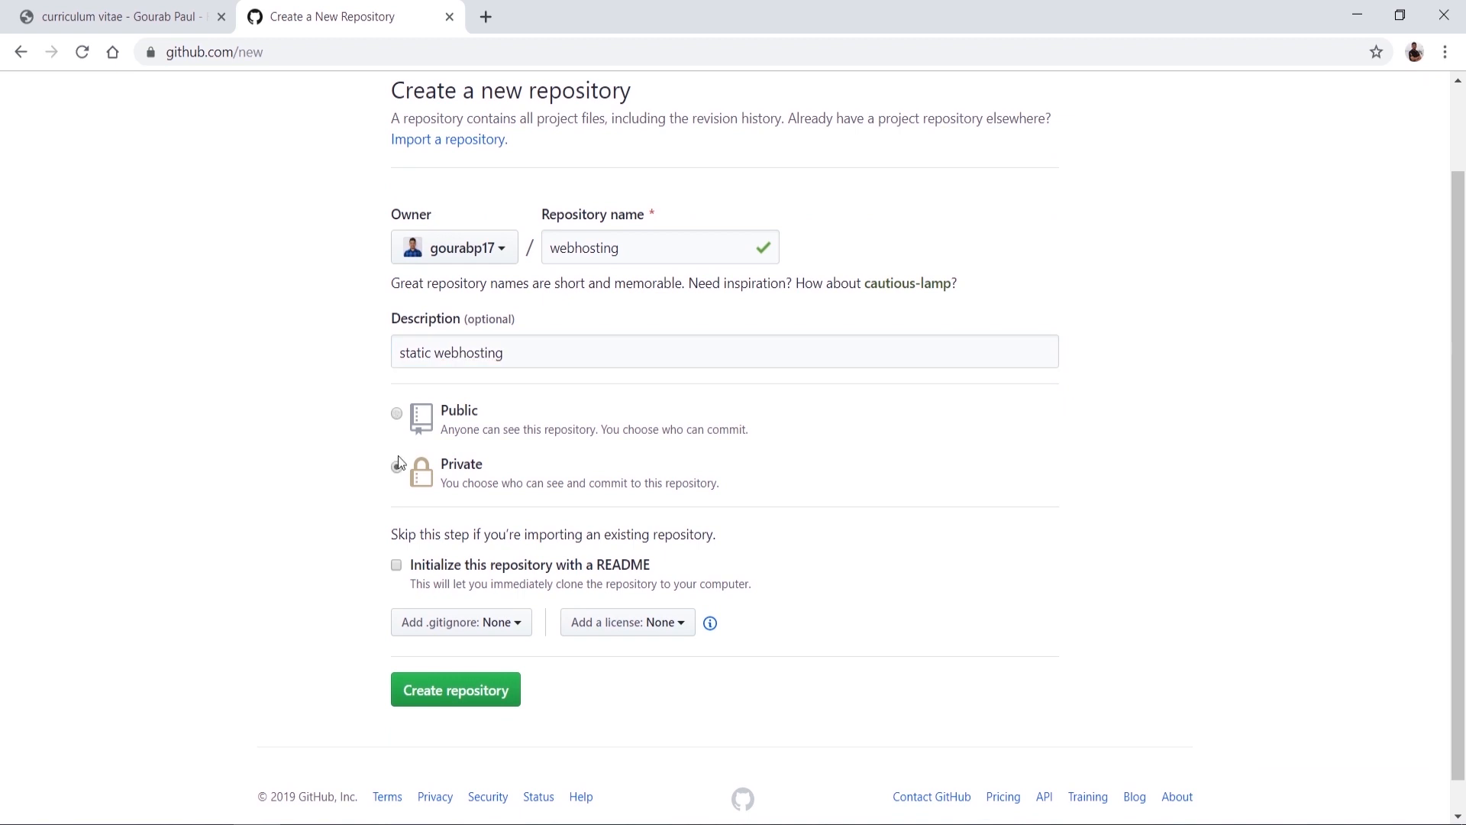
left_click(401, 413)
Step: Initialize it with a README, leave .gitignore and license as None, and create it
scroll(341, 469, "down", 1)
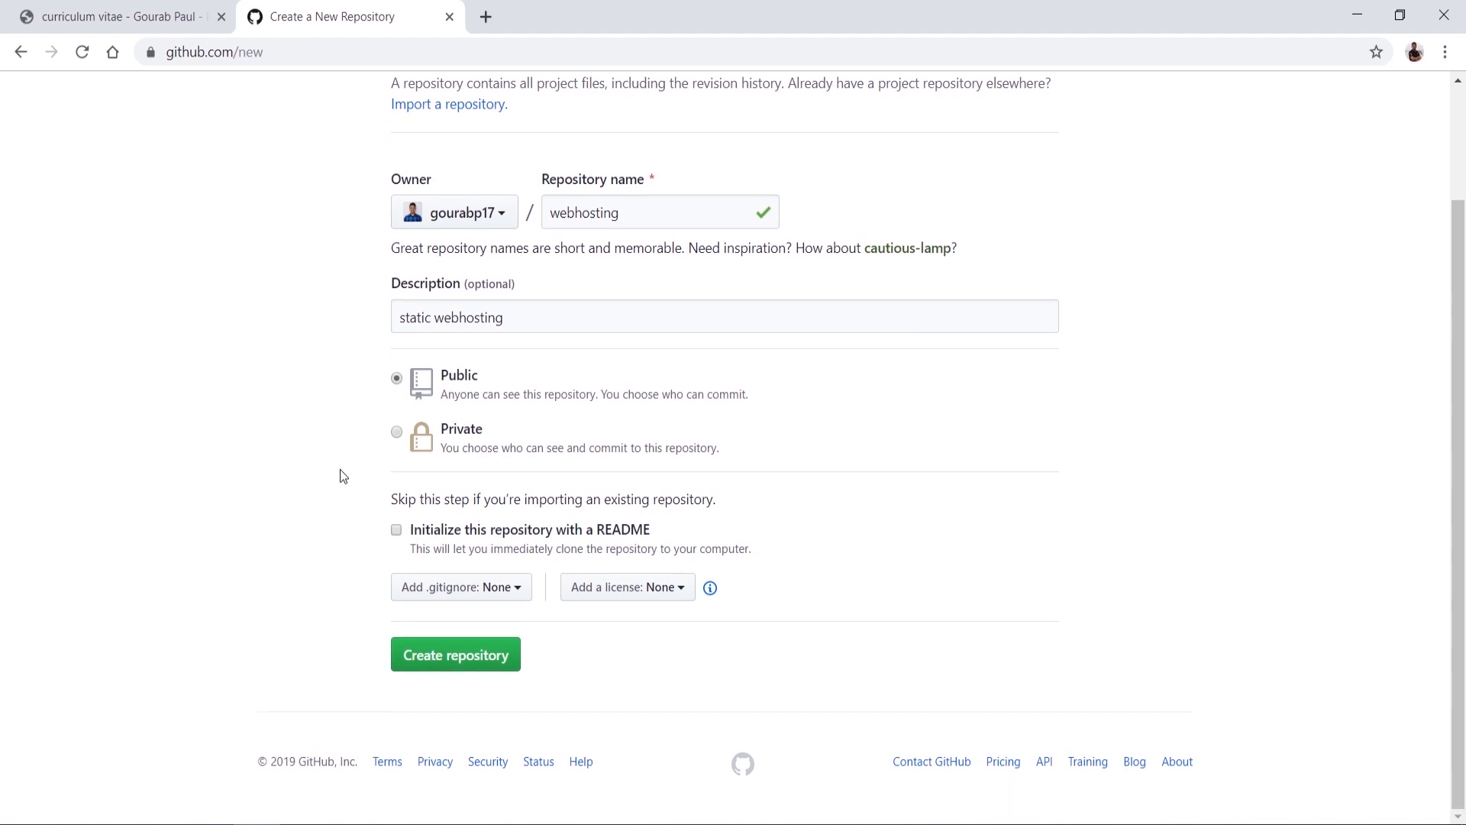
left_click(396, 533)
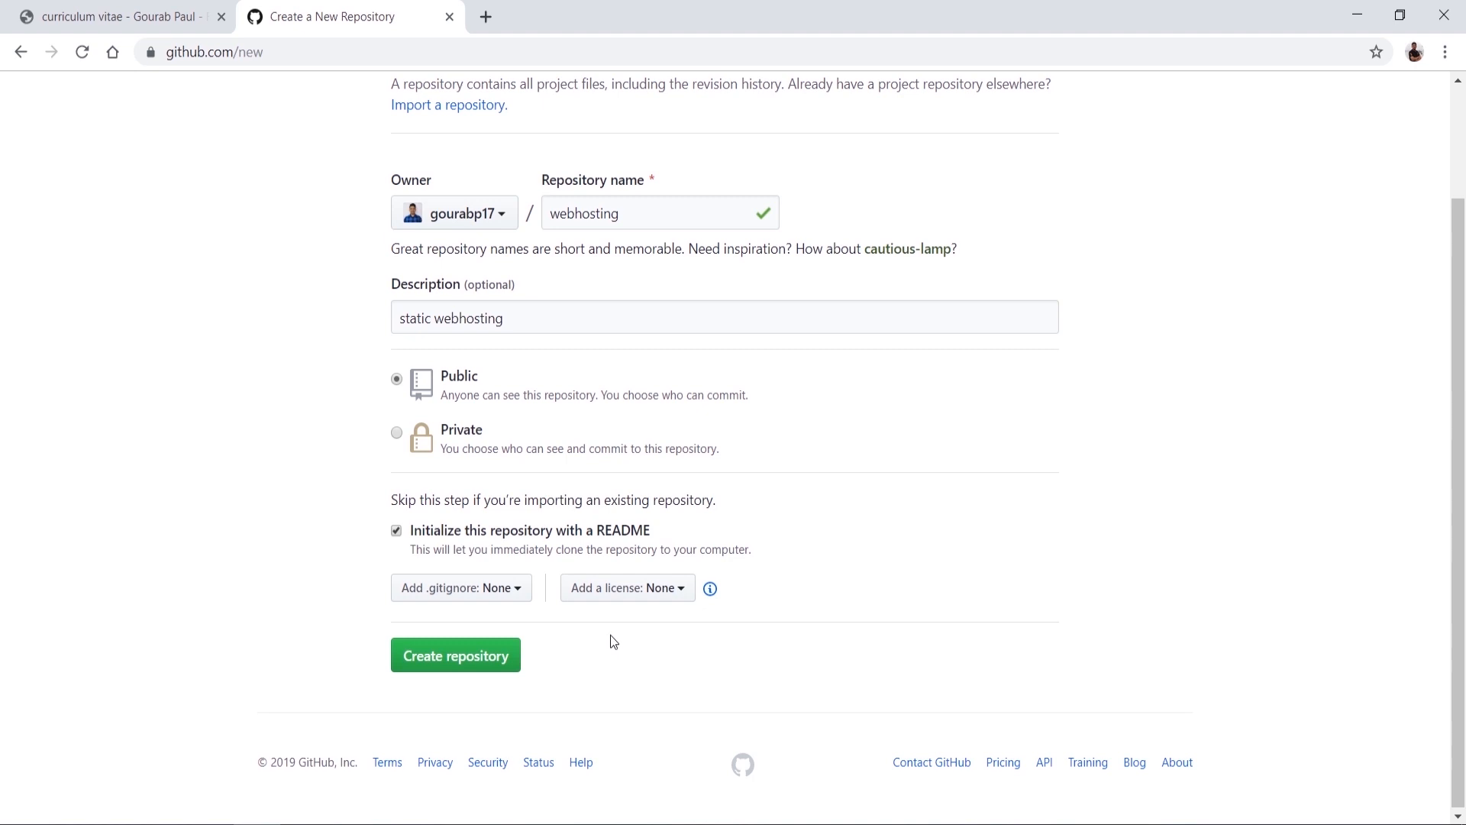
left_click(516, 595)
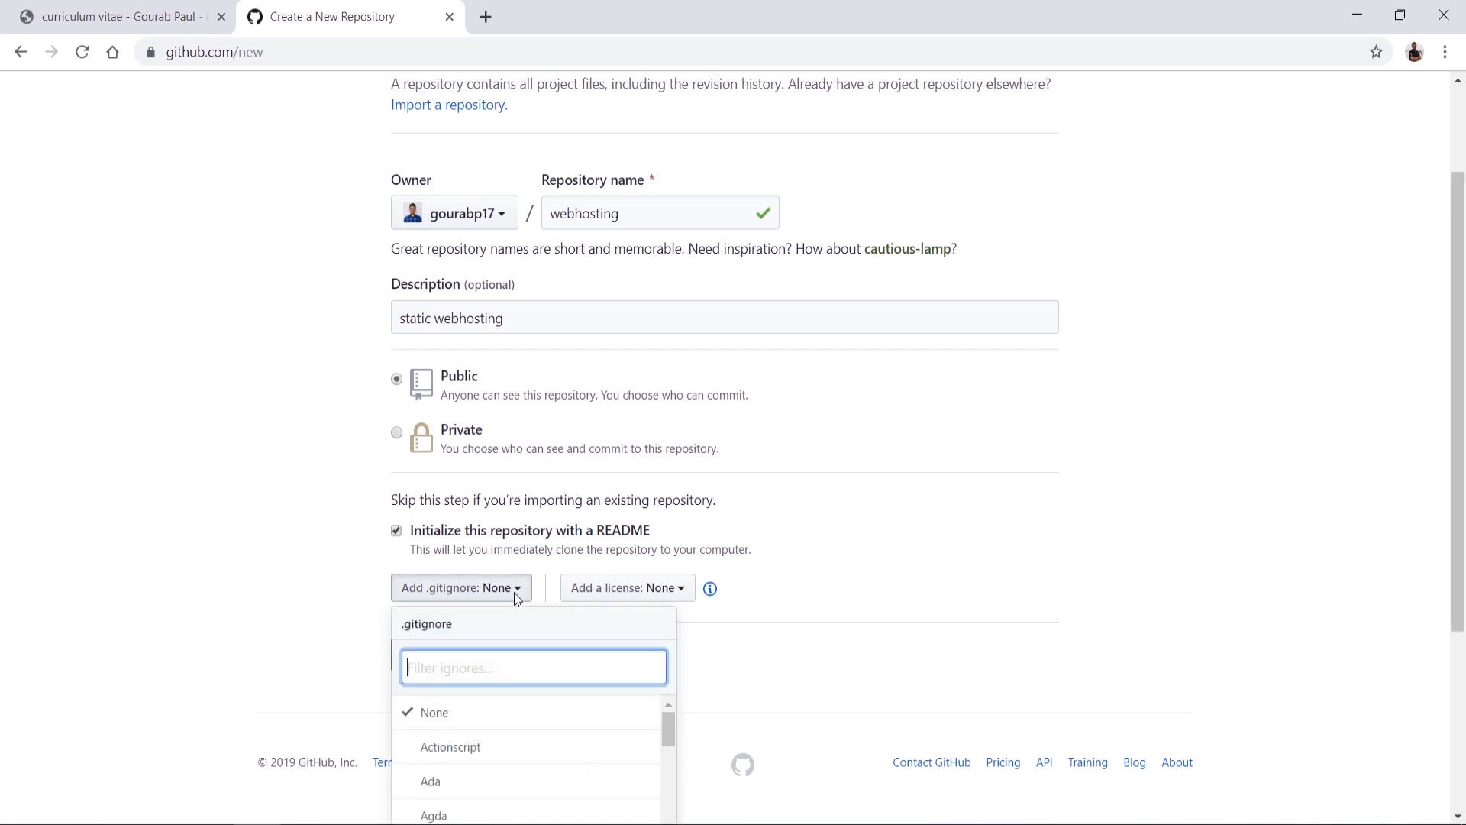
scroll(861, 588, "down", 3)
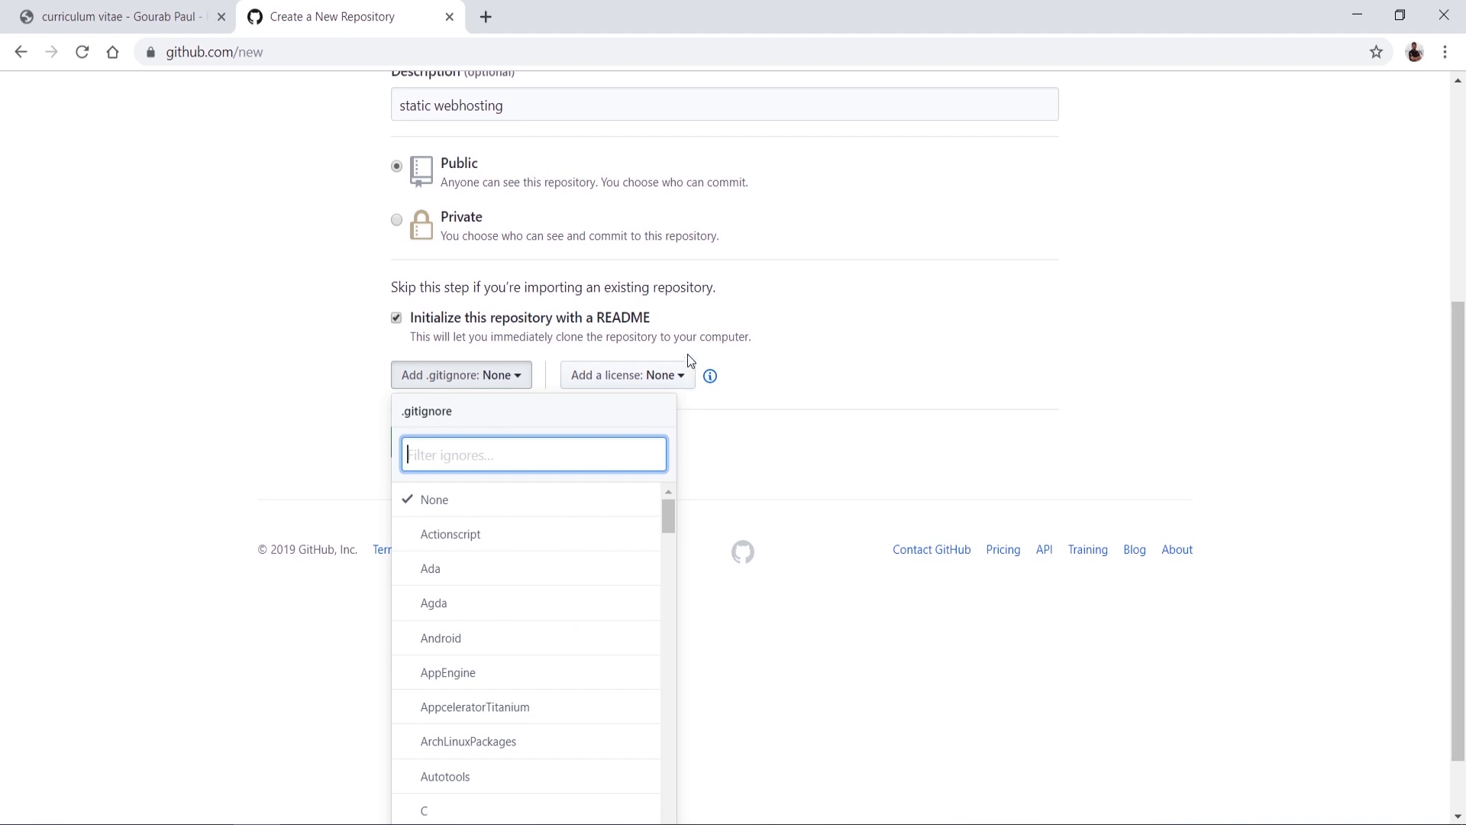
left_click(682, 376)
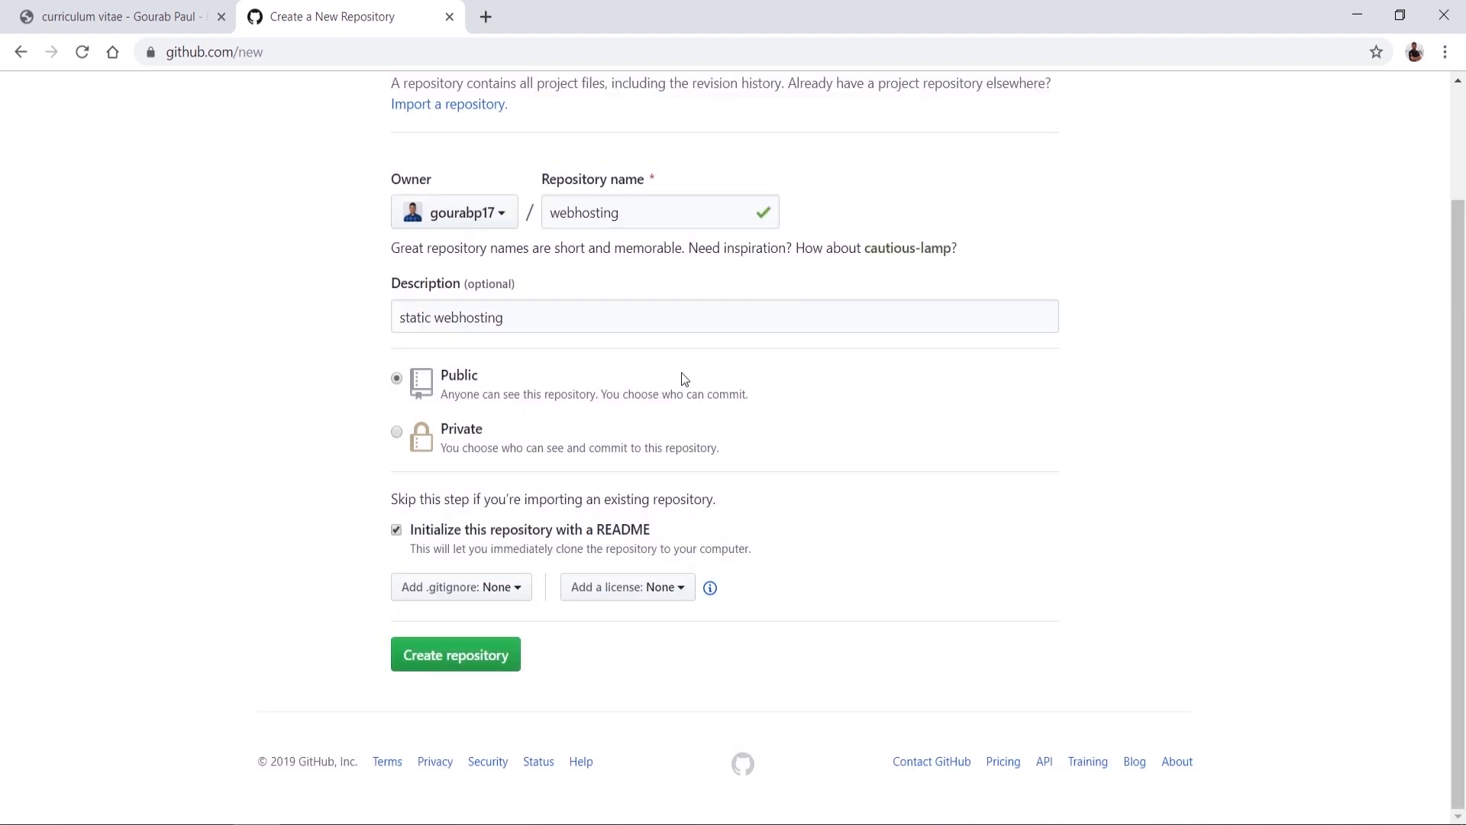
left_click(654, 587)
scroll(654, 586, "down", 3)
left_click(972, 368)
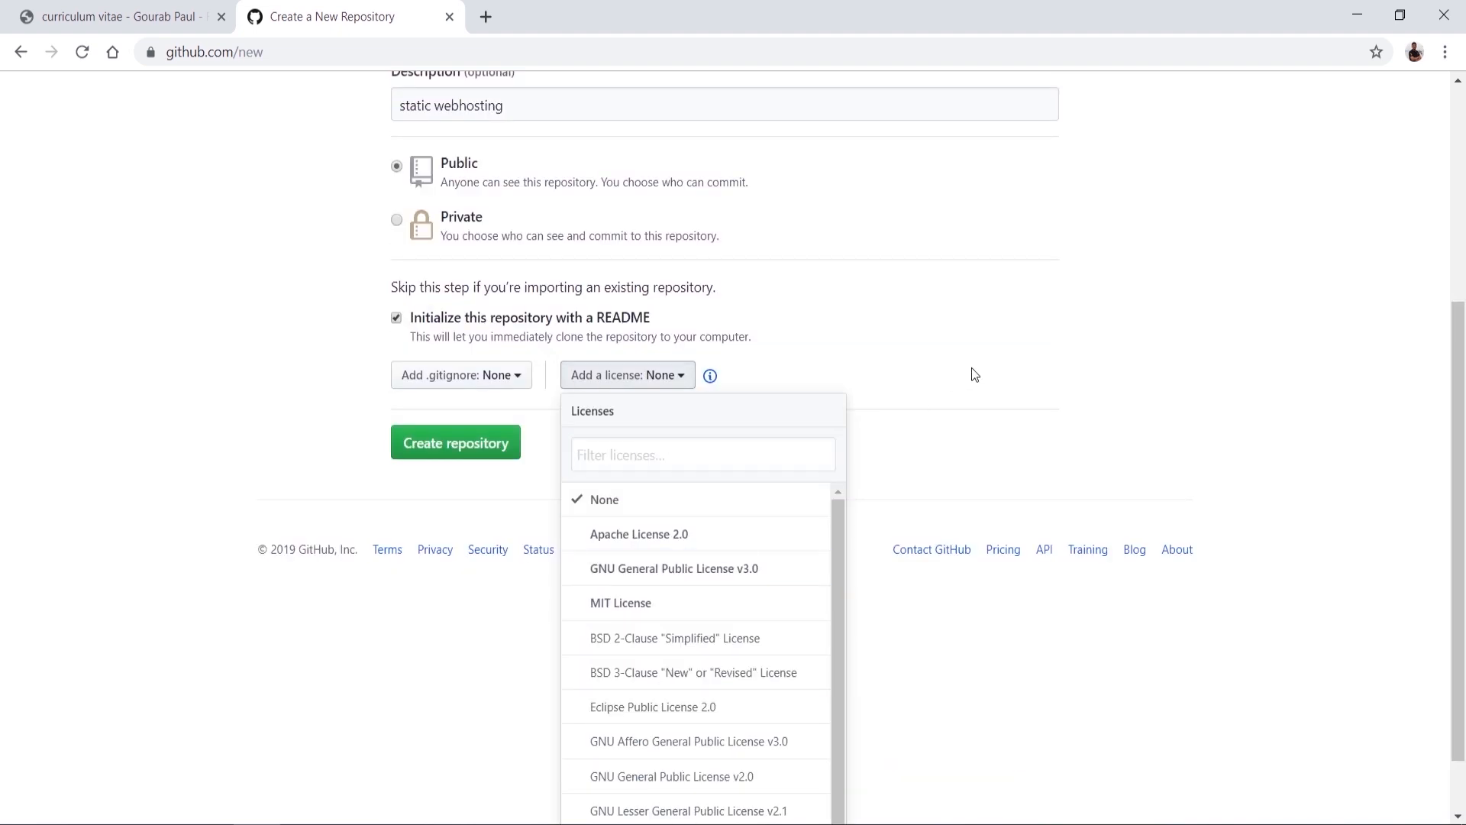
left_click(433, 658)
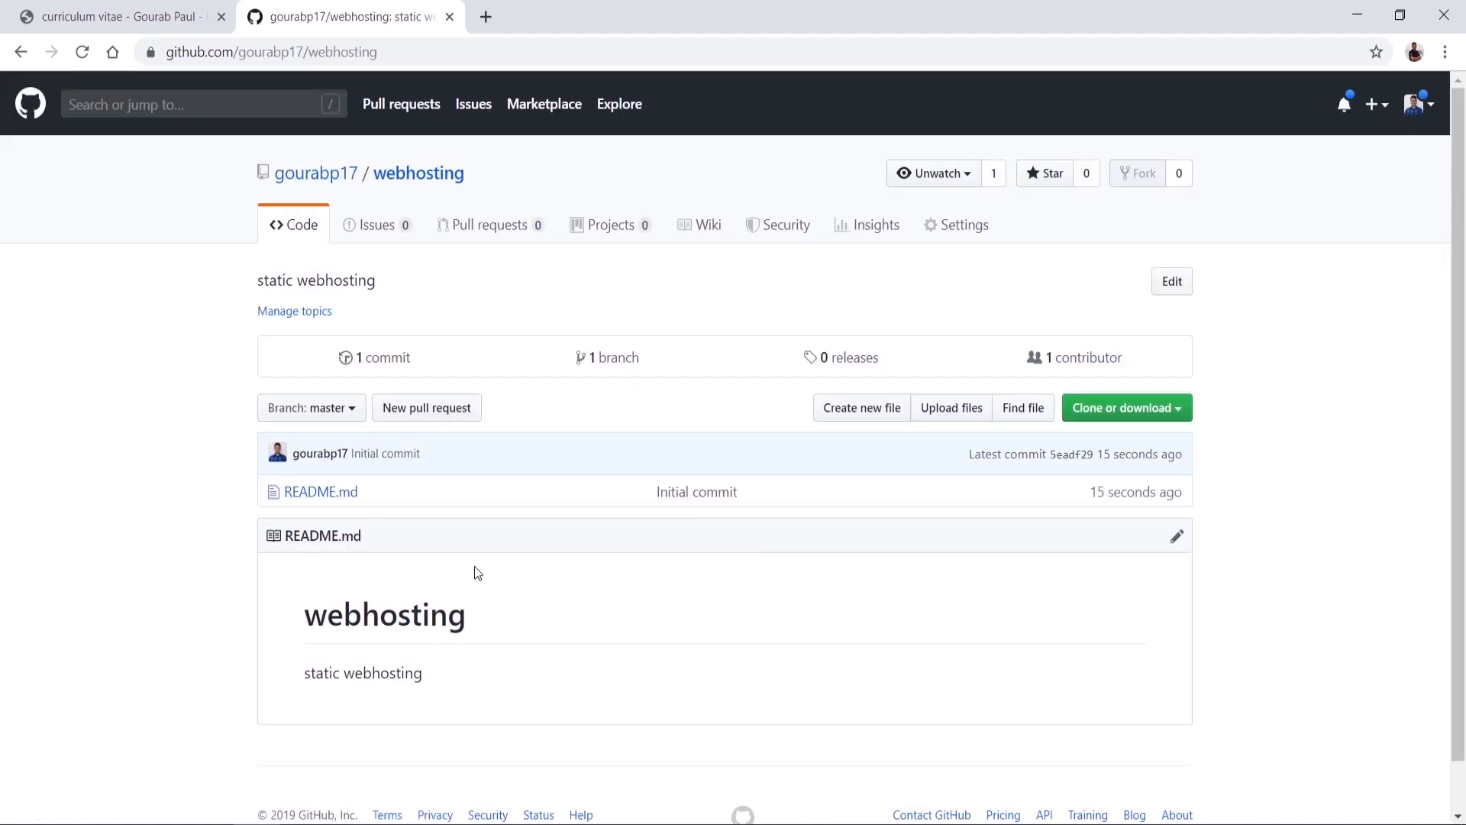
Step: Open the webhosting repository's settings, with a duplicate tab showing its code page
left_click(409, 176)
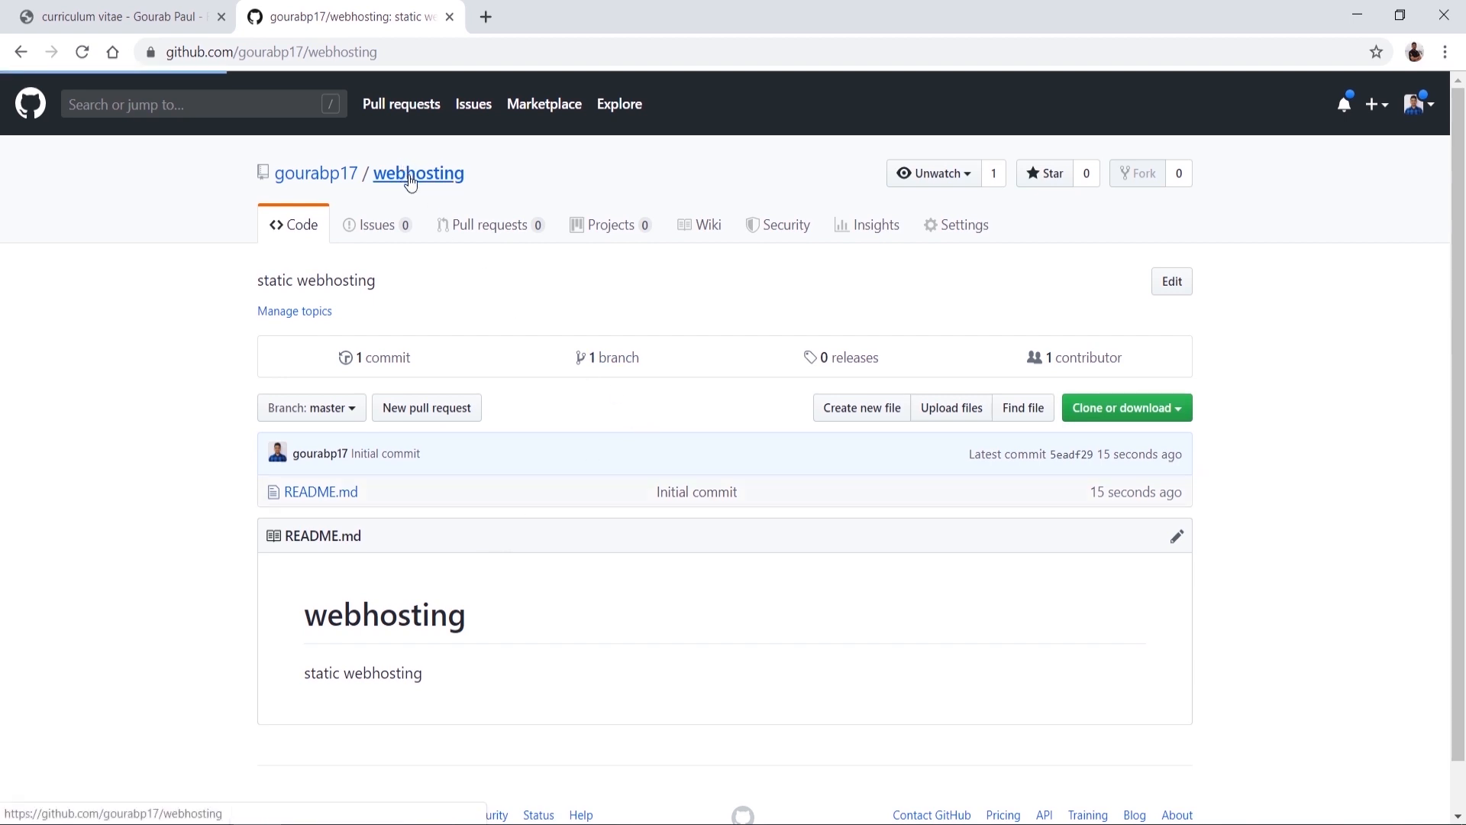
left_click(959, 238)
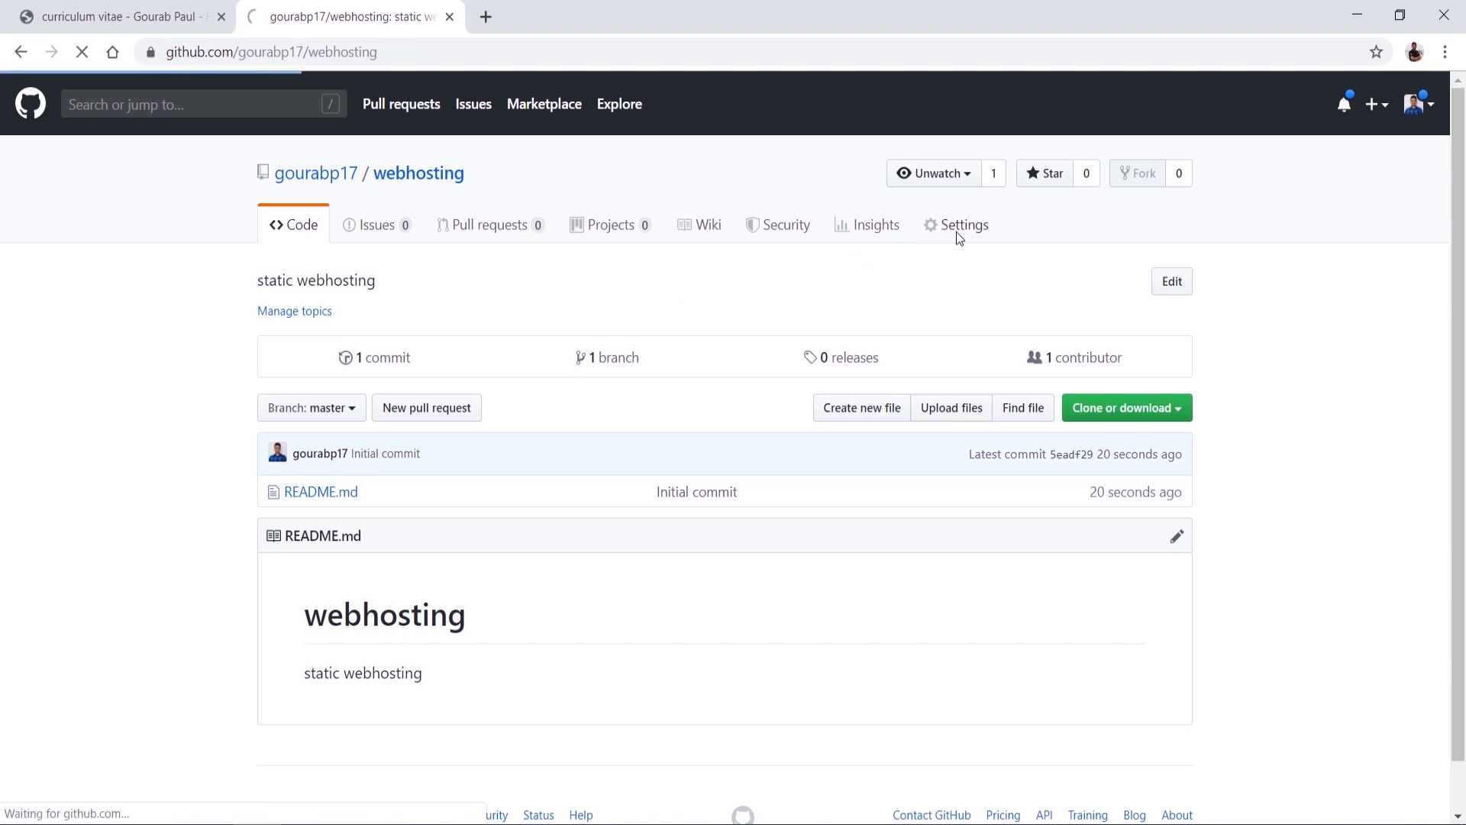
right_click(378, 13)
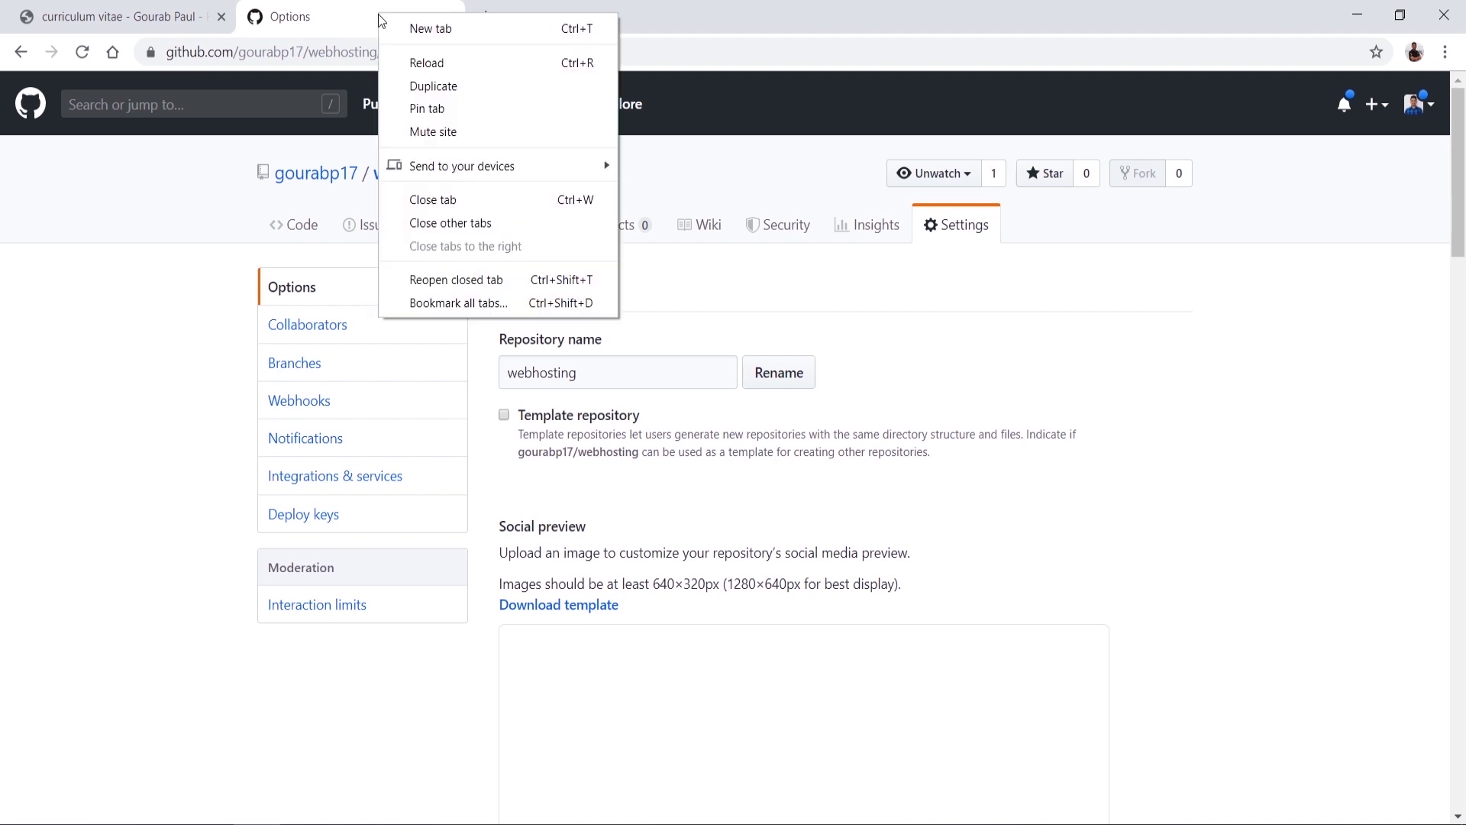
left_click(413, 84)
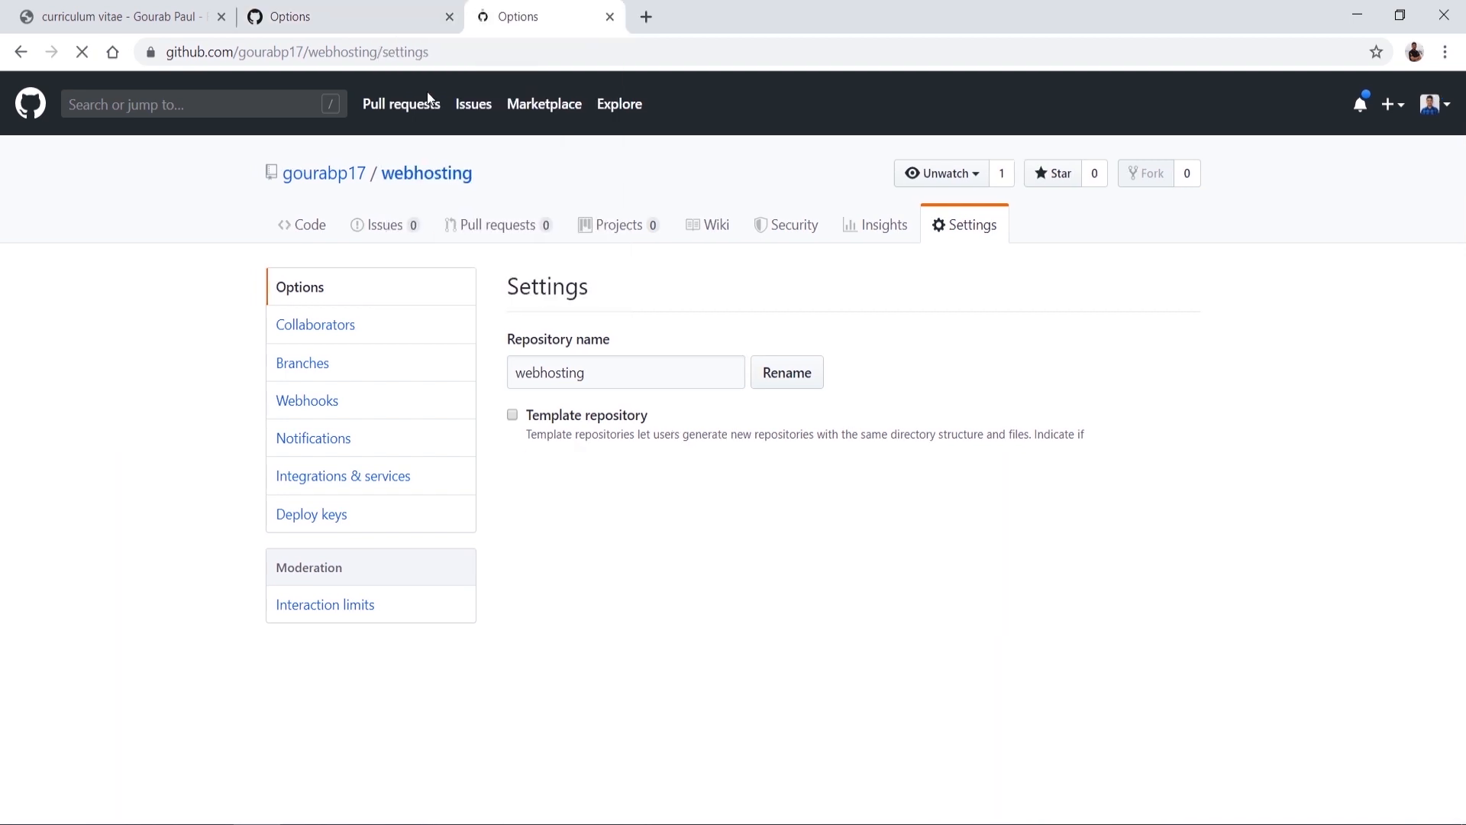
left_click(301, 229)
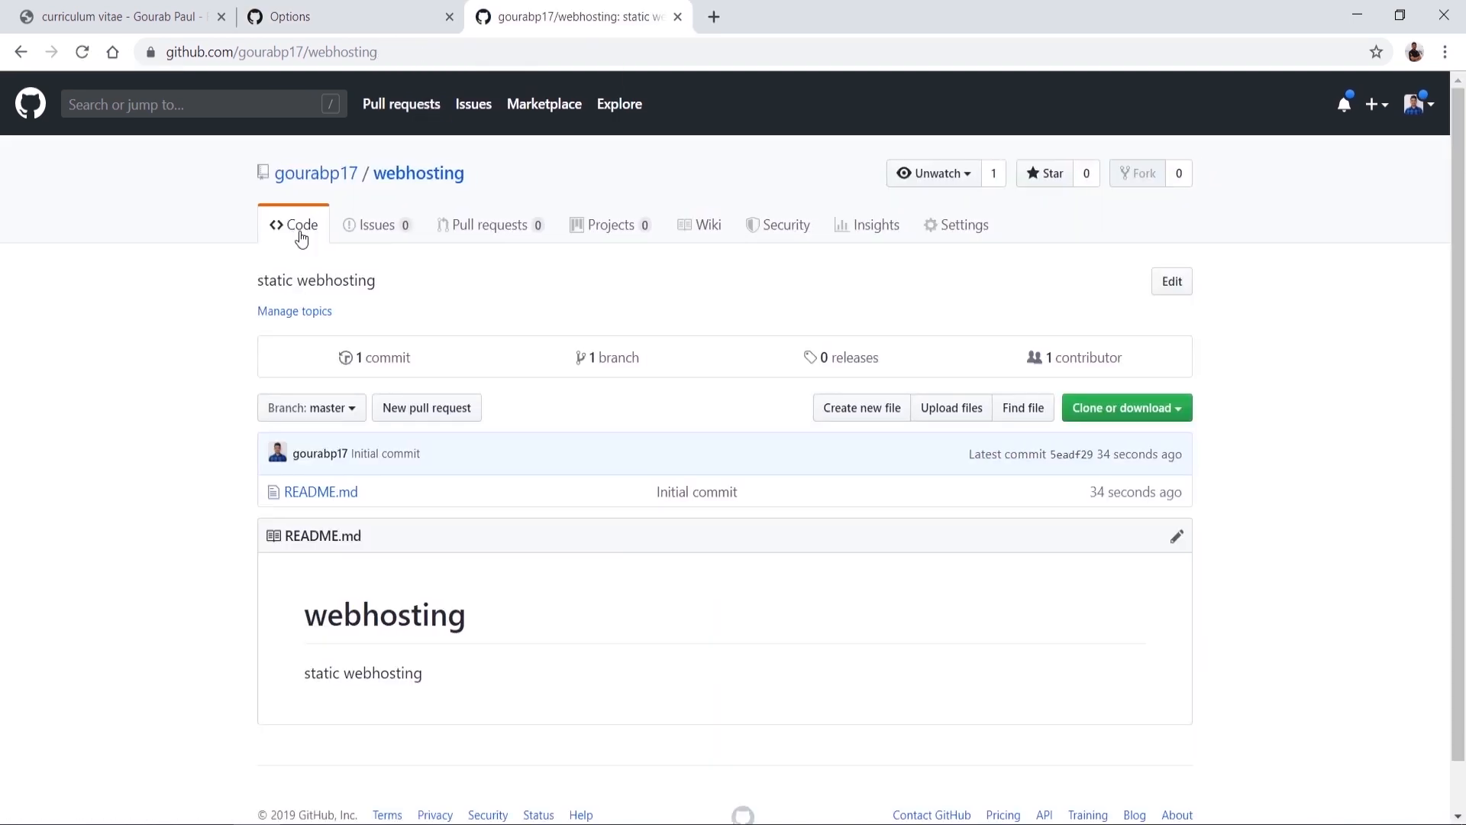
left_click(337, 11)
scroll(1019, 504, "down", 17)
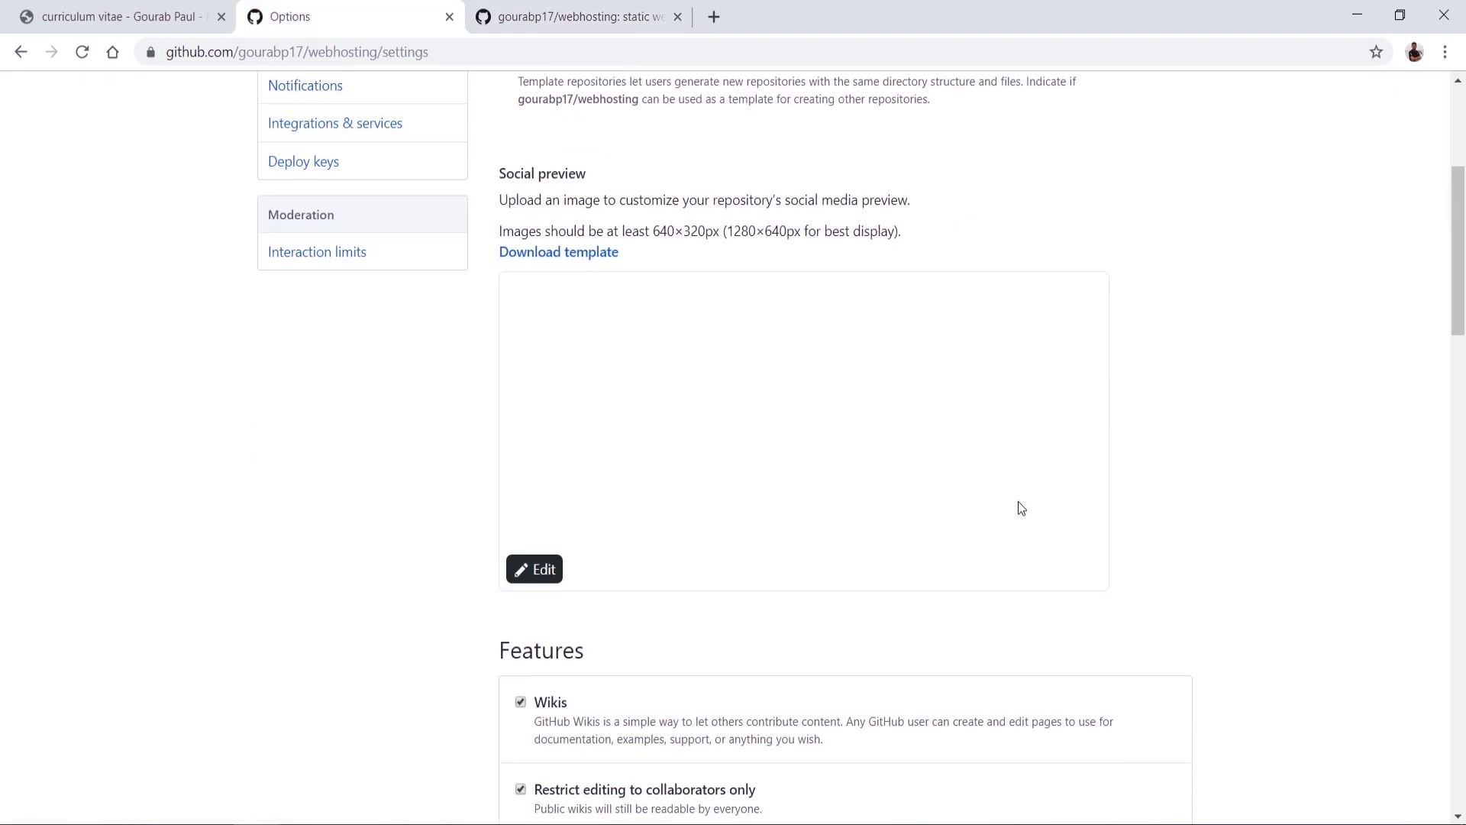
scroll(1019, 502, "down", 10)
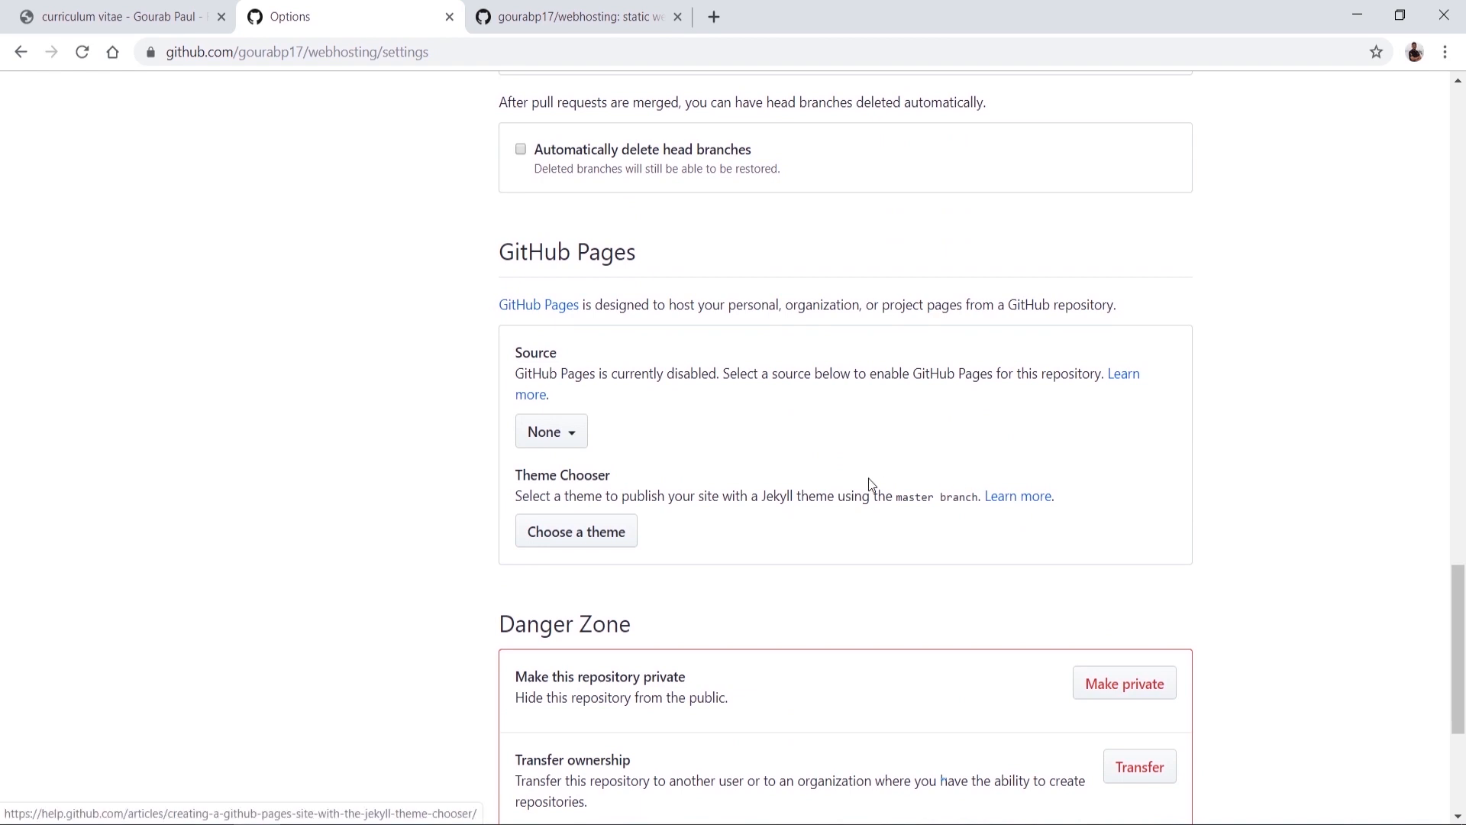
scroll(869, 481, "down", 4)
scroll(869, 483, "up", 3)
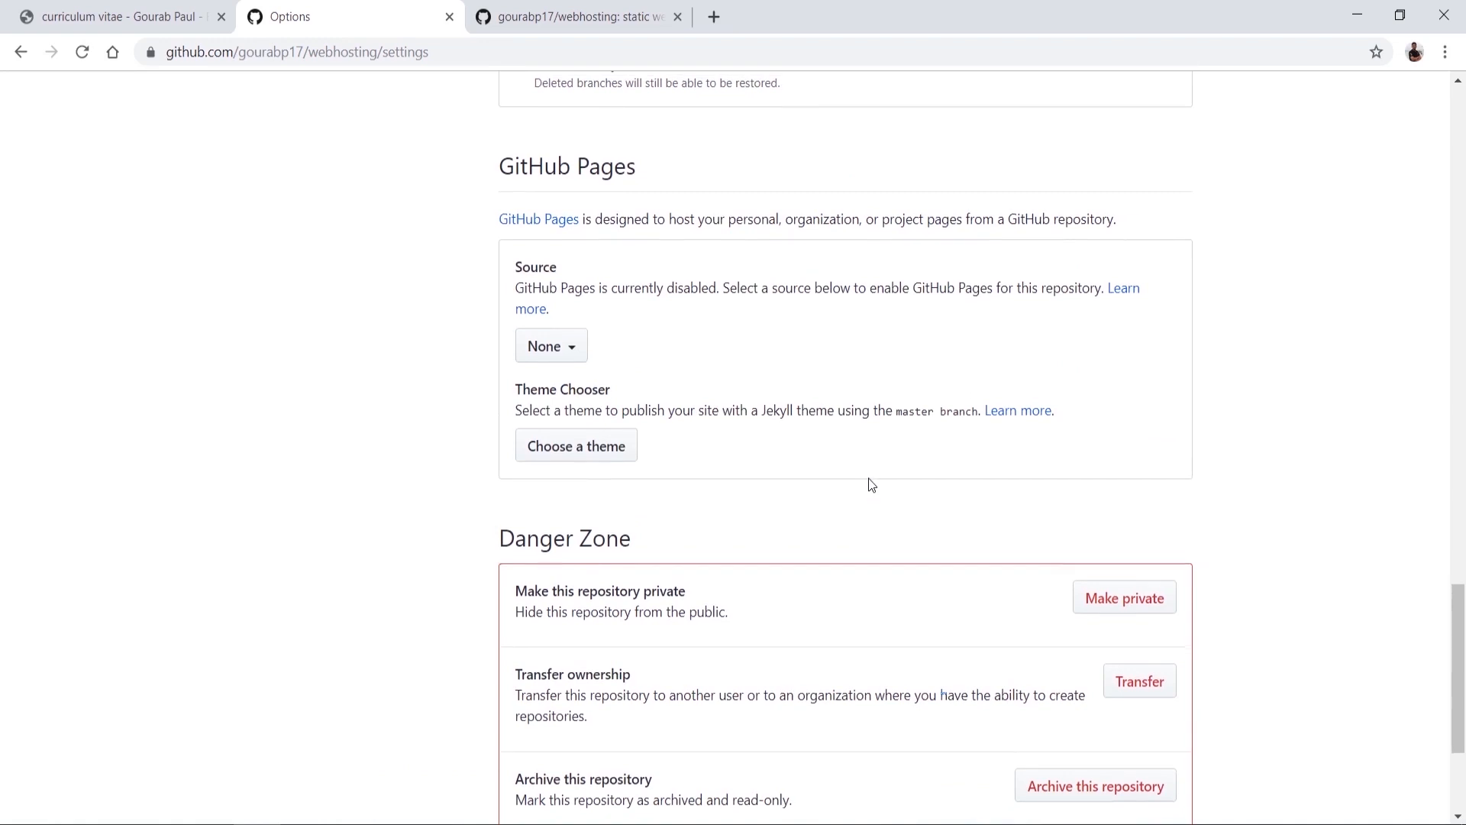
scroll(871, 483, "up", 1)
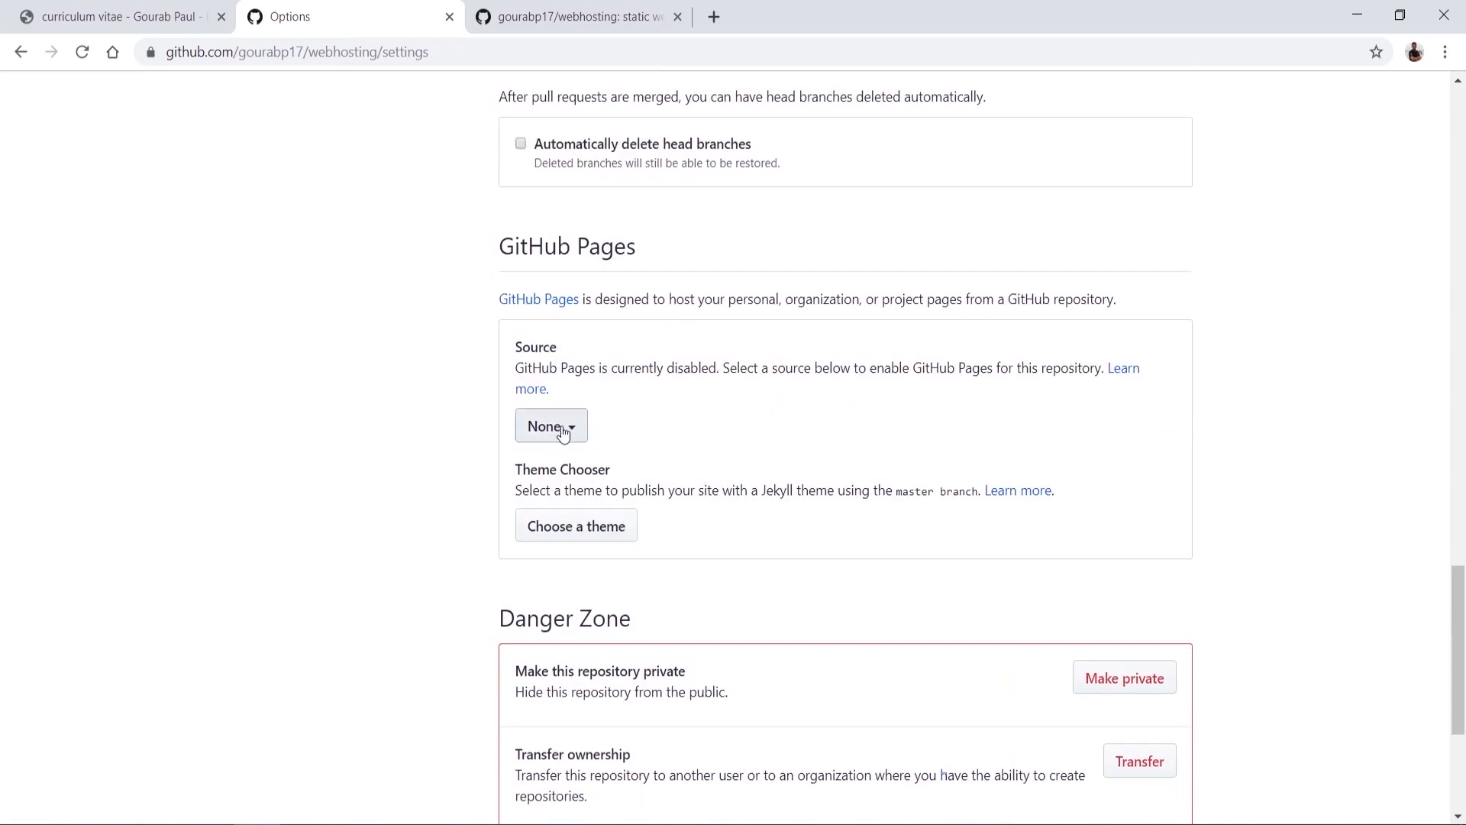
Step: Set the GitHub Pages source to the master branch and check the ready-to-publish notice
left_click(563, 433)
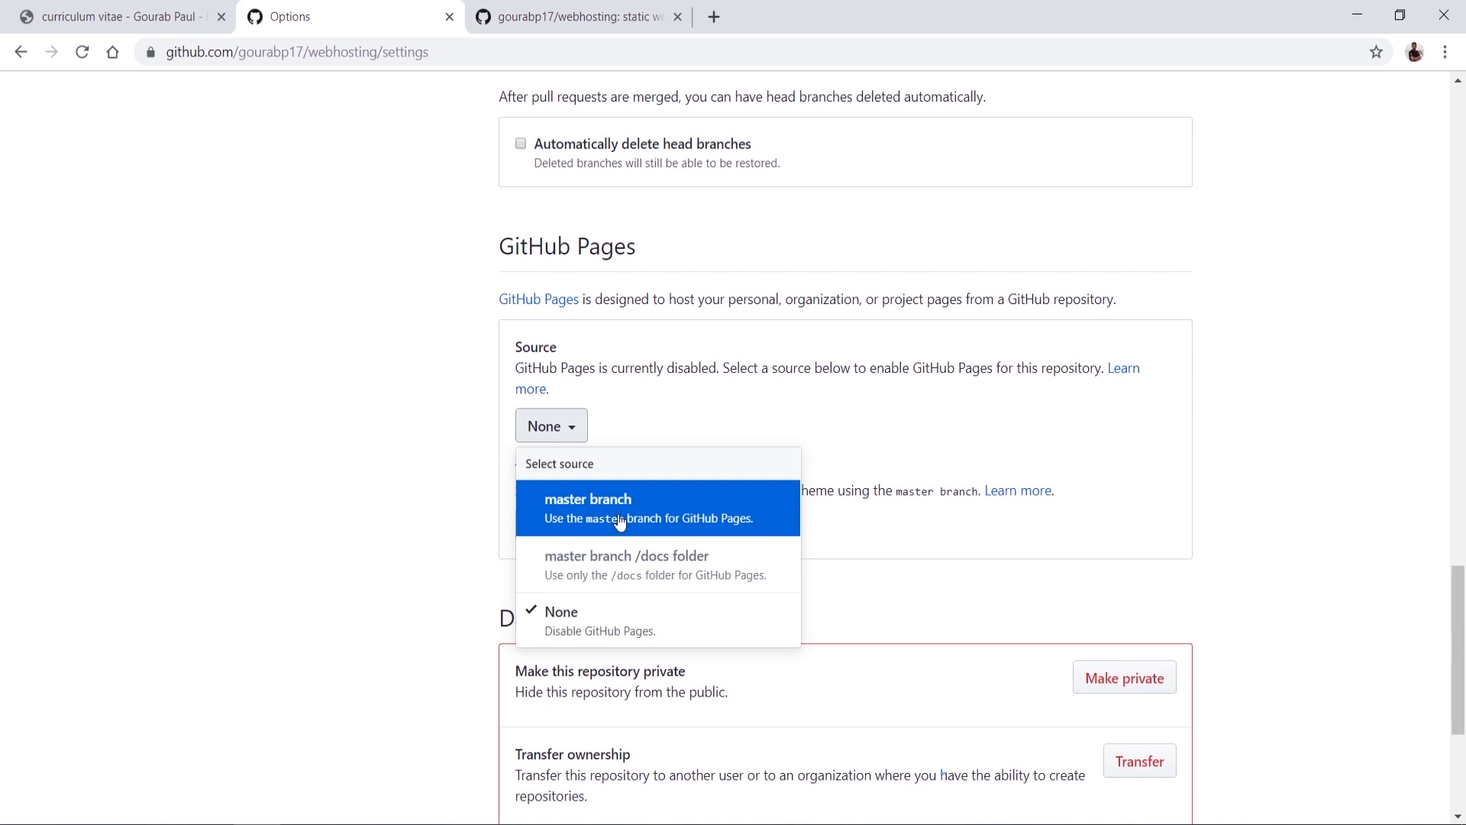
left_click(577, 17)
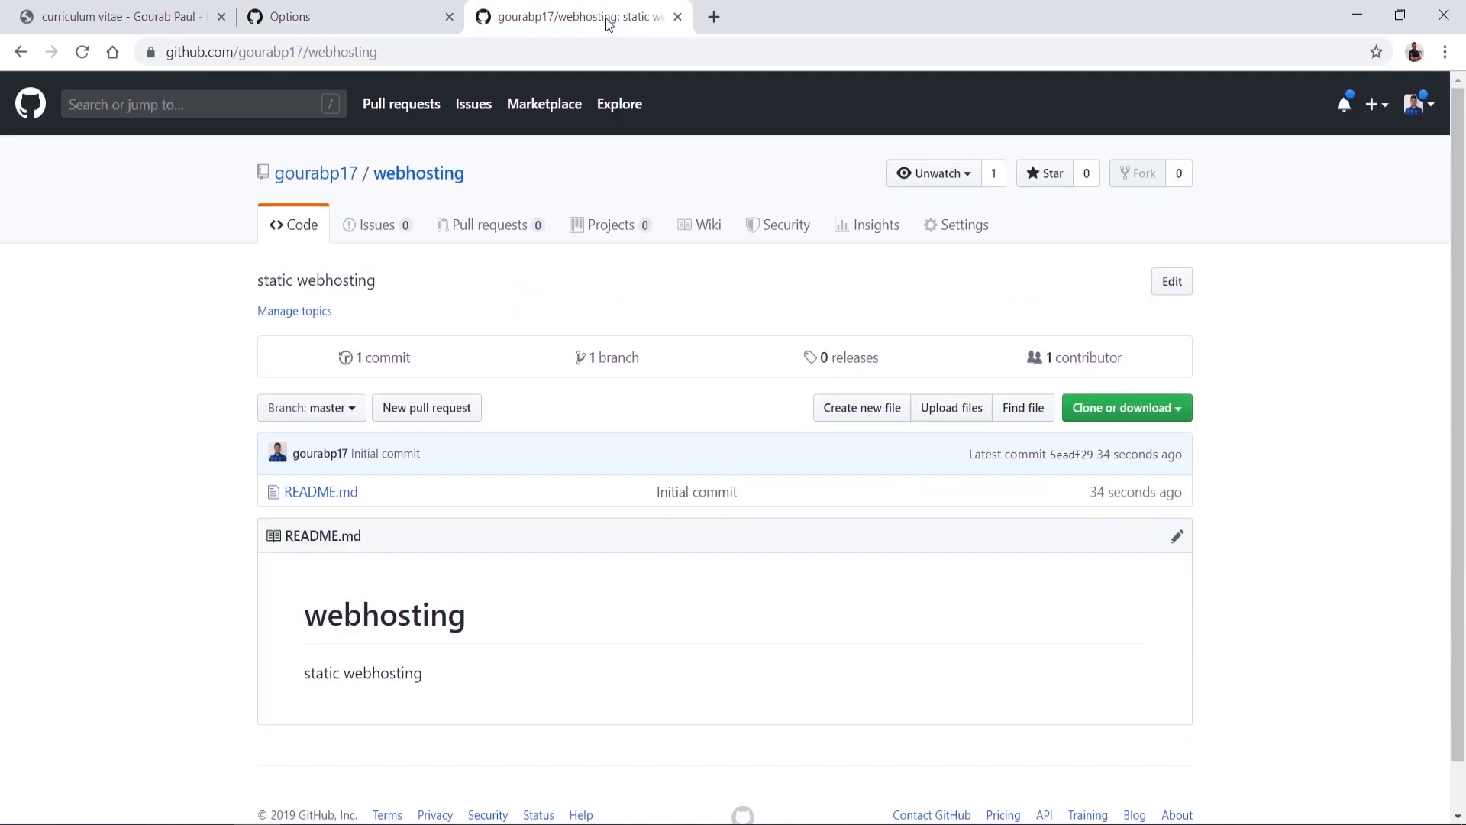
left_click(320, 411)
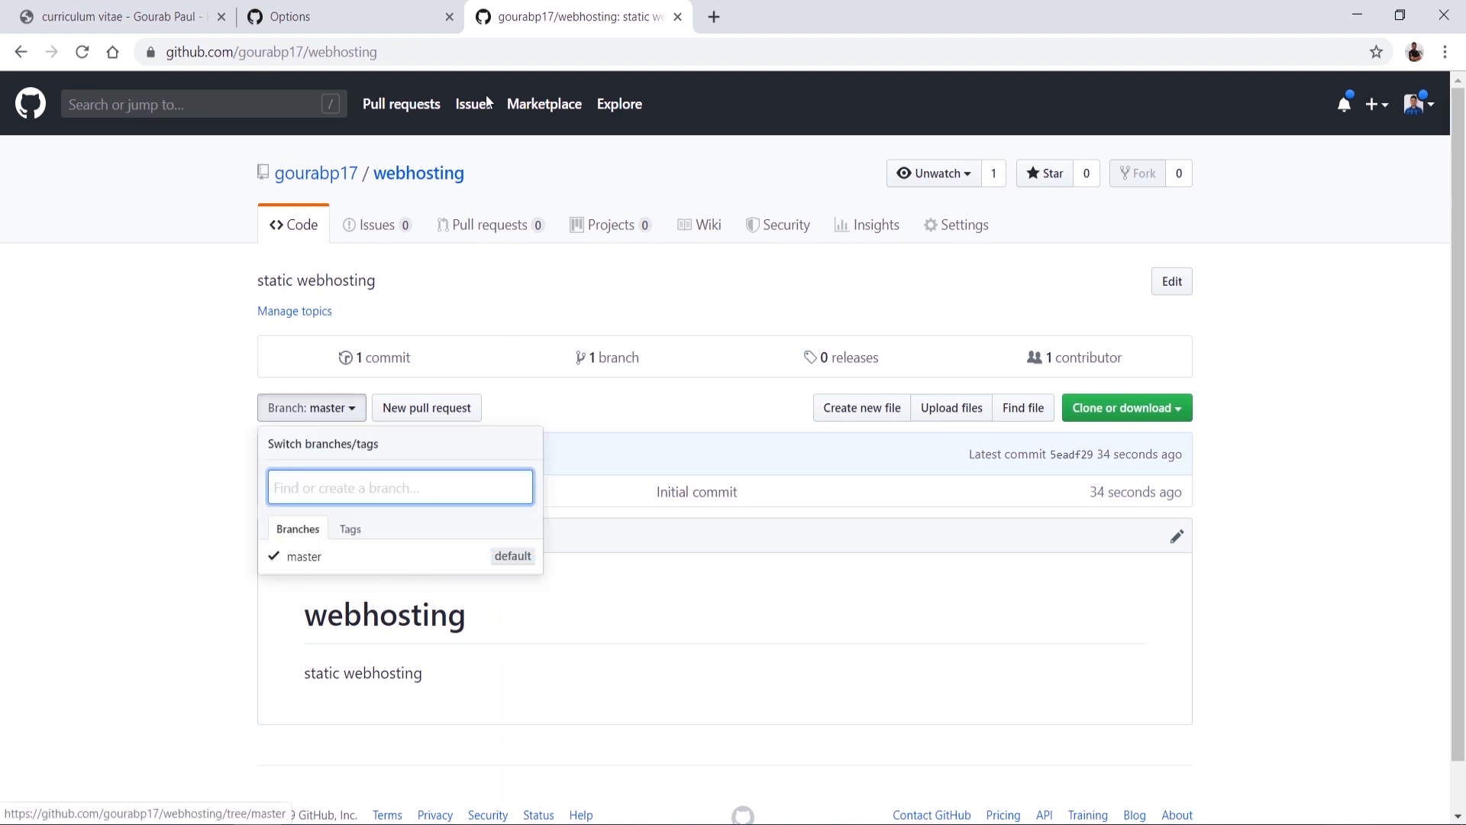
left_click(348, 15)
left_click(653, 510)
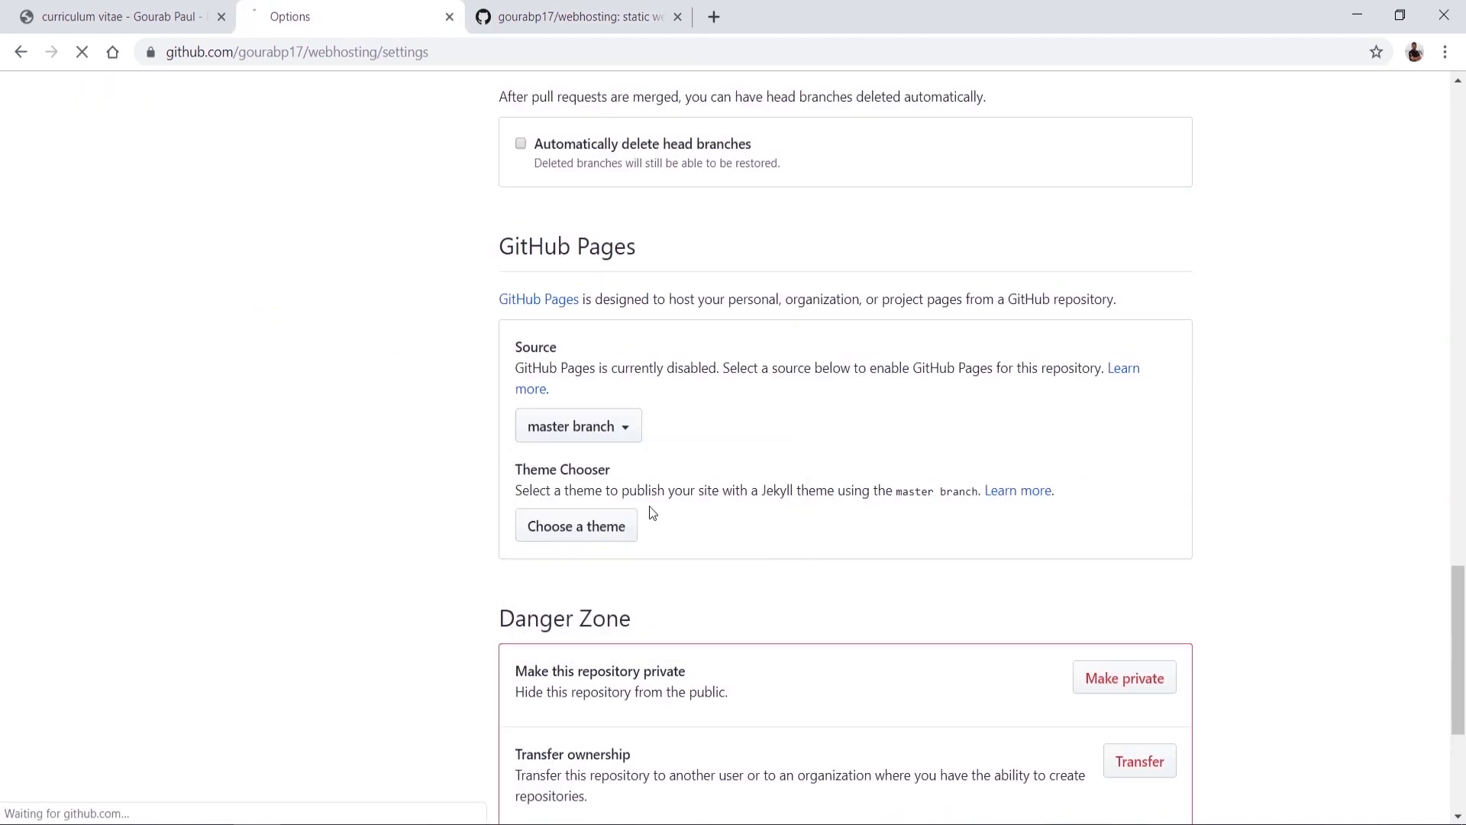
scroll(650, 506, "down", 15)
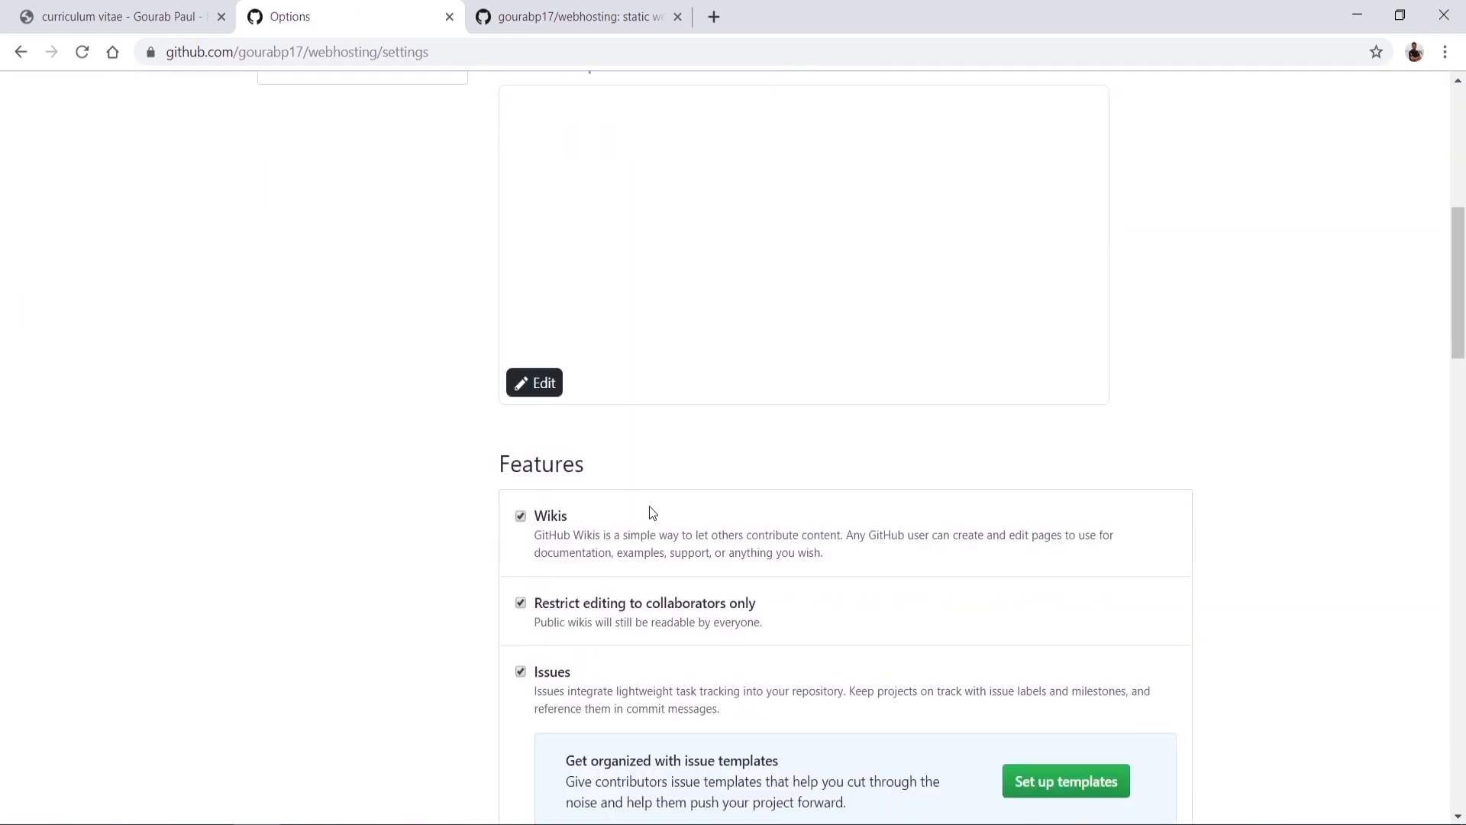
scroll(649, 506, "down", 4)
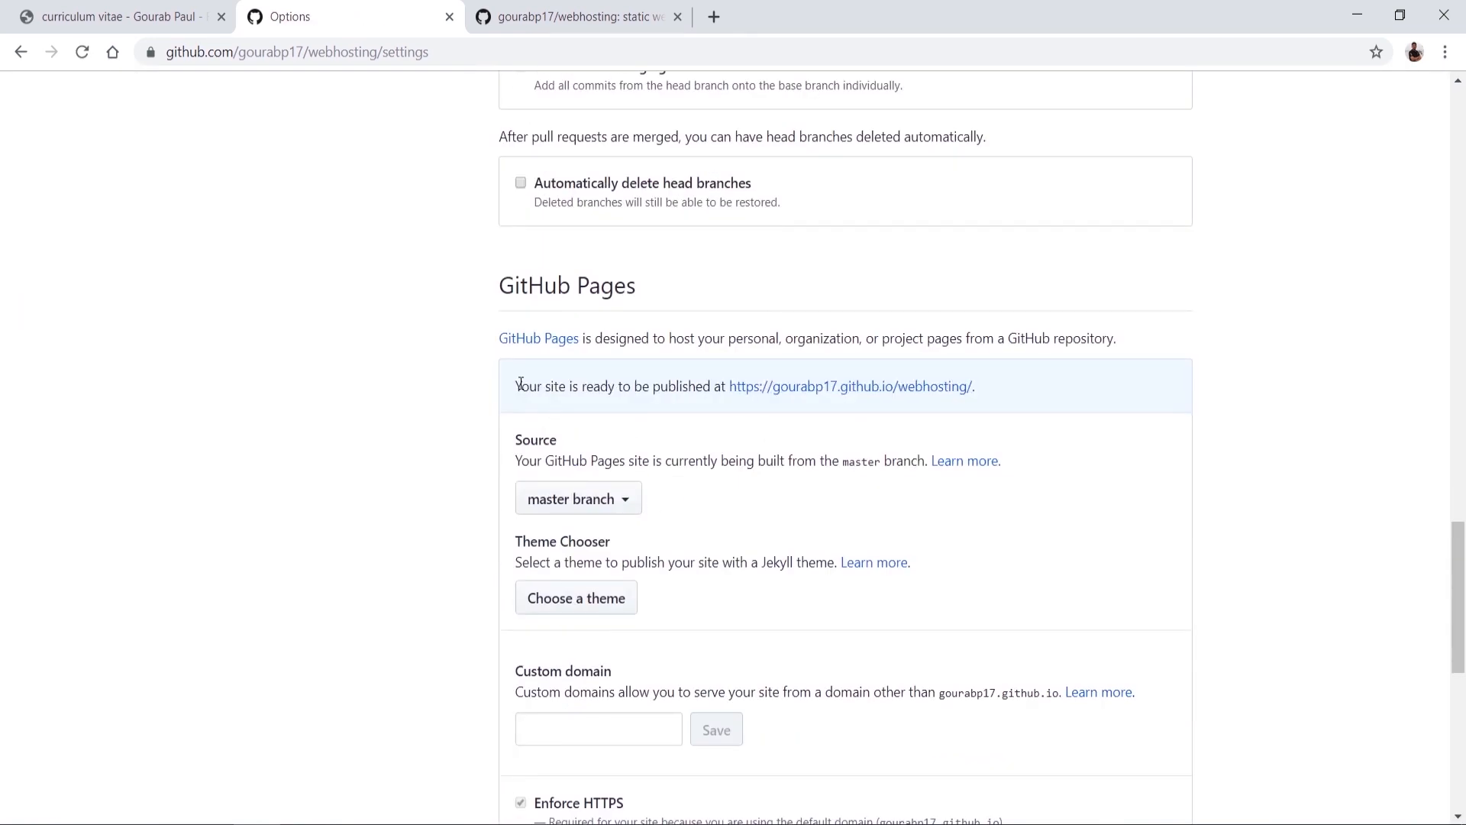
left_click_drag(521, 386, 722, 386)
Step: Create index.html with a 'My first free web hosting' heading and 'This is a free static web hosting' tagline
left_click(596, 16)
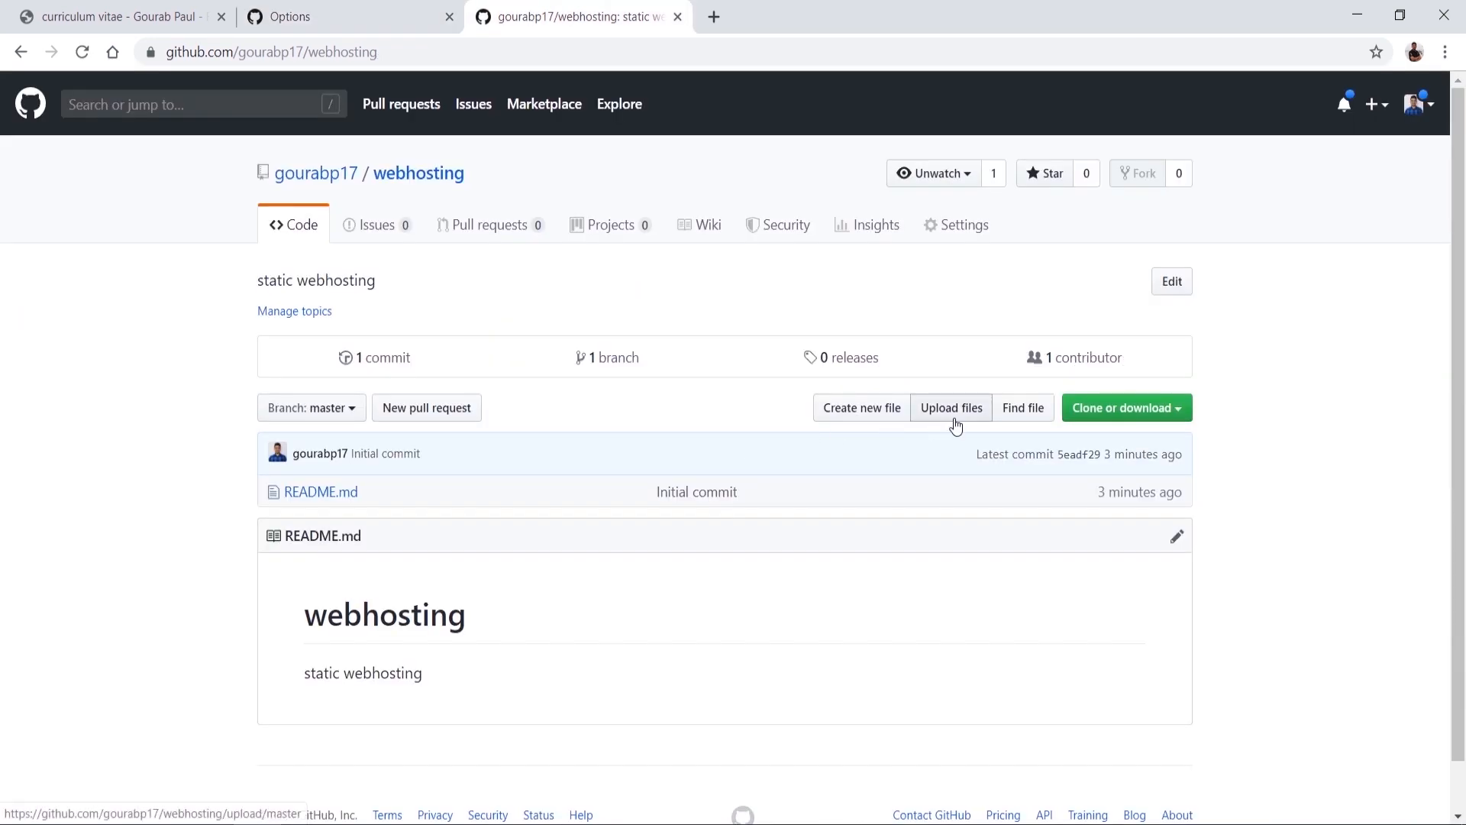
left_click(865, 410)
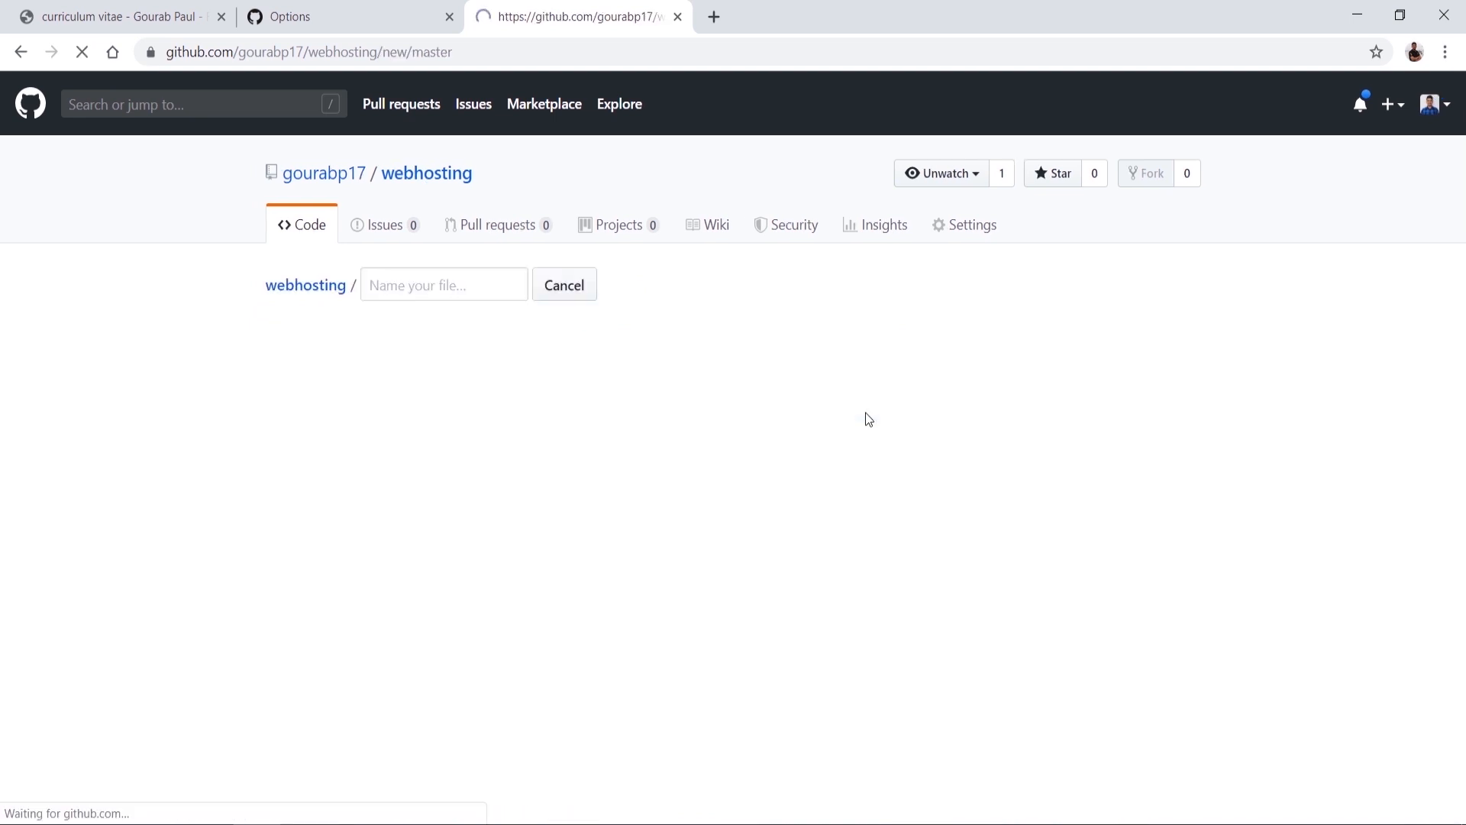
type("index")
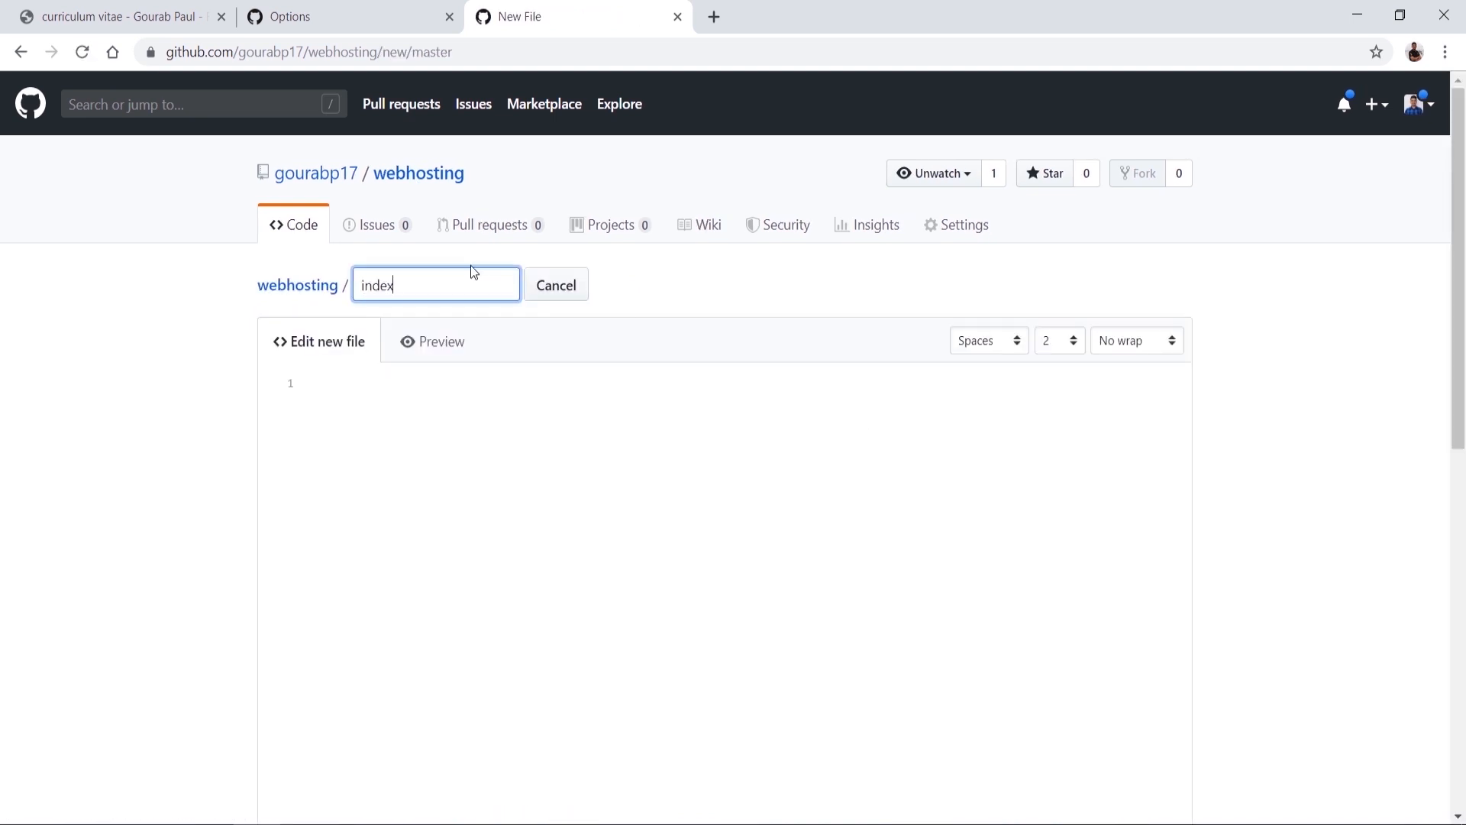
type(".html")
left_click(406, 418)
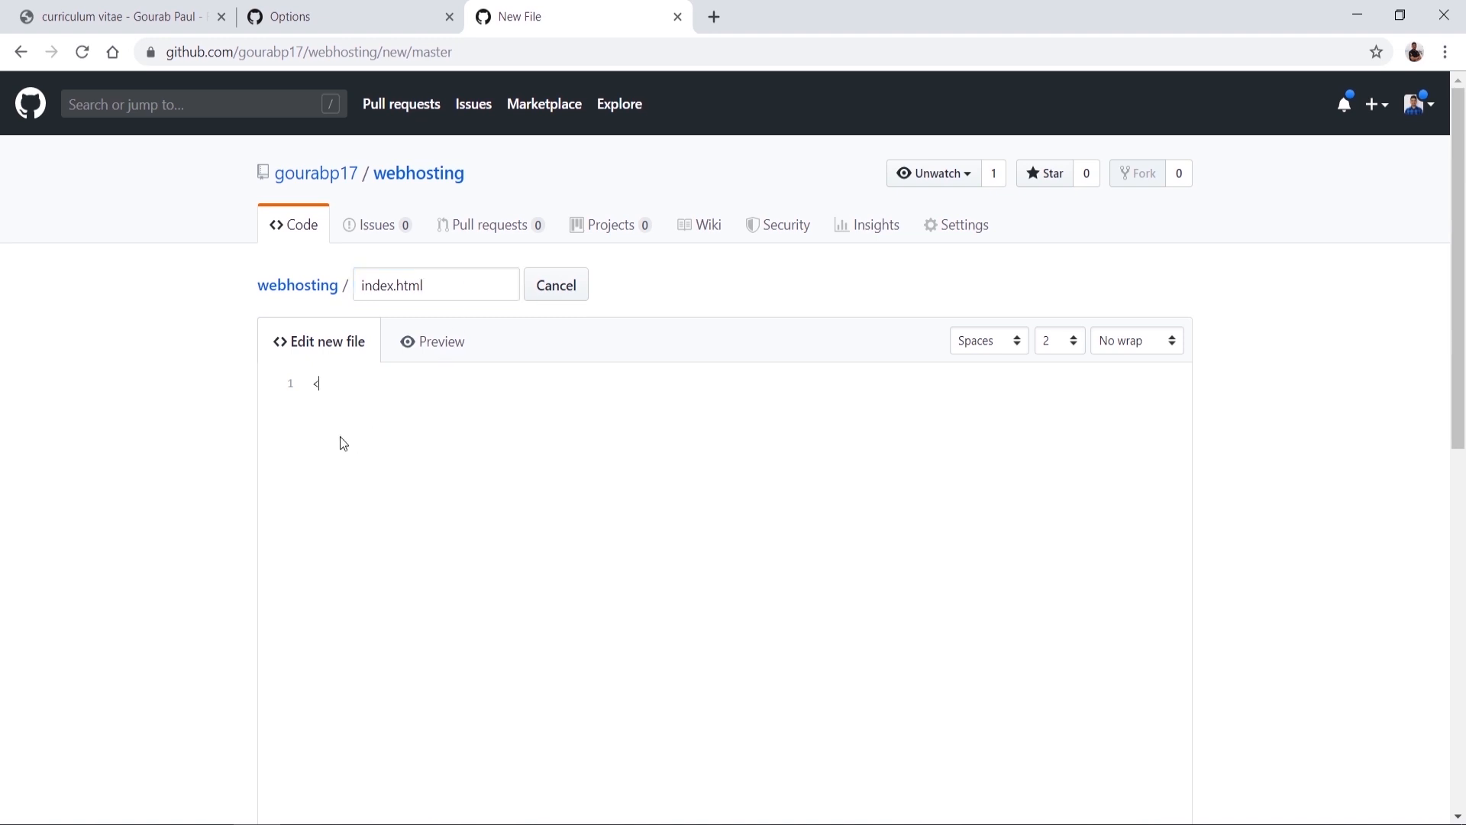
type("<h1></h1>My first free web hosting")
left_click(573, 384)
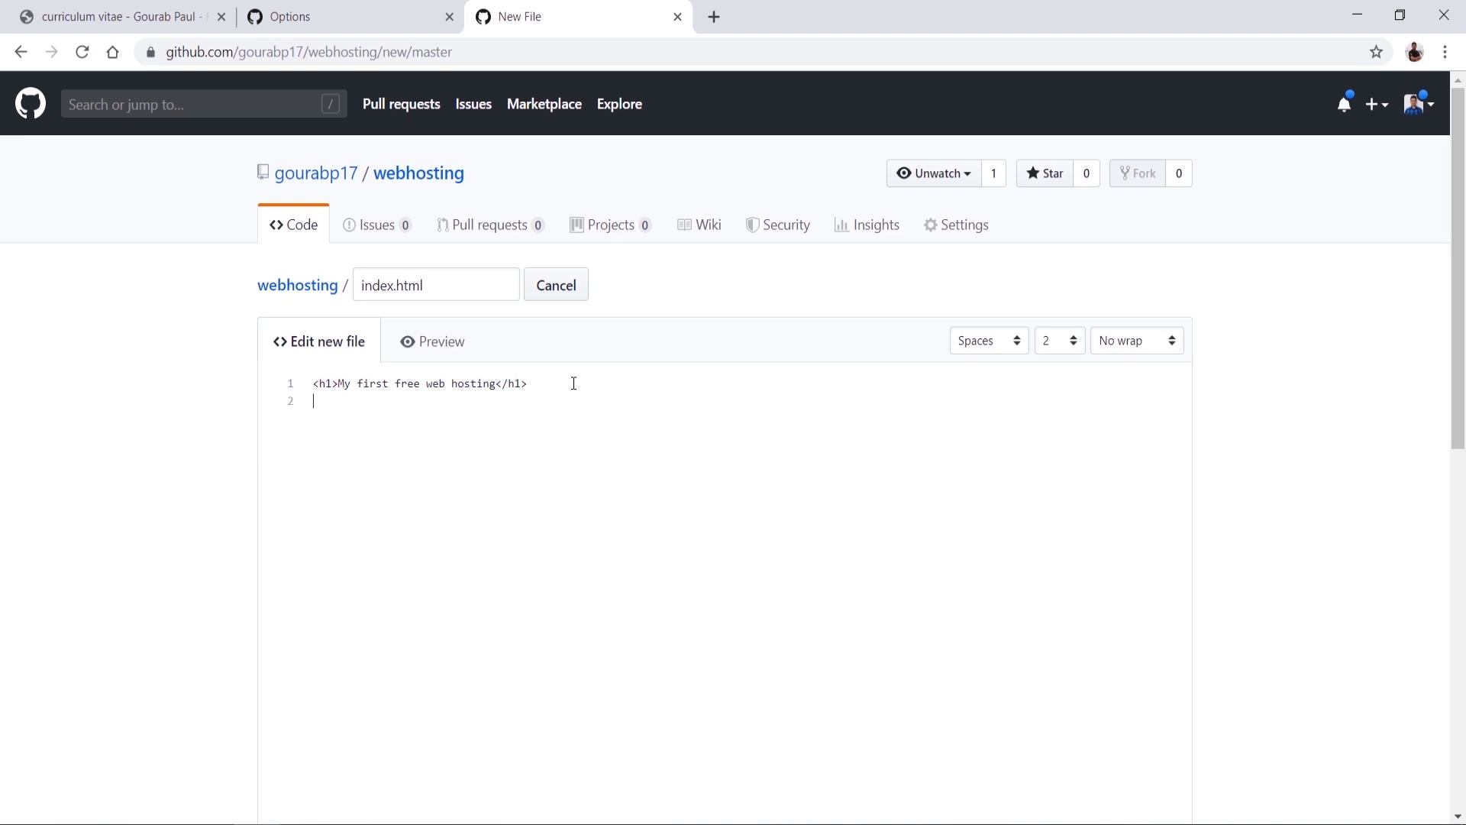
type("<br")
type("3")
type("></h3")
type("This is a ")
type("free st")
type("ati")
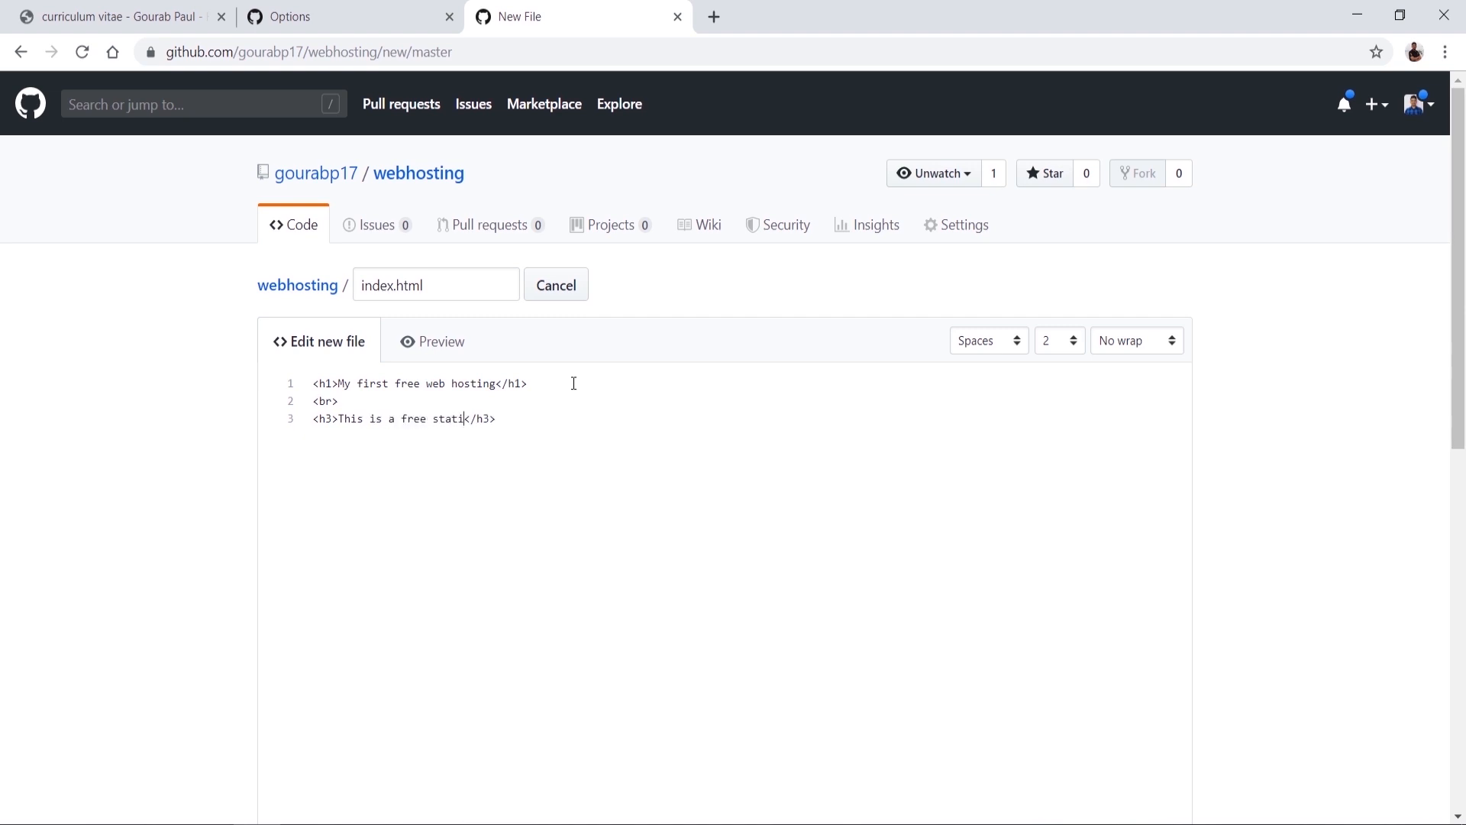
type("c wen")
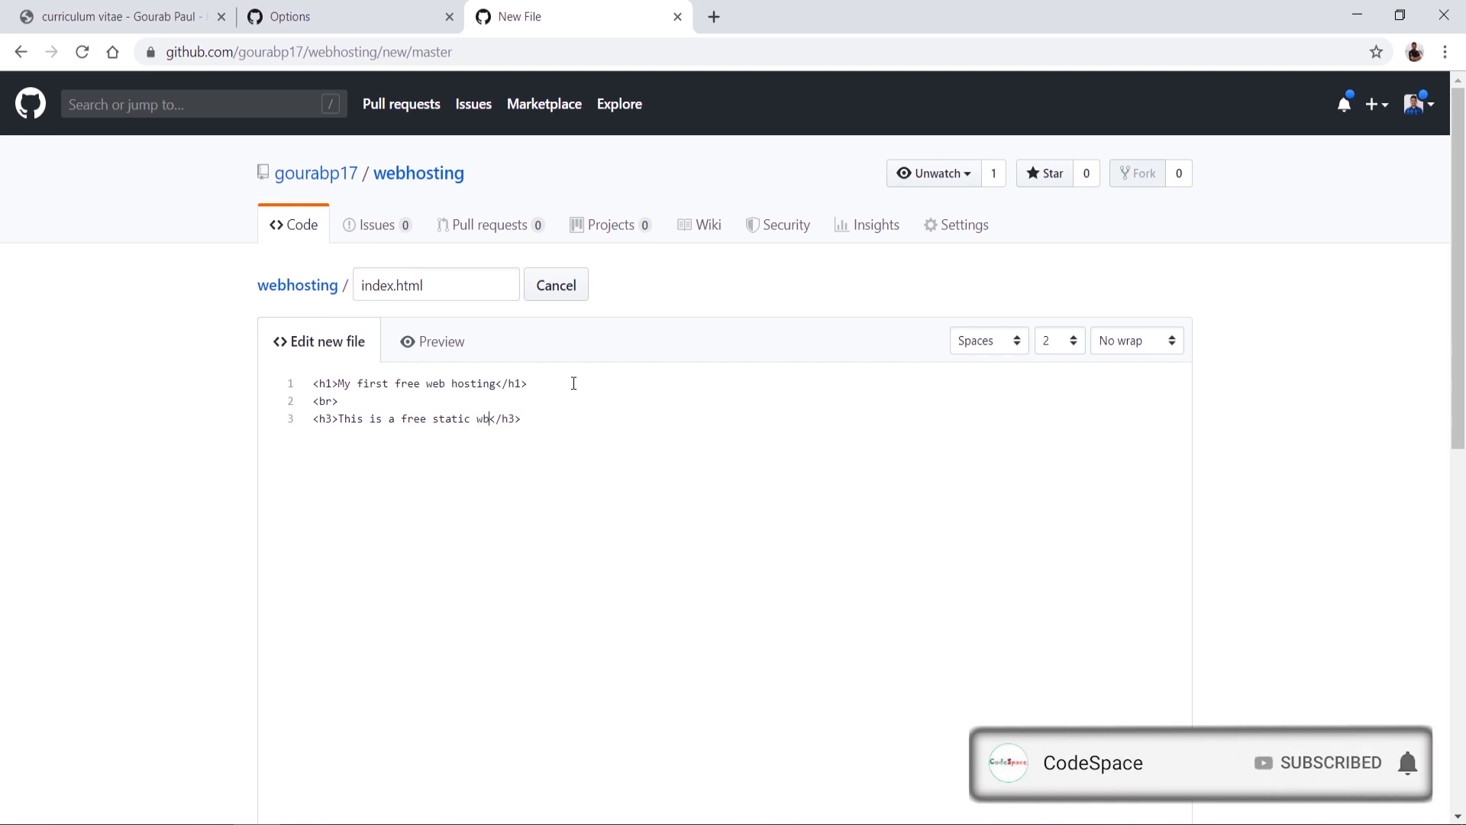
key("BackSpace")
type("b hosting")
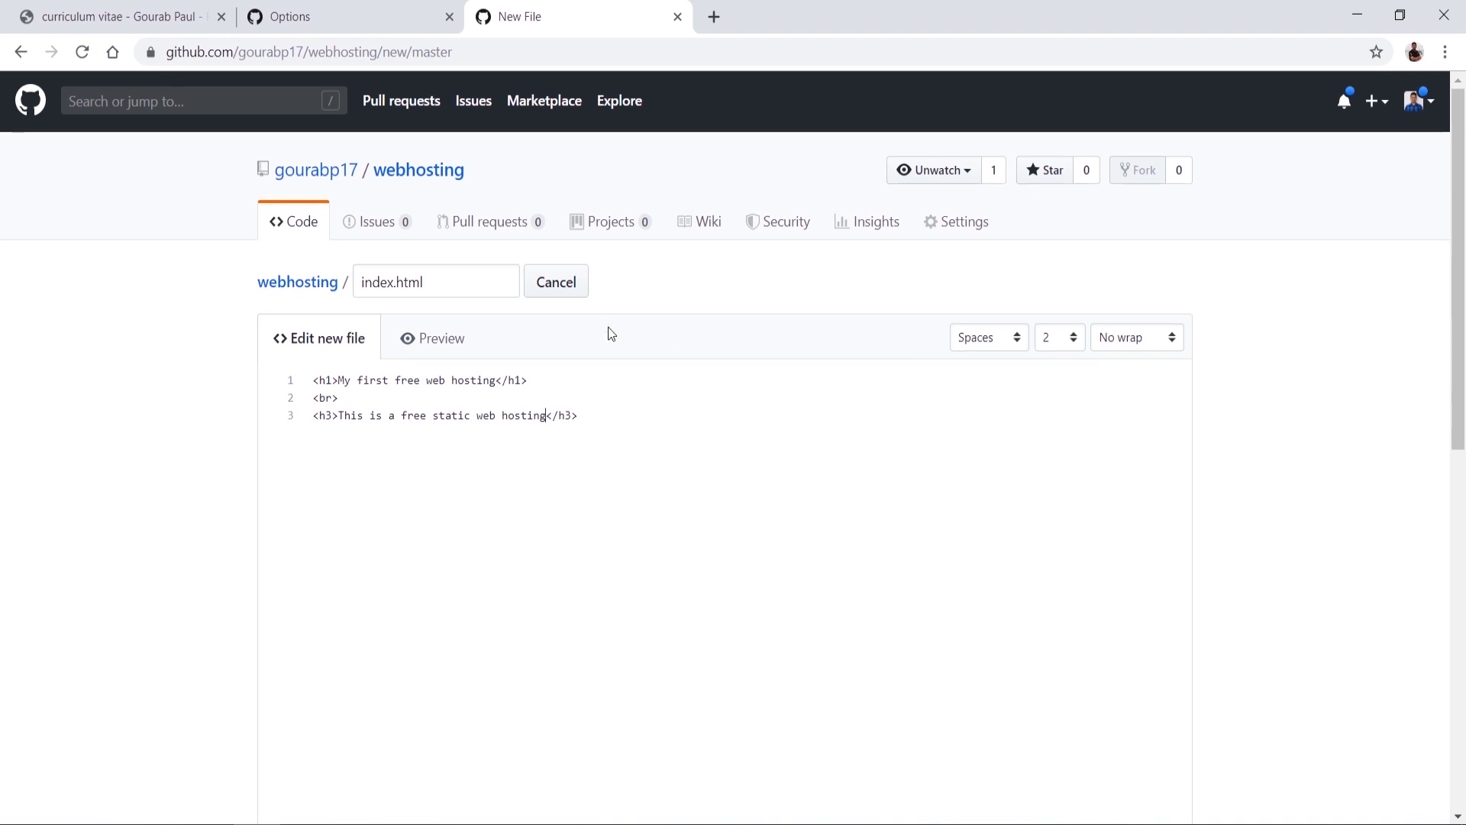
Step: Commit index.html to master with the message 'index page'
scroll(608, 328, "down", 9)
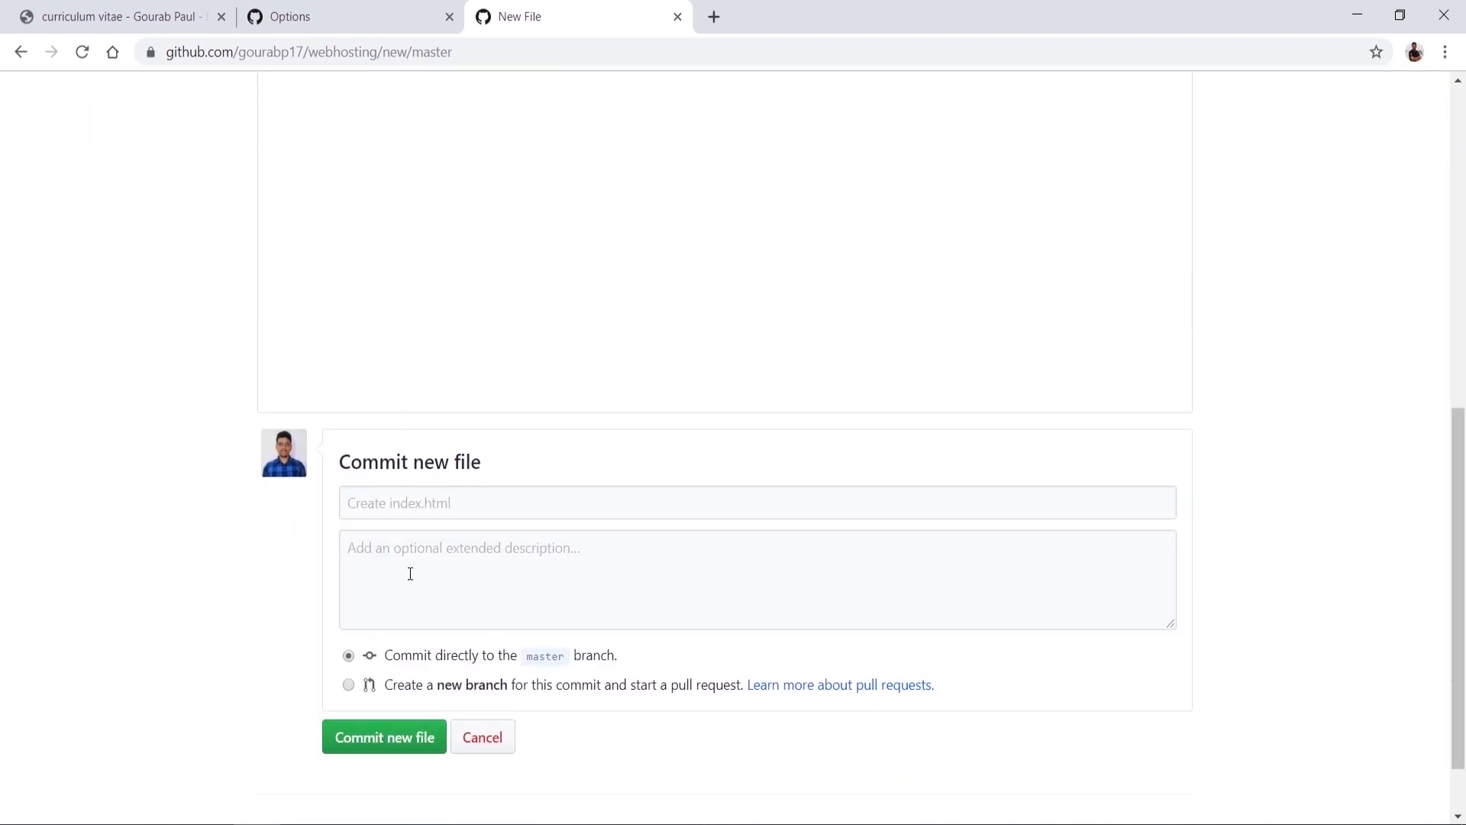
left_click(408, 501)
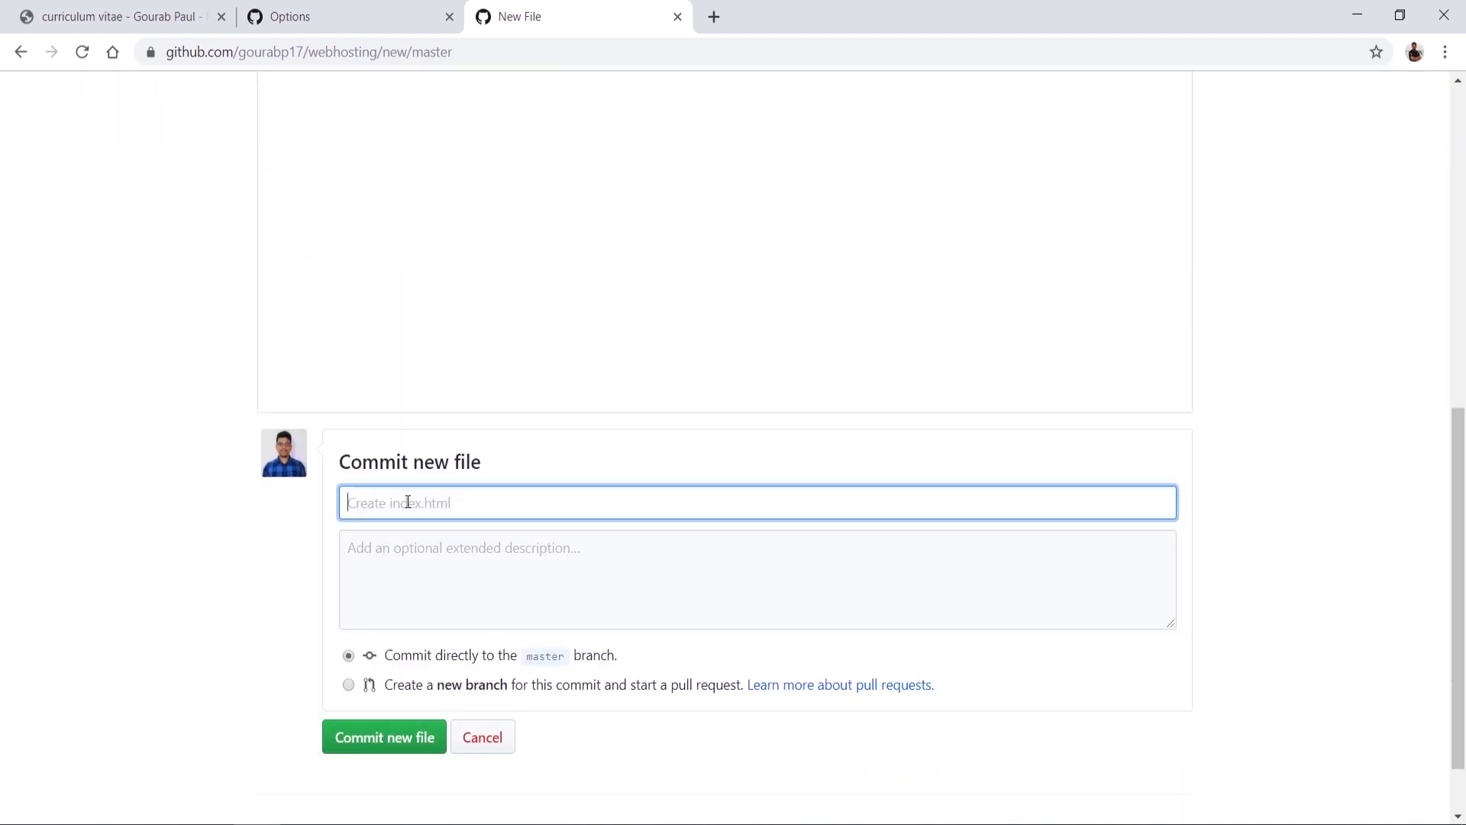
type("index page")
left_click(371, 749)
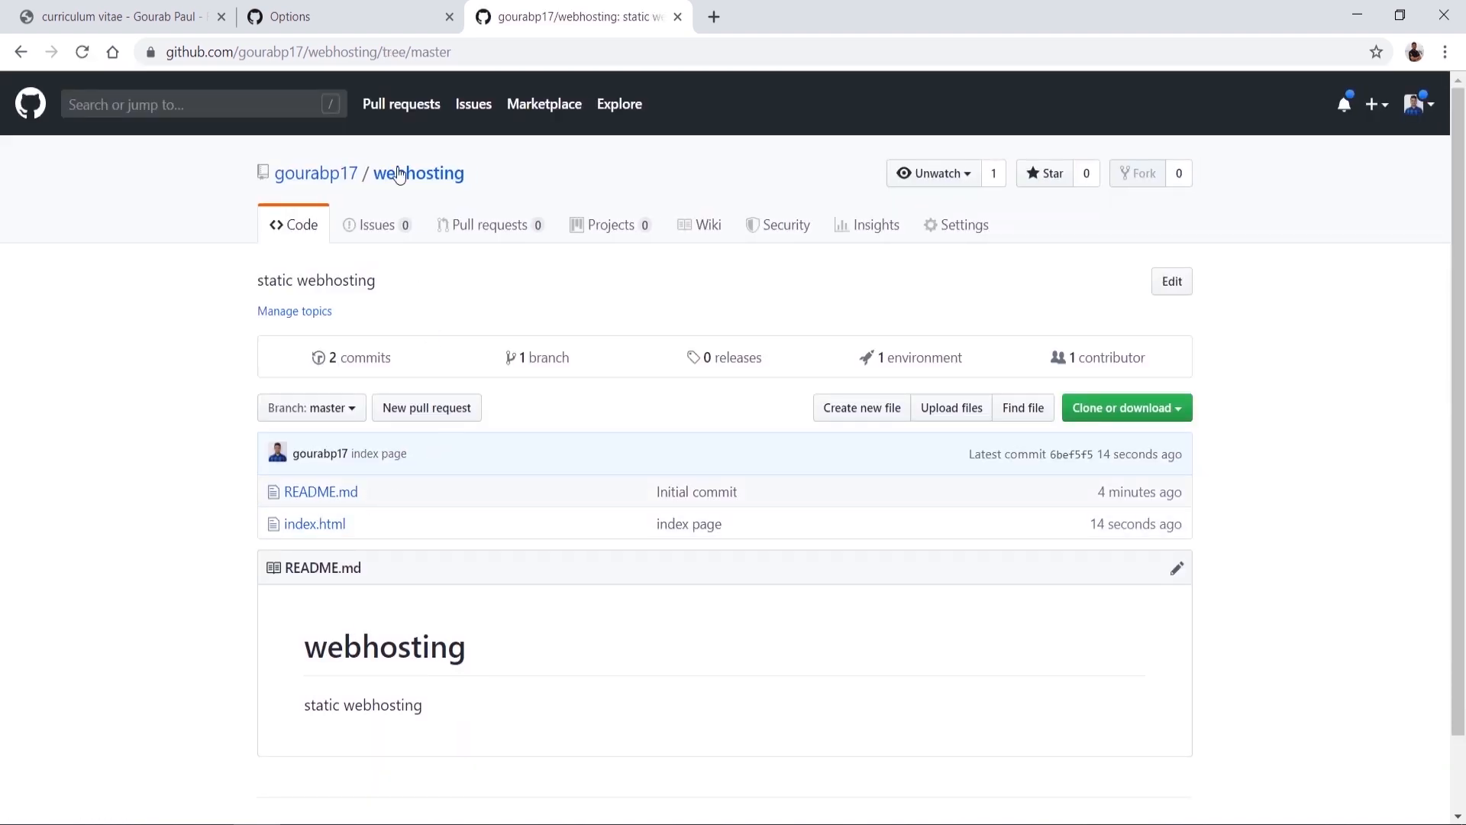
Step: Open the GitHub Pages site link from the Pages settings in a new tab and view it
left_click(369, 11)
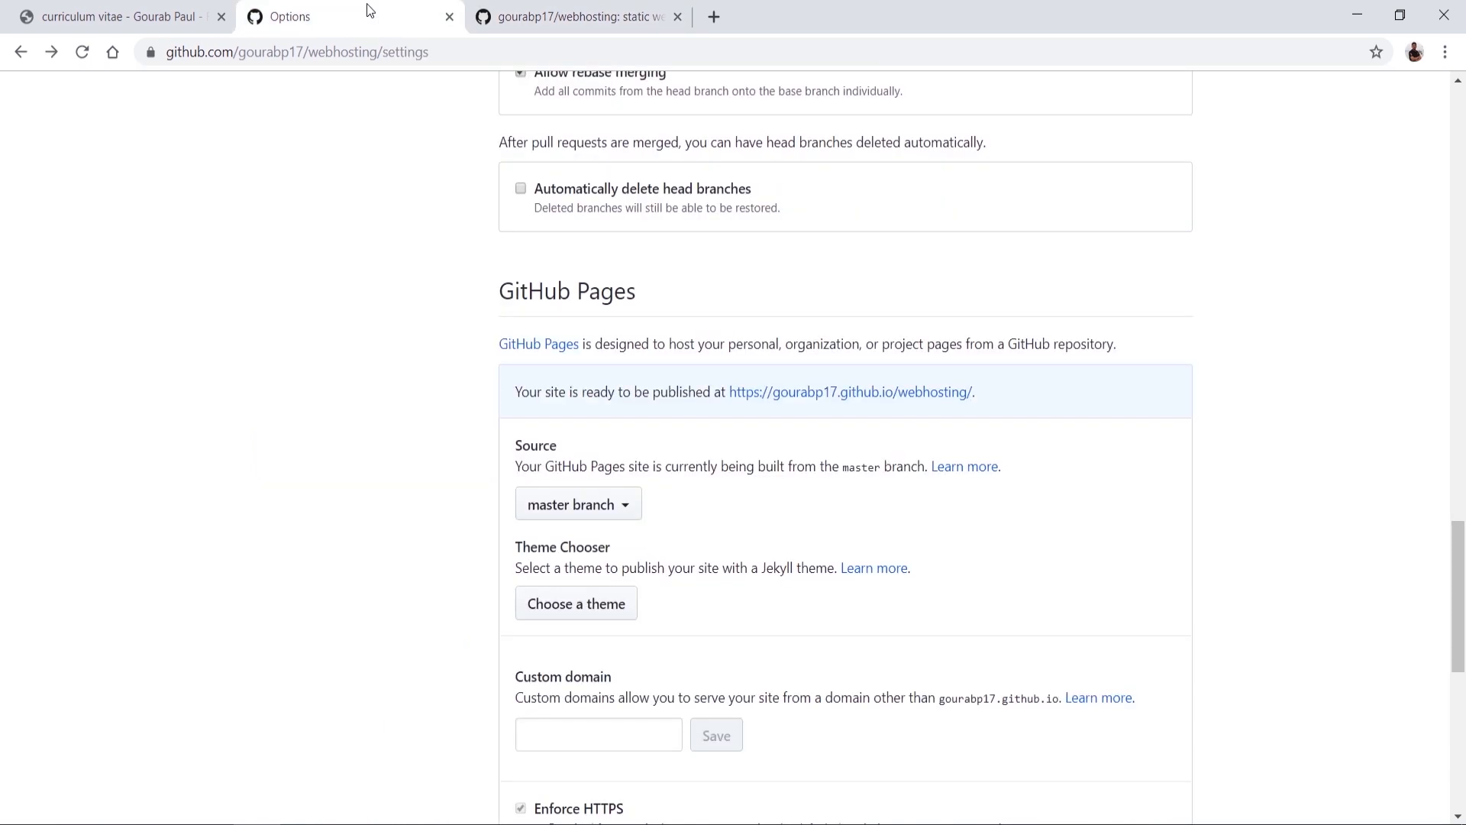
middle_click(861, 394)
left_click(783, 22)
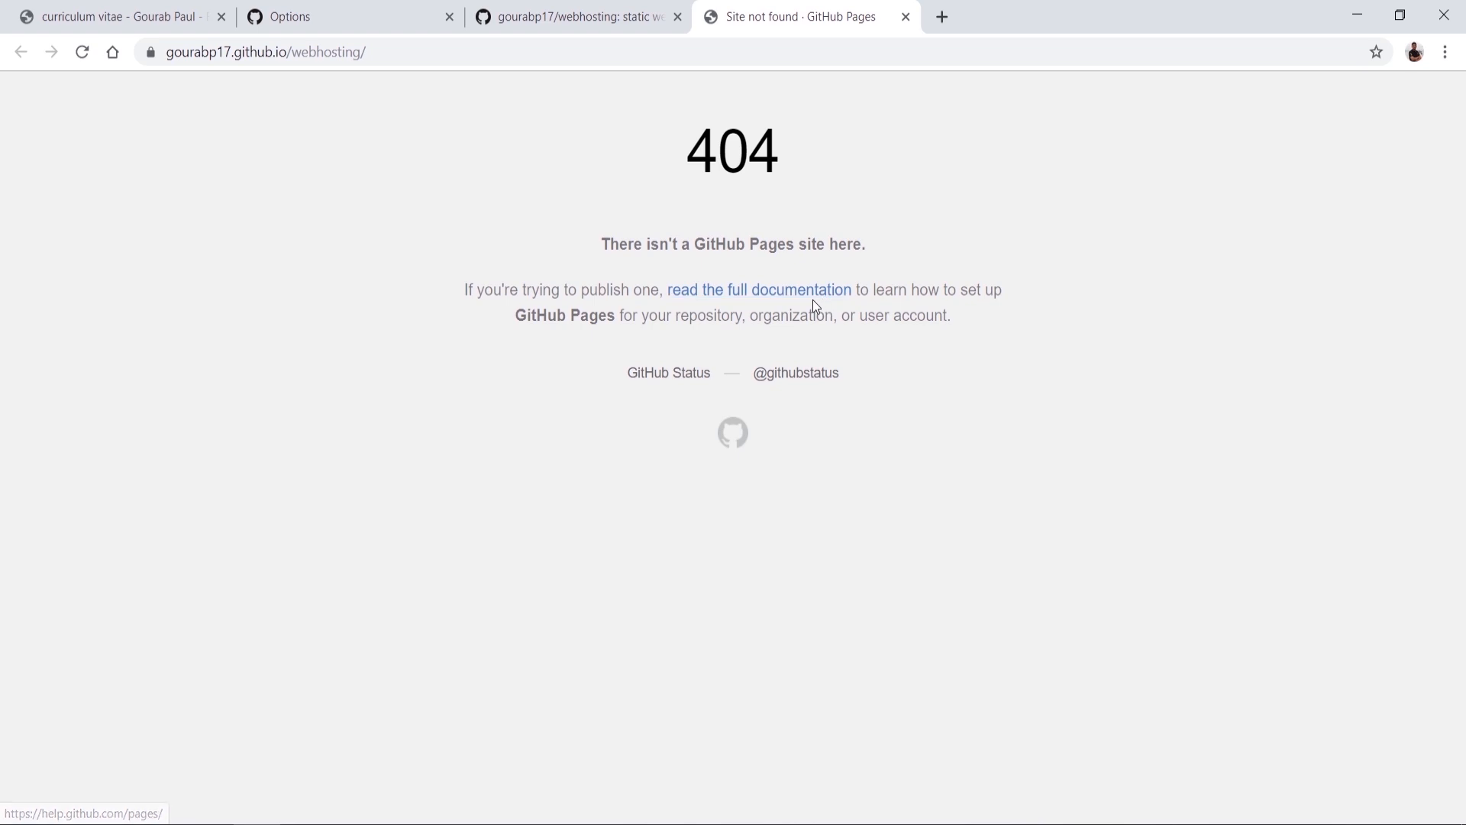
left_click(332, 8)
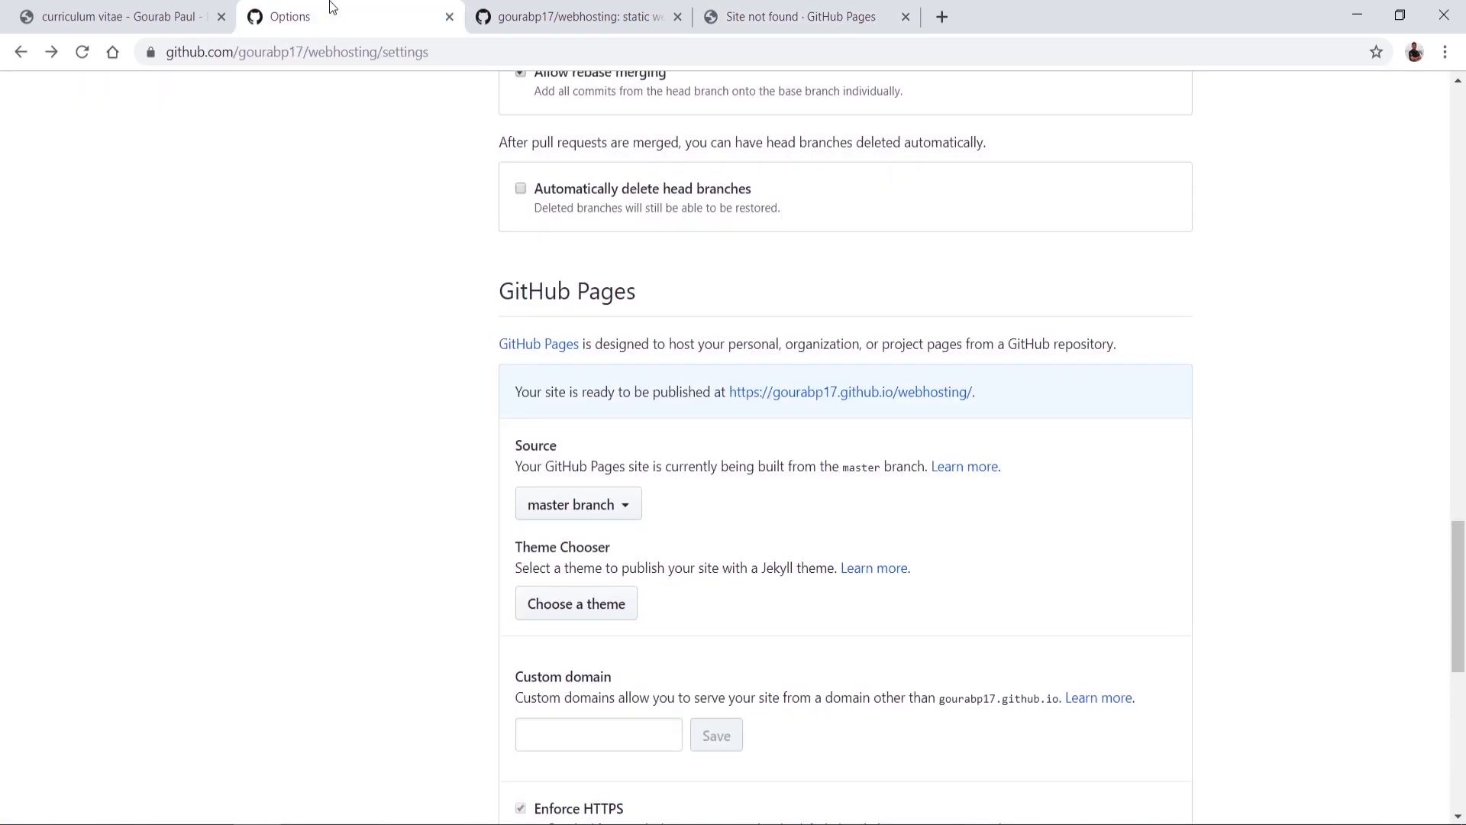
Step: Reload the Options settings, open the published site showing the heading, then return to the file list
scroll(269, 200, "up", 20)
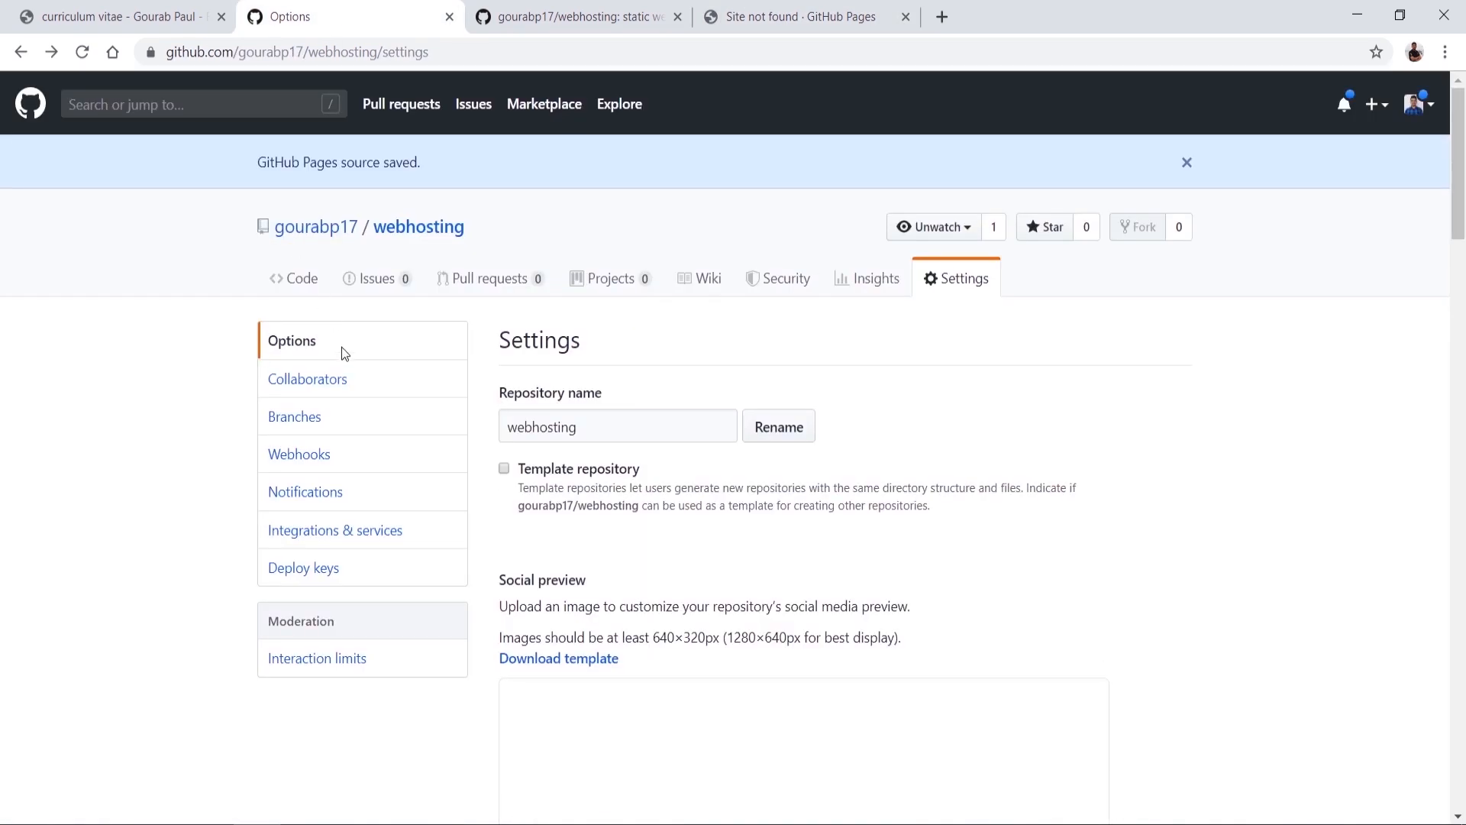
left_click(299, 380)
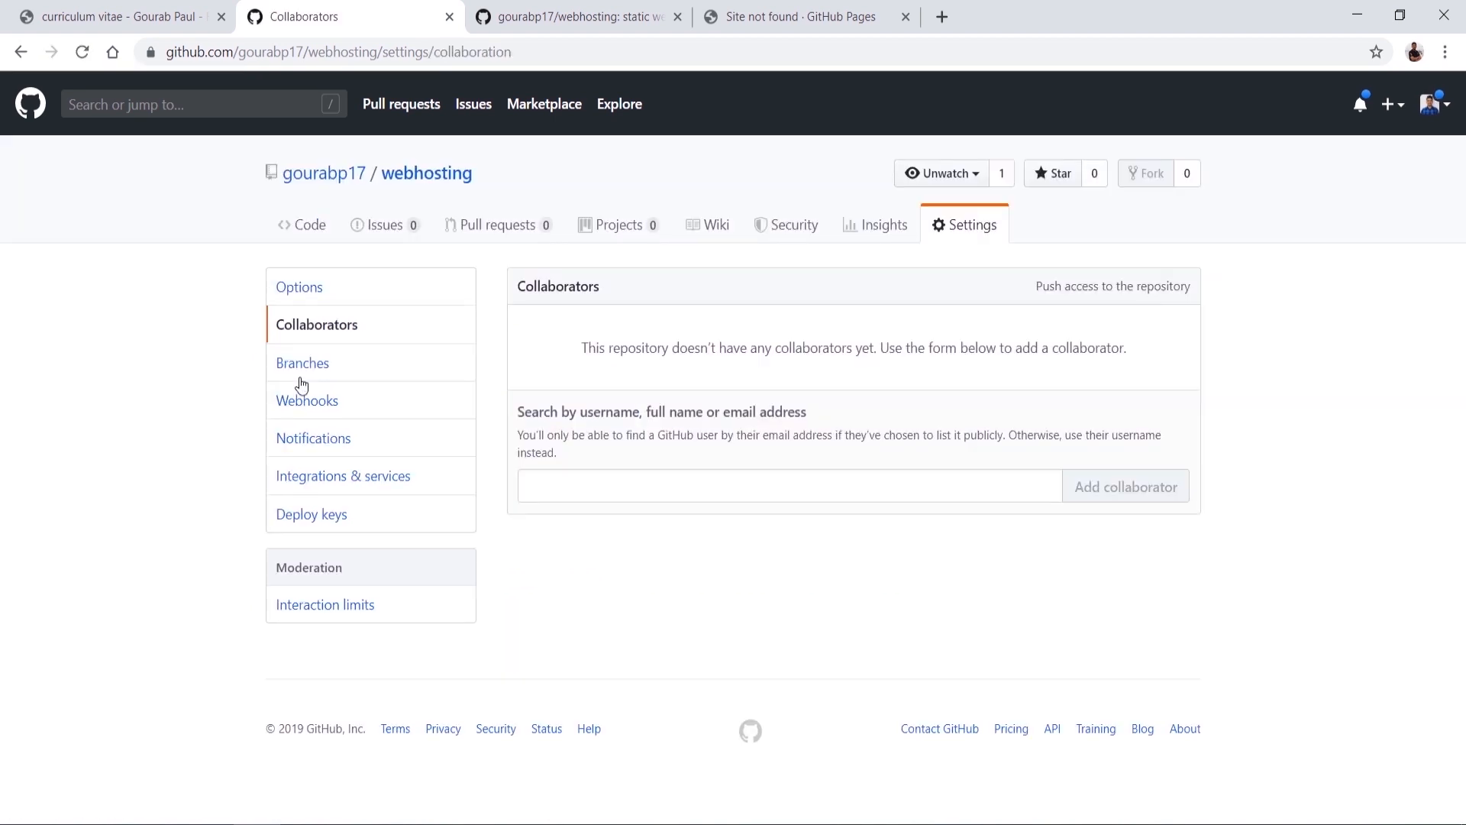
left_click(297, 301)
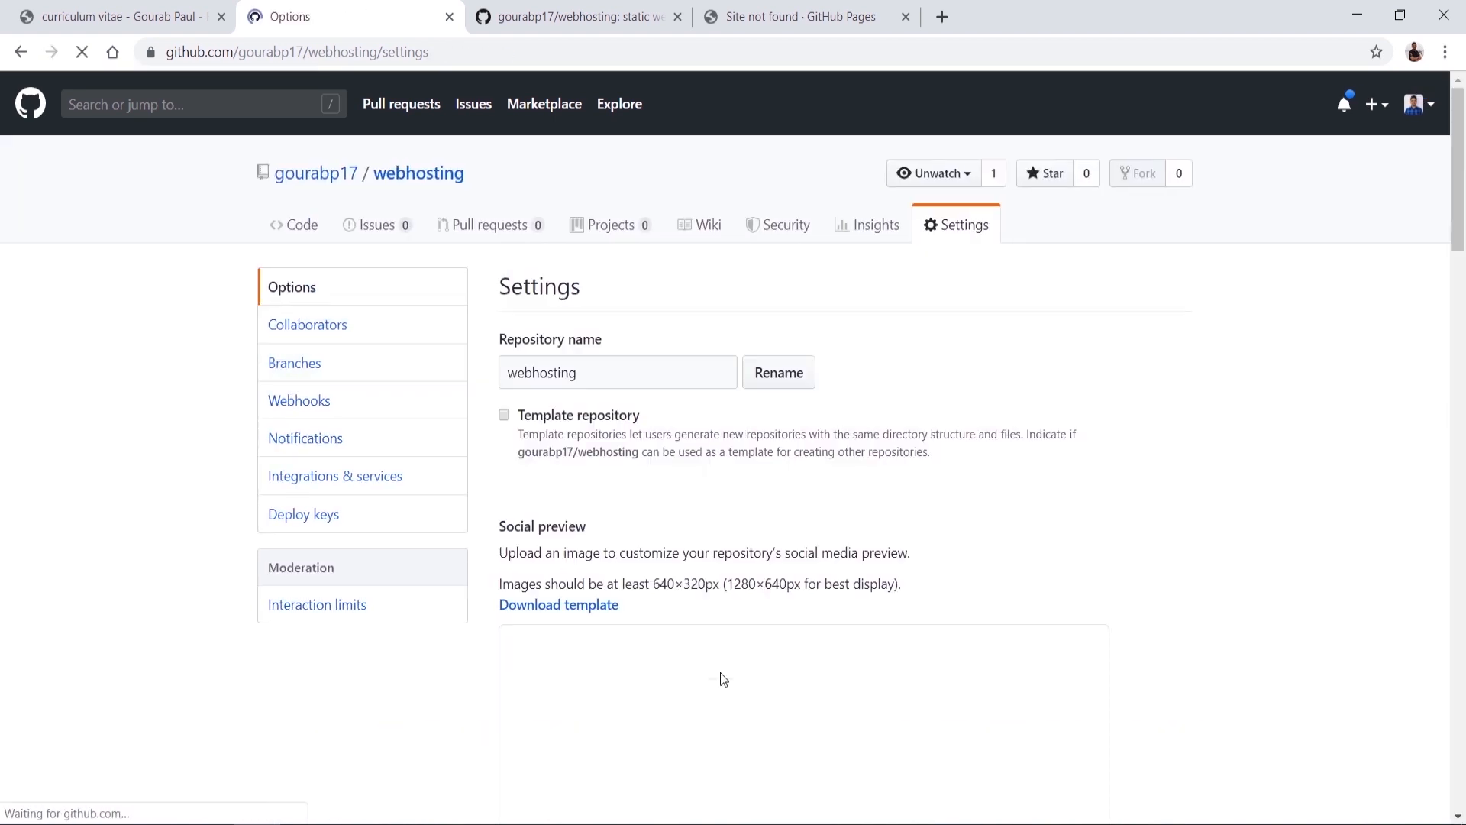
scroll(721, 672, "down", 15)
scroll(721, 677, "down", 1)
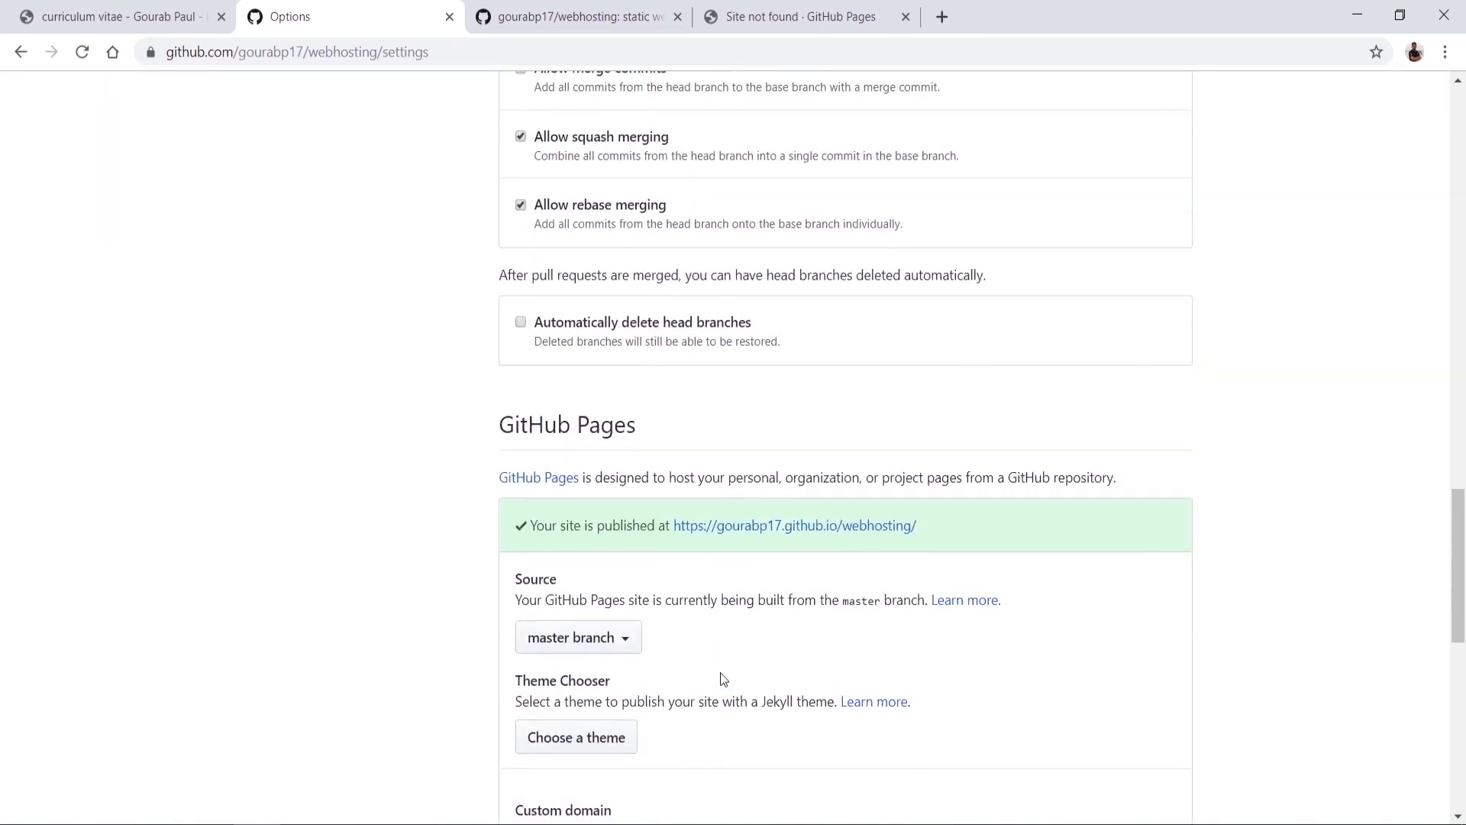
left_click(740, 504)
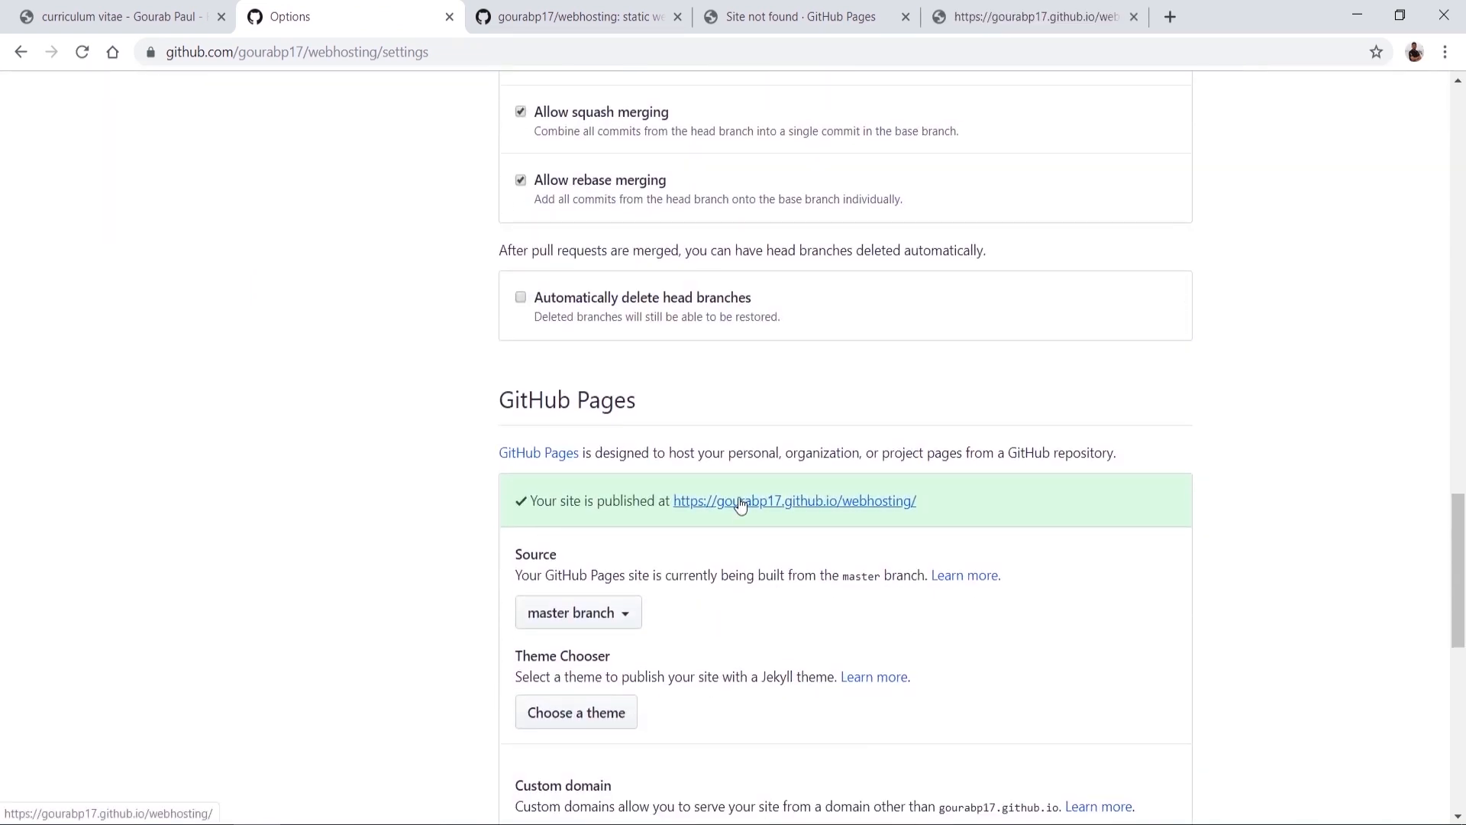
left_click(1012, 6)
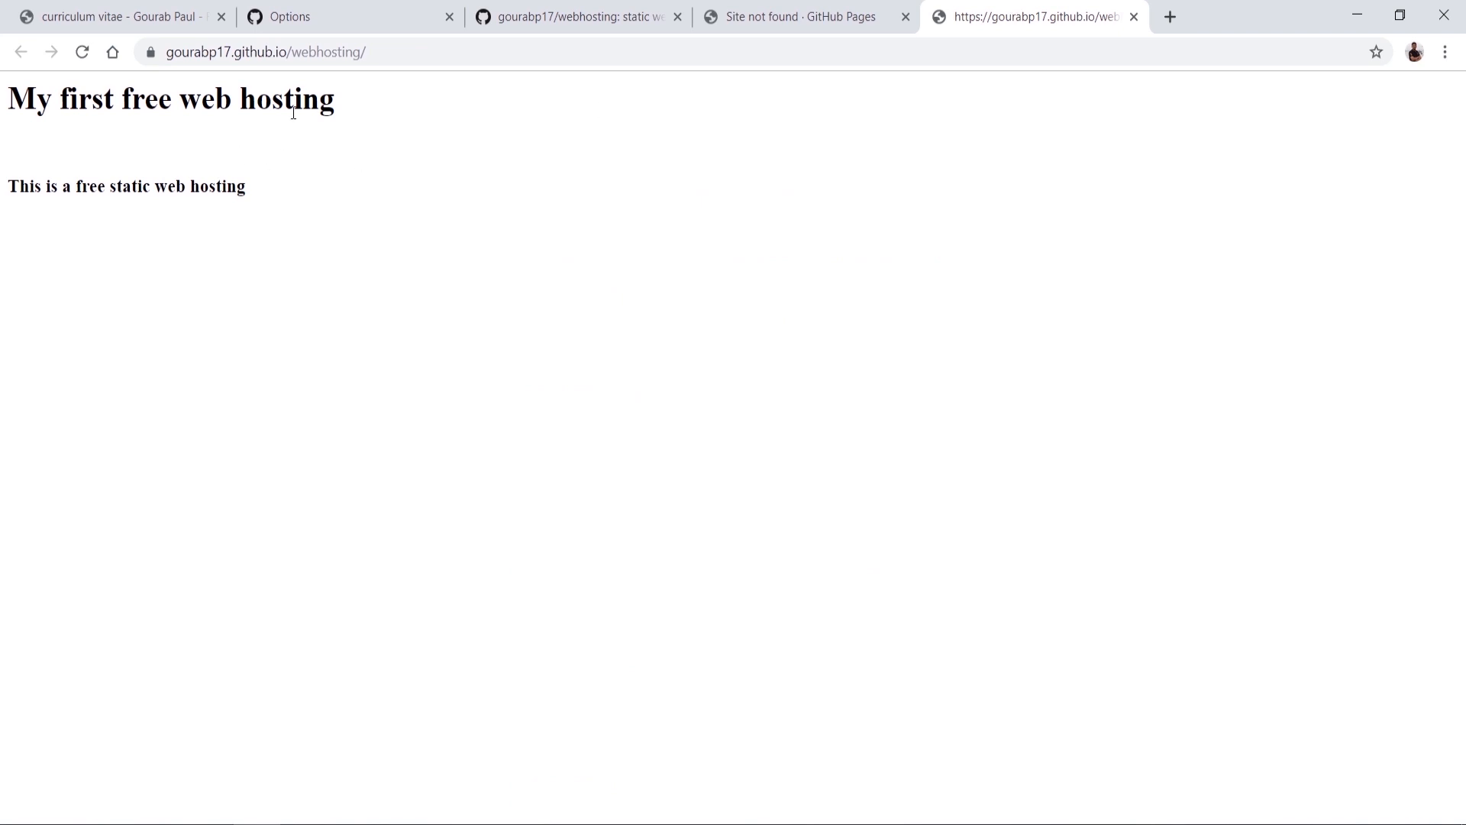
left_click(350, 16)
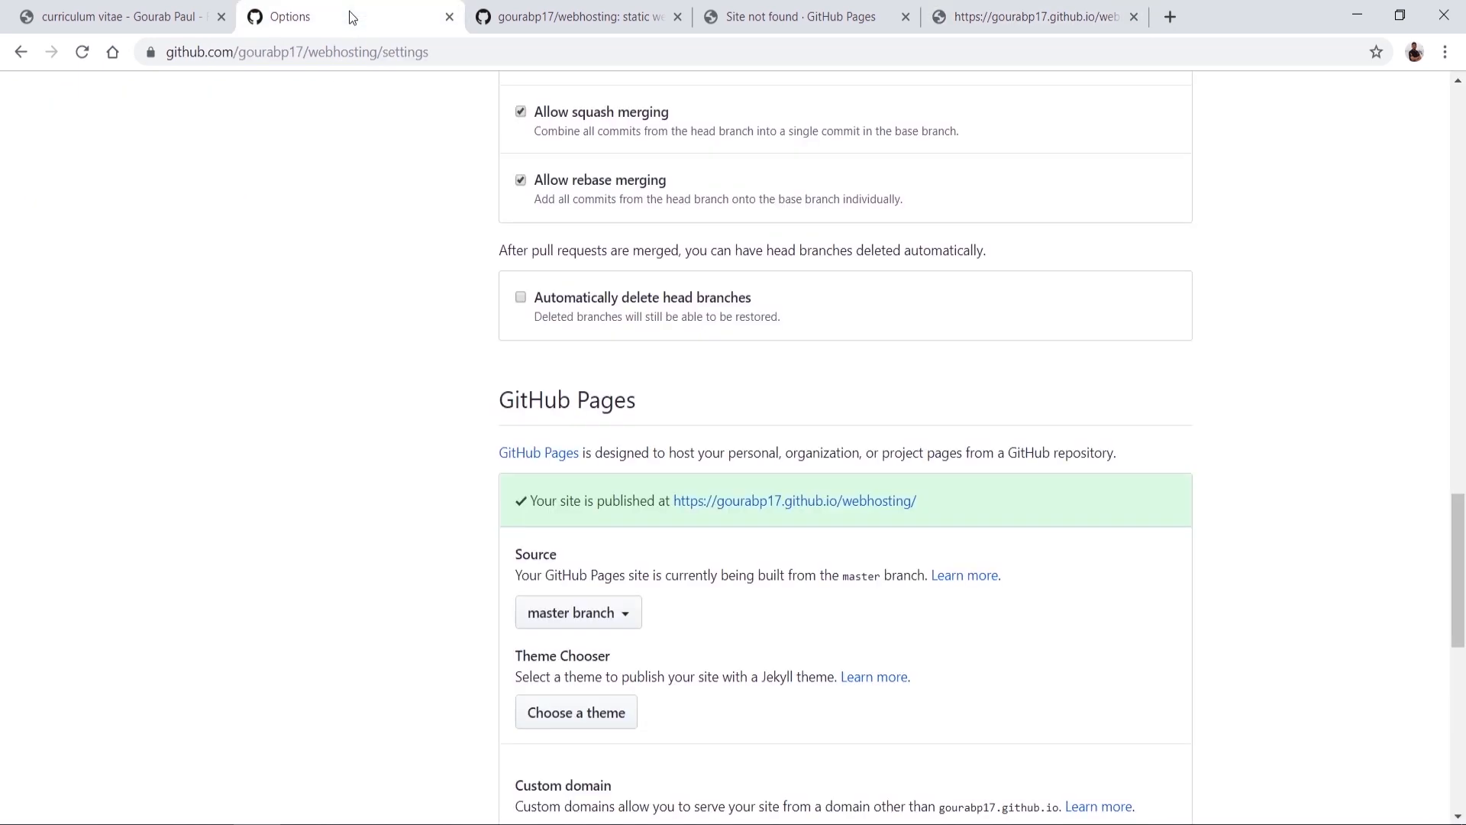
left_click(495, 10)
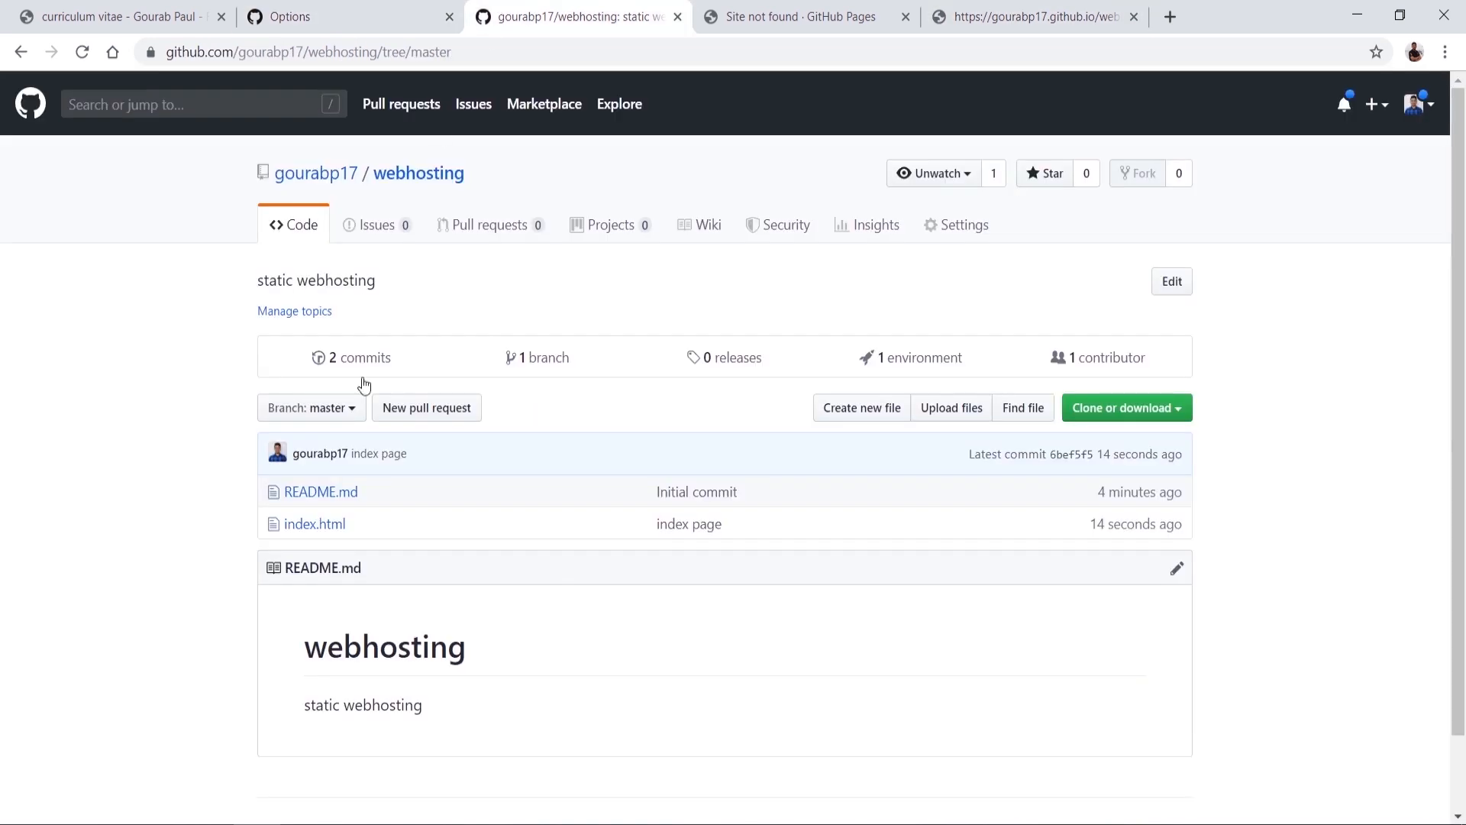
Step: Delete index.html with commit message 'deleted index html', then switch to the published-site tab
left_click(335, 522)
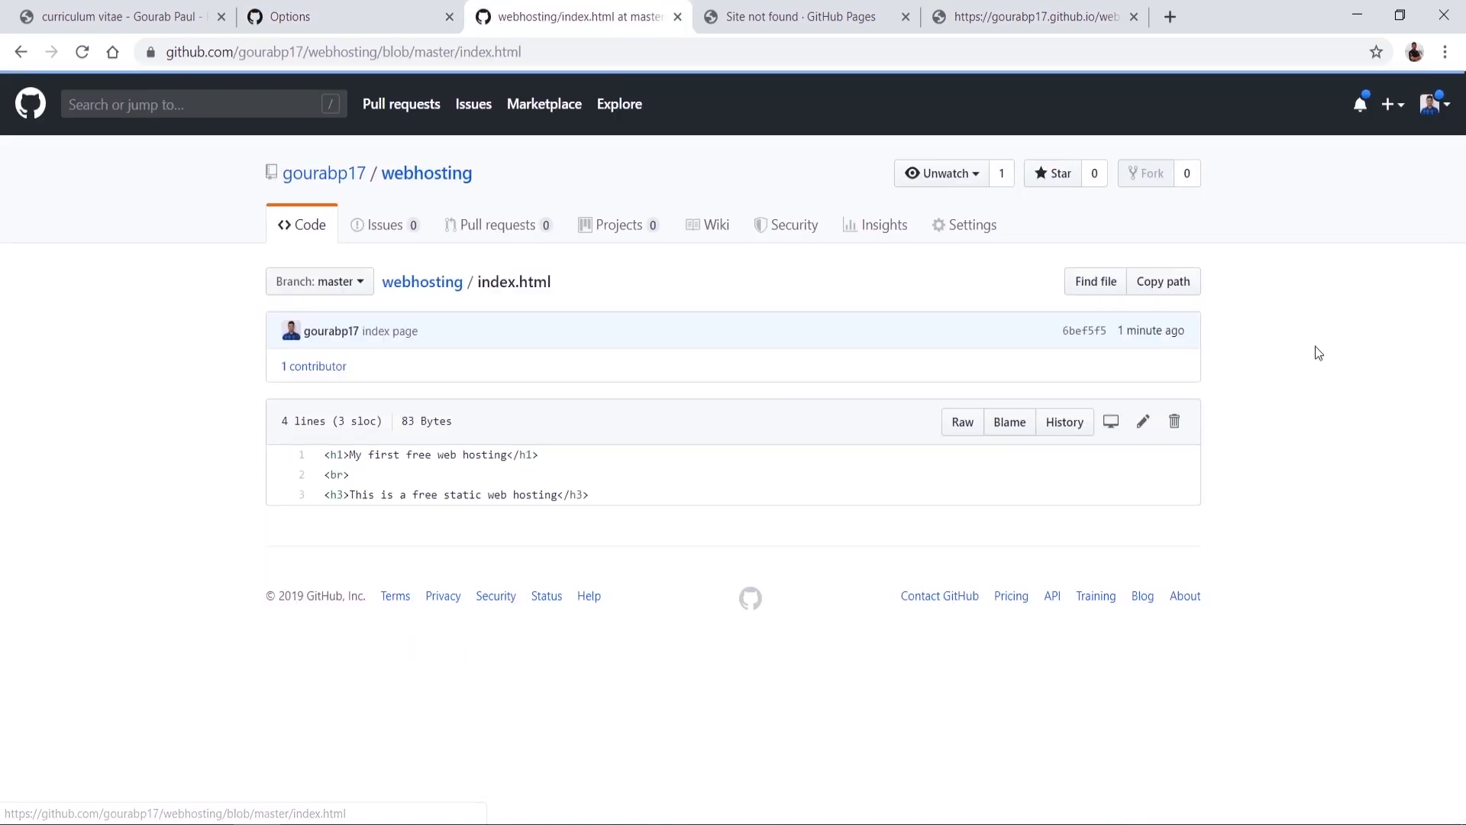
left_click(1174, 423)
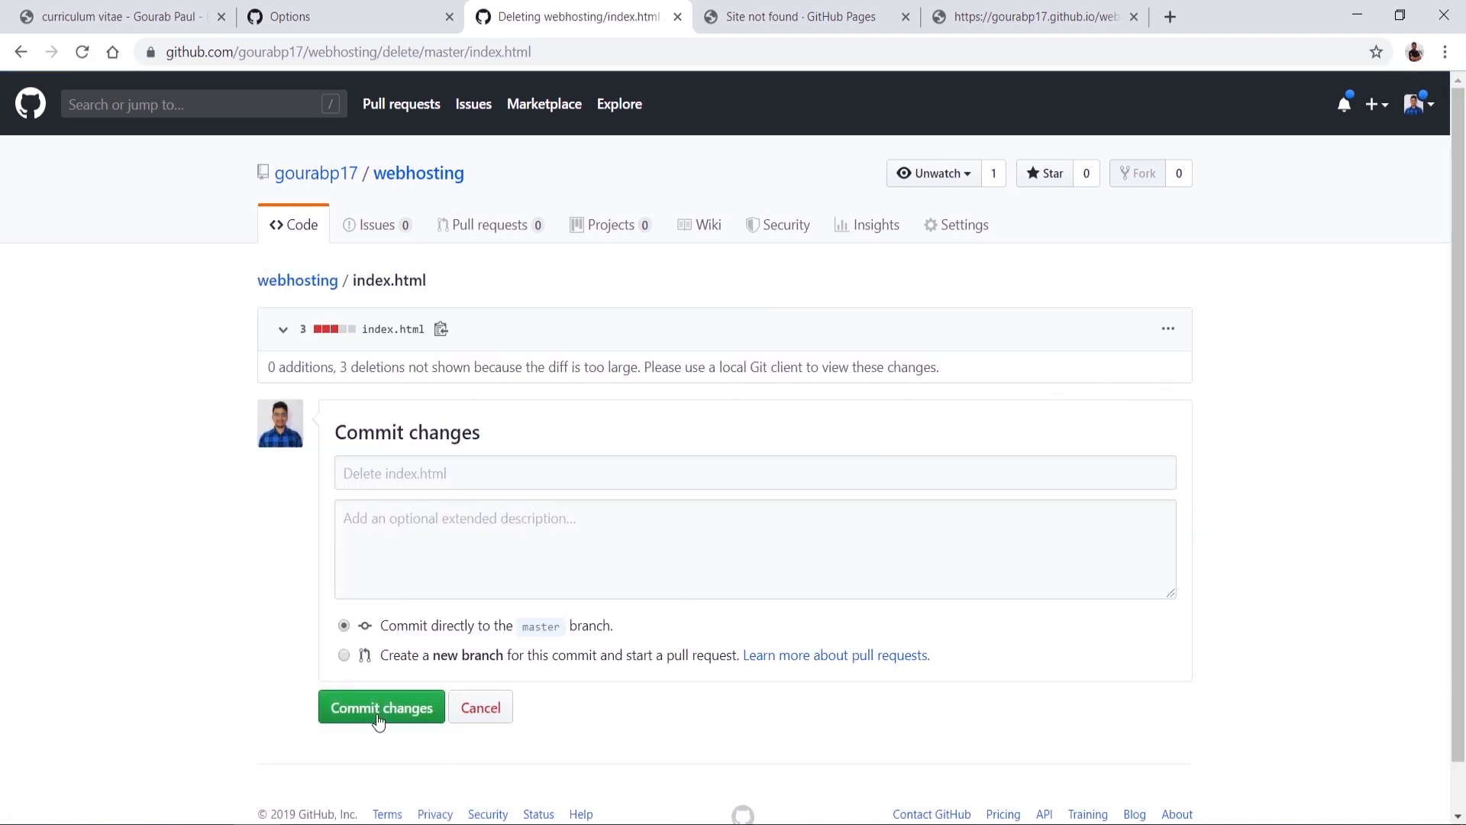
left_click(394, 465)
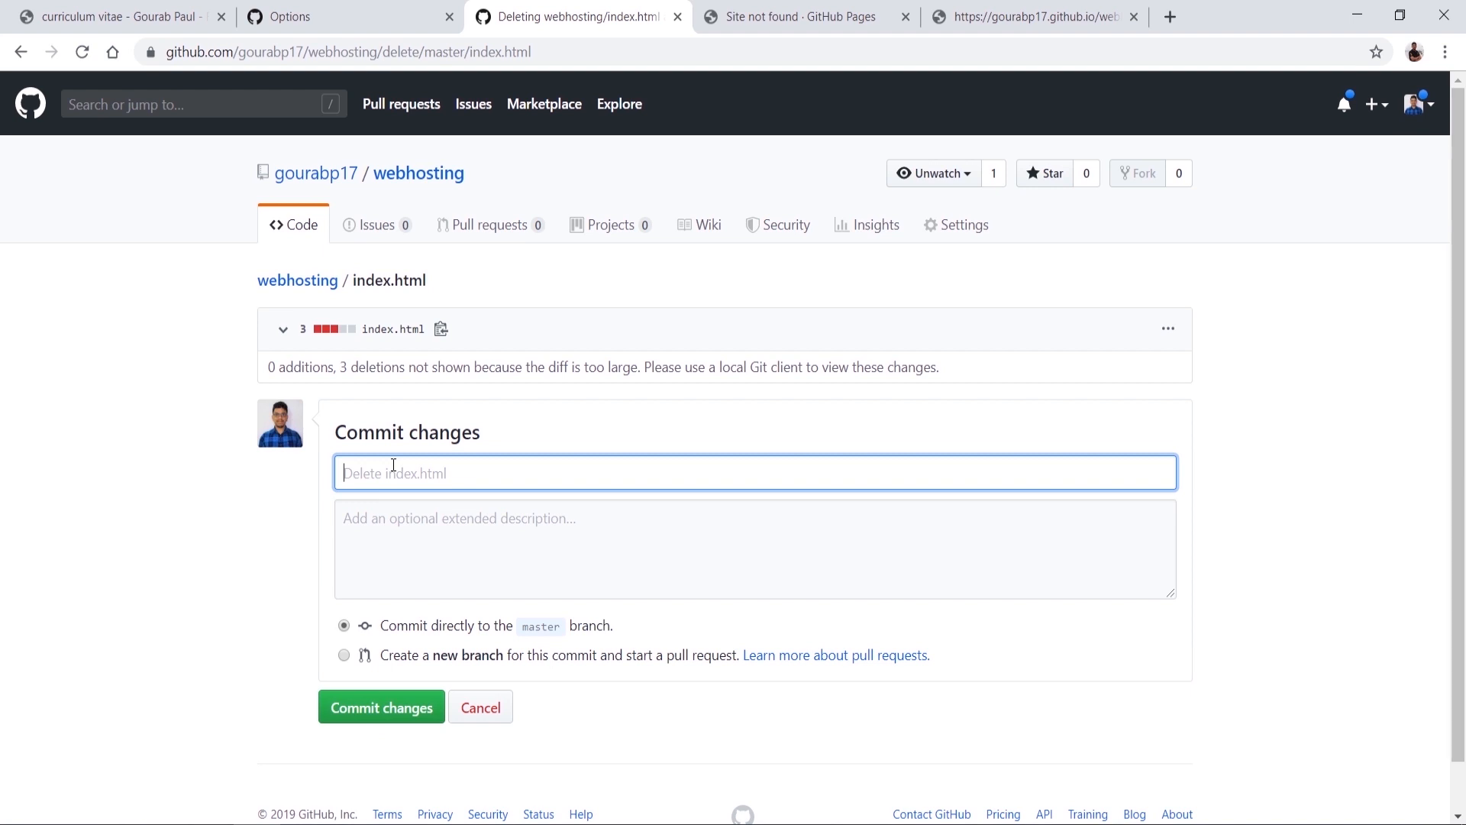
type("deleted index html")
left_click(367, 716)
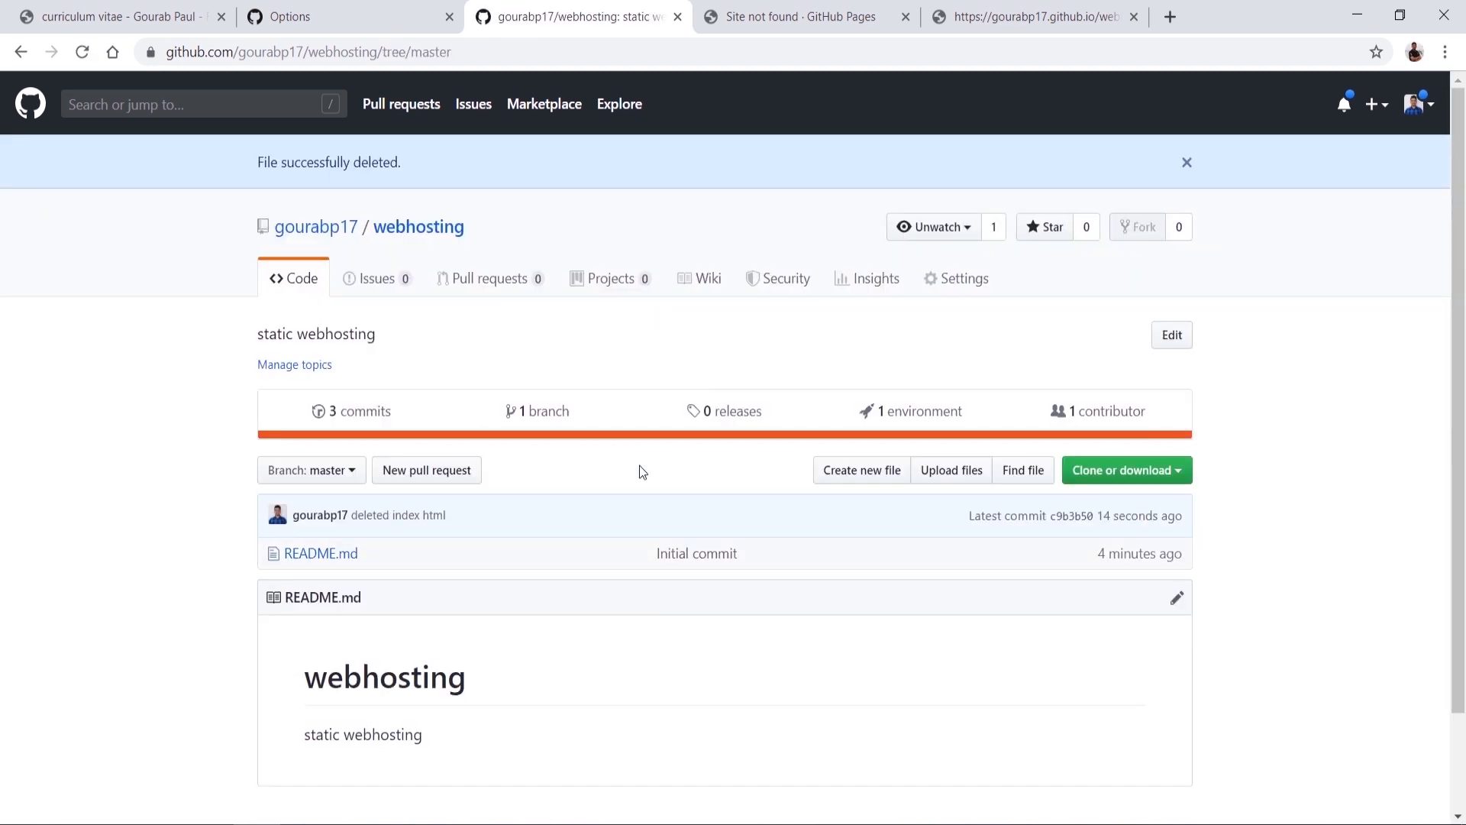
left_click(1054, 14)
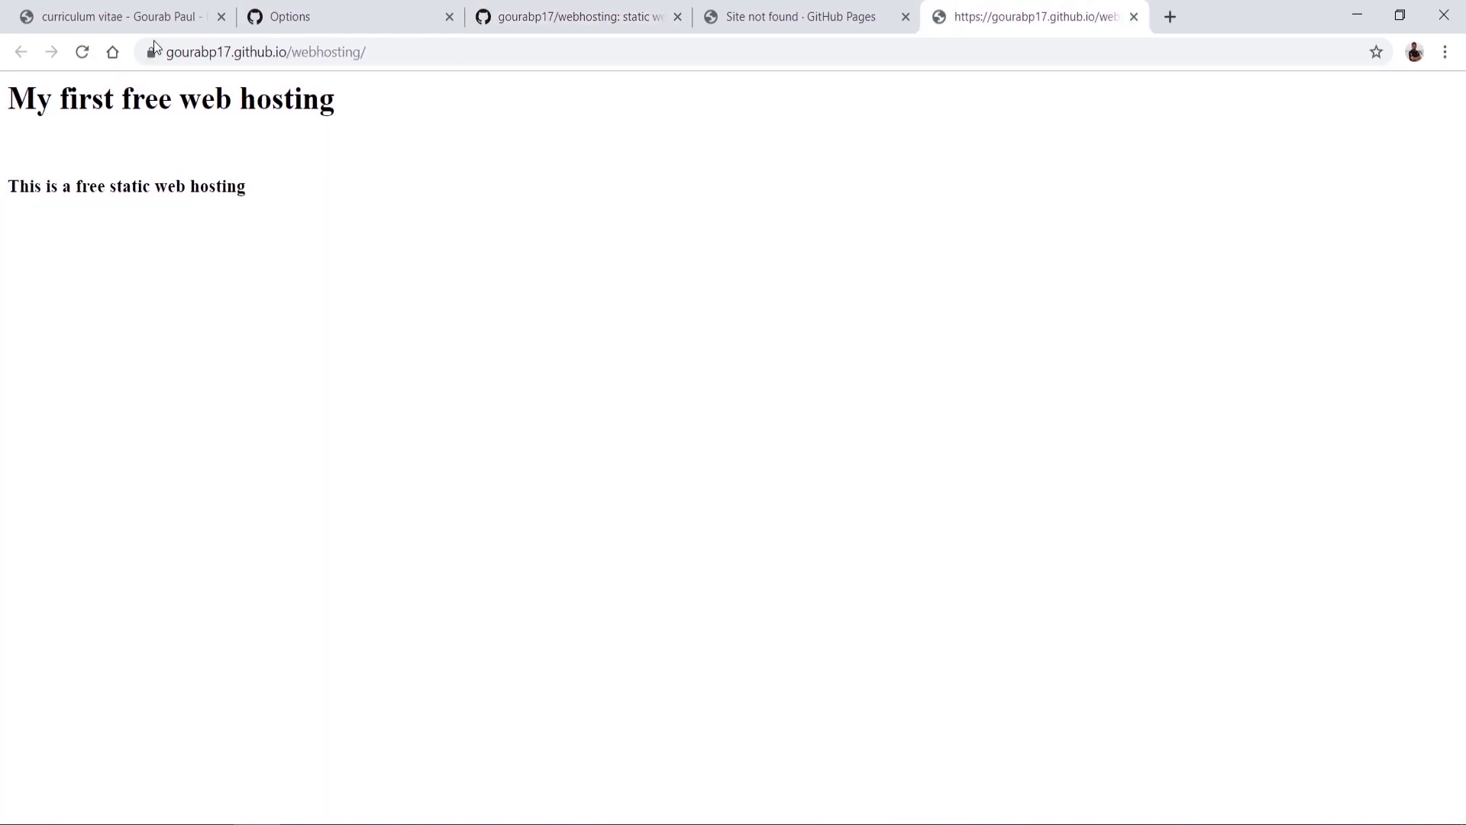
Step: Reload the published webhosting site twice and open DevTools via Inspect
left_click(83, 52)
left_click(83, 51)
right_click(413, 283)
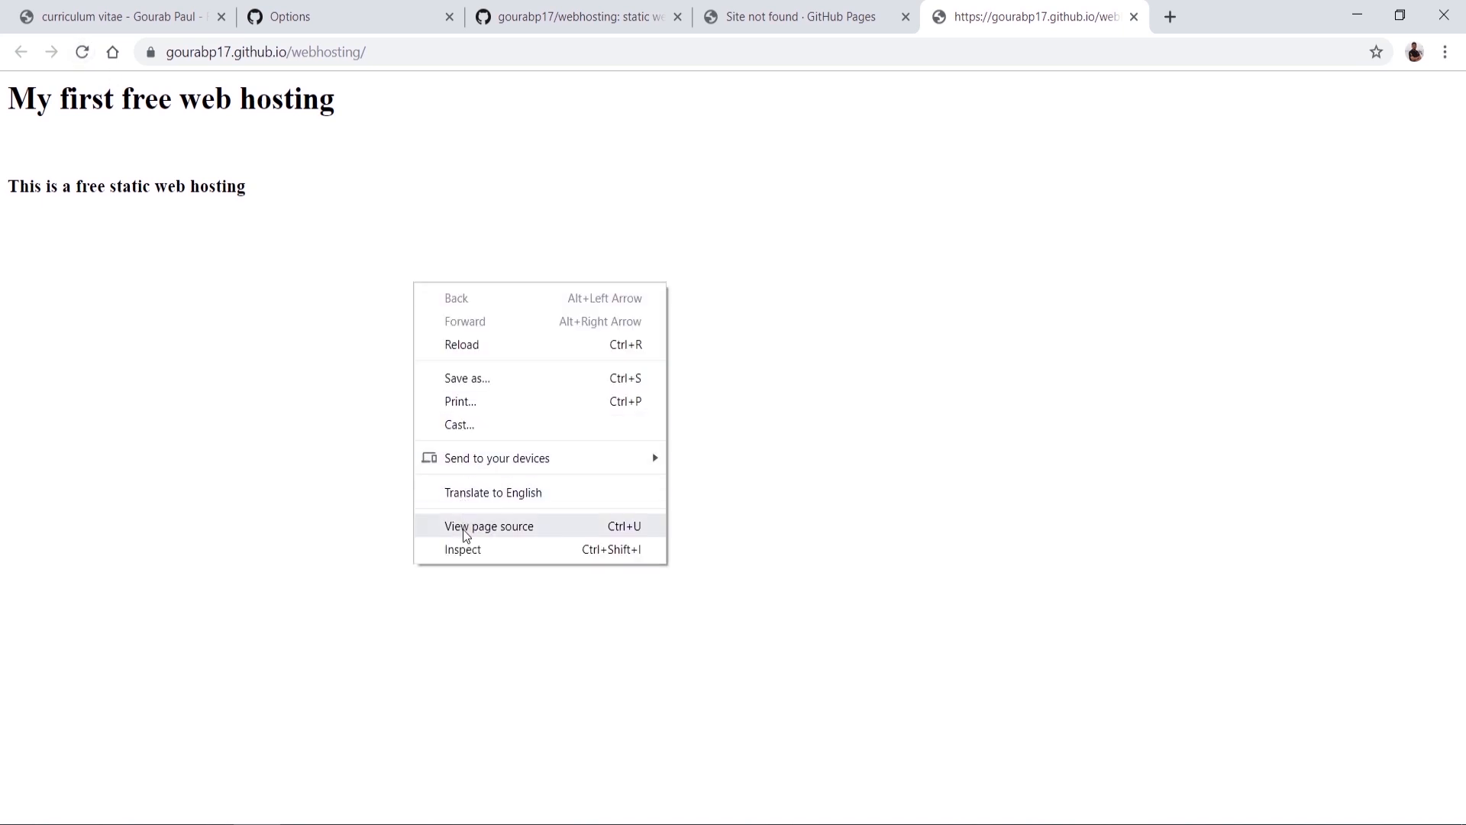
left_click(462, 549)
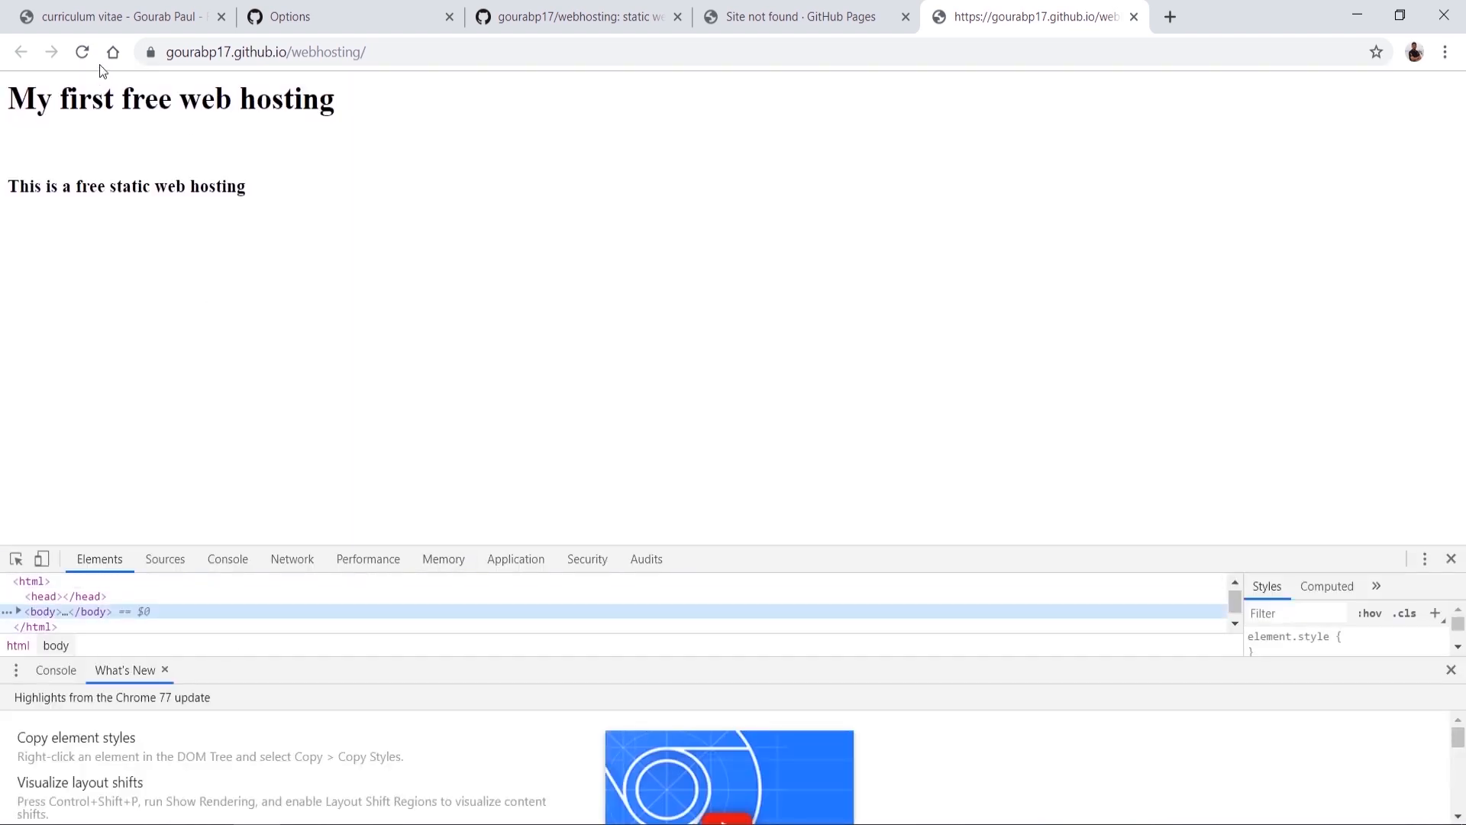
Step: Empty the cache and hard-reload until the site shows the 'webhosting' README, then return to Settings
right_click(80, 51)
left_click(93, 129)
right_click(78, 52)
left_click(475, 252)
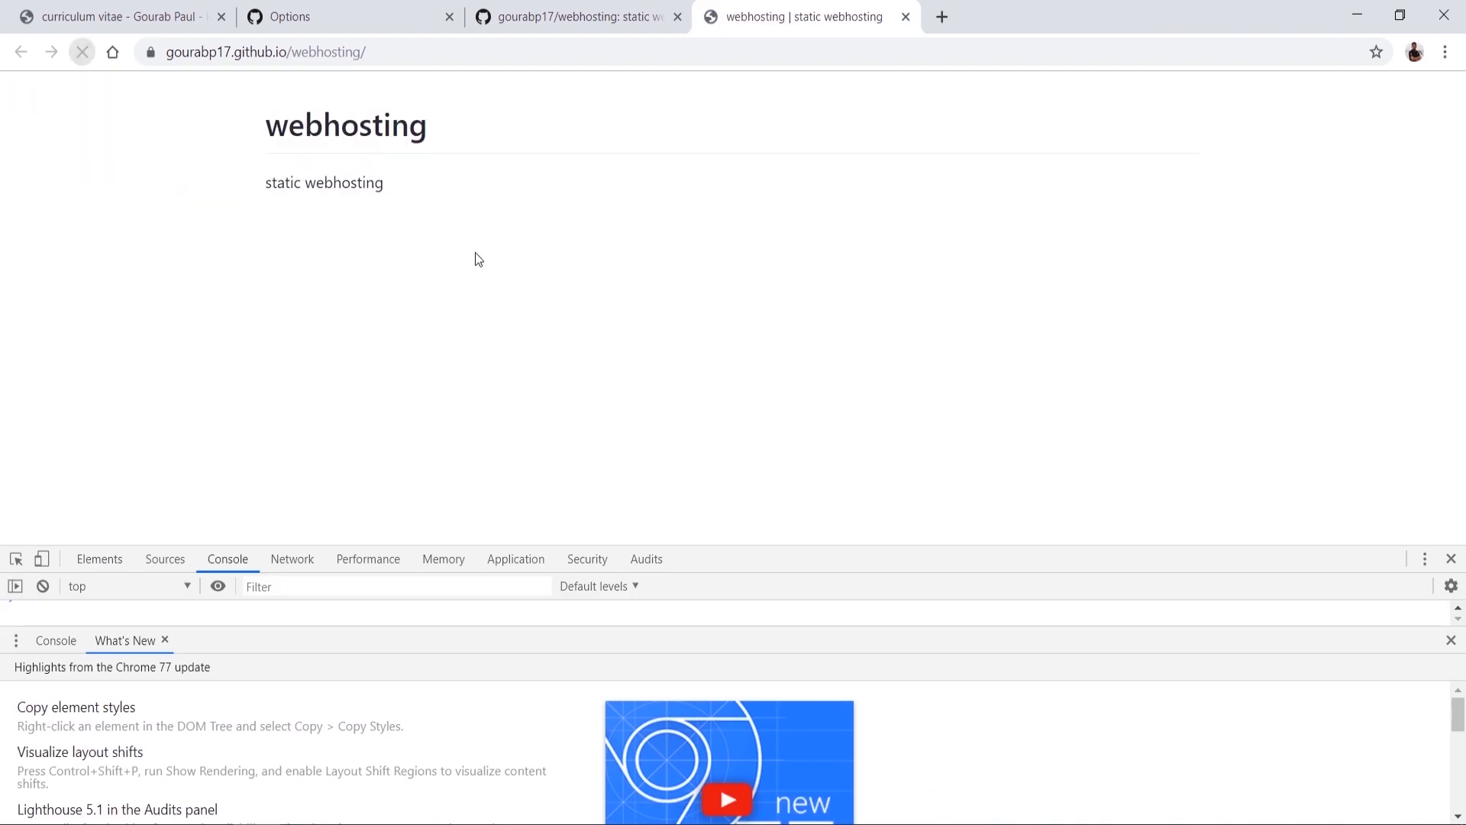
double_click(358, 134)
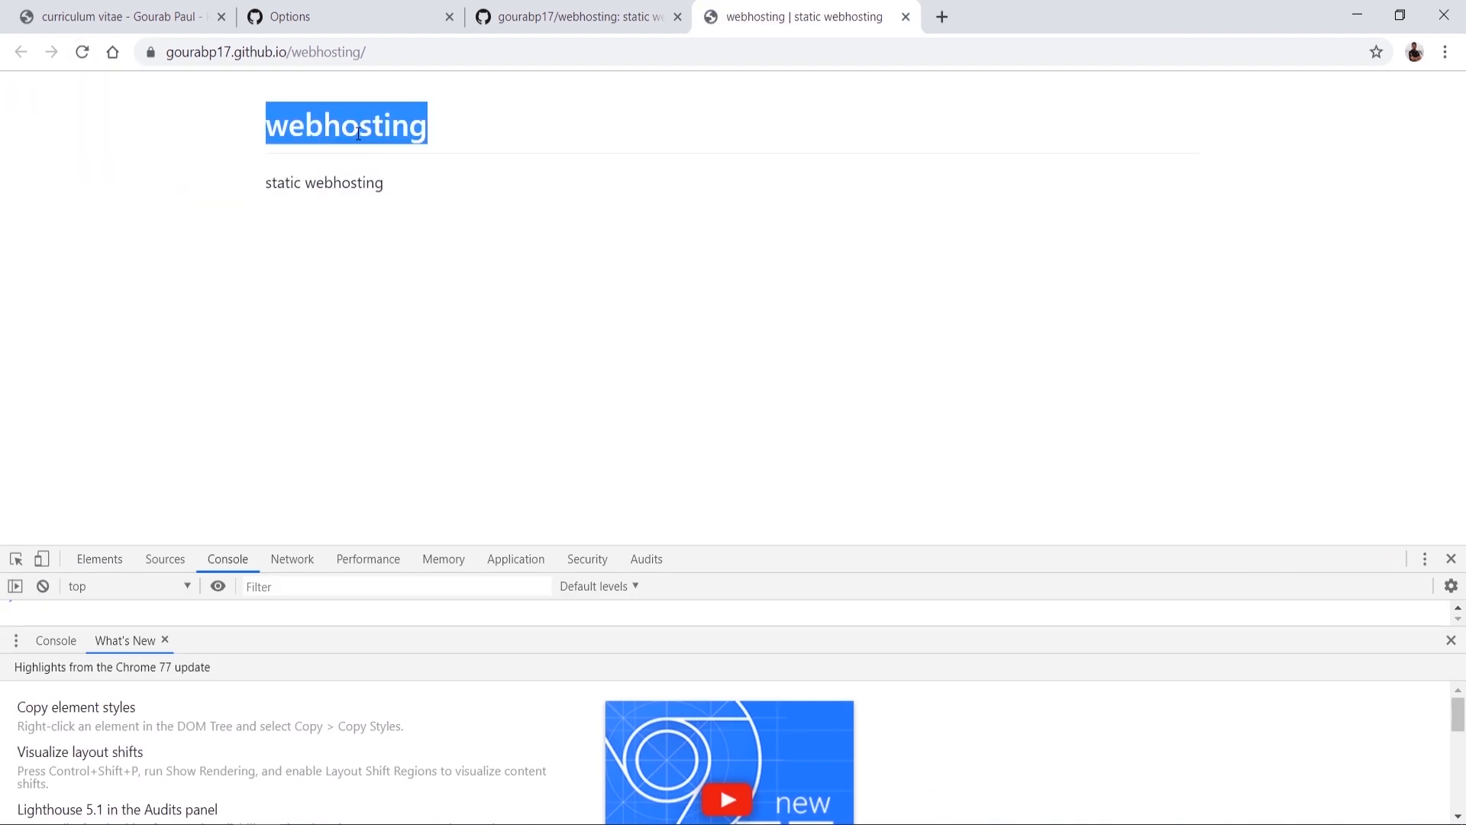
left_click(364, 30)
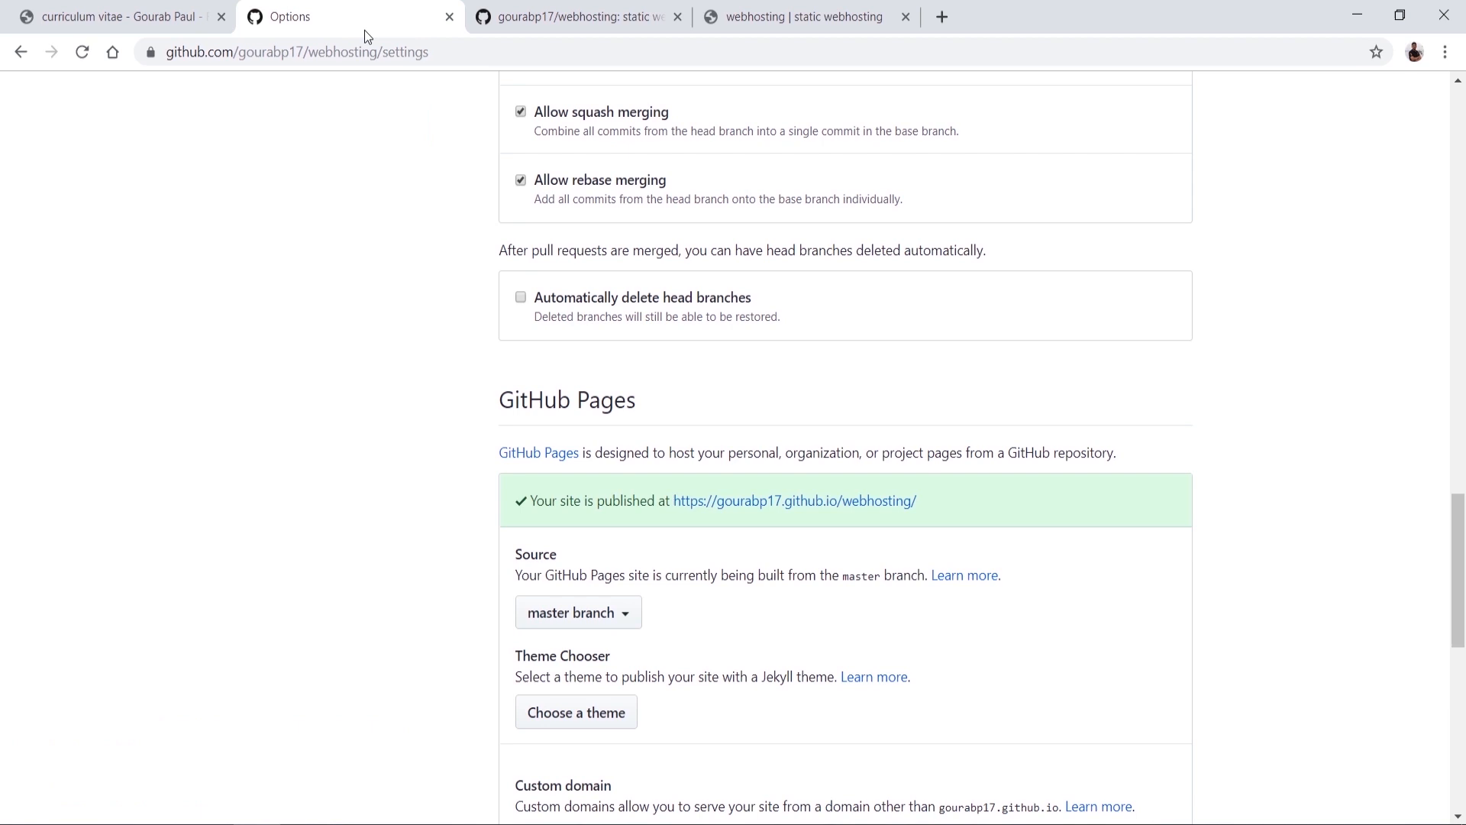
Step: Close the extra tabs and delete the webhosting repository from the Danger Zone, confirming with 'webhosting'
left_click(563, 12)
scroll(527, 550, "down", 1)
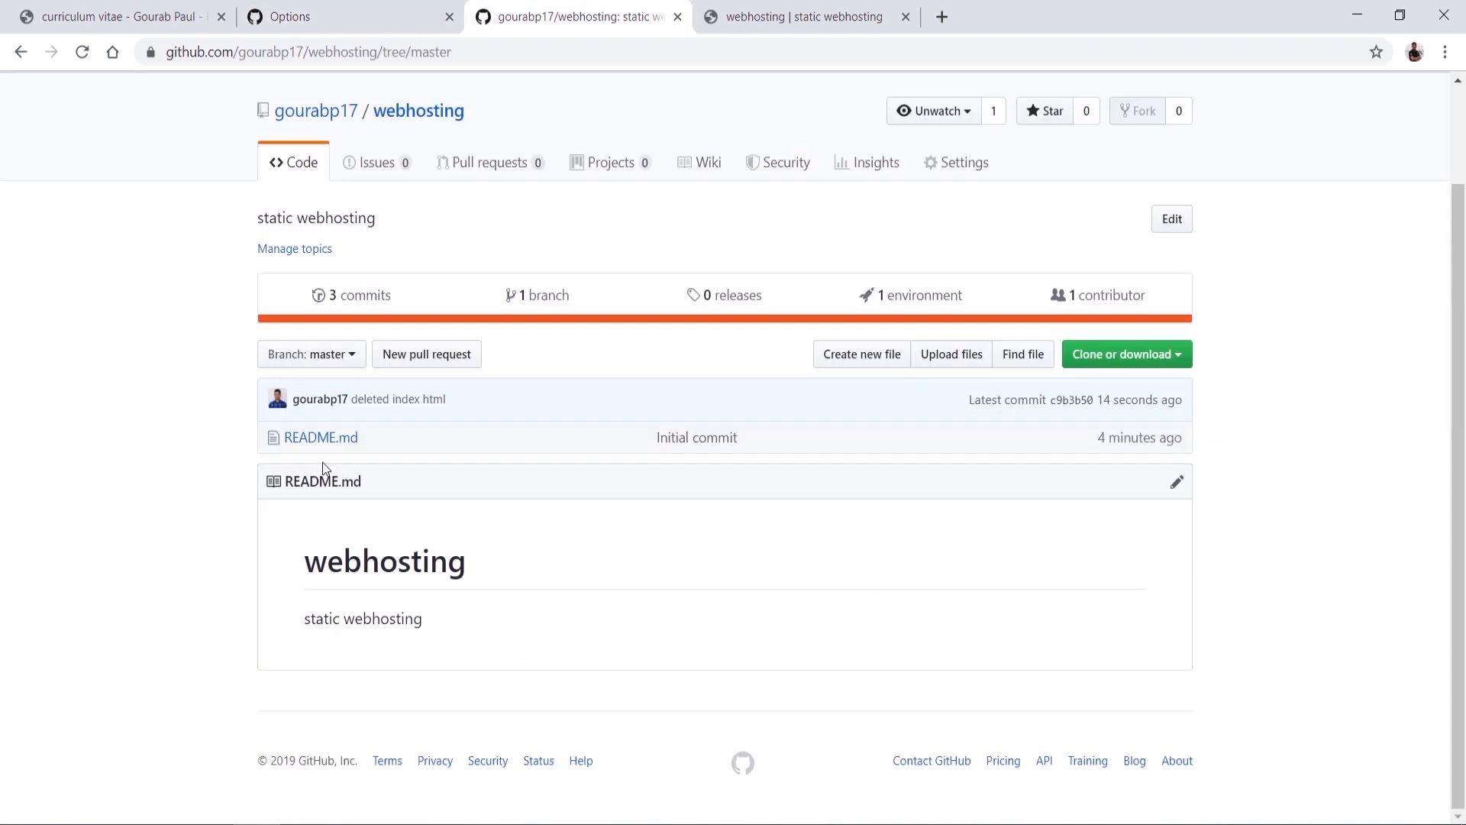
key("ctrl+w")
key("ctrl+w")
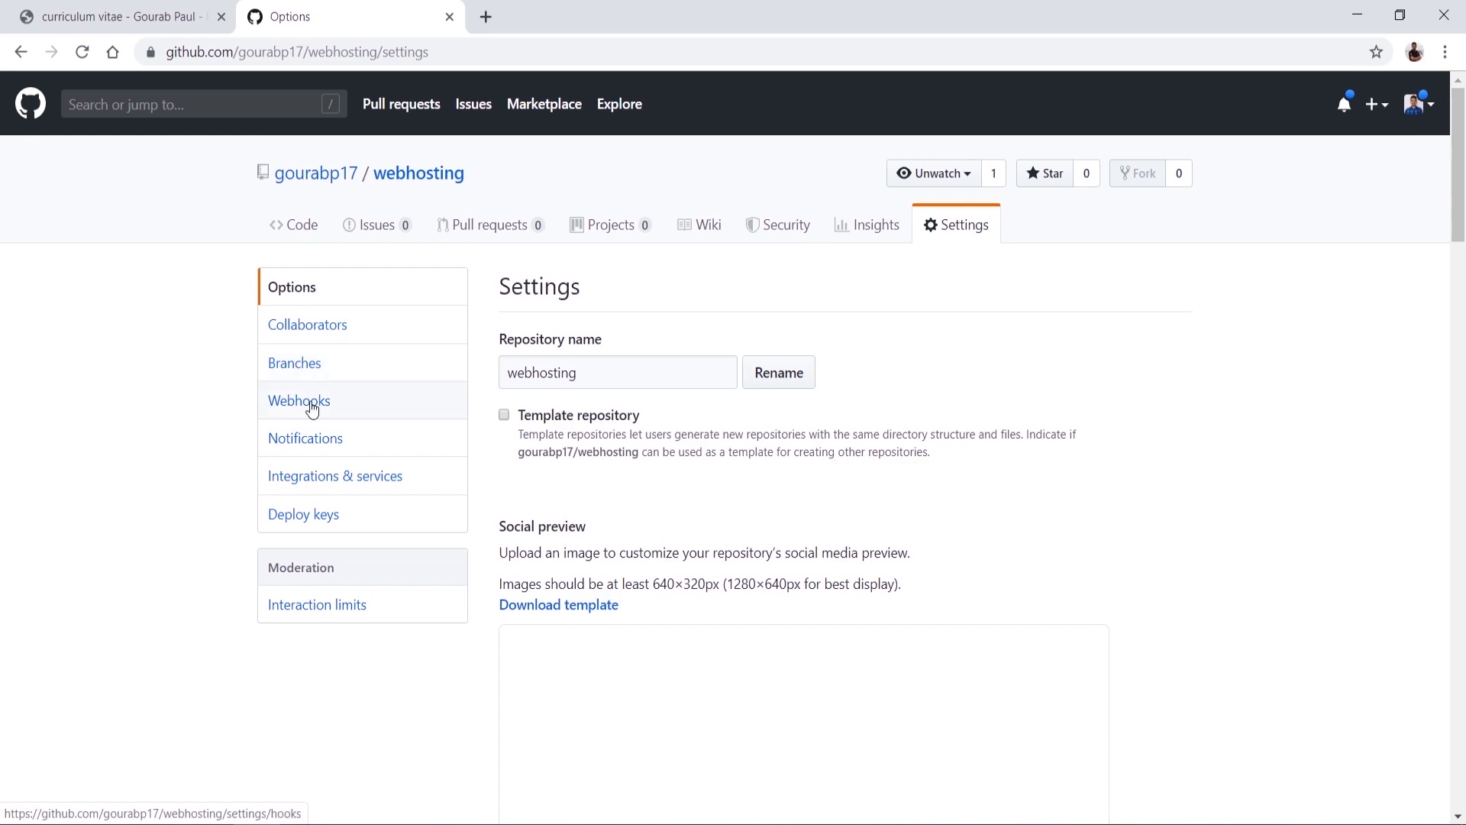
scroll(939, 594, "down", 20)
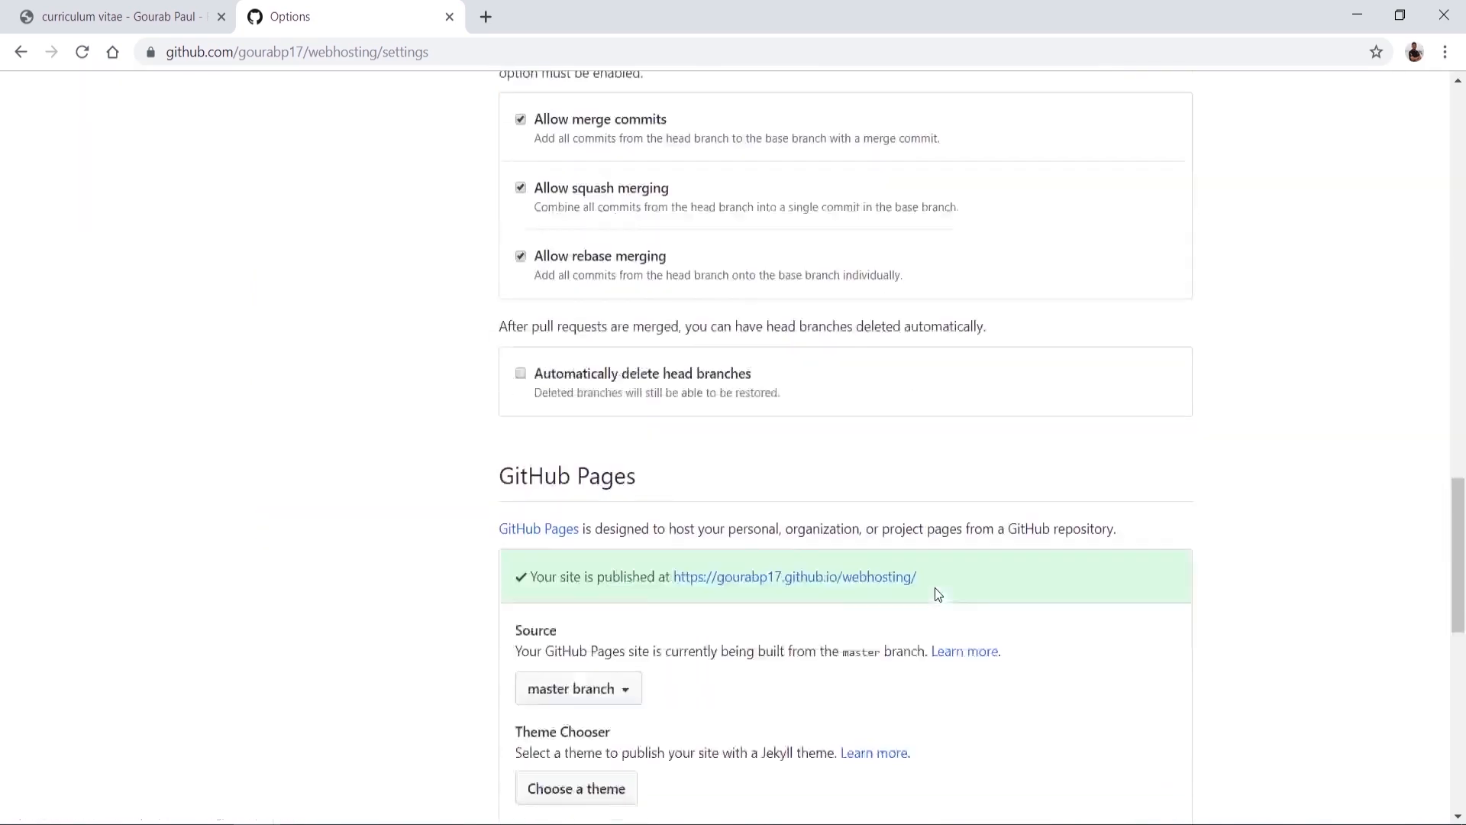
left_click(1100, 623)
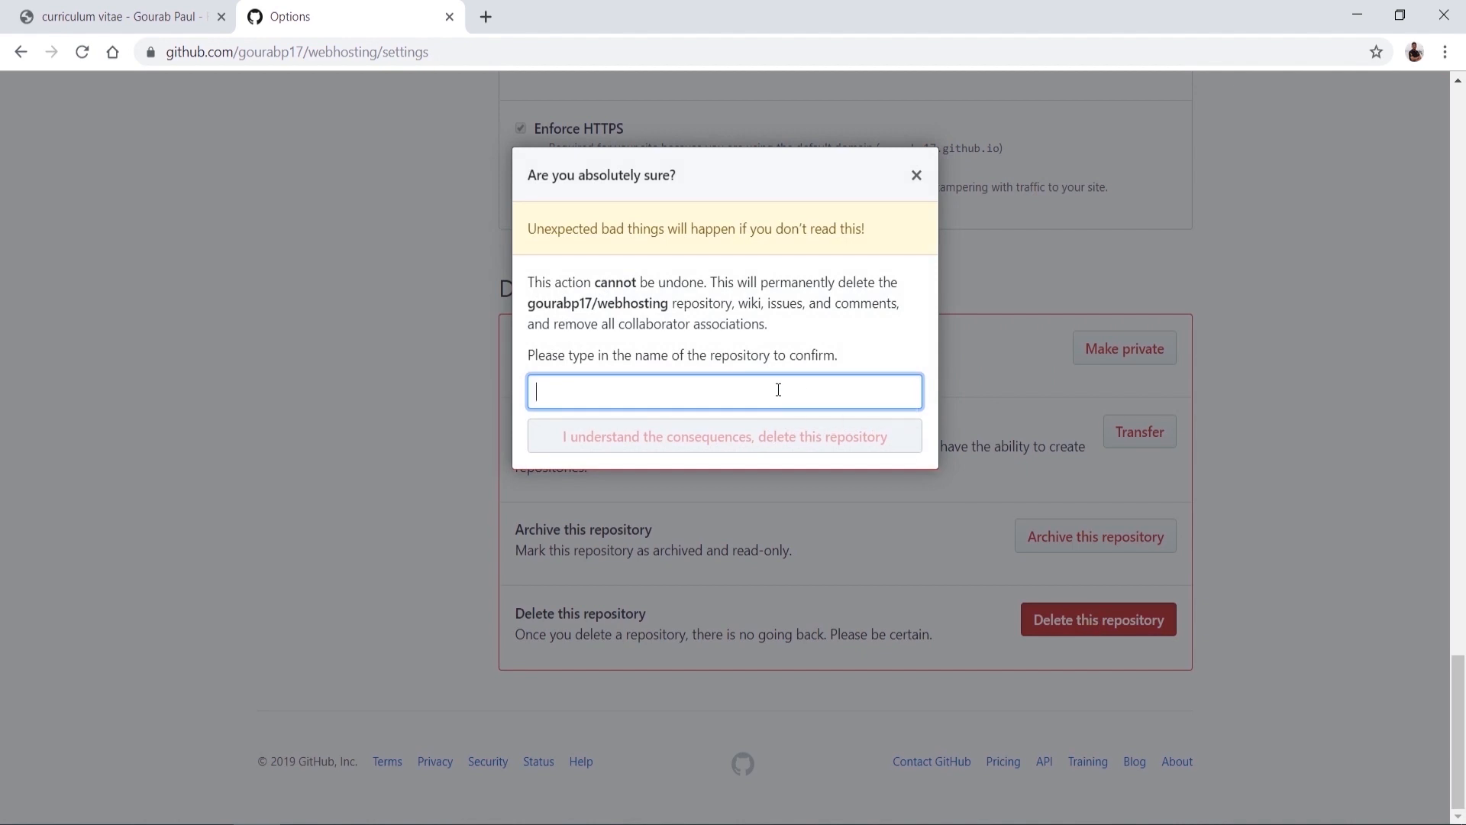
type("webhosting")
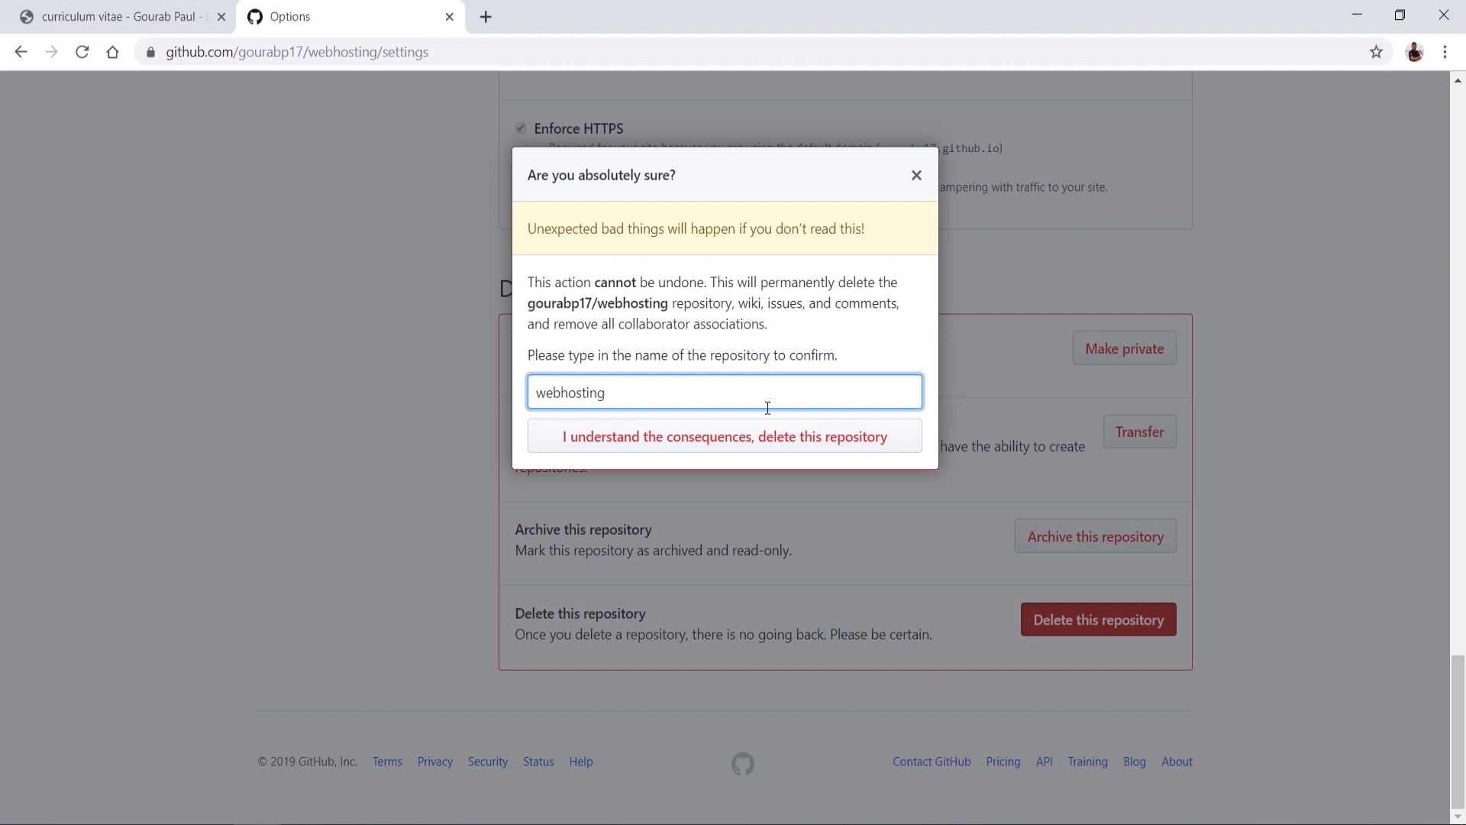
left_click(745, 436)
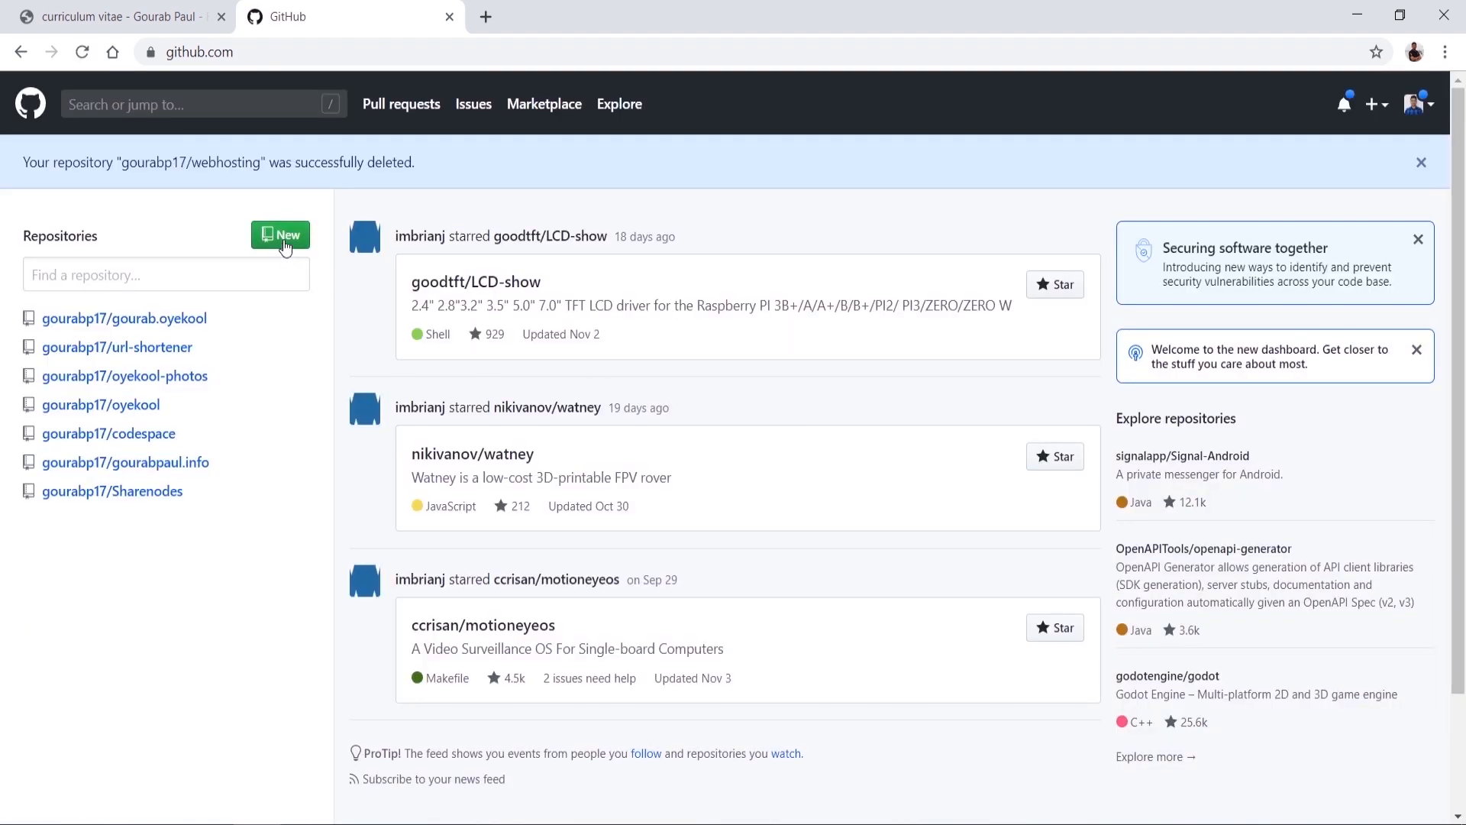
Step: Create a new public repository named webhosting
left_click(284, 243)
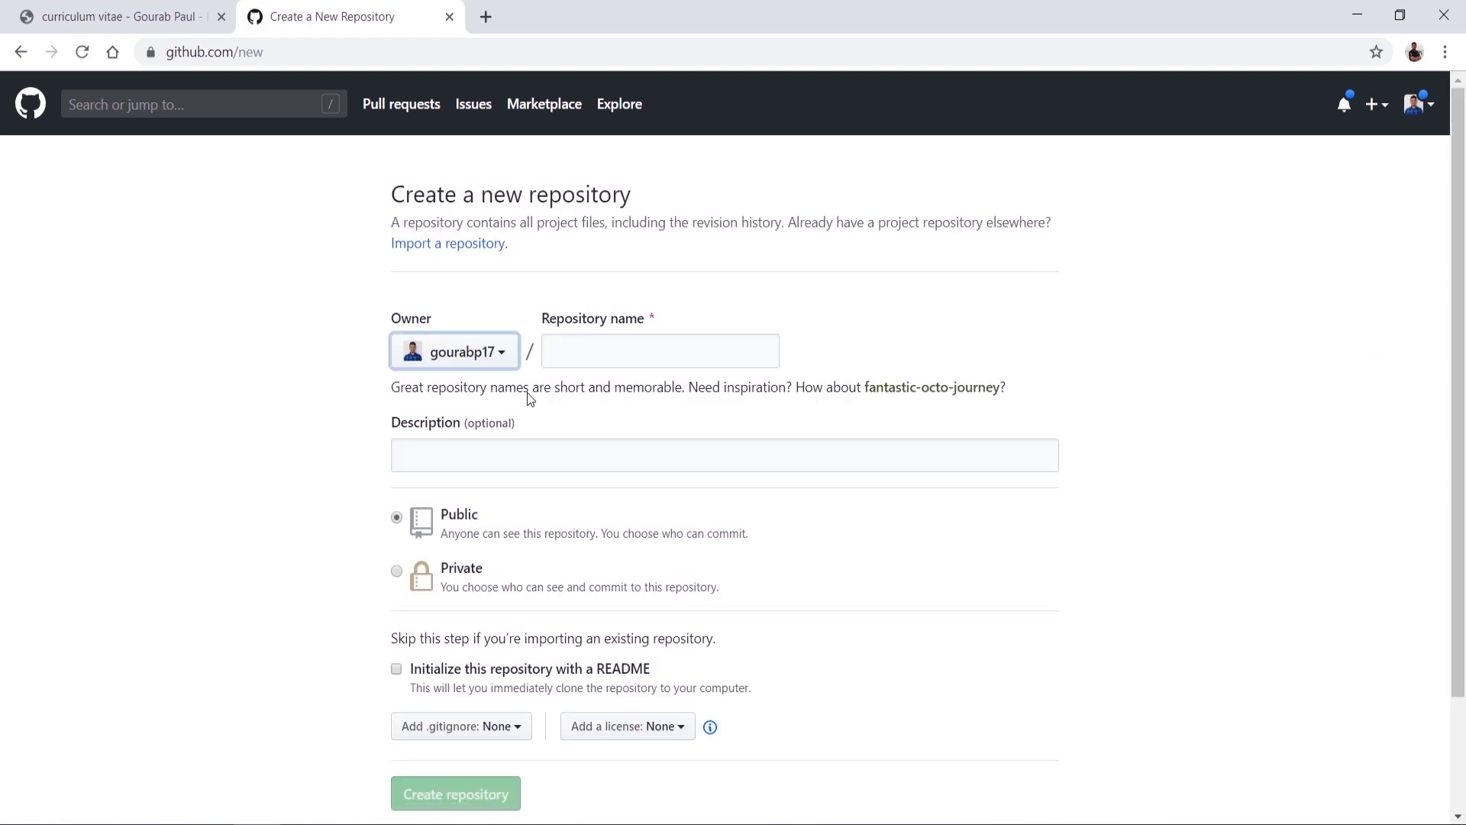
left_click(620, 364)
type("webhosting")
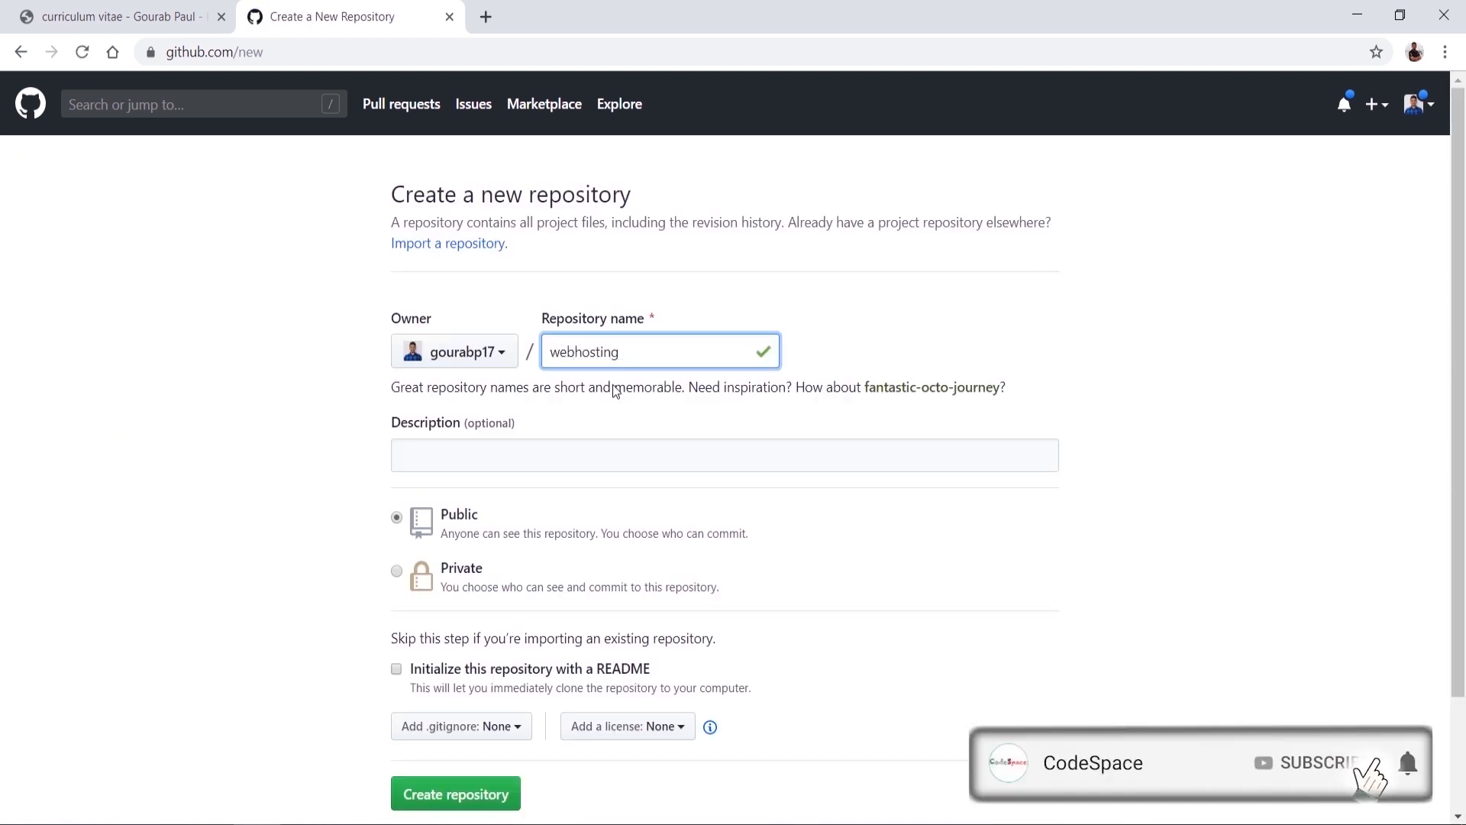
scroll(549, 602, "down", 2)
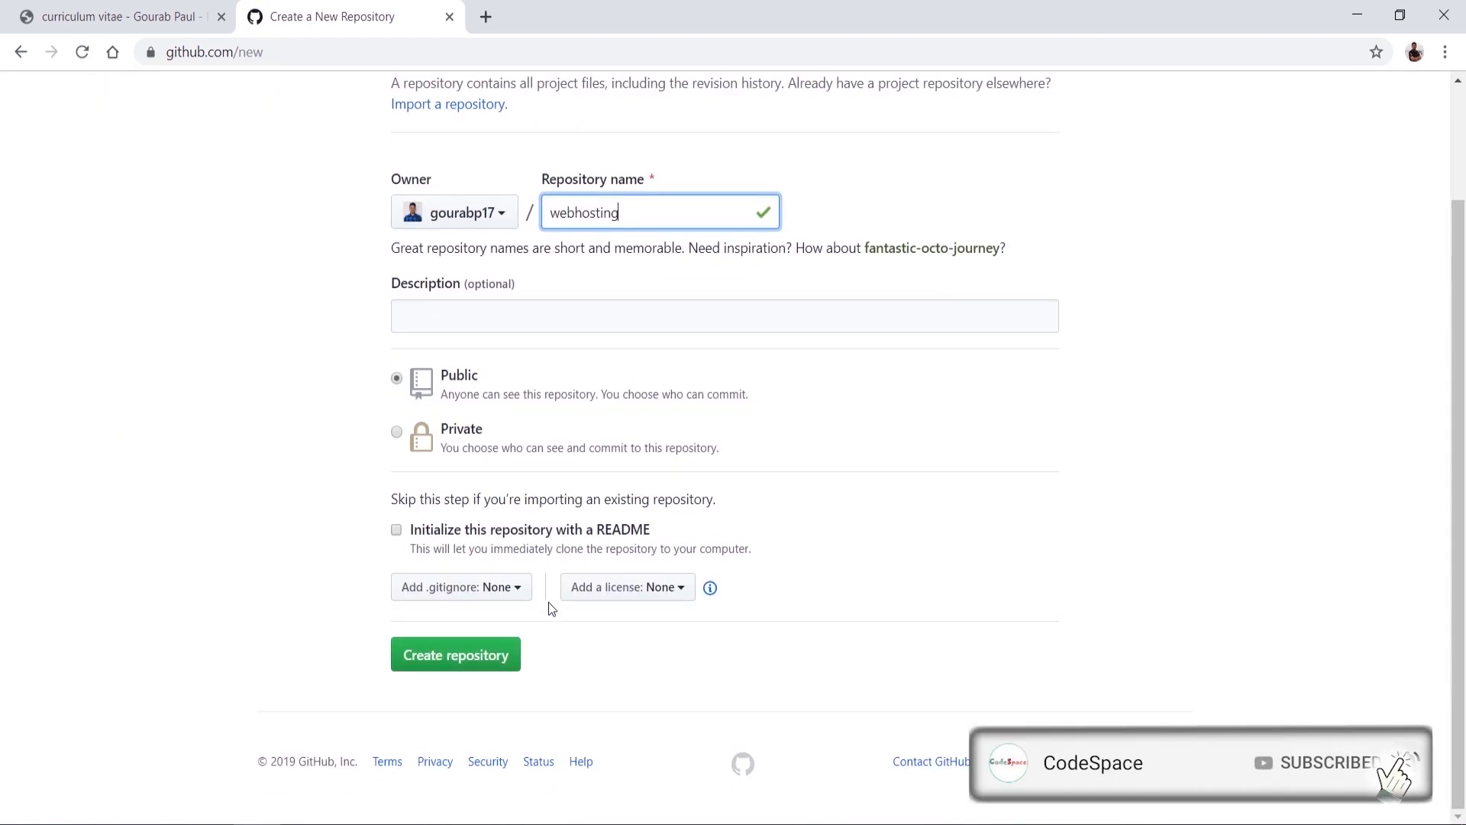
left_click(469, 658)
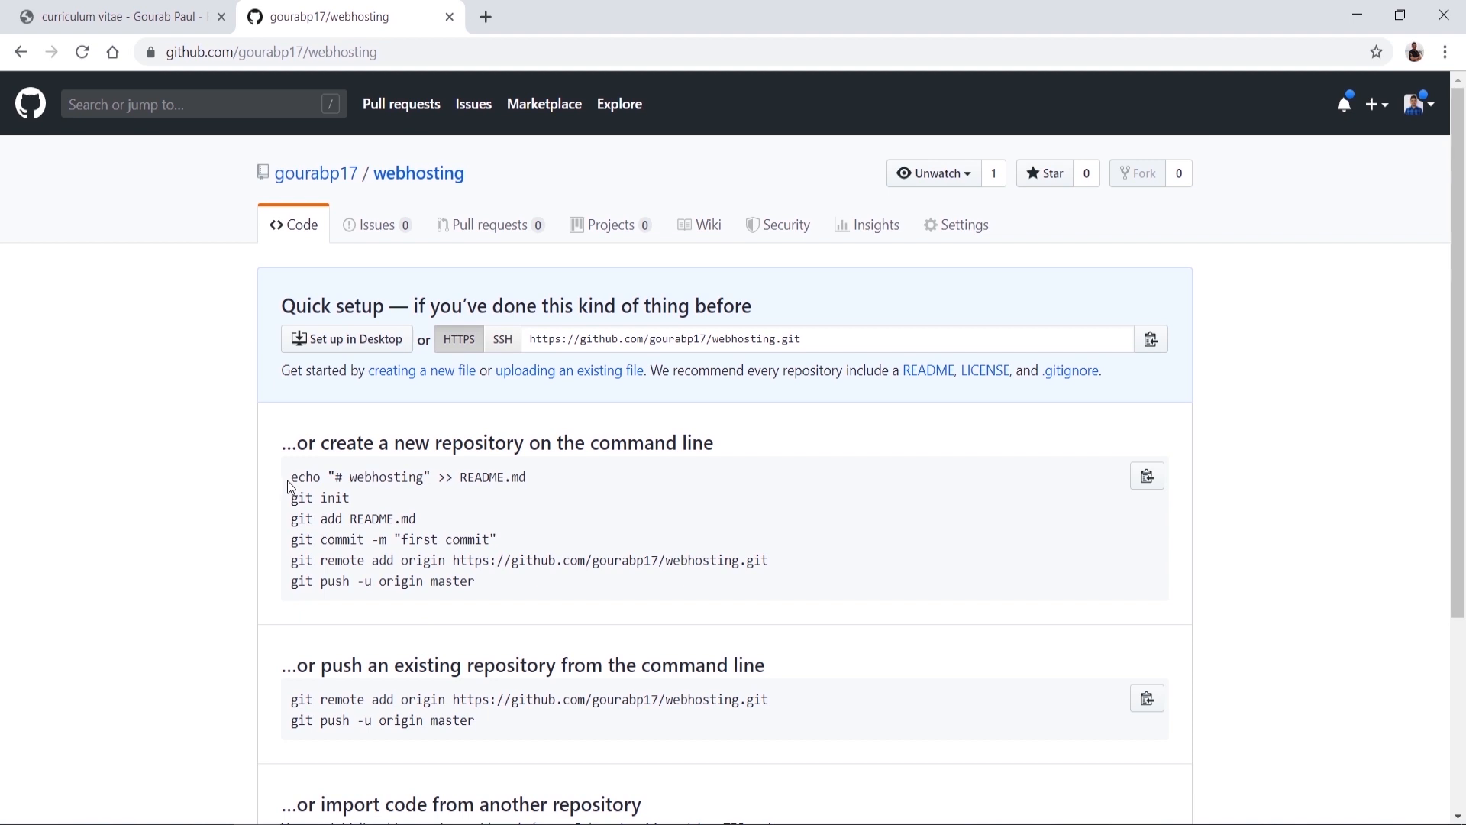
Step: Select the quick-setup command lines and bring up the Import your project page
left_click_drag(289, 479, 534, 477)
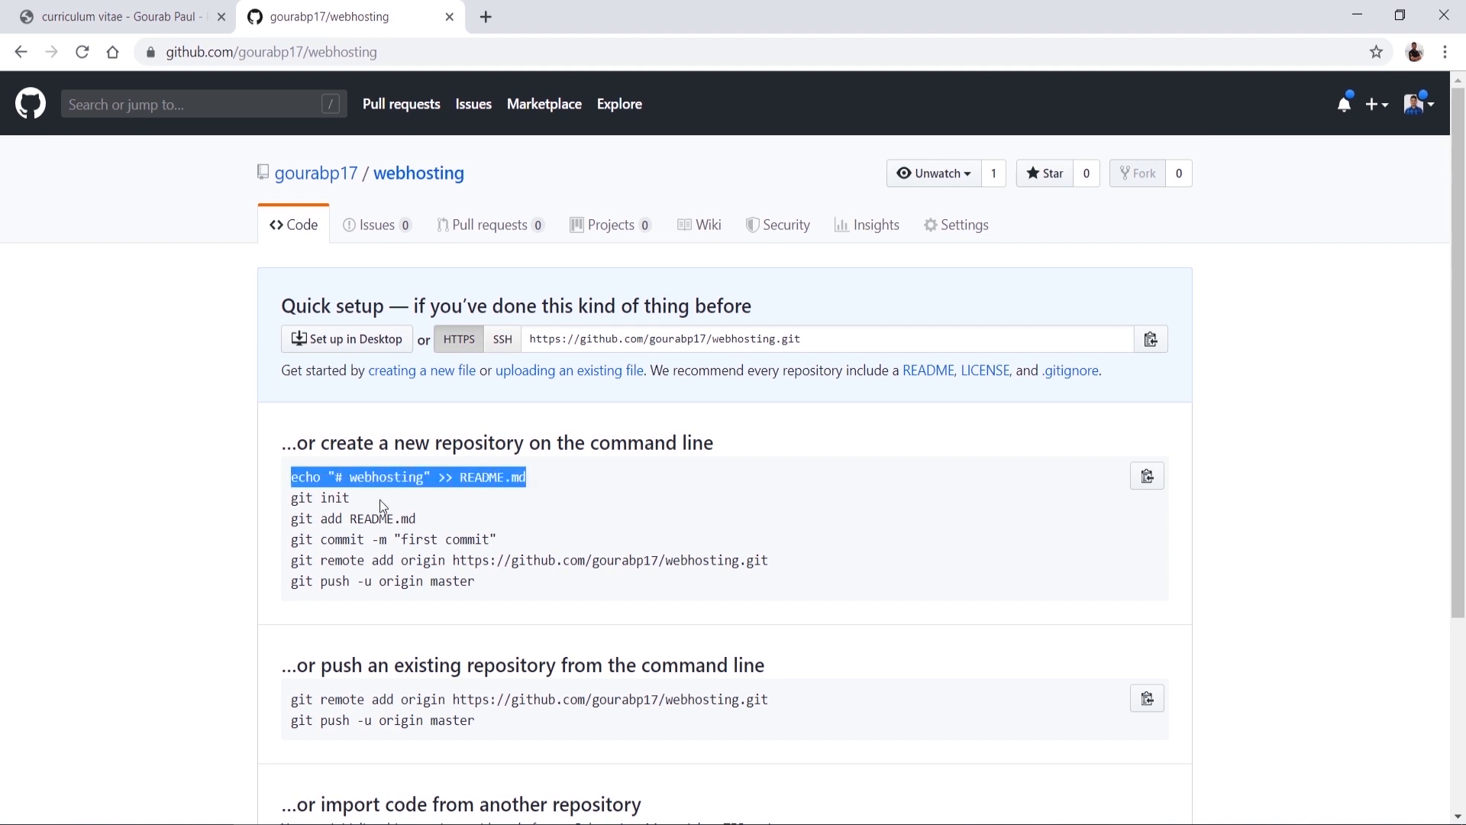
left_click_drag(291, 500, 390, 506)
scroll(397, 506, "down", 3)
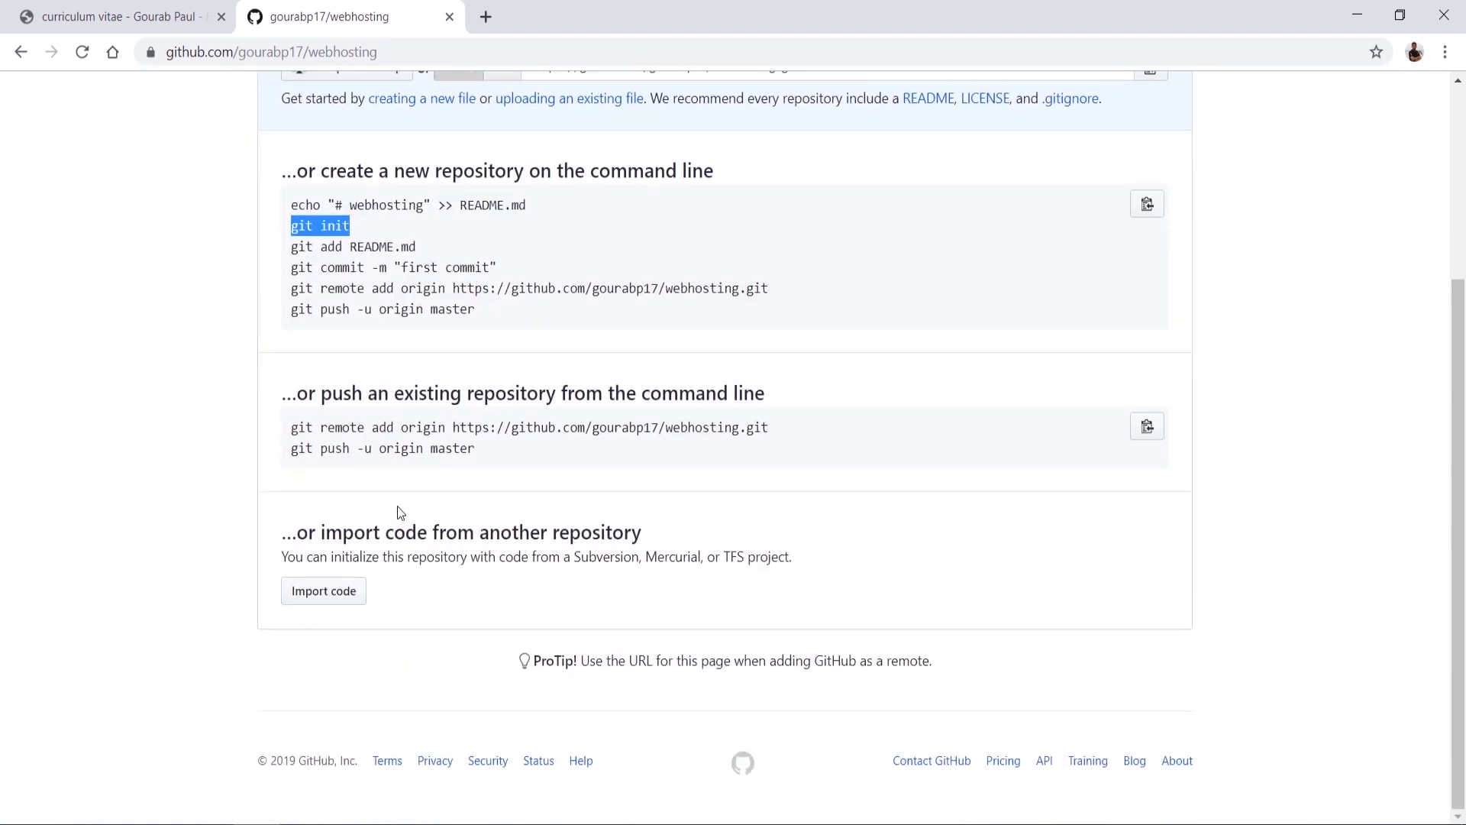
left_click(335, 598)
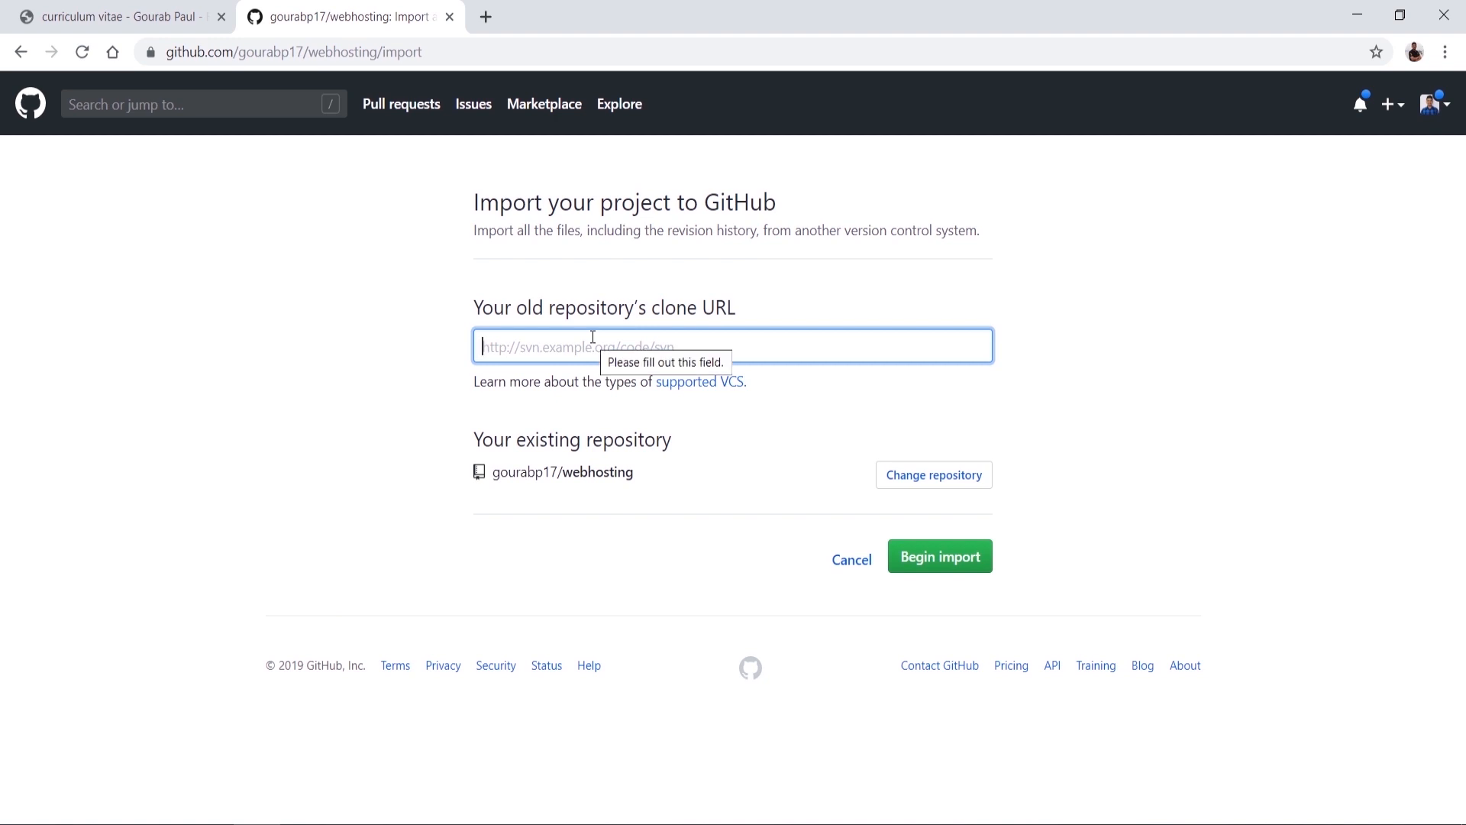
Step: Cancel the import, open Git Bash Here in the local webhosting folder, and return to Chrome
left_click(851, 562)
key("alt+Tab")
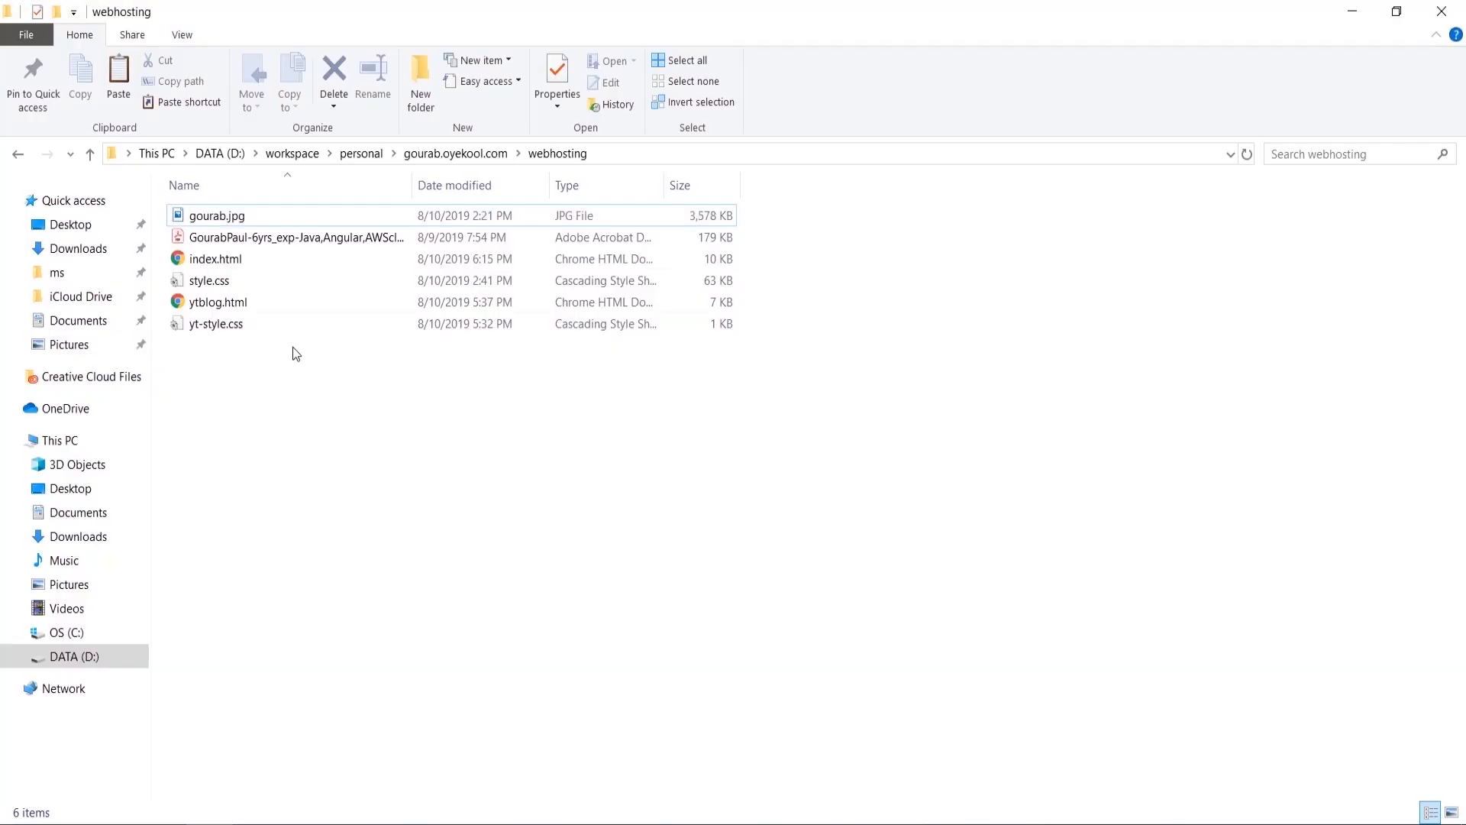
right_click(310, 383)
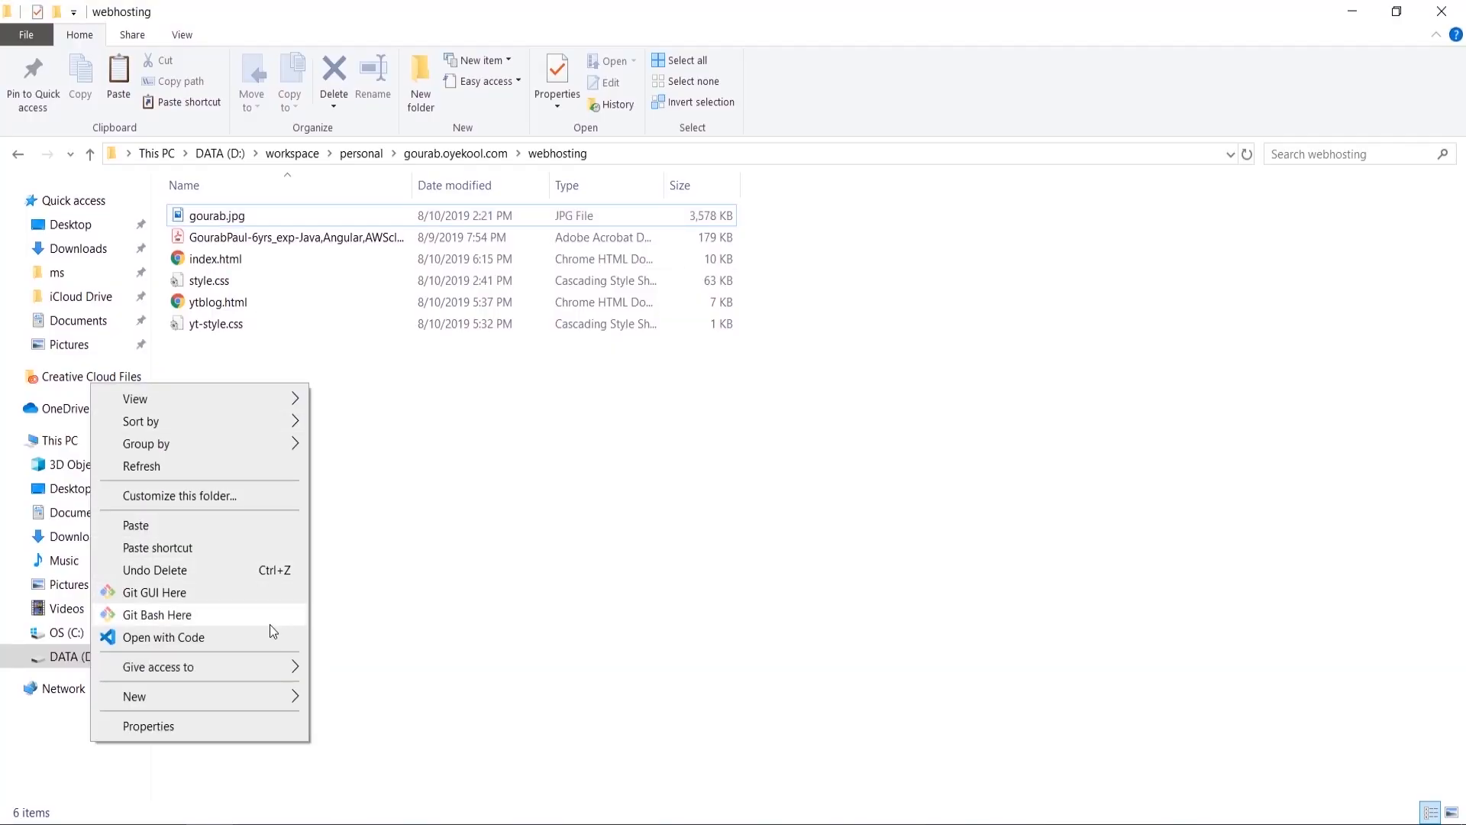
left_click(189, 616)
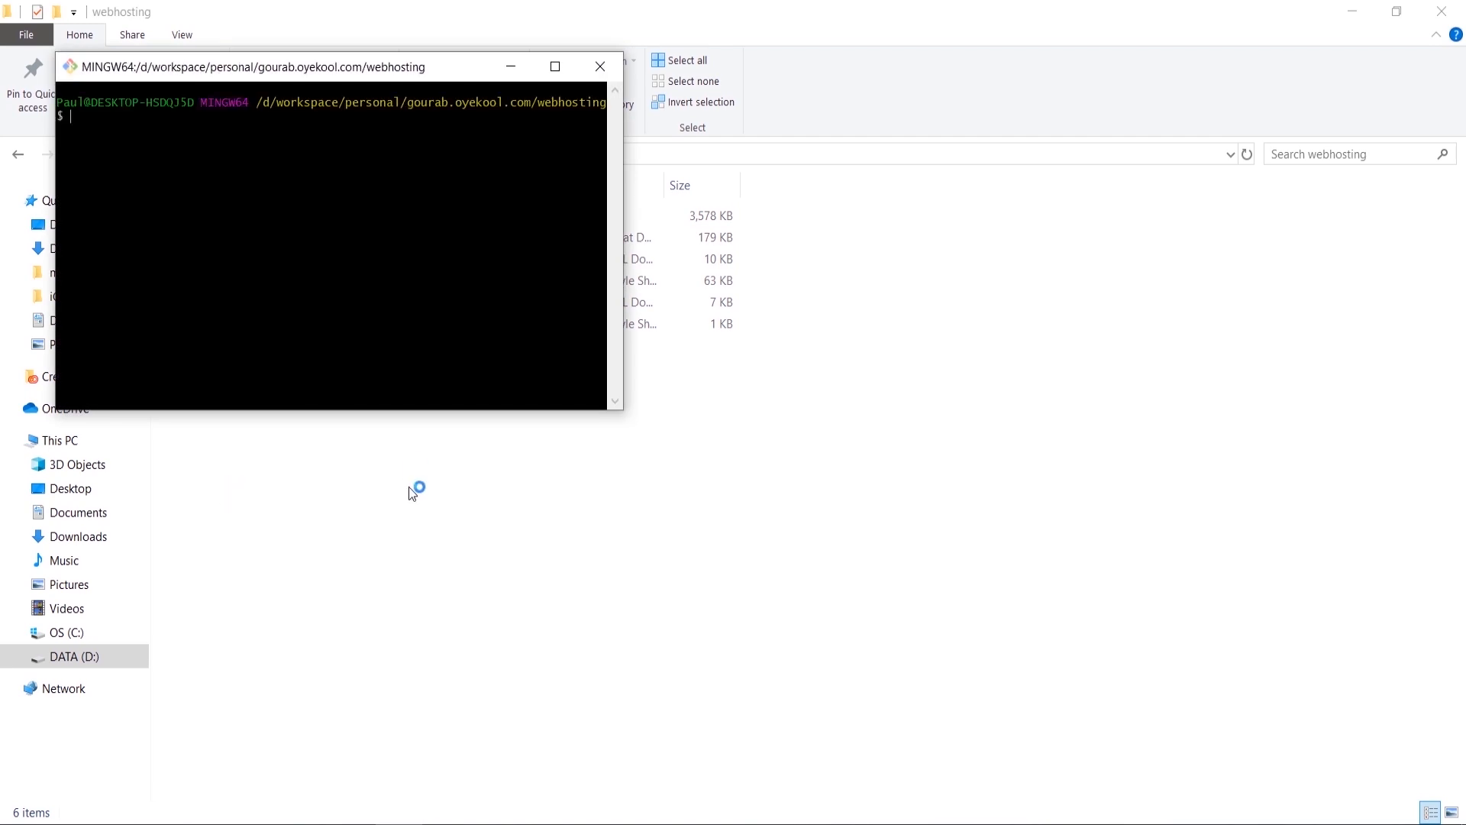
left_click(278, 823)
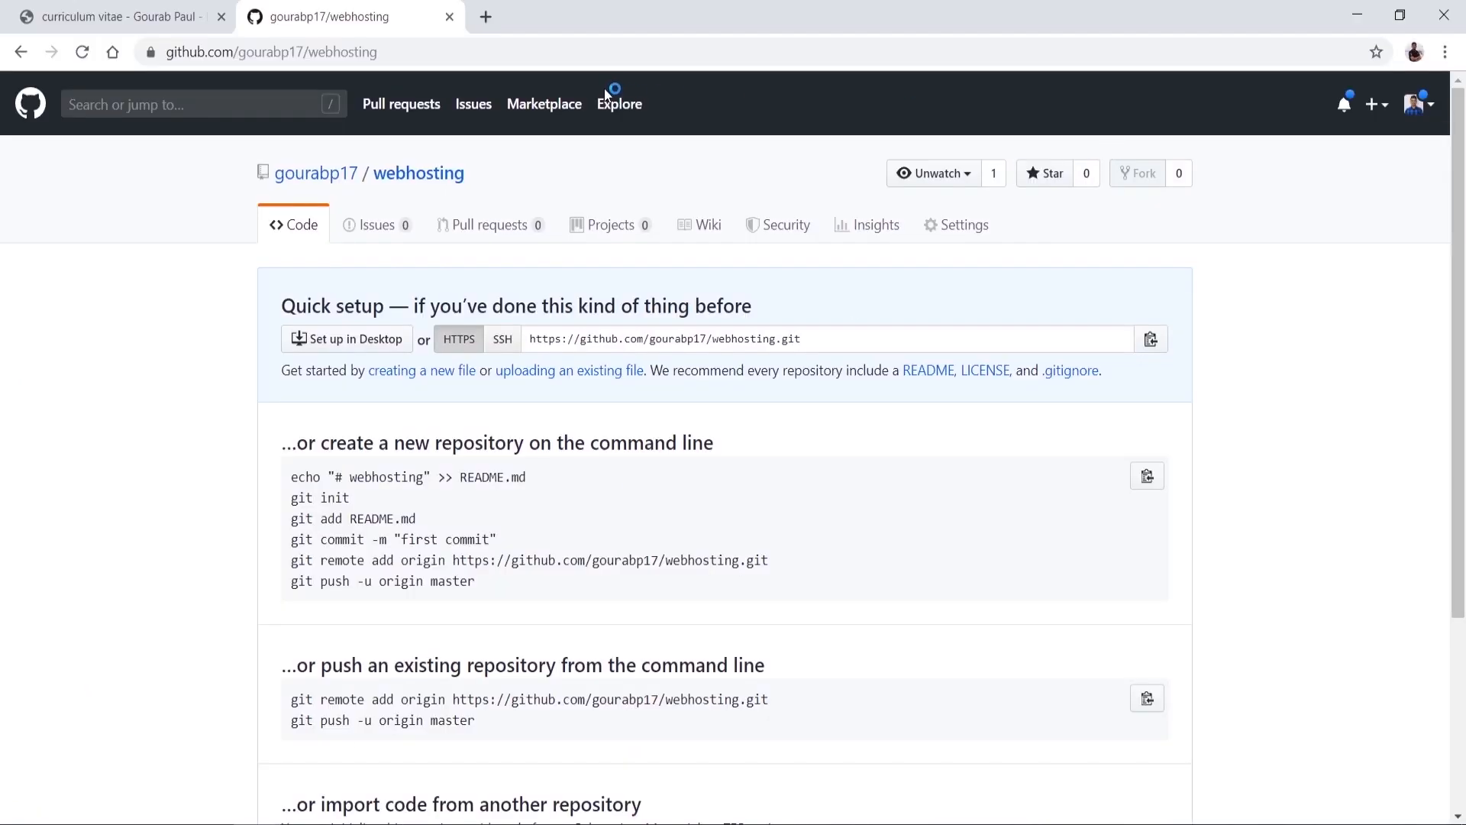
Step: Search 'download gitbash' in a new tab, open the Git - Downloads page, then return to the folder
left_click(484, 17)
type("downloa")
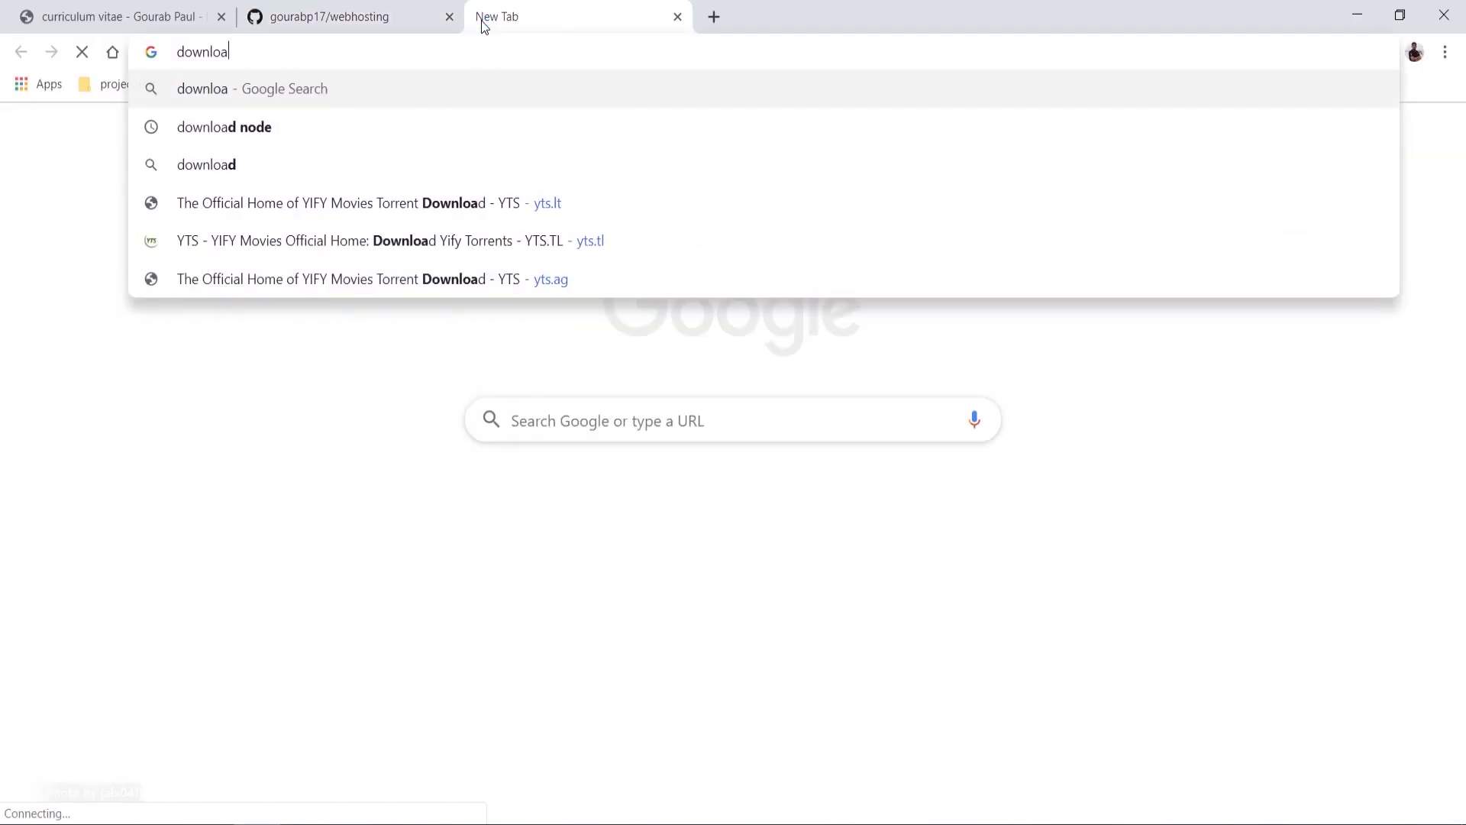
type("d gitba")
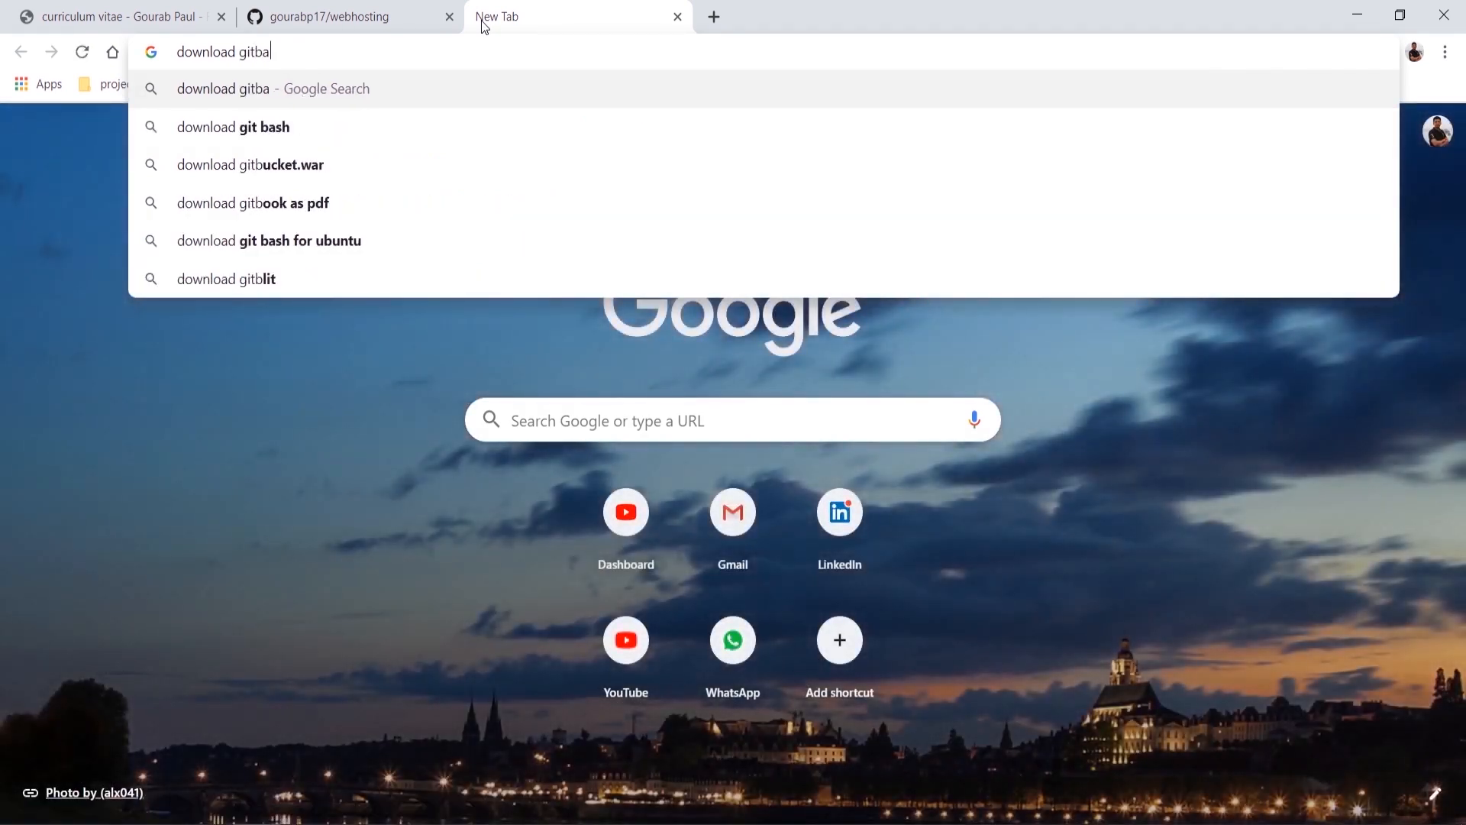
type("sh")
key("Return")
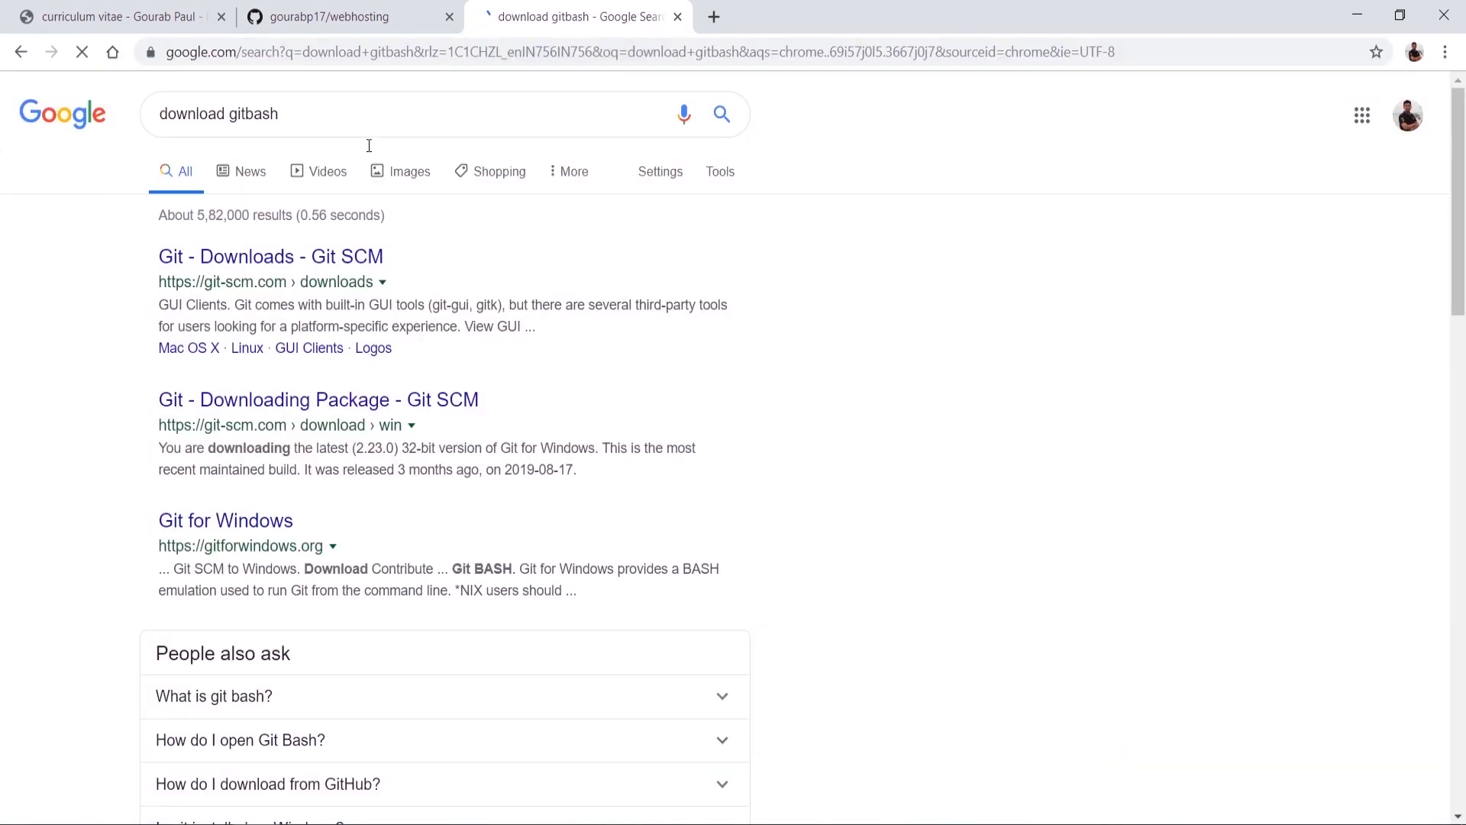
left_click(276, 258)
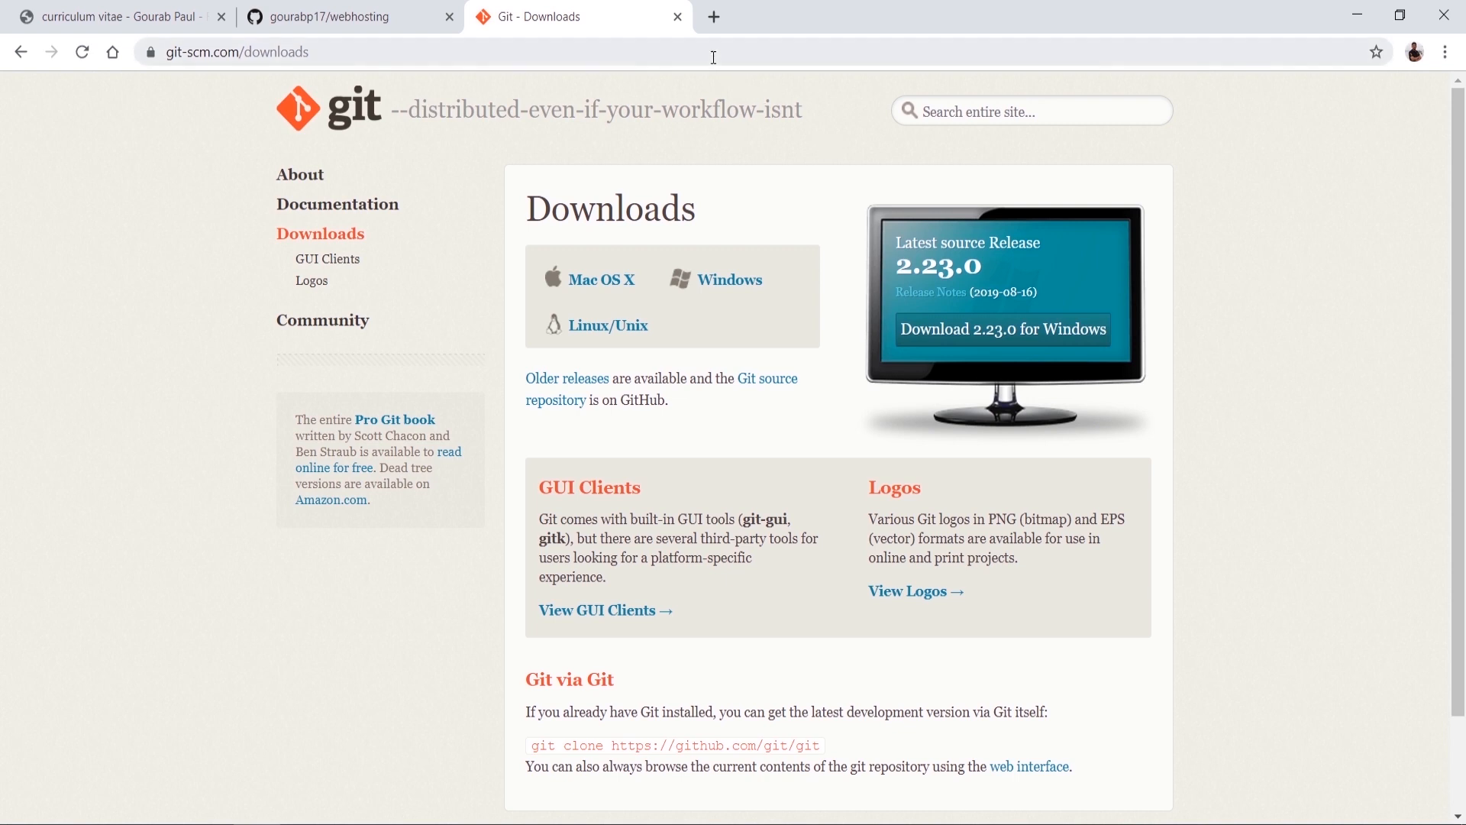
left_click(210, 823)
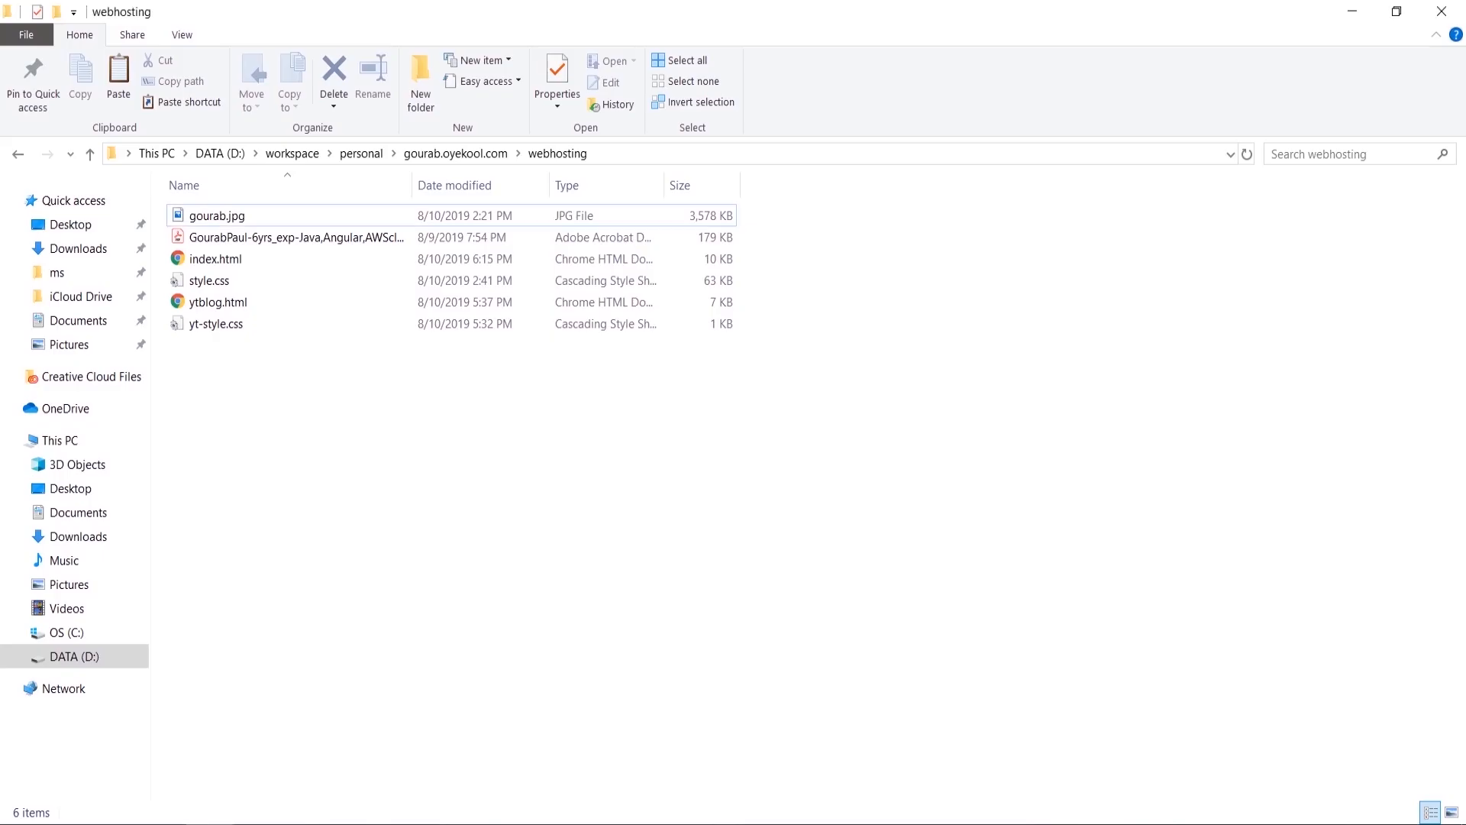
Step: Run git init in the webhosting folder and check the new .git folder
left_click(400, 824)
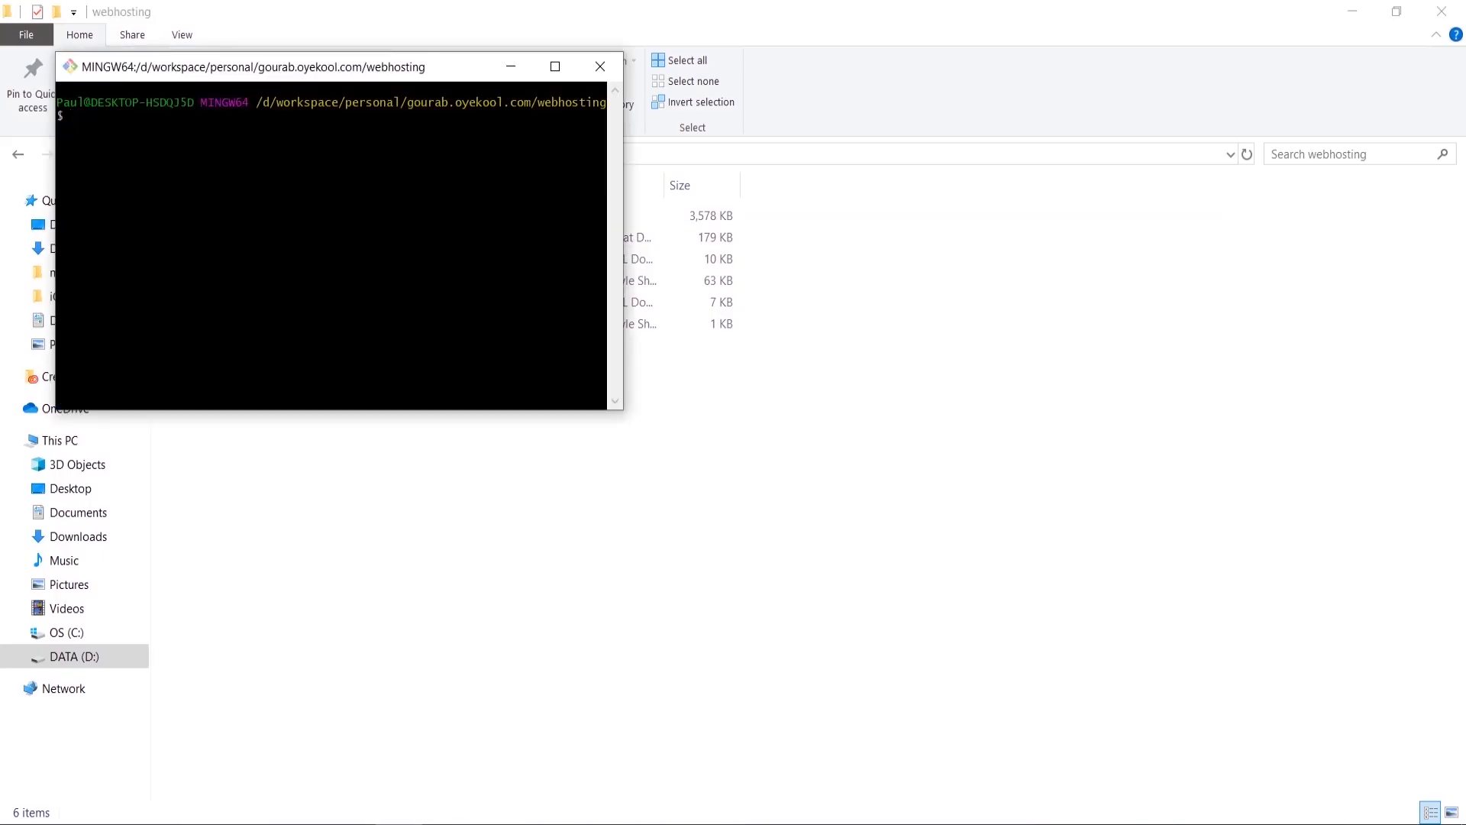
type("git init")
key("Return")
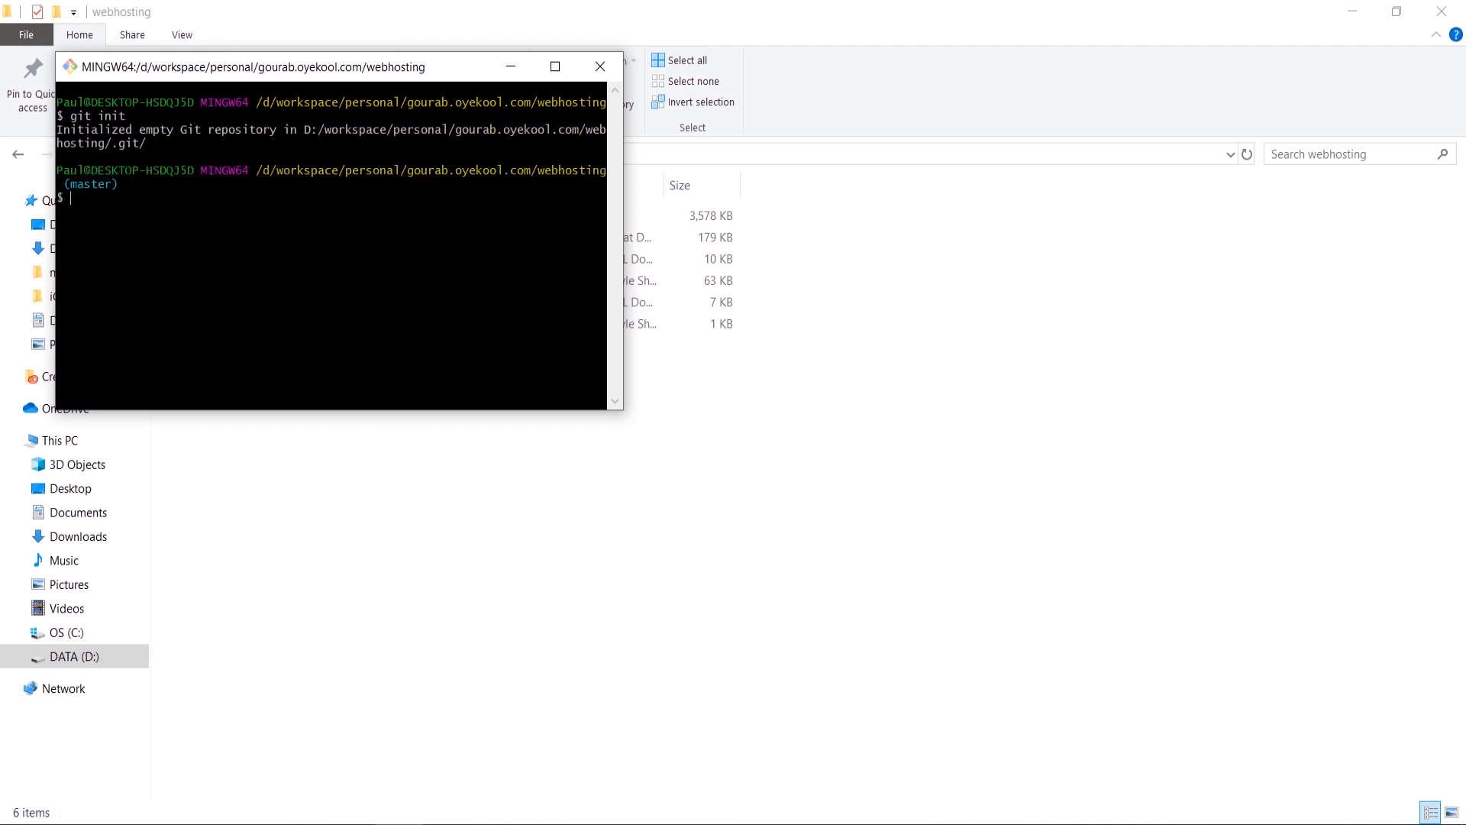
left_click(653, 456)
left_click(203, 222)
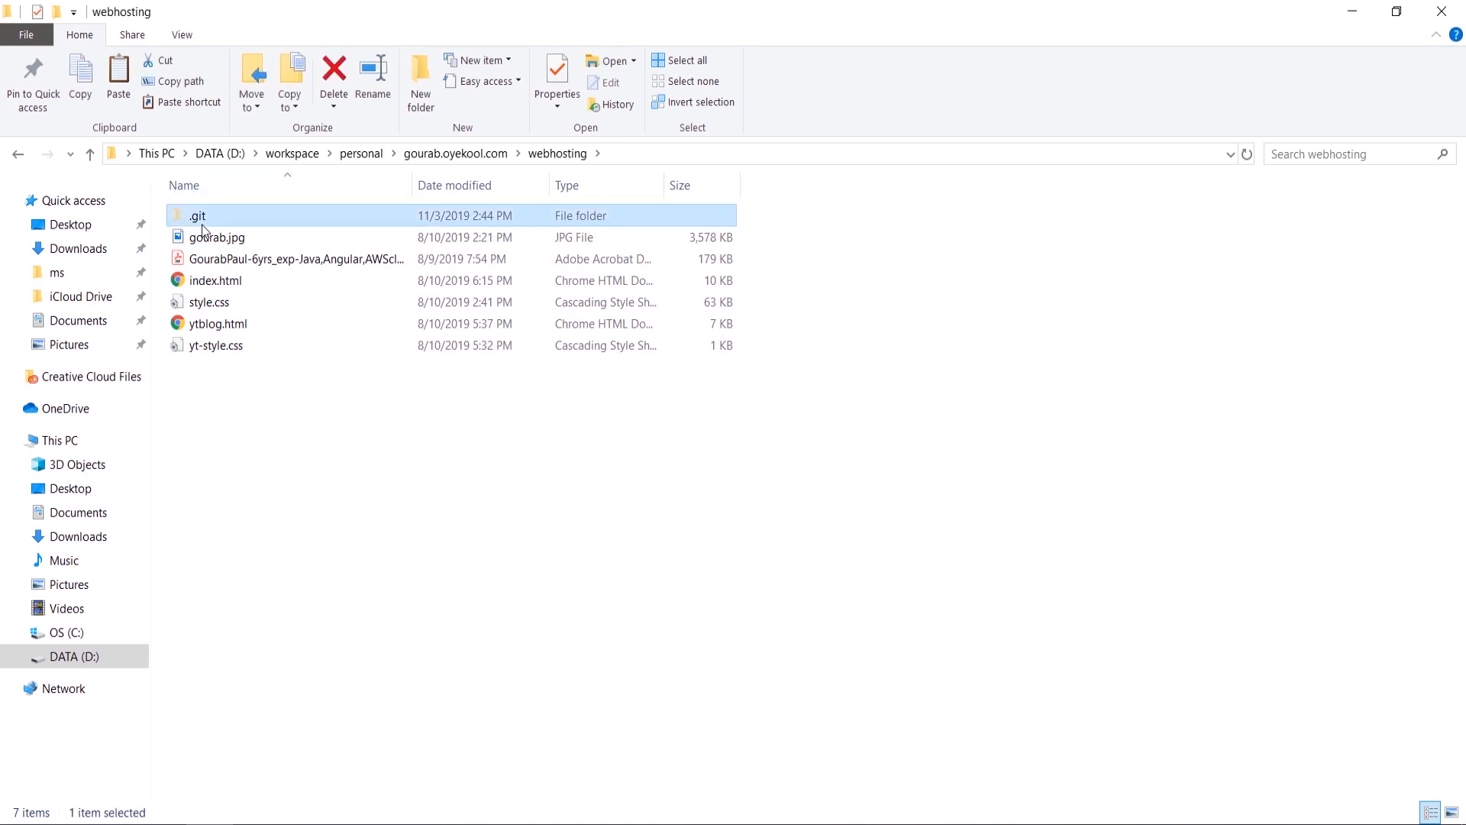
key("alt+Tab")
Step: Run git status to list the untracked files and close the Git downloads tab
type("git ")
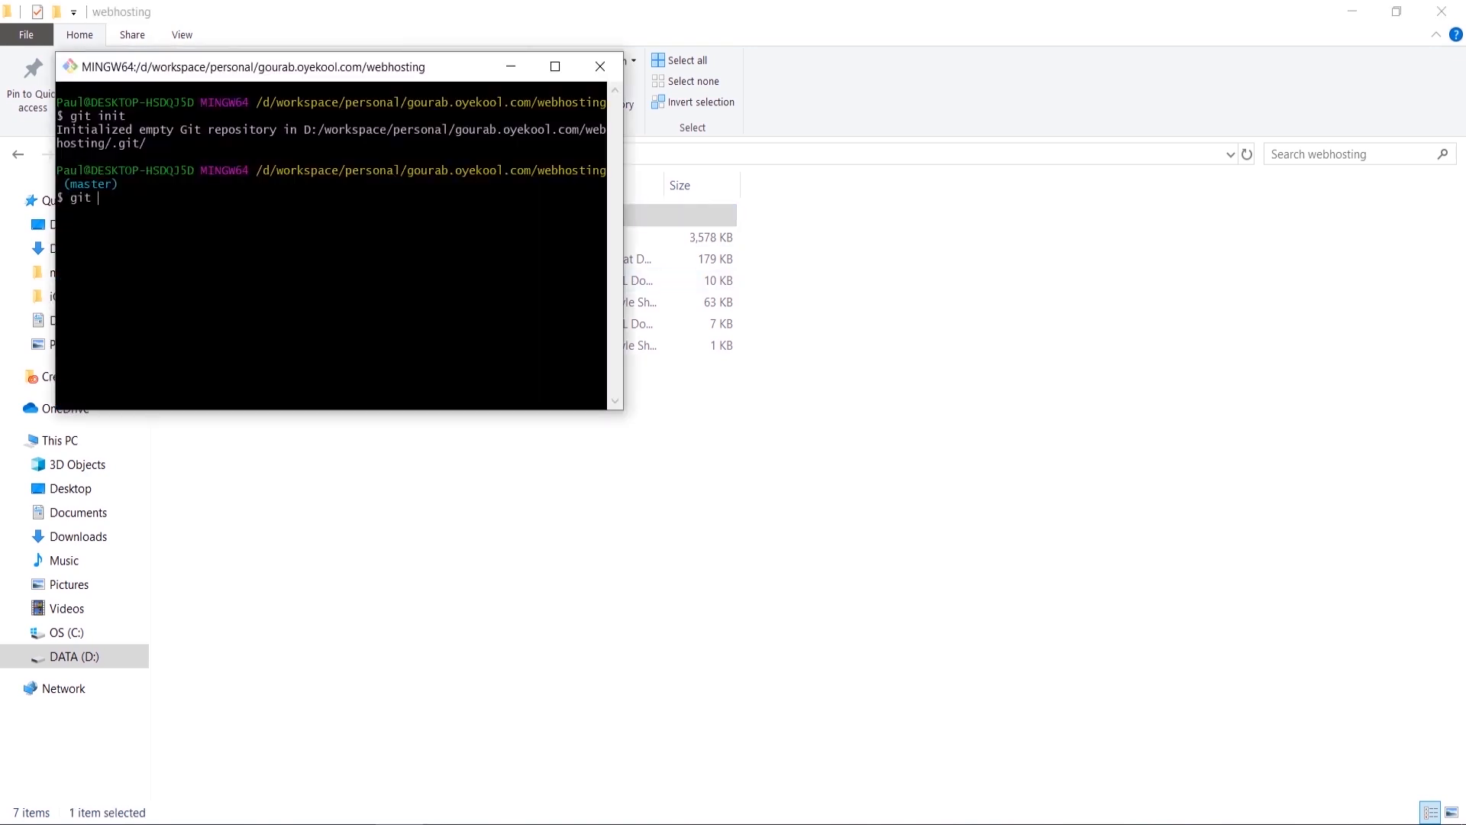
type("add")
key("BackSpace")
key("BackSpace")
key("BackSpace")
key("BackSpace")
type("status")
key("Return")
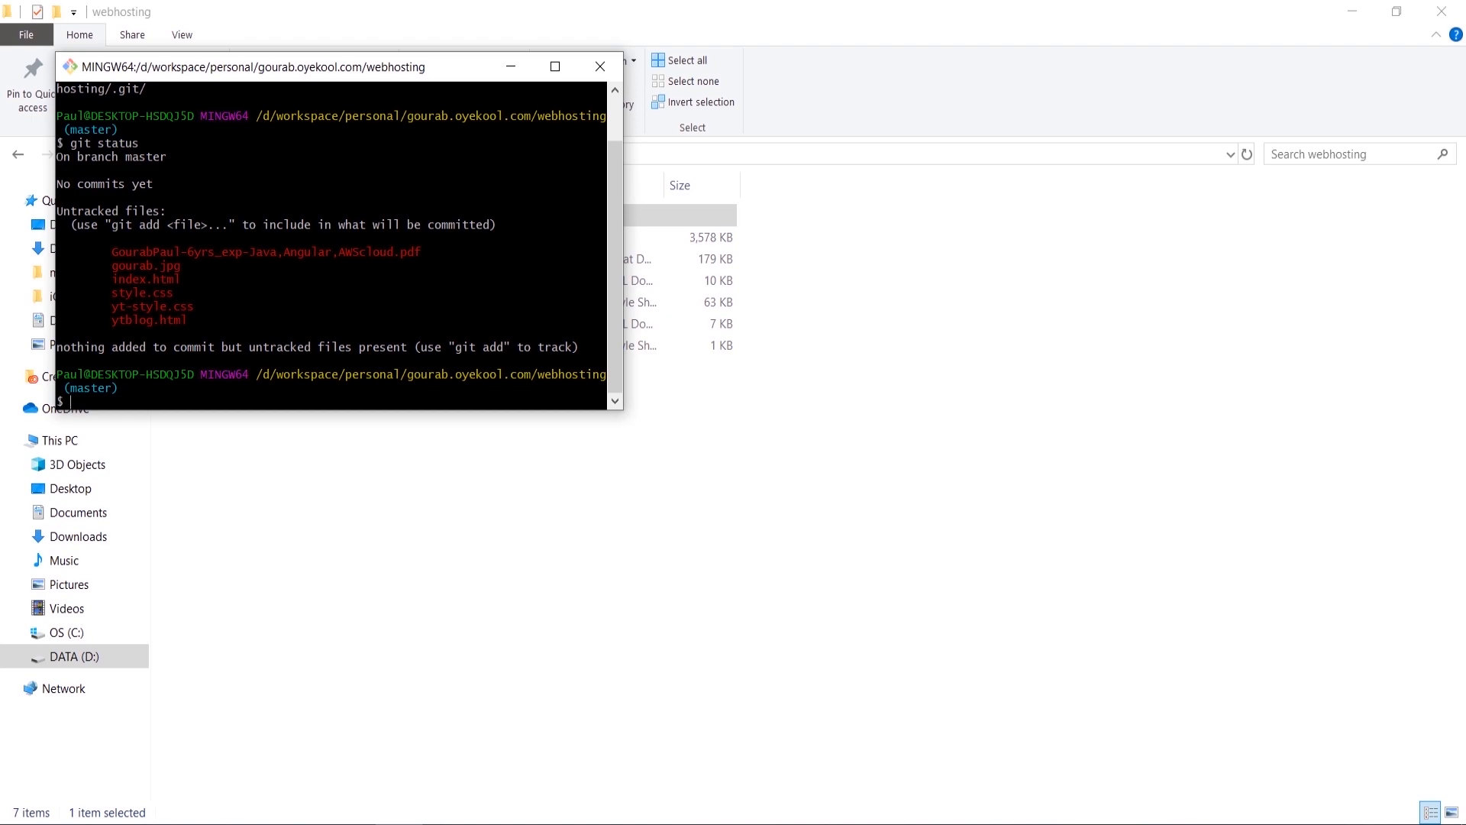
left_click(265, 823)
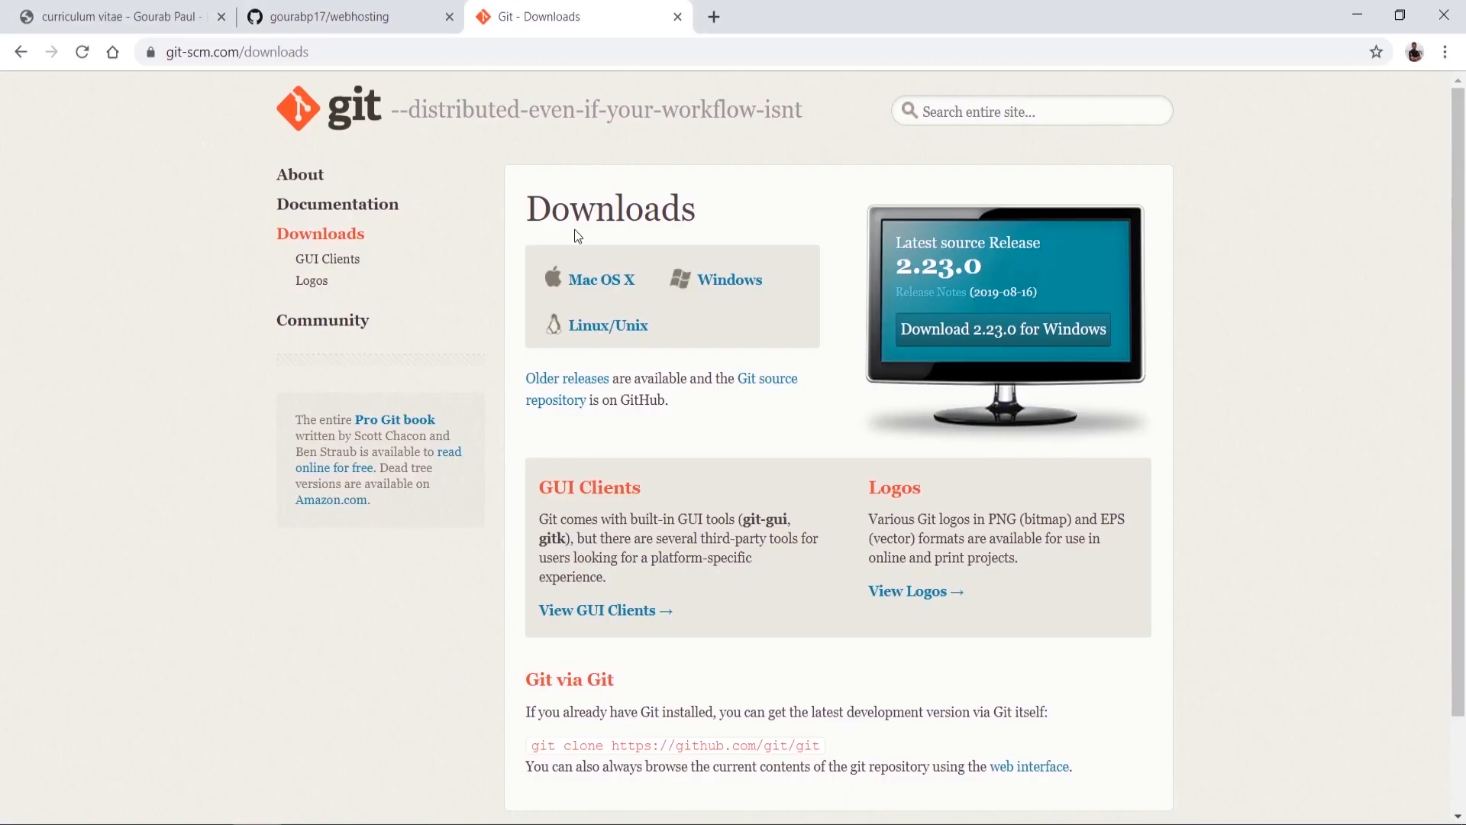
left_click(678, 17)
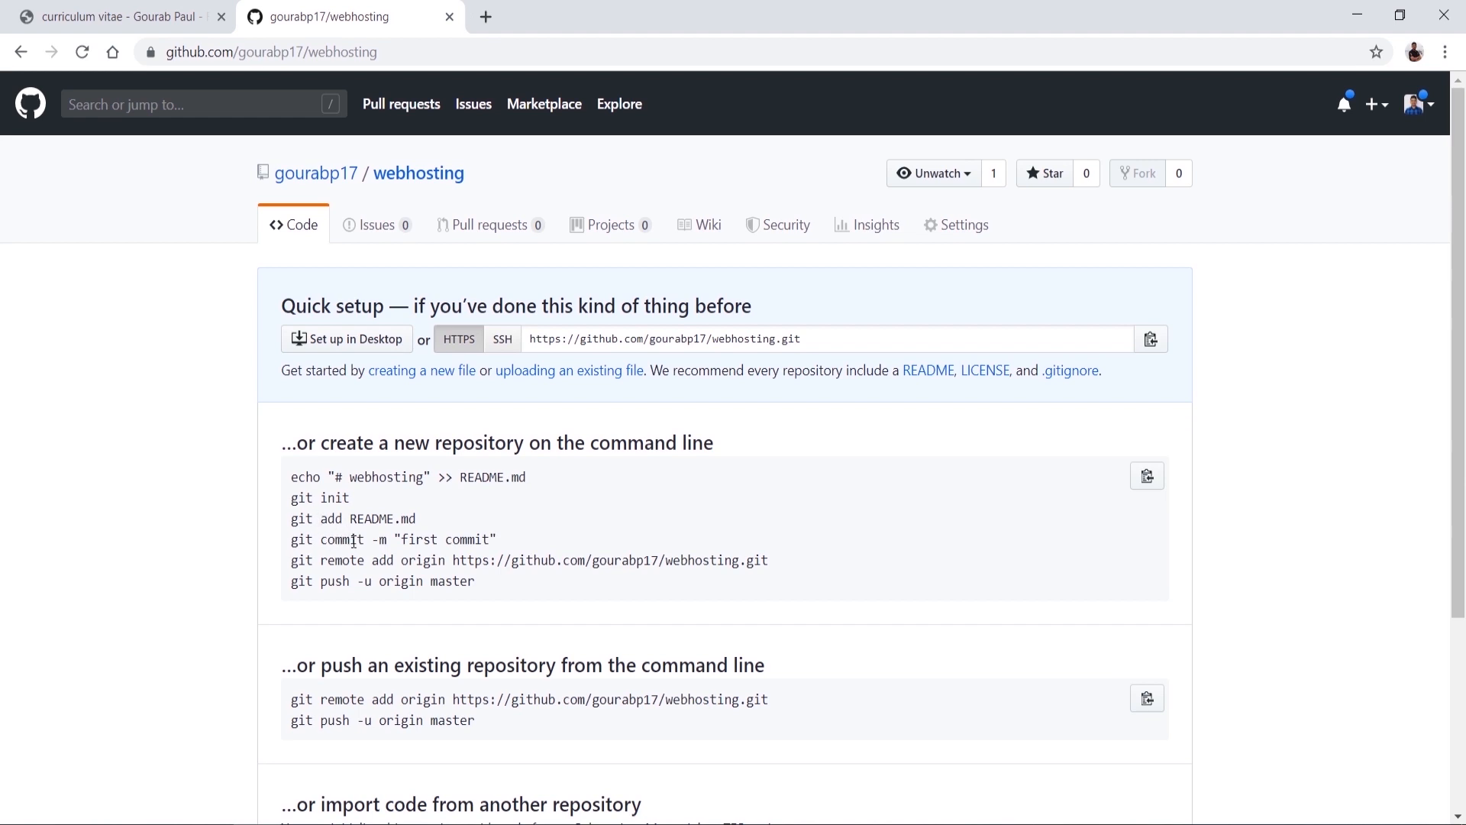
key("alt+Tab")
Step: Stage all files with git add . and commit them as "first commit"
type("git ")
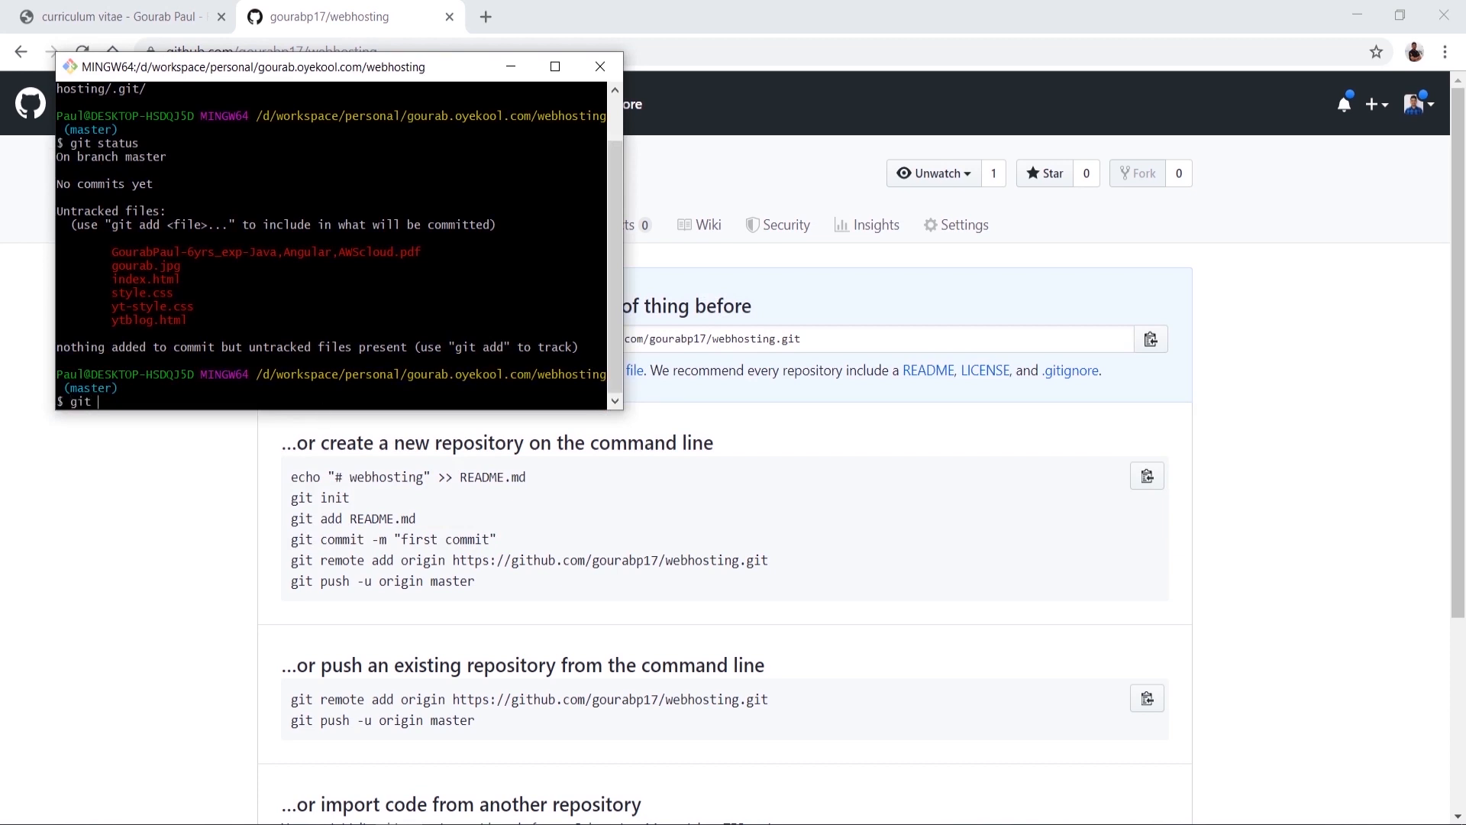
type("add .")
key("Return")
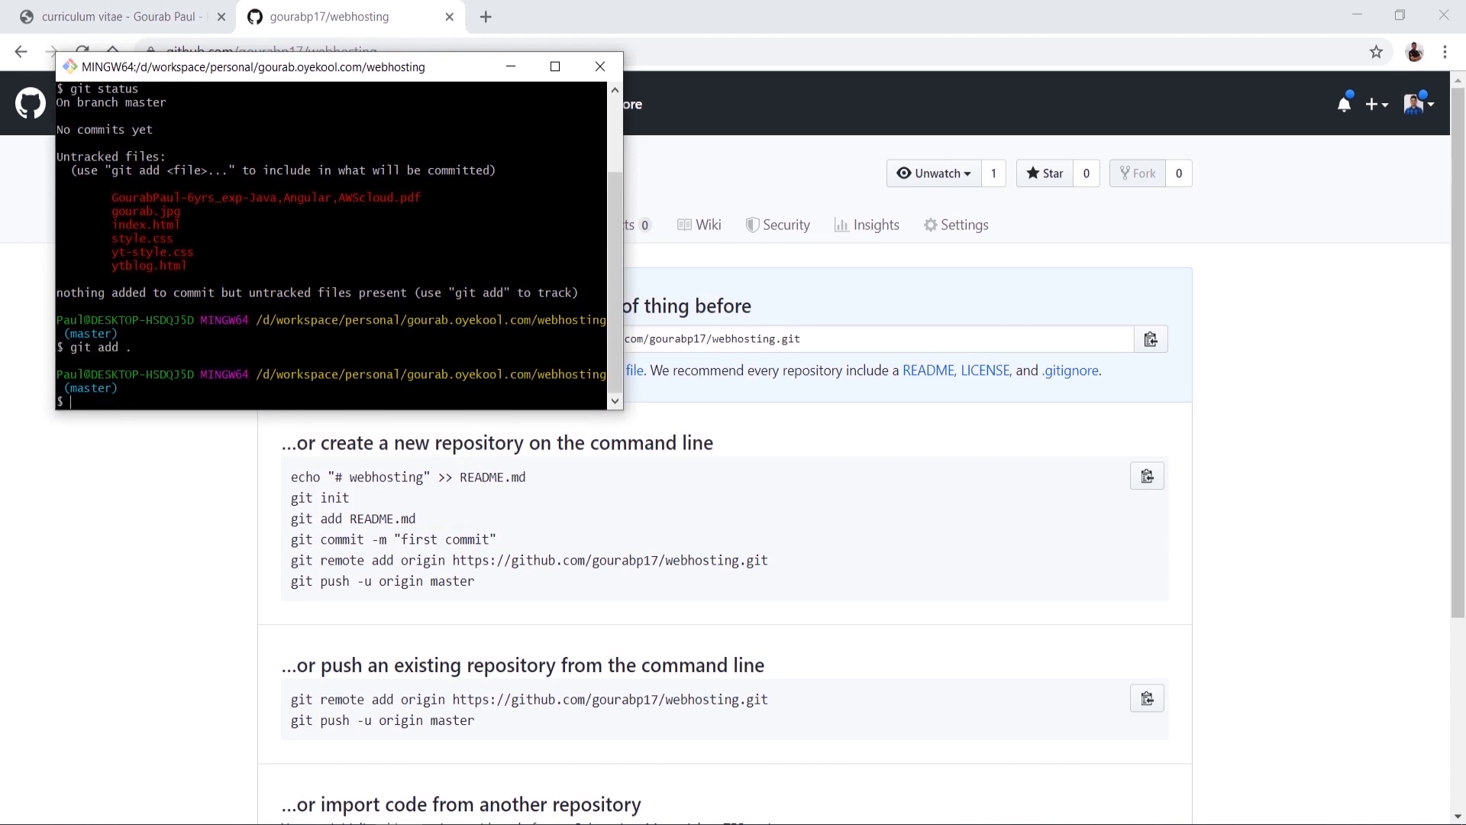
type("git commit -m \"\"first commit")
key("Return")
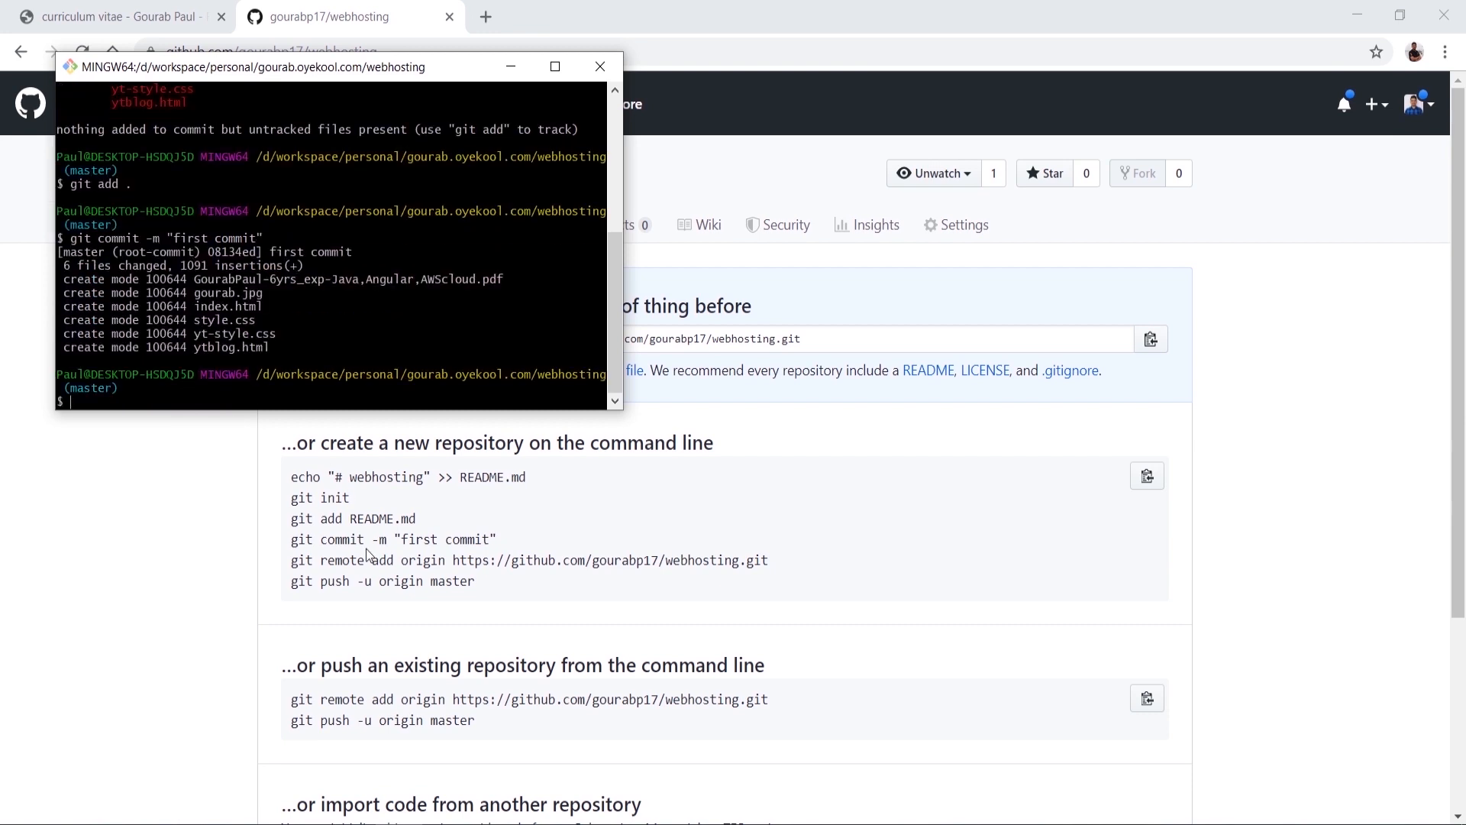
Step: Copy GitHub's git remote add origin command and run it in Git Bash
left_click(401, 567)
triple_click(400, 567)
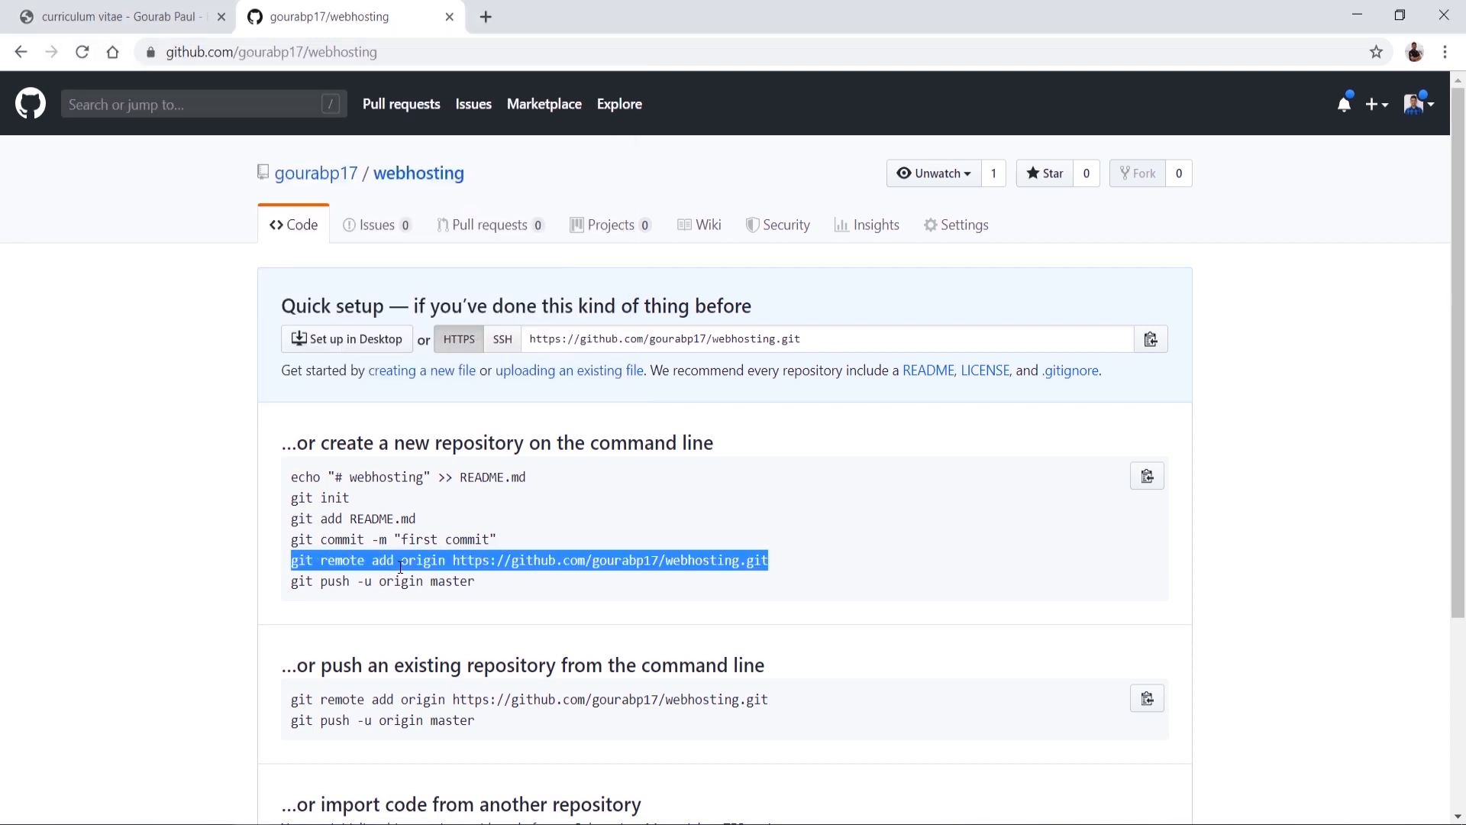
key("alt+Tab")
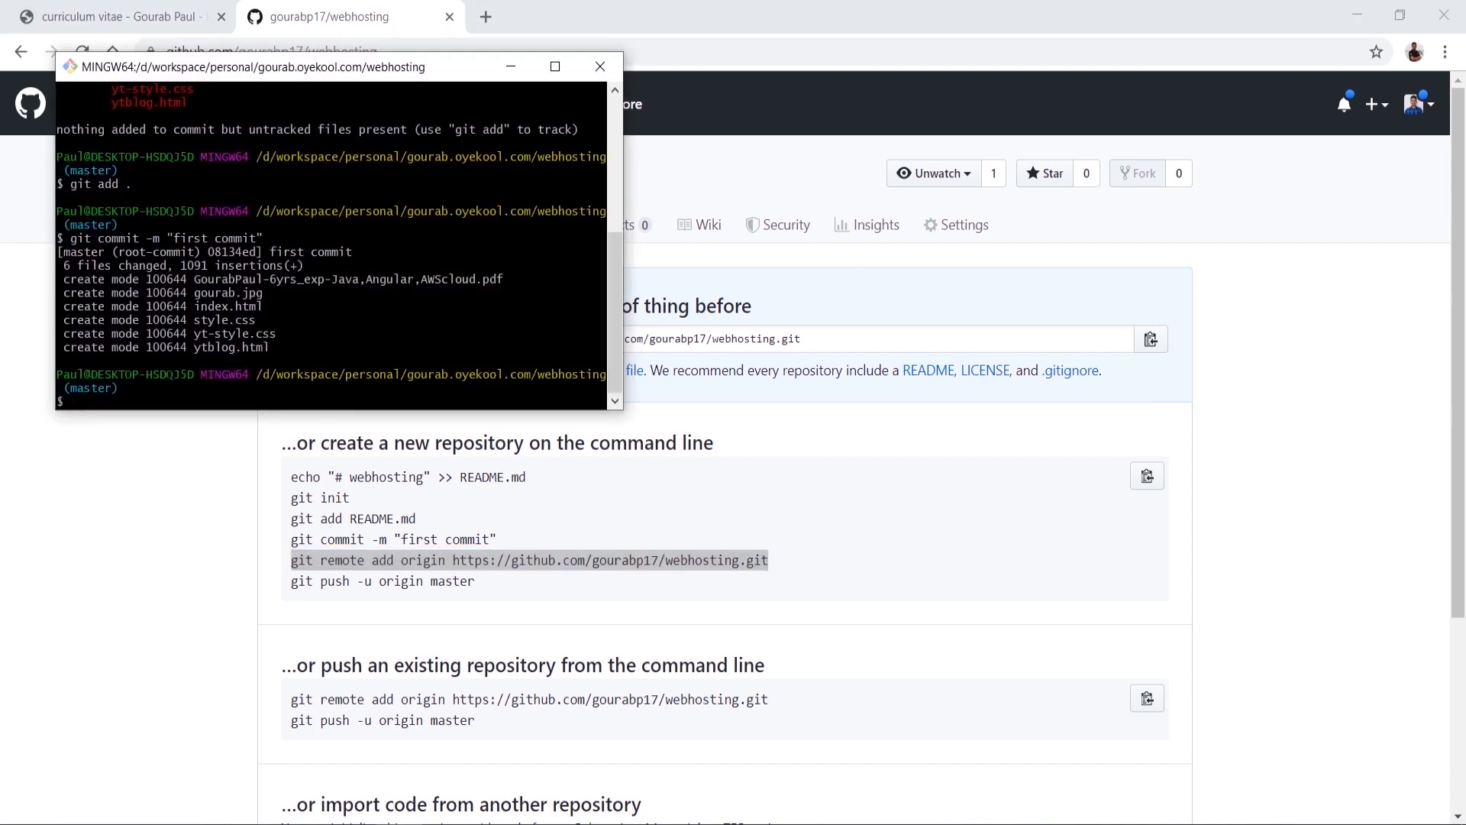
right_click(304, 345)
left_click(328, 397)
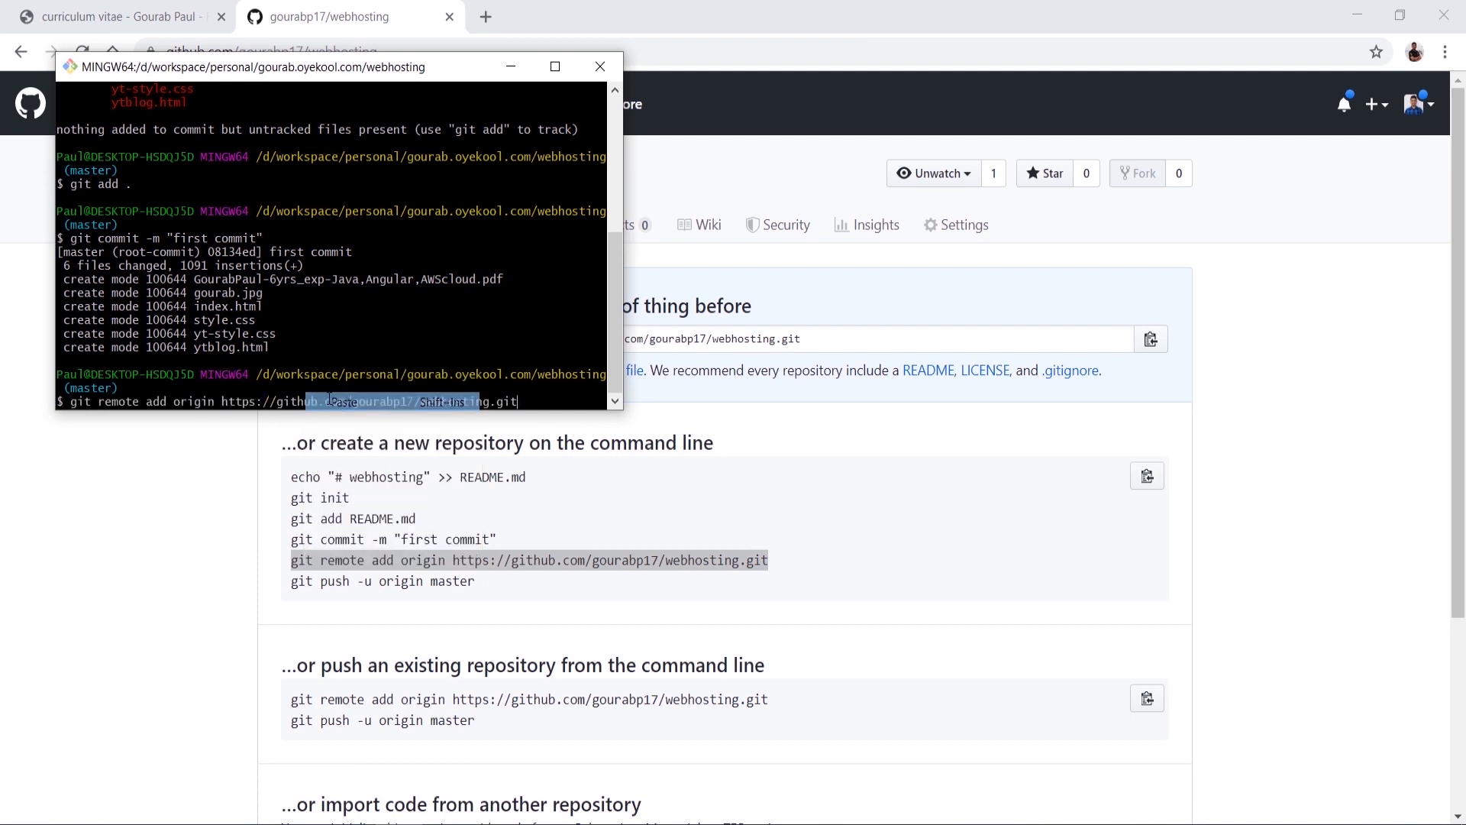
key("Return")
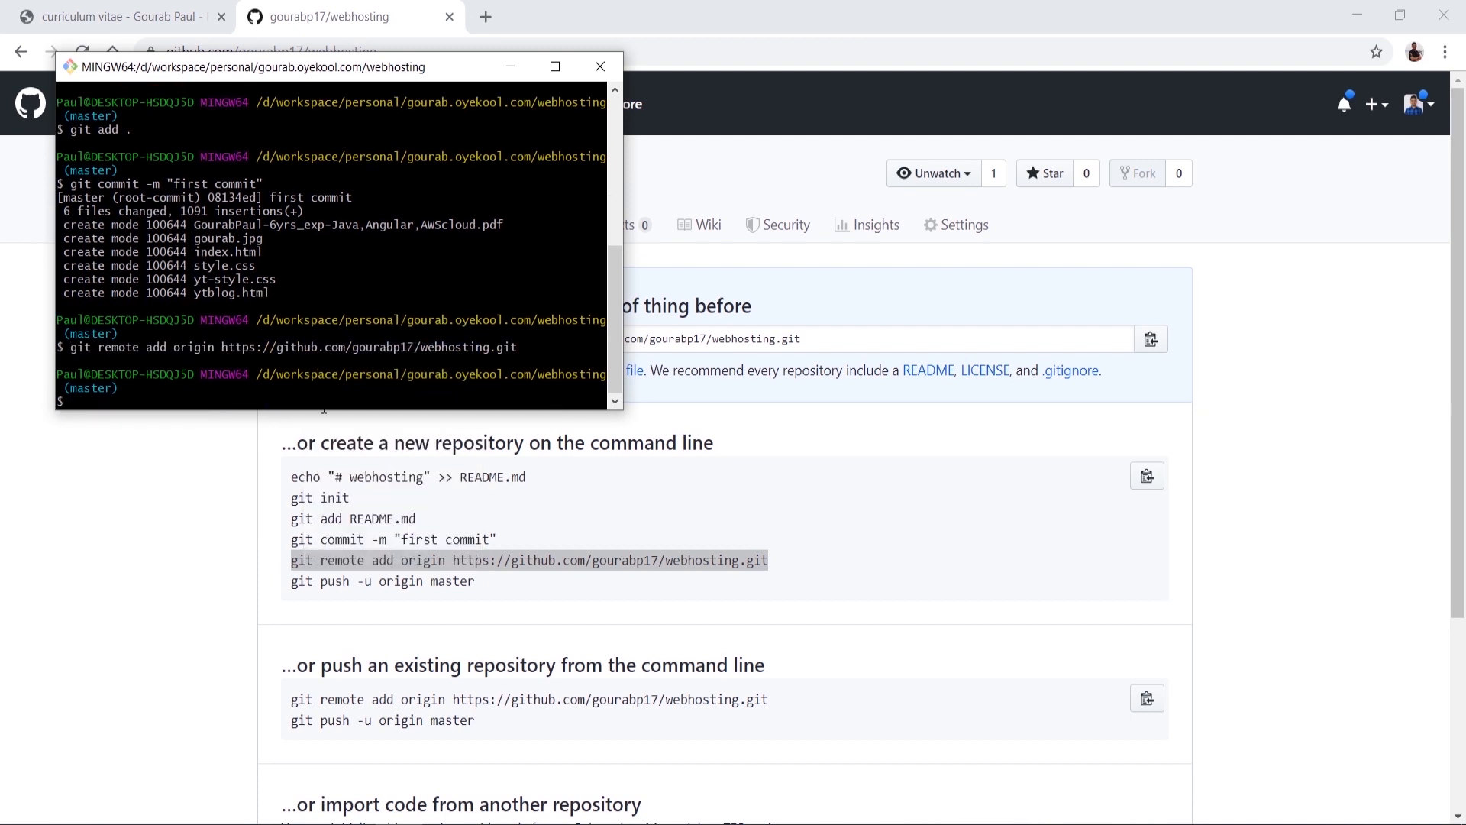
Step: Run git push -u origin master, entering the account username and password
type("git push -u origin master")
key("Return")
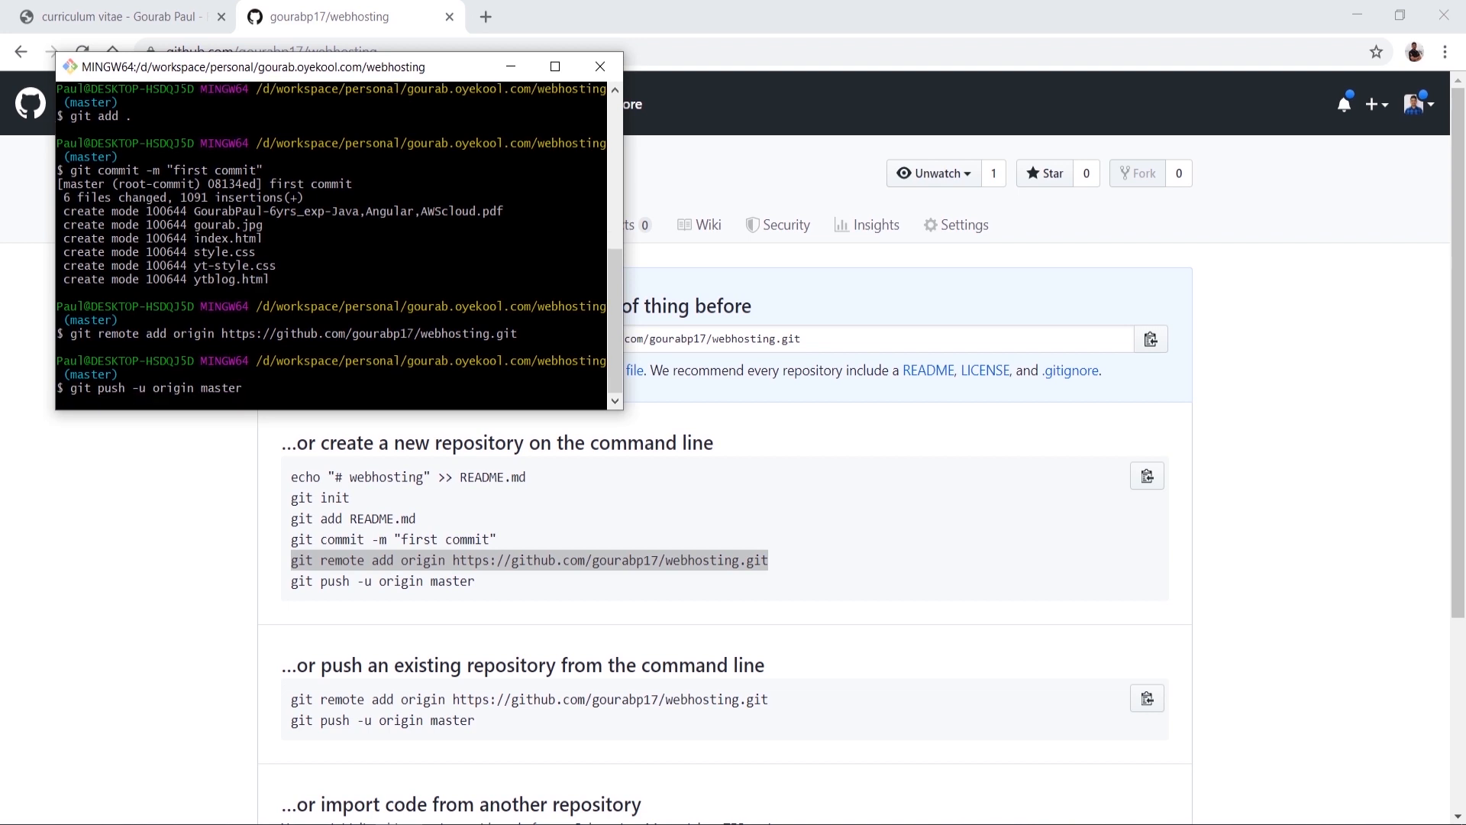
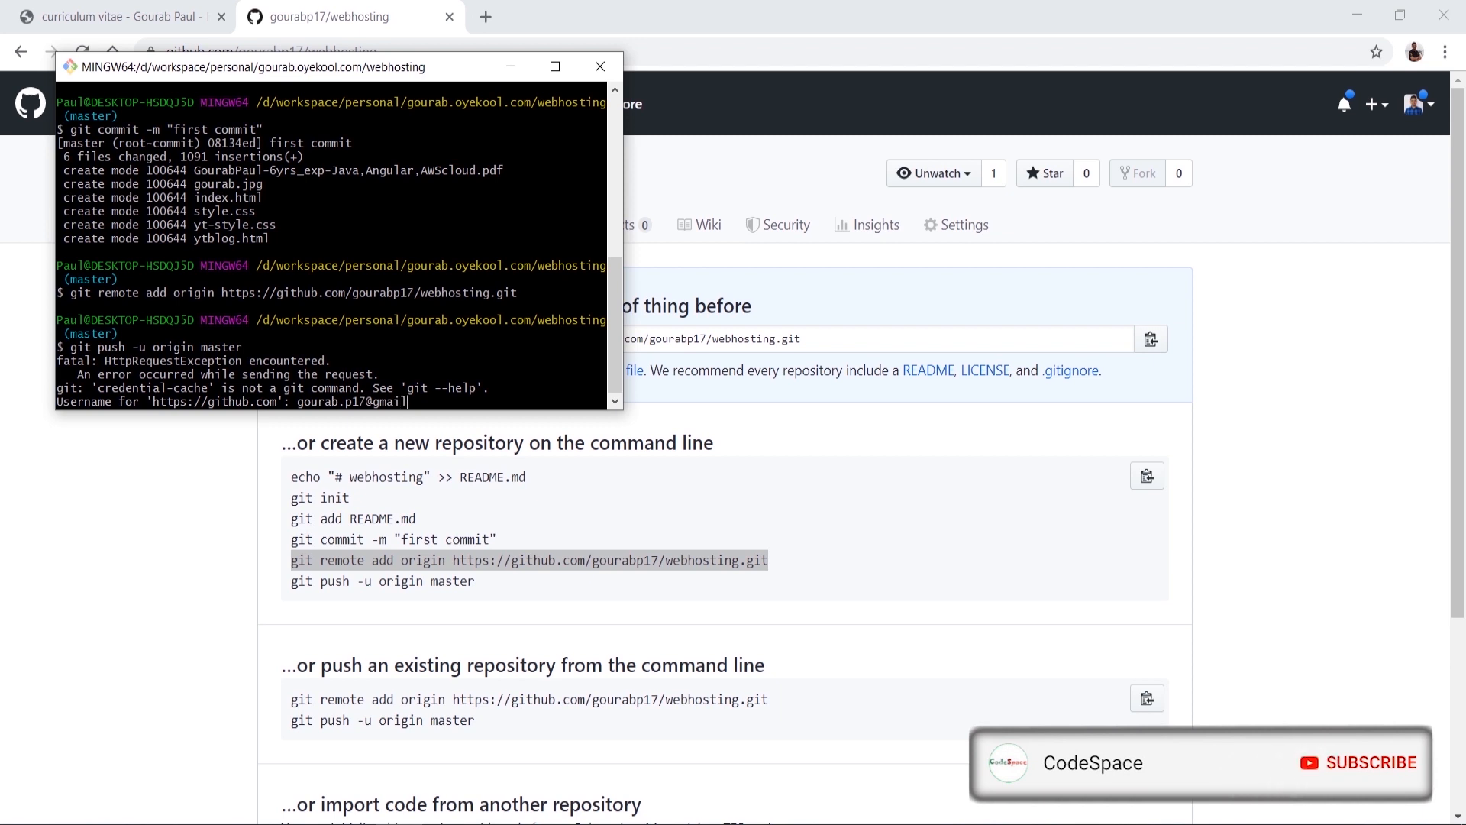
key("Return")
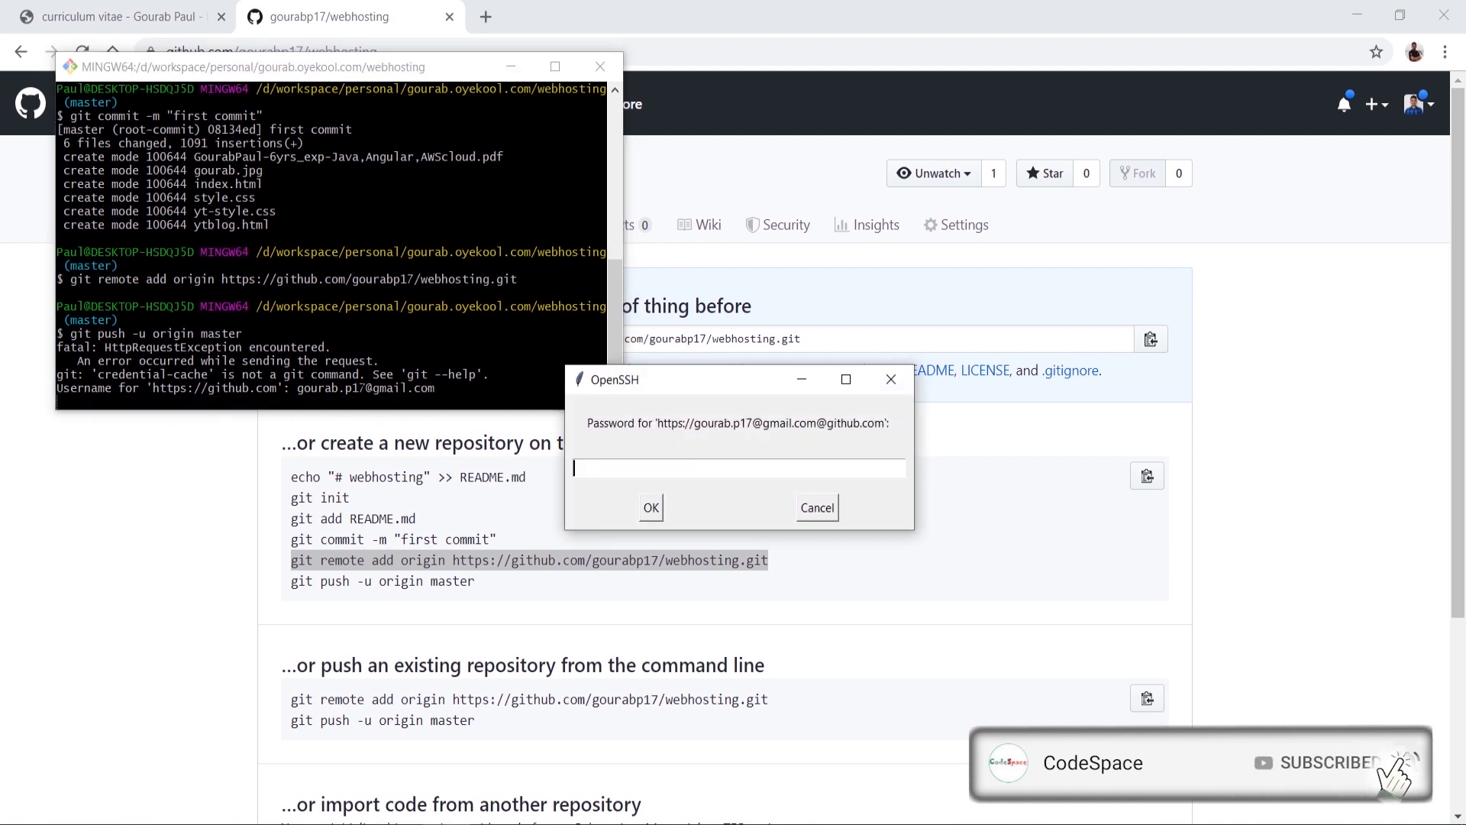
type("*****")
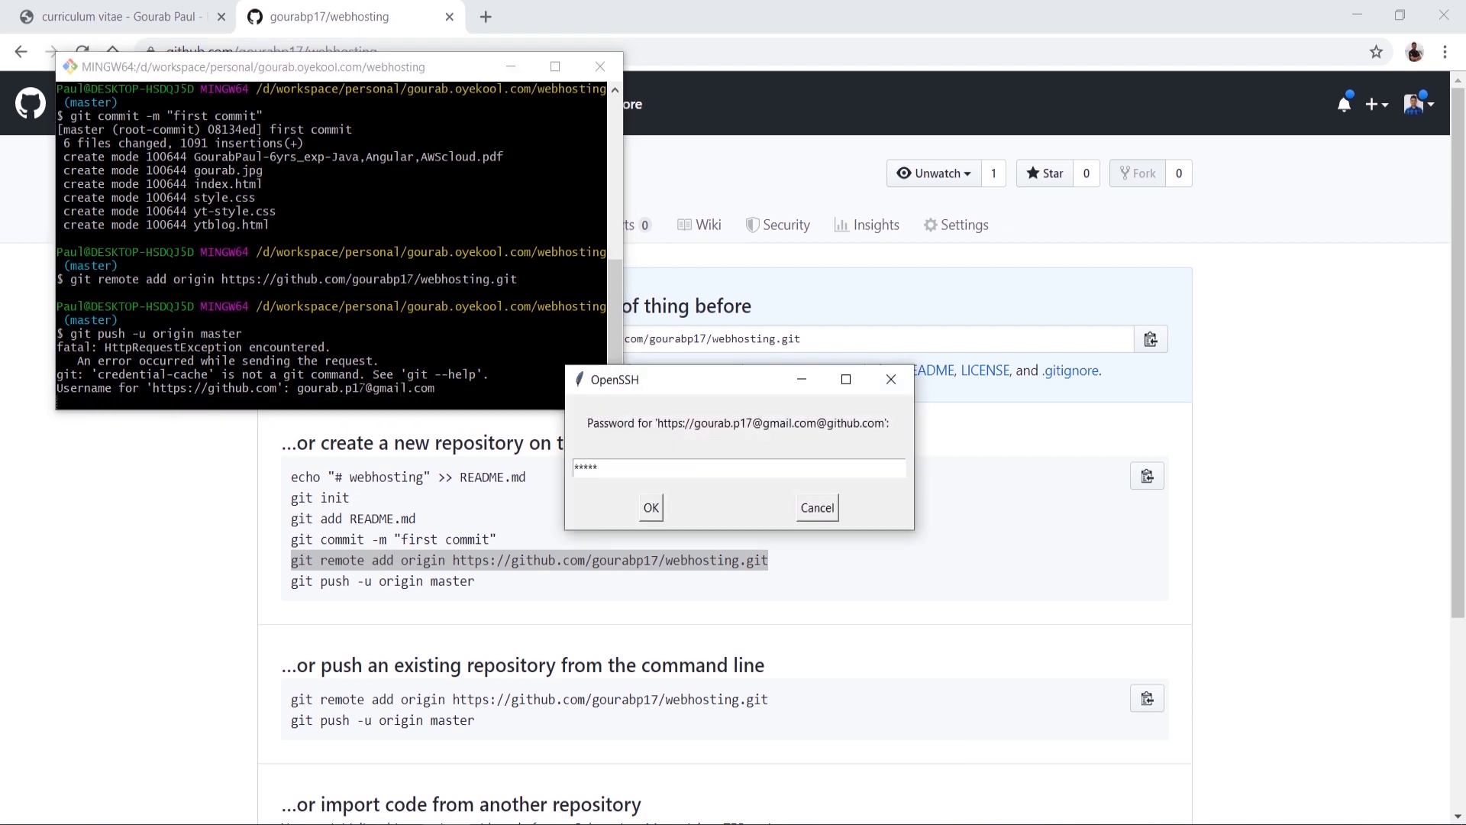
type("***")
key("Return")
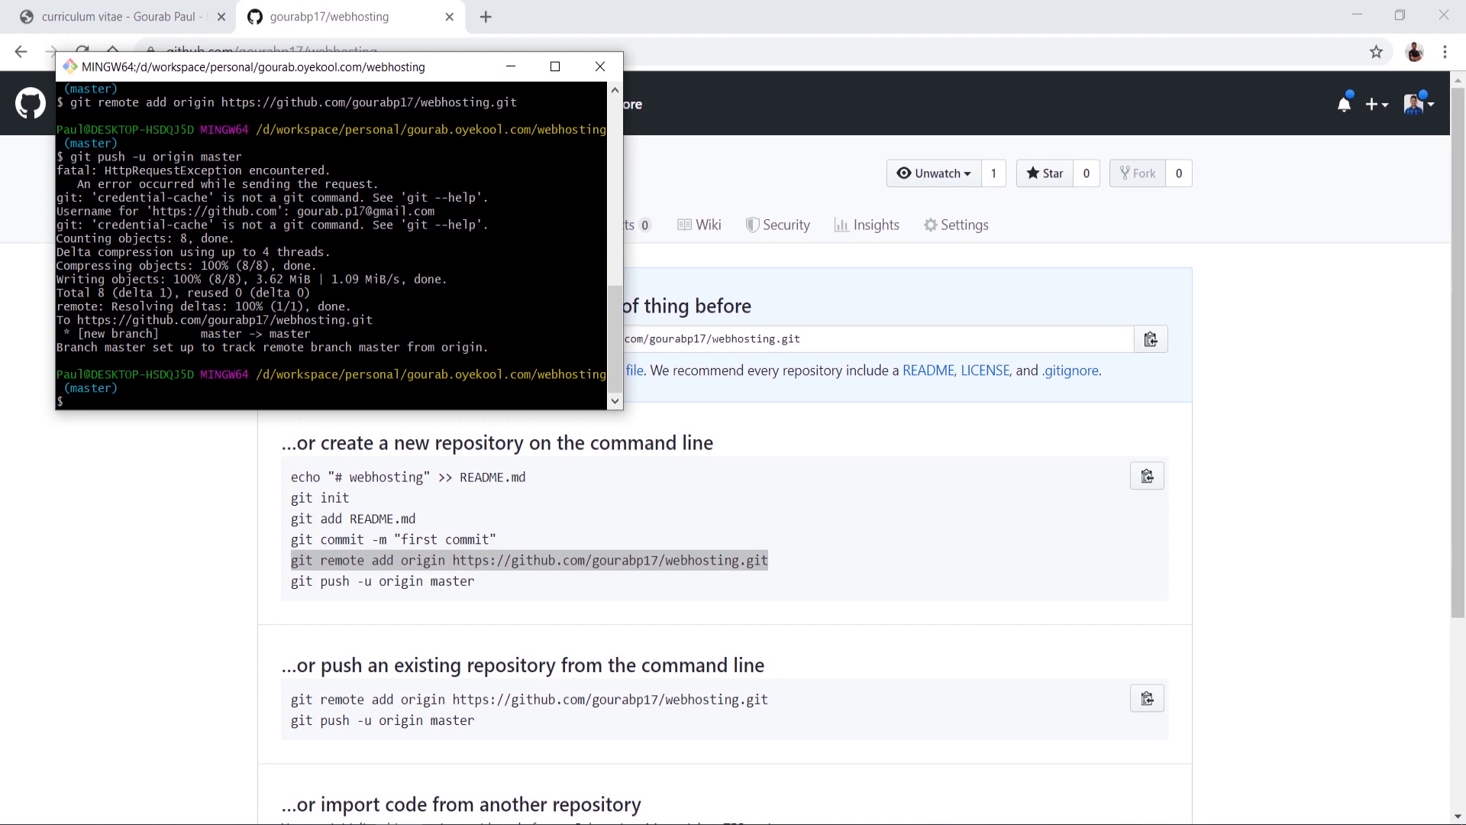
left_click(167, 547)
Step: Reload the repository, then set the GitHub Pages source to the master branch in Settings
scroll(167, 548, "down", 2)
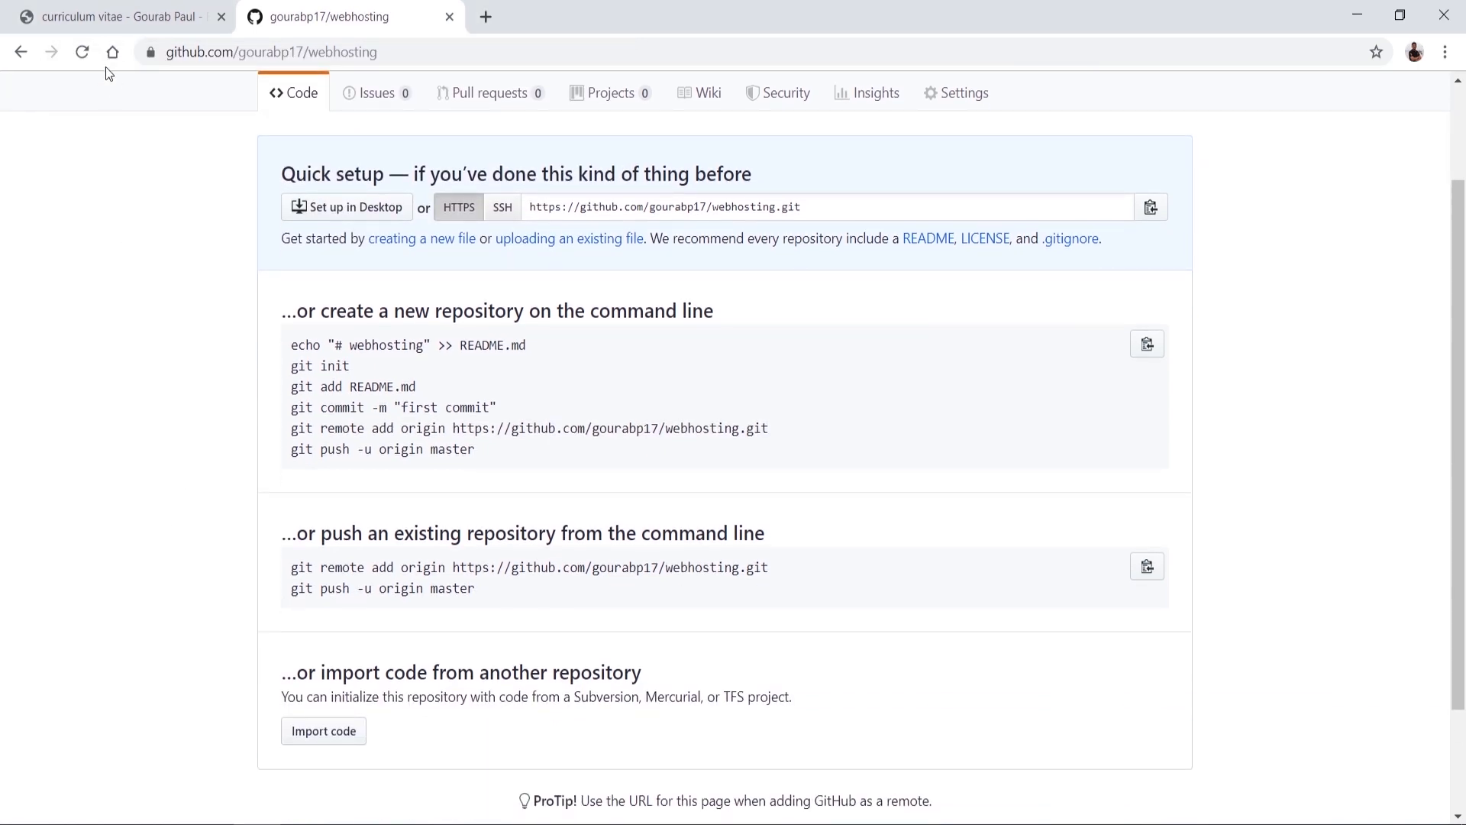
left_click(82, 52)
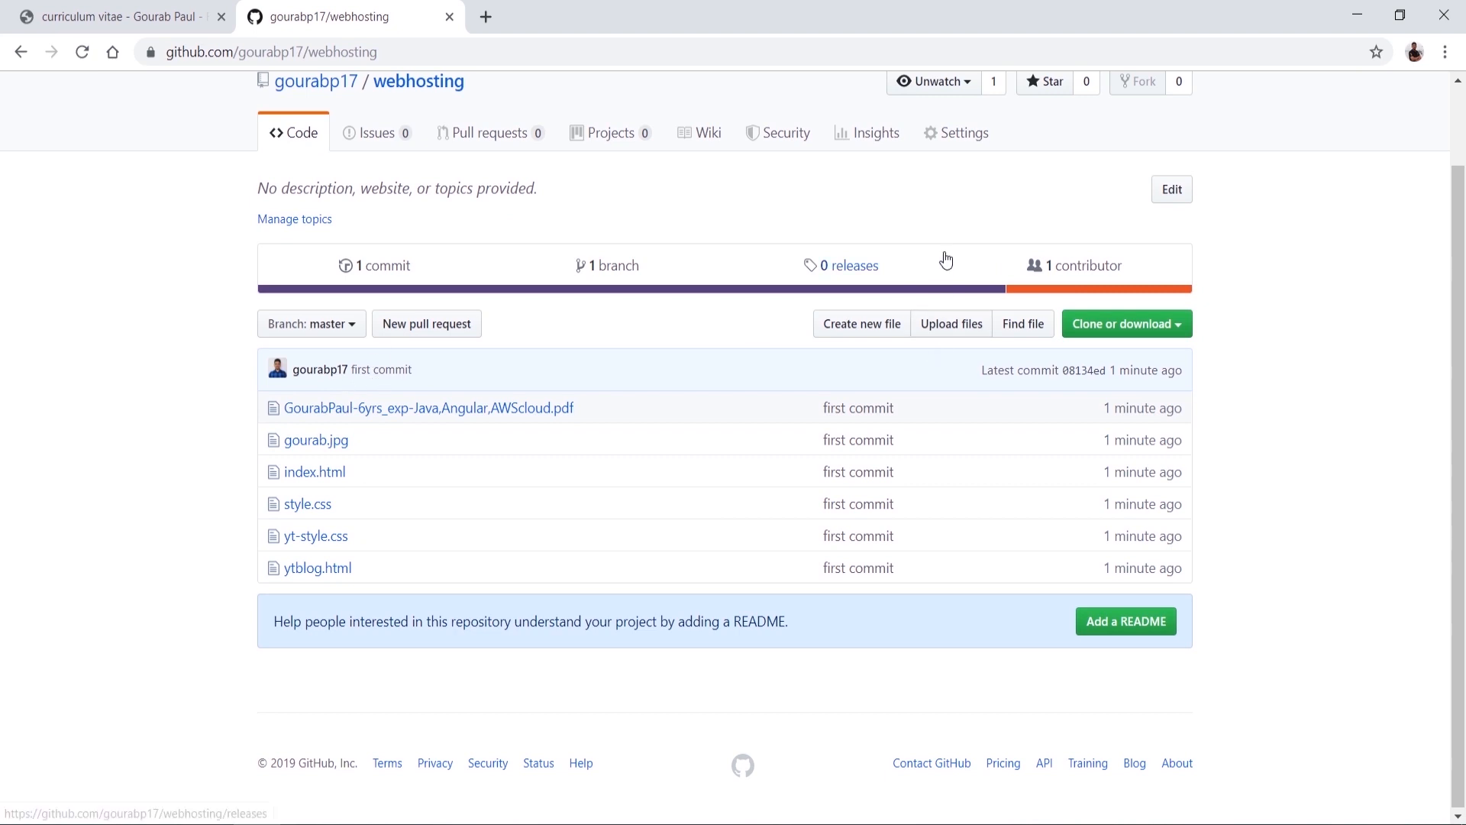
left_click(944, 141)
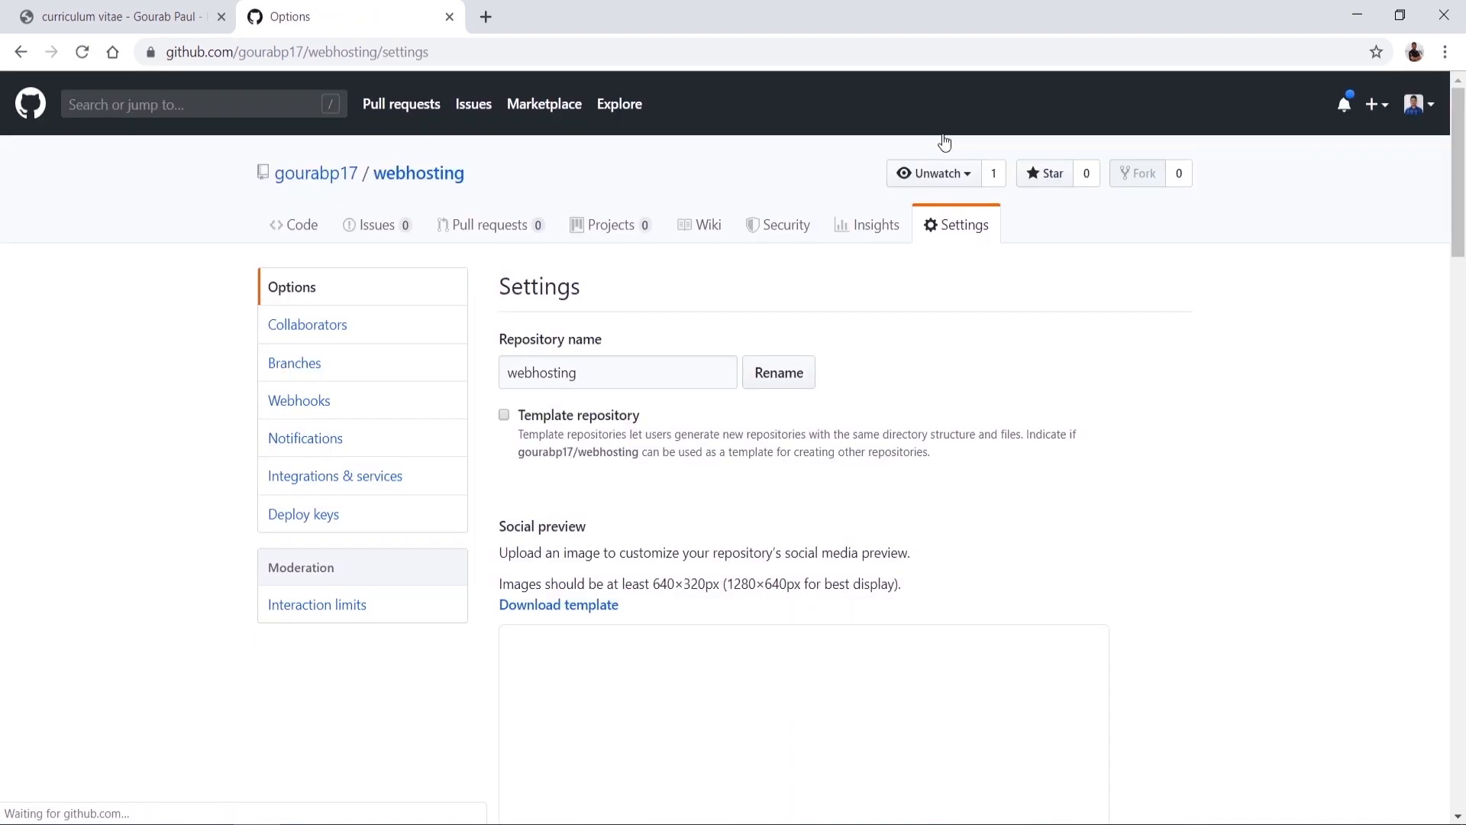
scroll(672, 611, "down", 20)
scroll(673, 607, "down", 10)
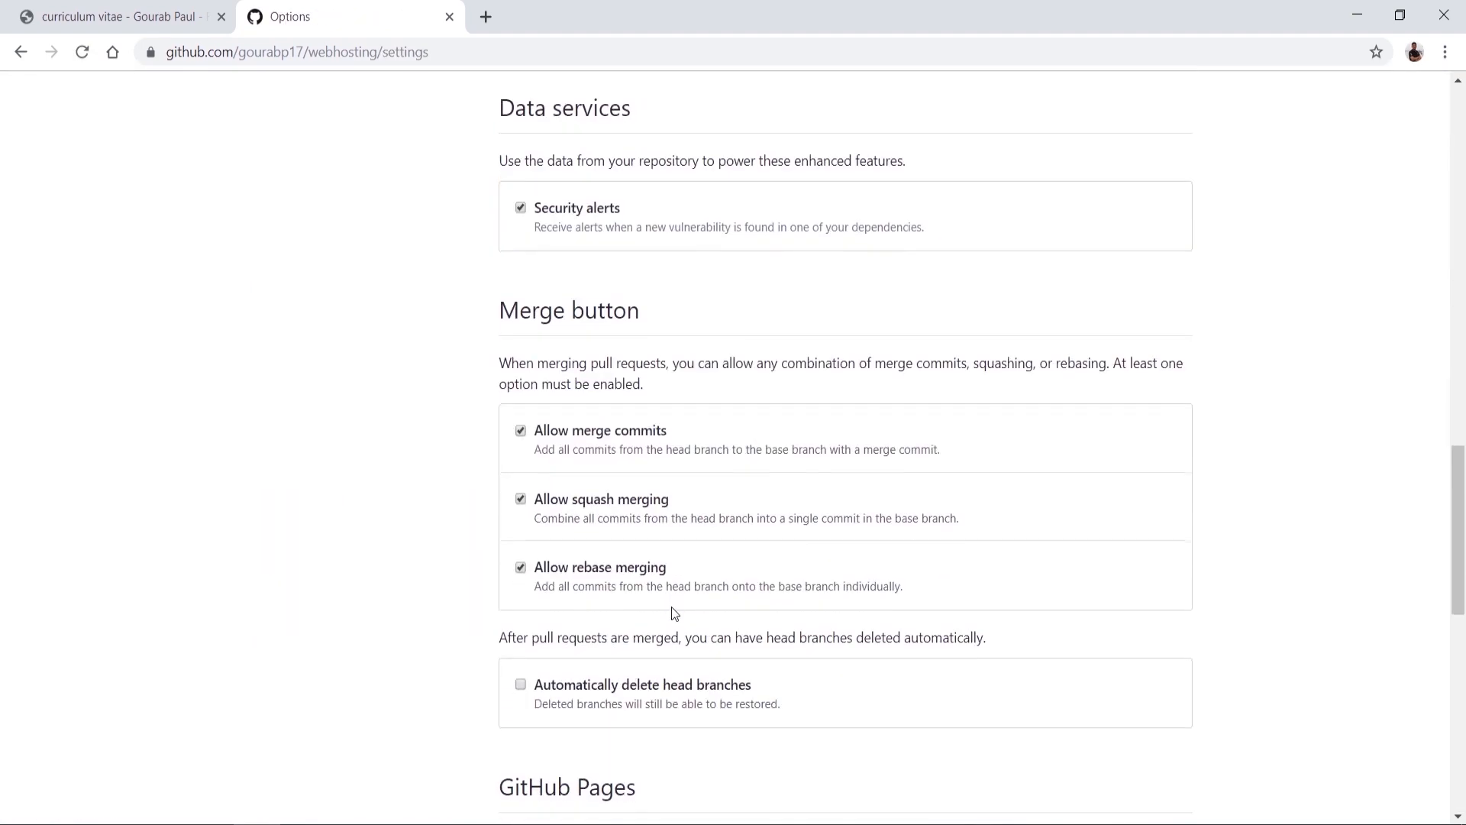
left_click(569, 564)
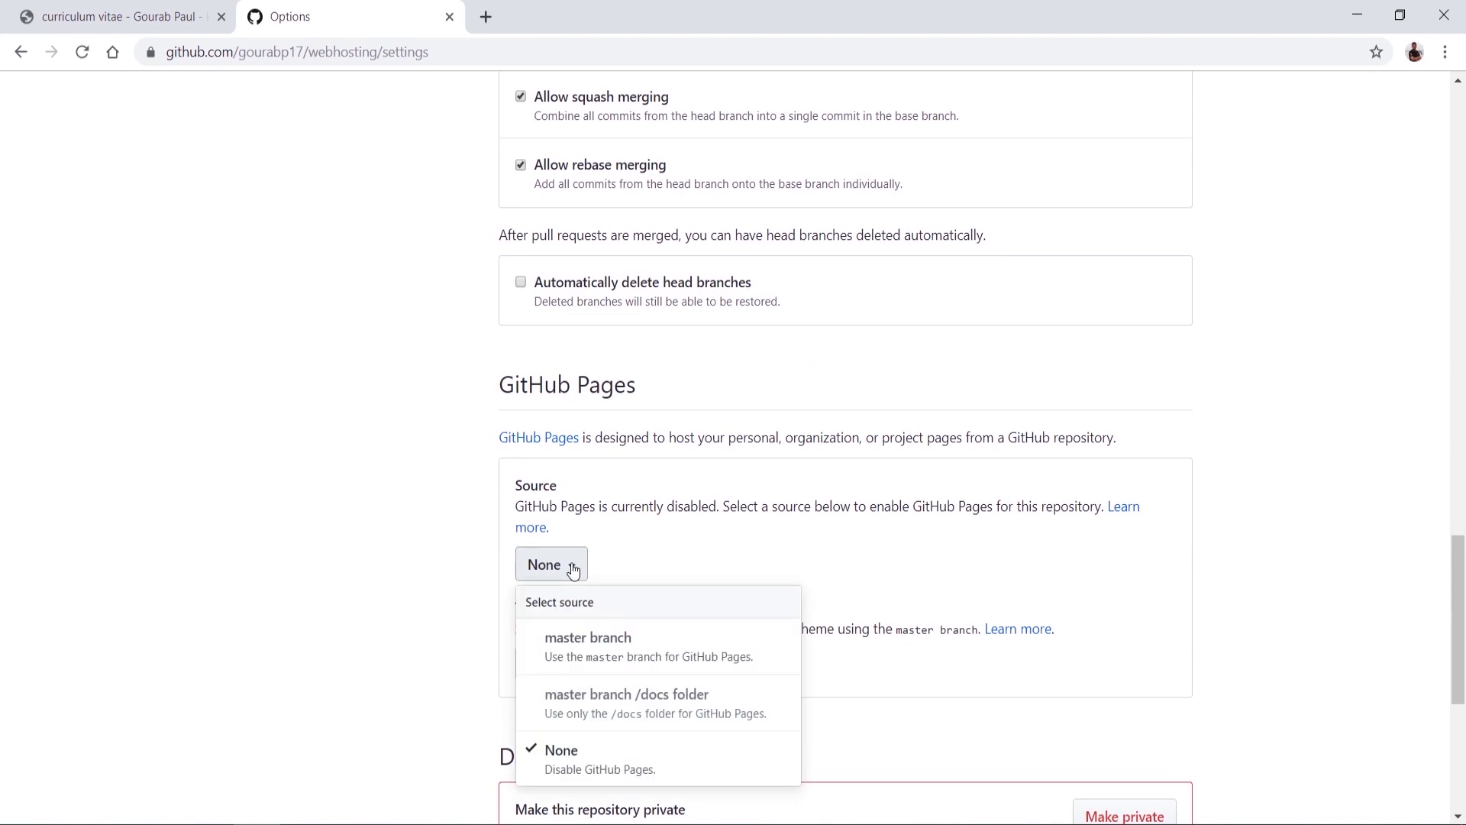
left_click(575, 655)
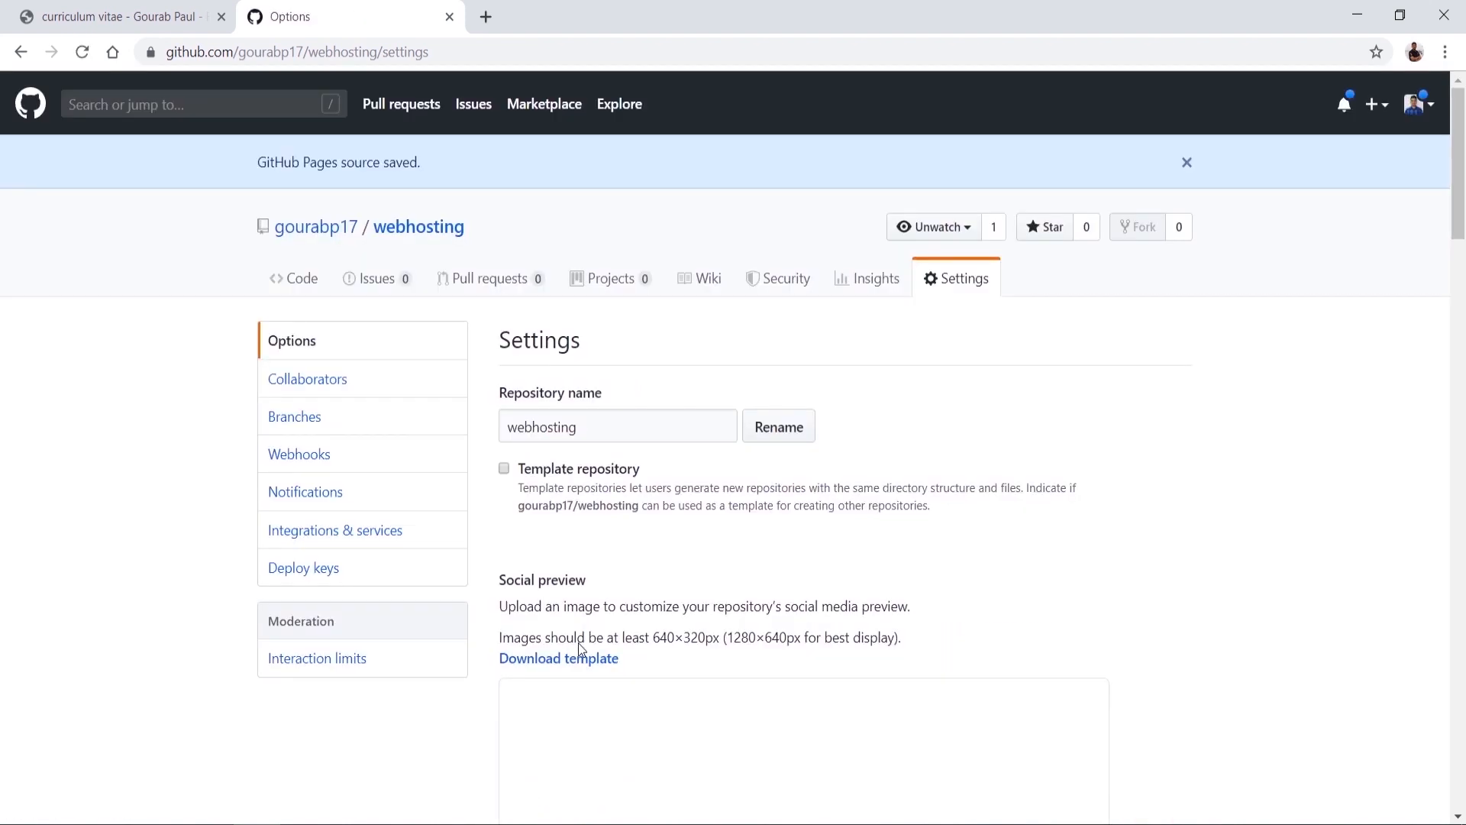
scroll(578, 649, "down", 15)
scroll(579, 649, "down", 9)
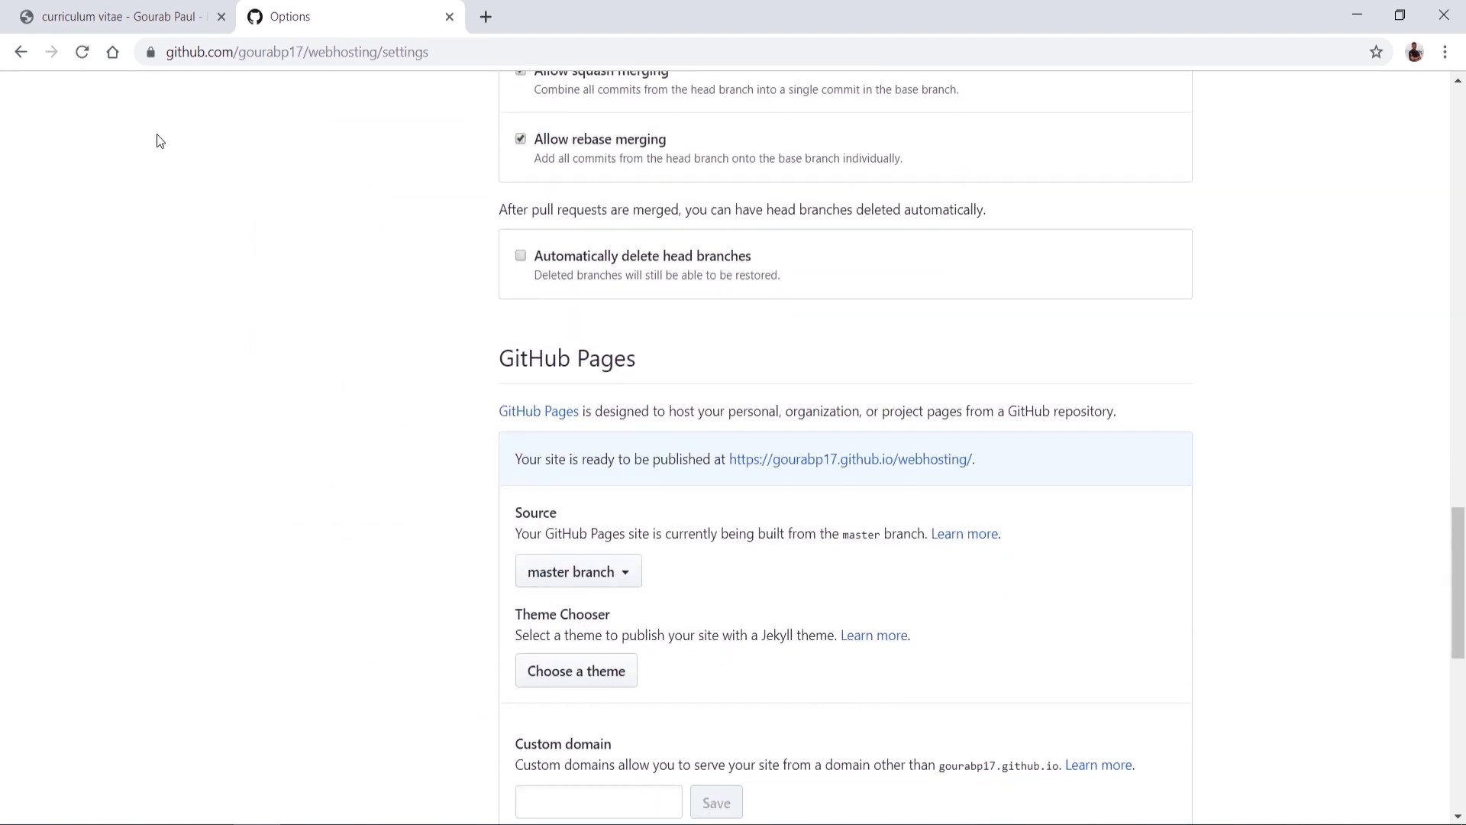
Step: Reload Settings to confirm the Pages site is published and open its URL in a new tab
left_click(82, 52)
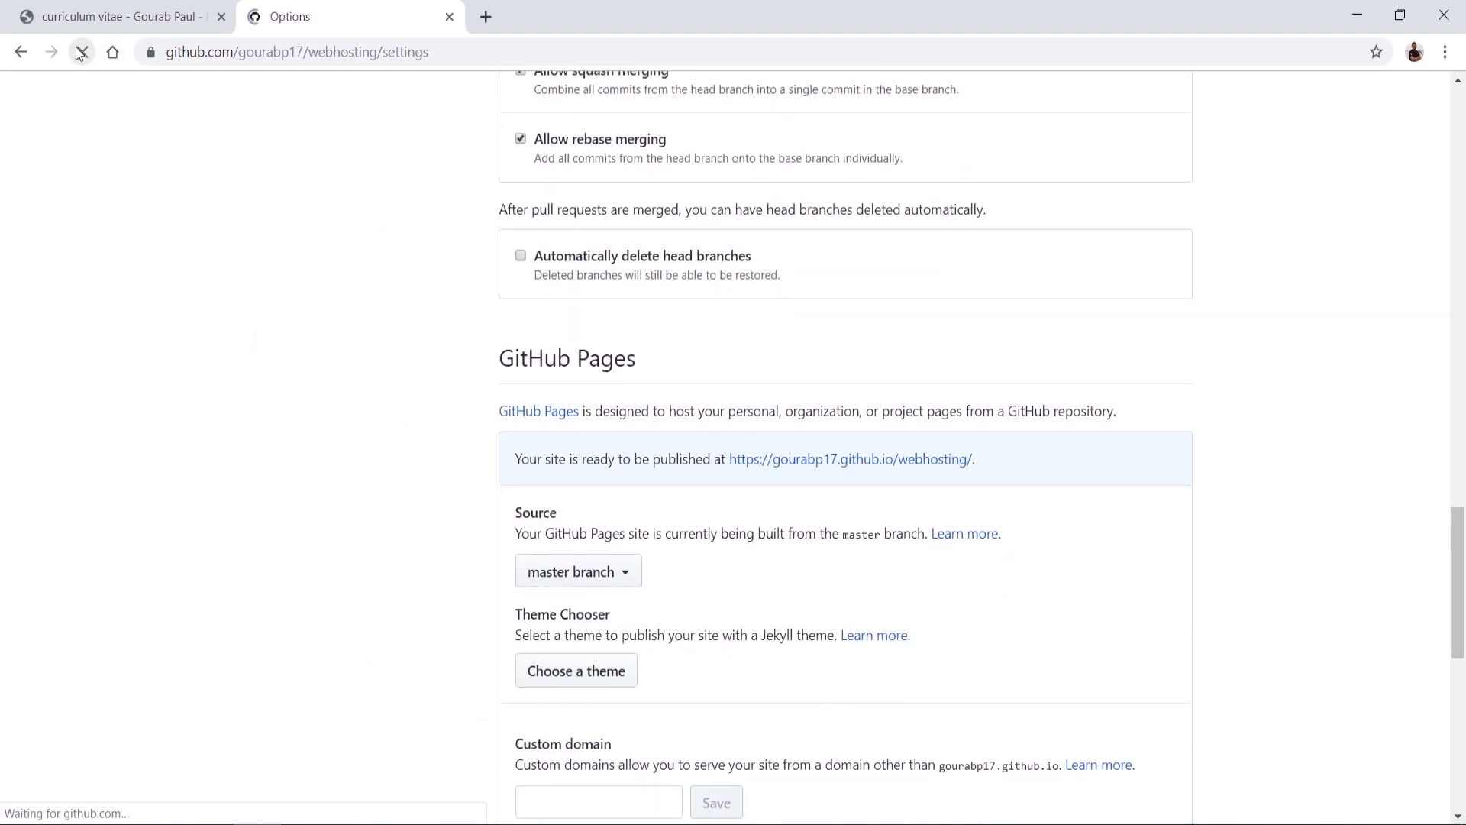
scroll(305, 331, "up", 20)
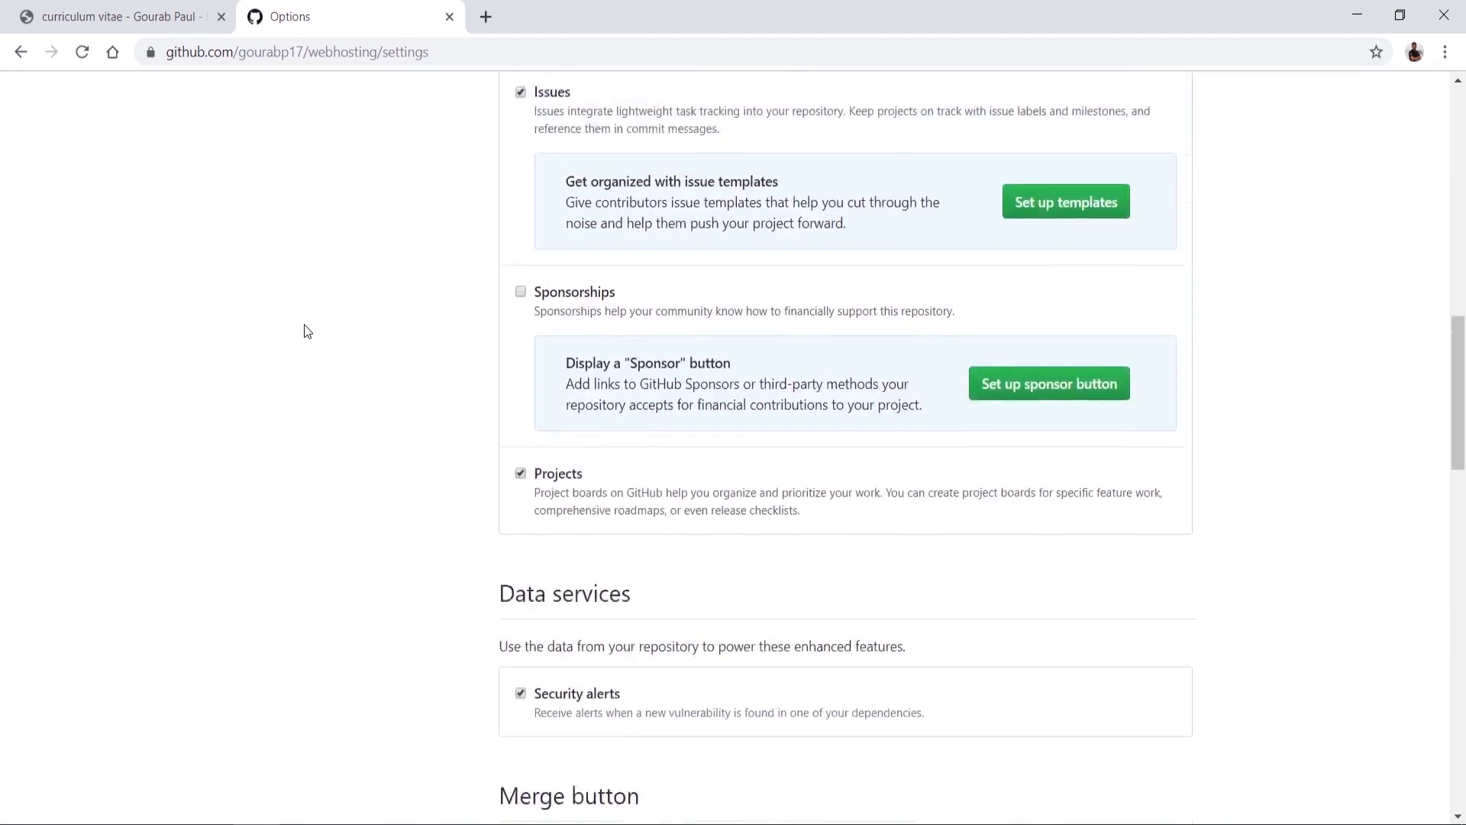
scroll(305, 331, "up", 3)
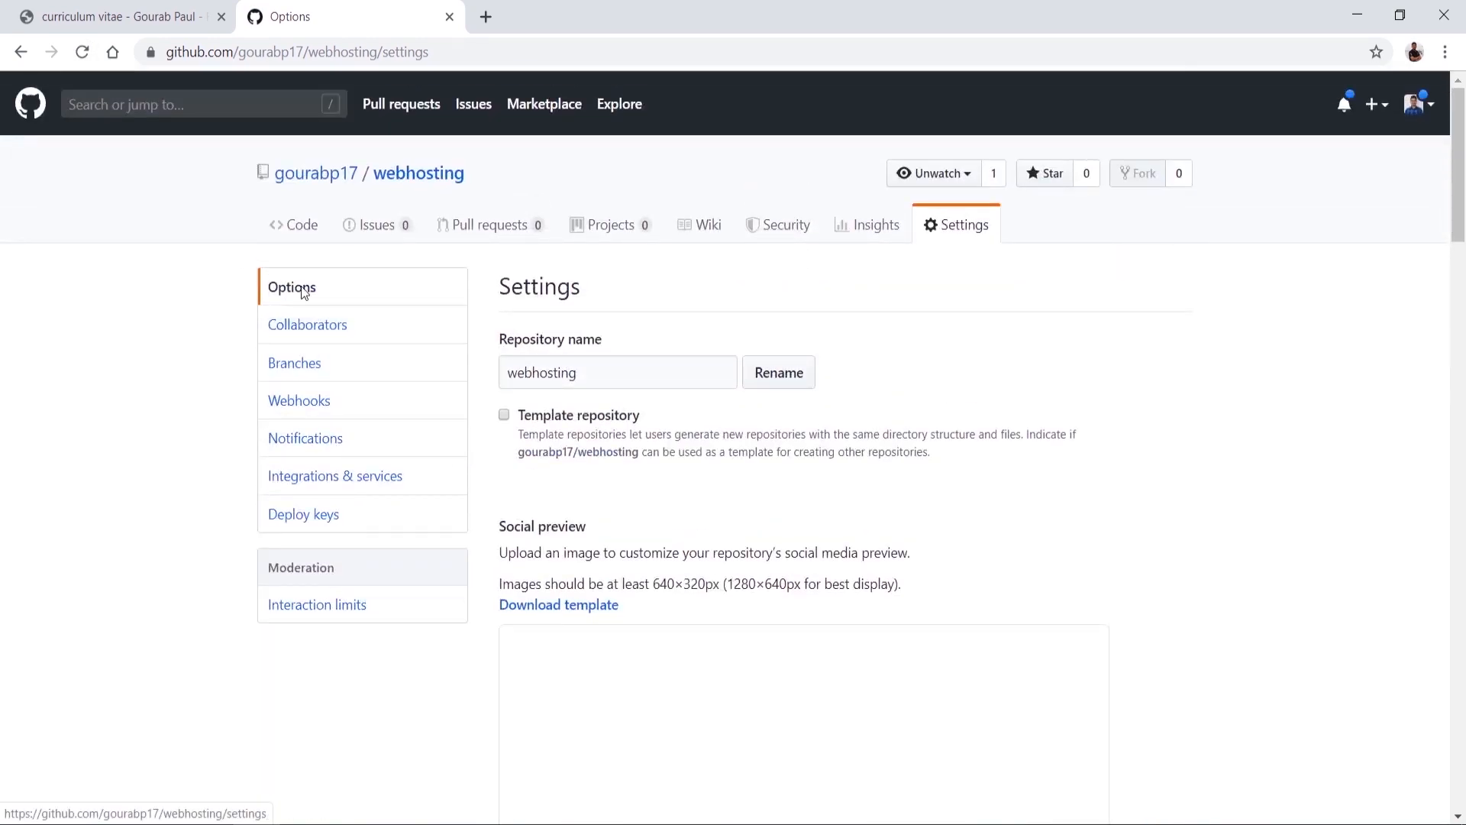
left_click(290, 321)
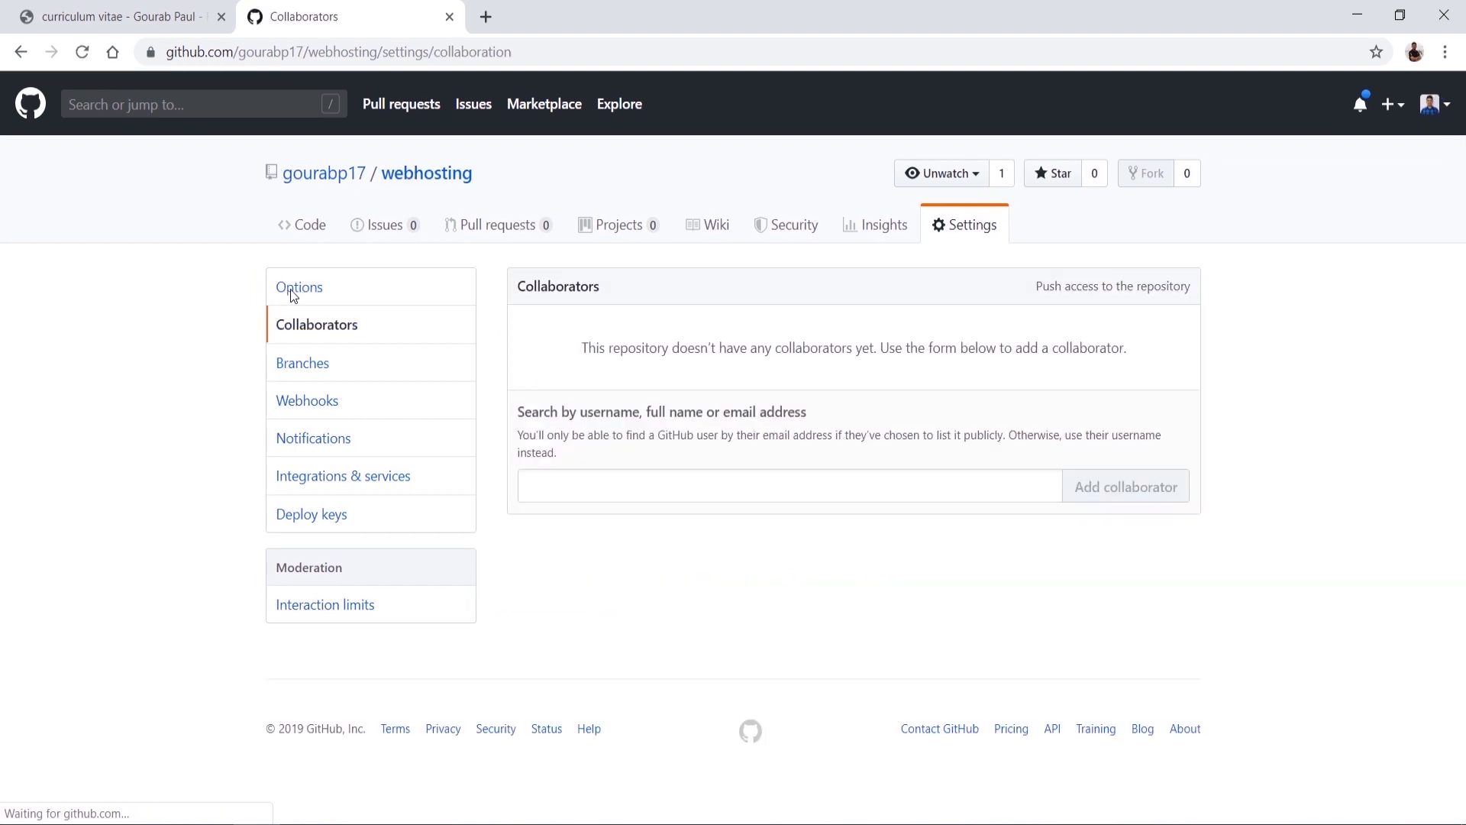
left_click(298, 290)
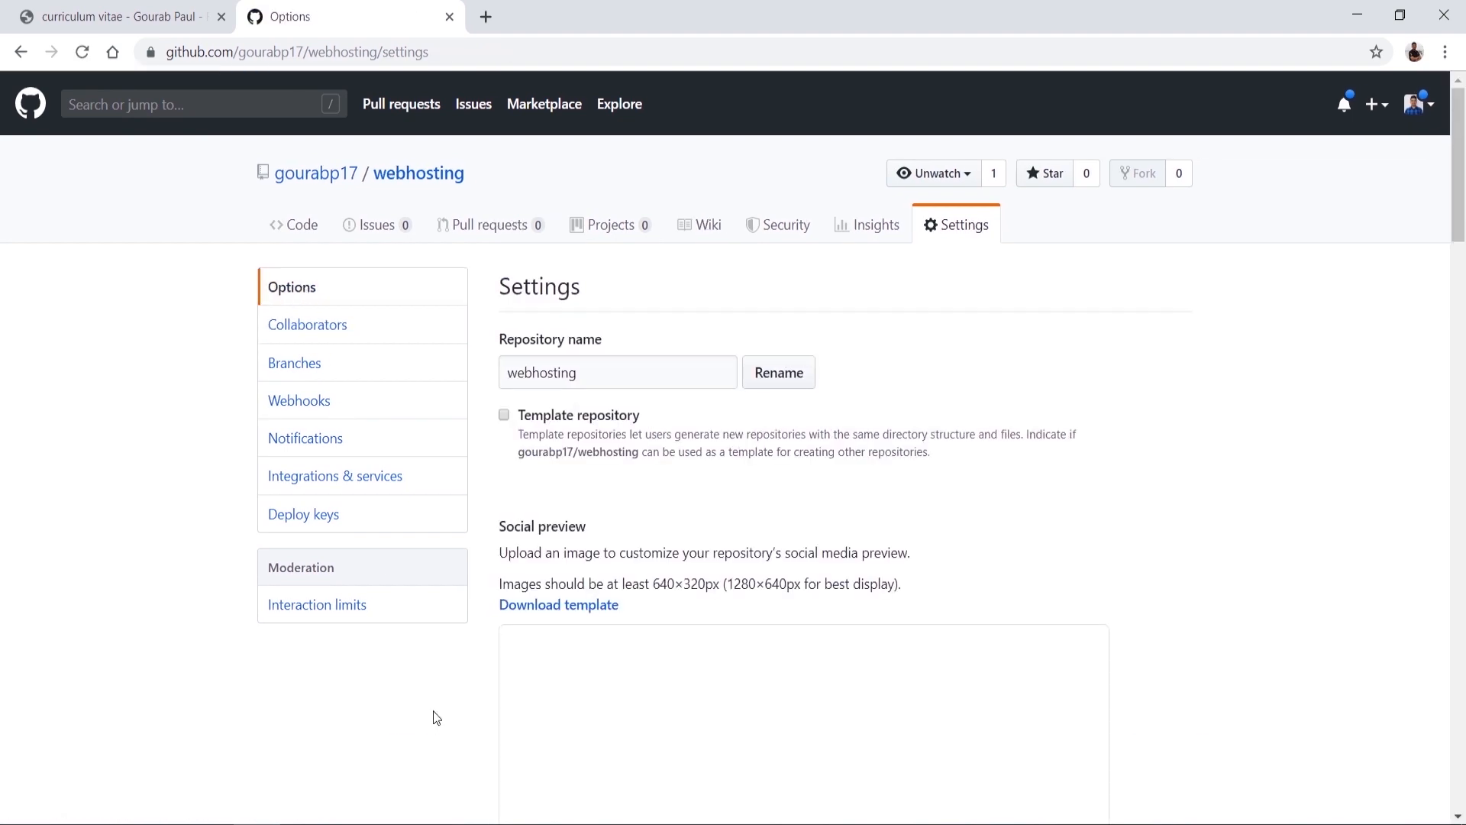
scroll(434, 717, "down", 15)
left_click(776, 468)
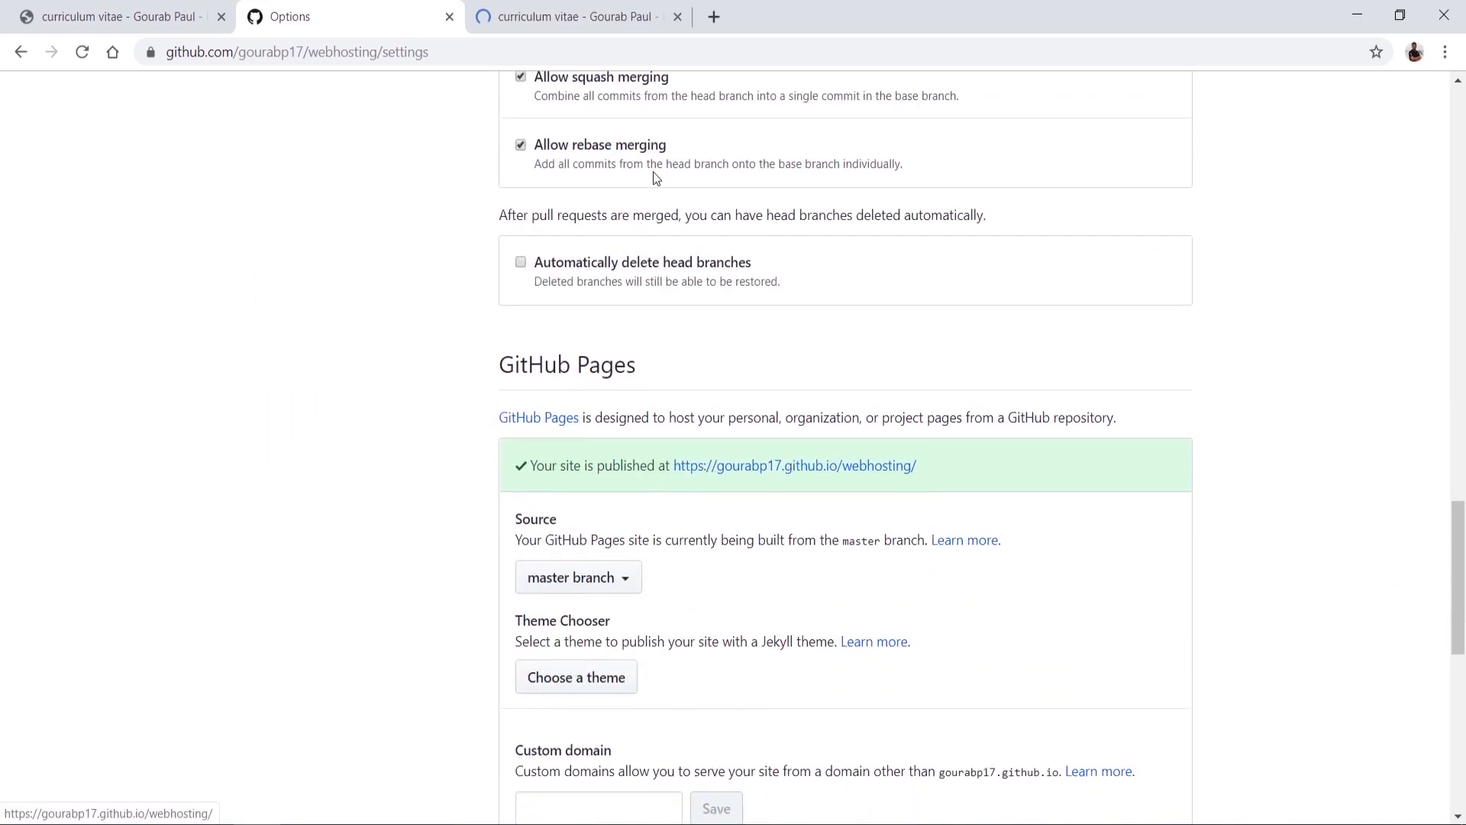
Step: Look over the live curriculum vitae site and its connection security info, then return to Pages settings
left_click(603, 11)
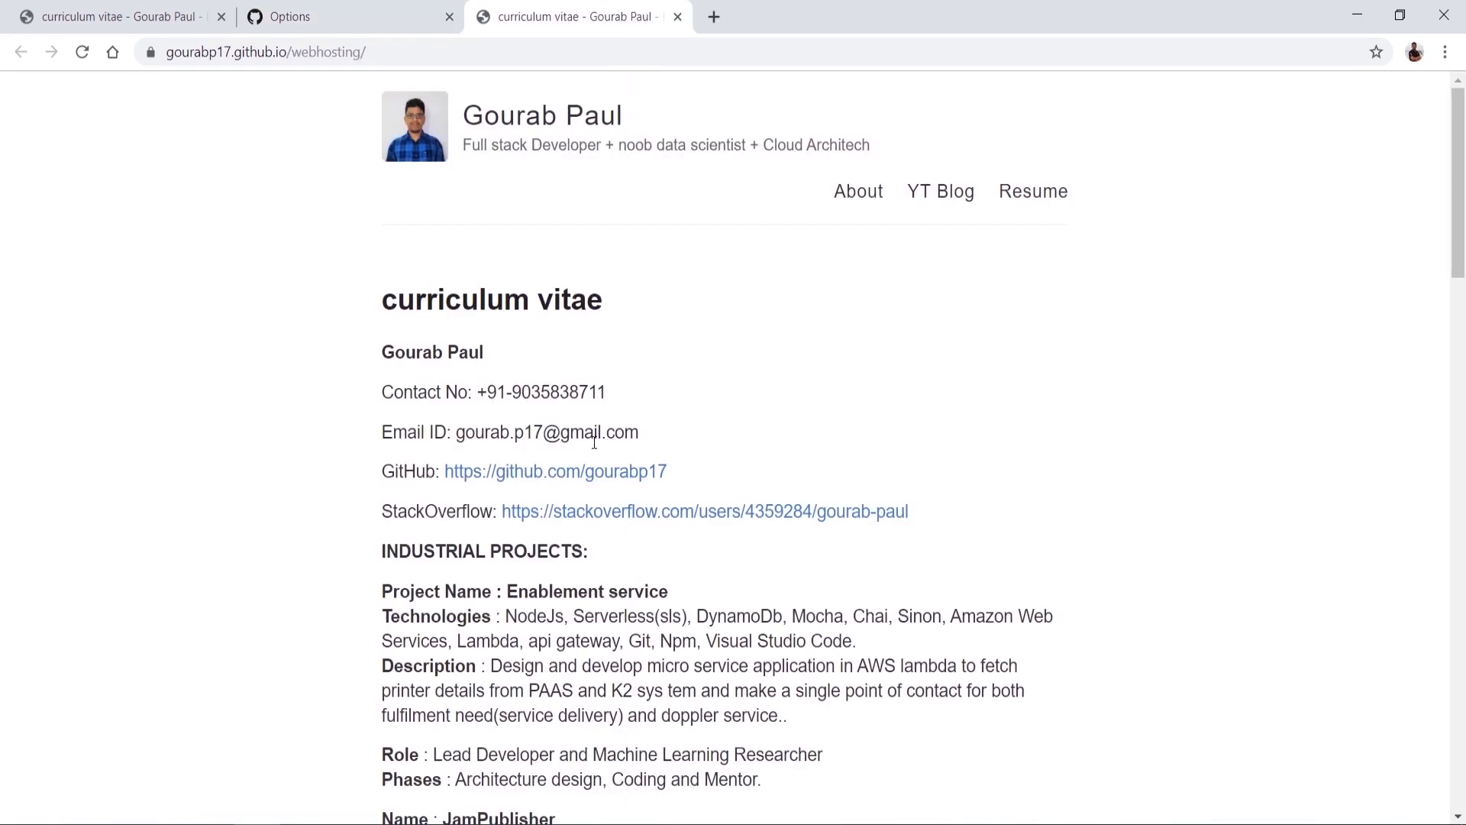
scroll(537, 588, "down", 20)
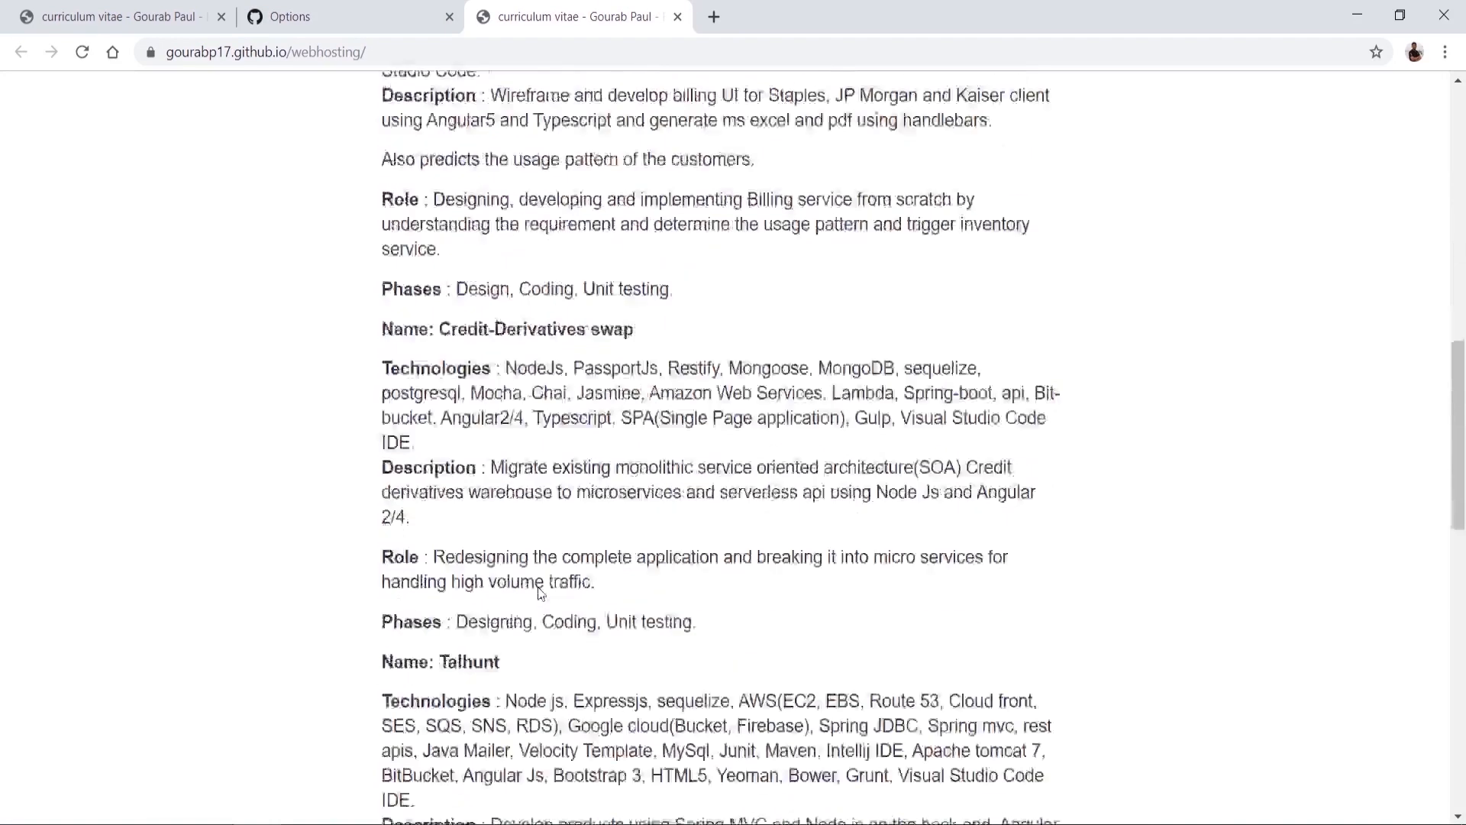
scroll(538, 586, "up", 20)
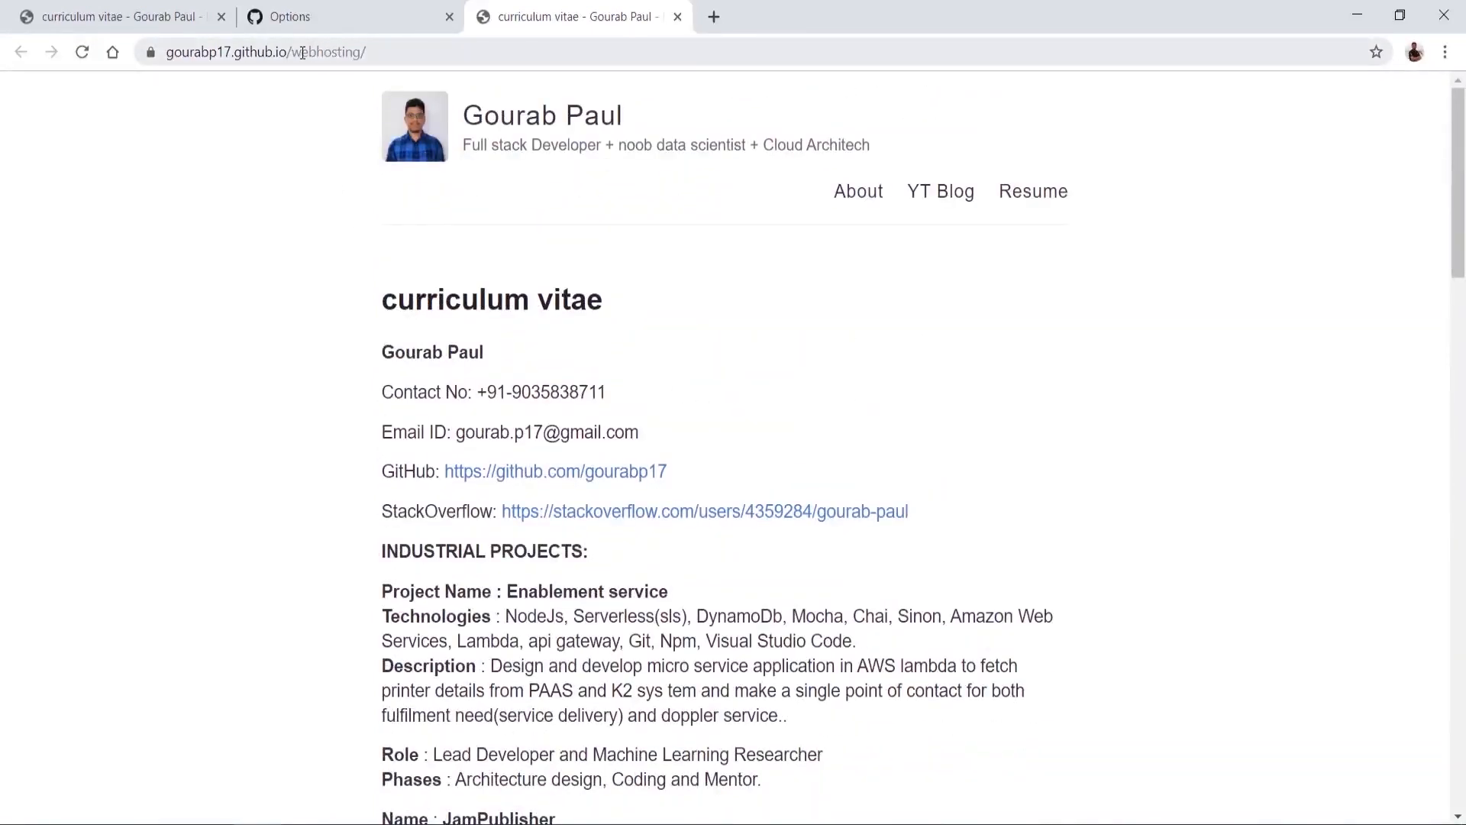
double_click(303, 52)
left_click(149, 57)
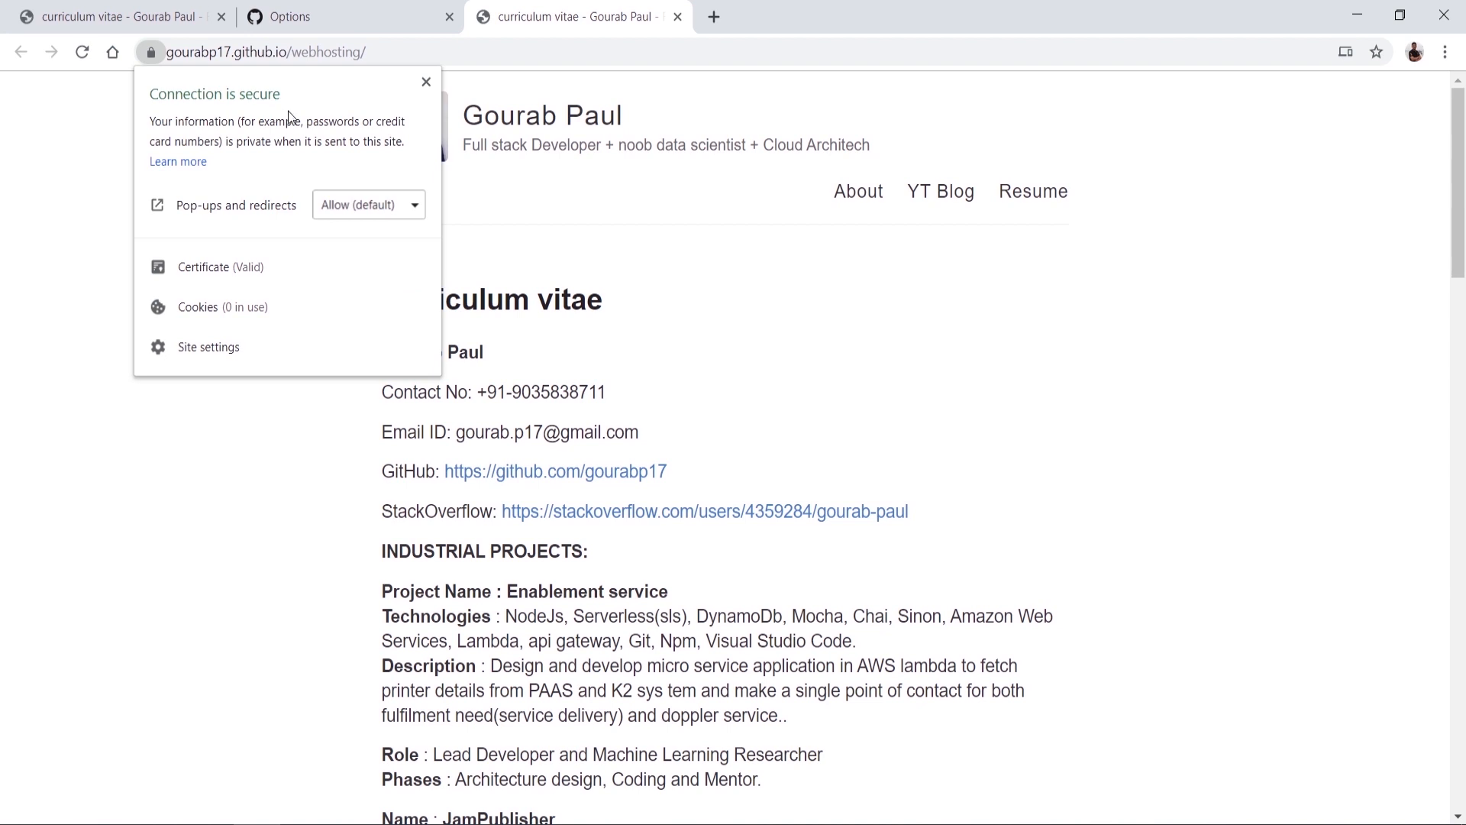
left_click(429, 81)
key("ctrl+shift+Tab")
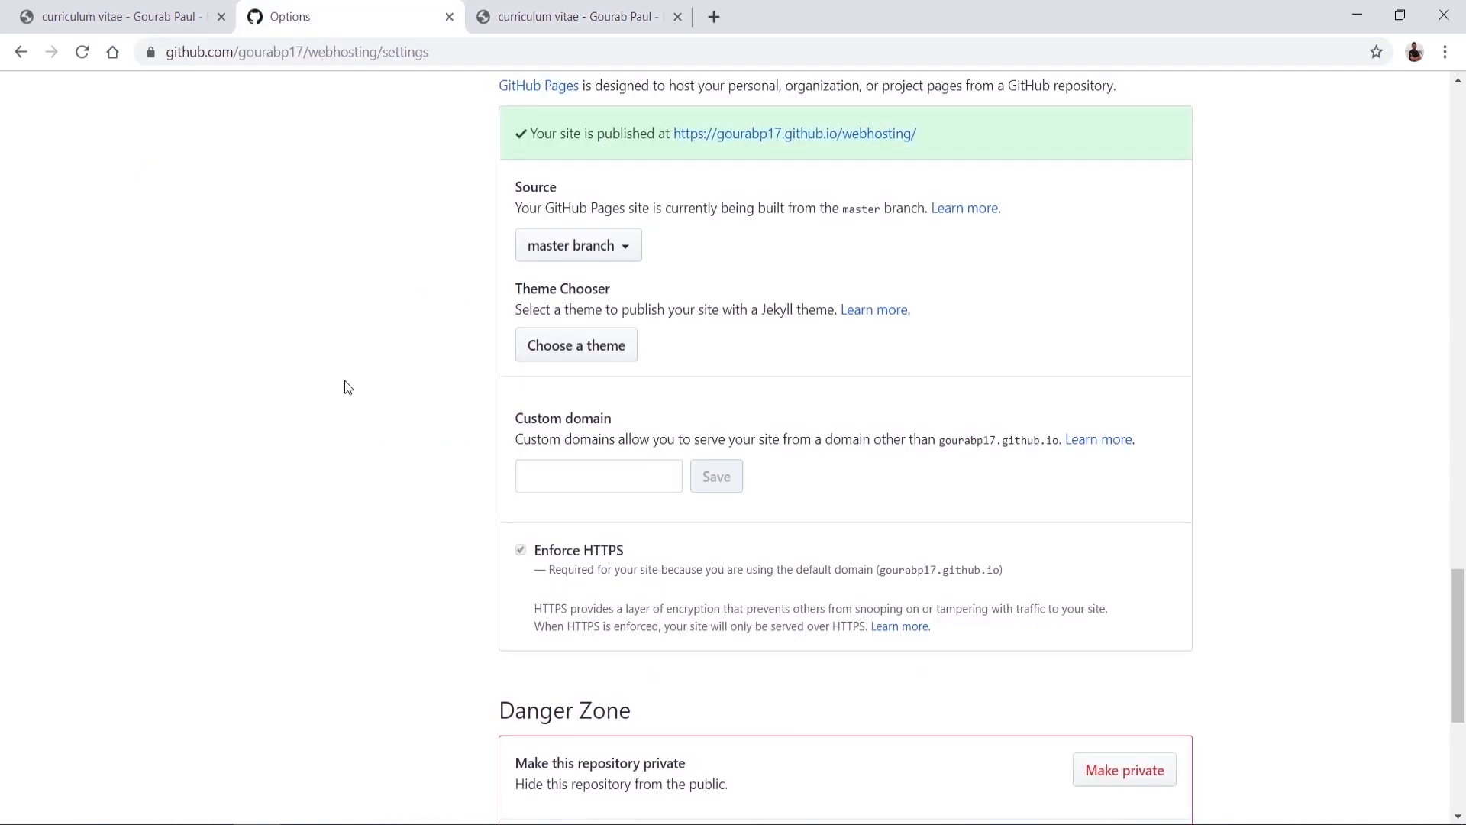
Step: Preview the local index.html in Chrome, then open it in Notepad++ from File Explorer
left_click(212, 809)
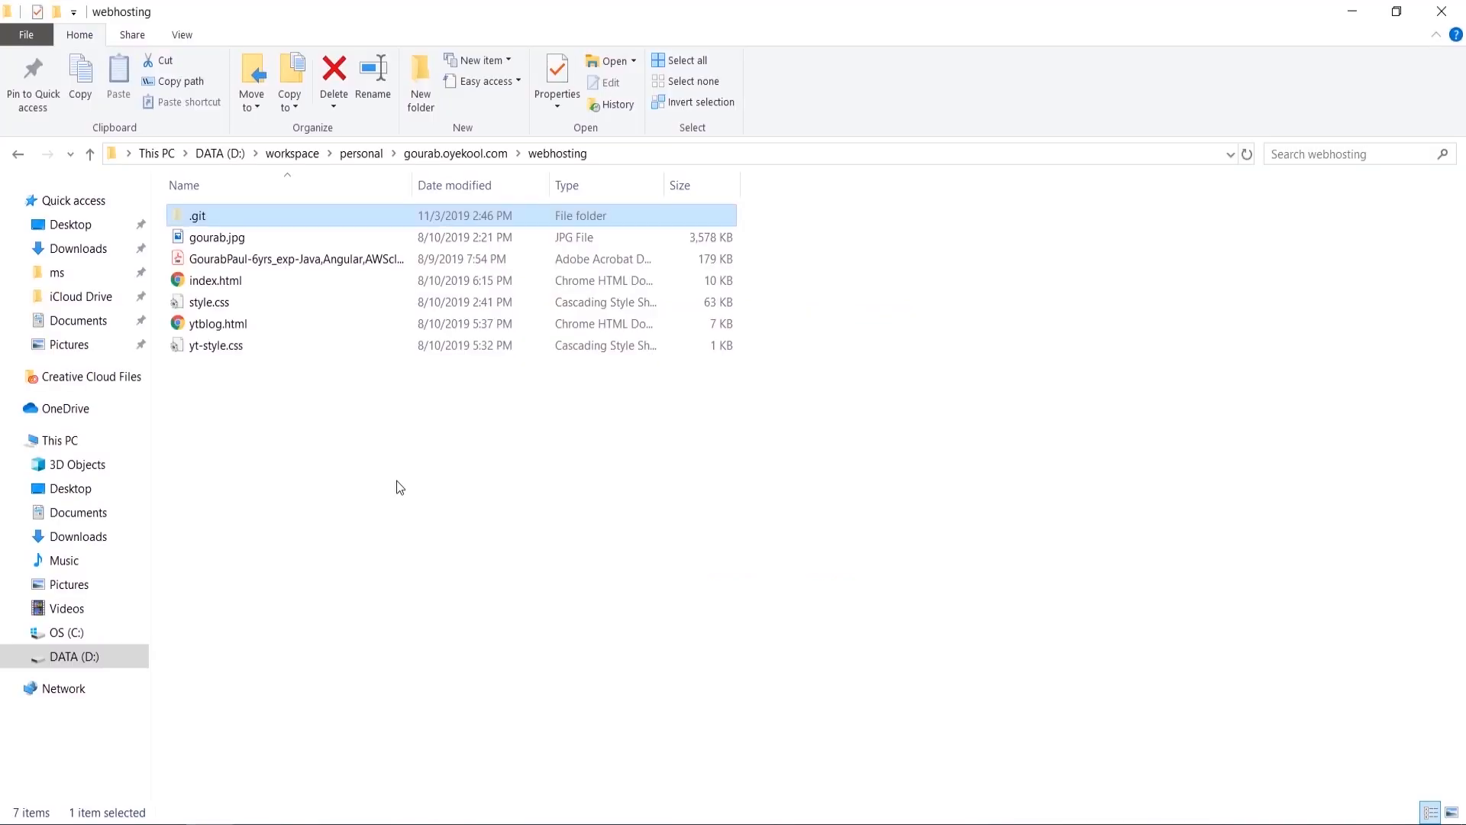
left_click(317, 280)
double_click(315, 279)
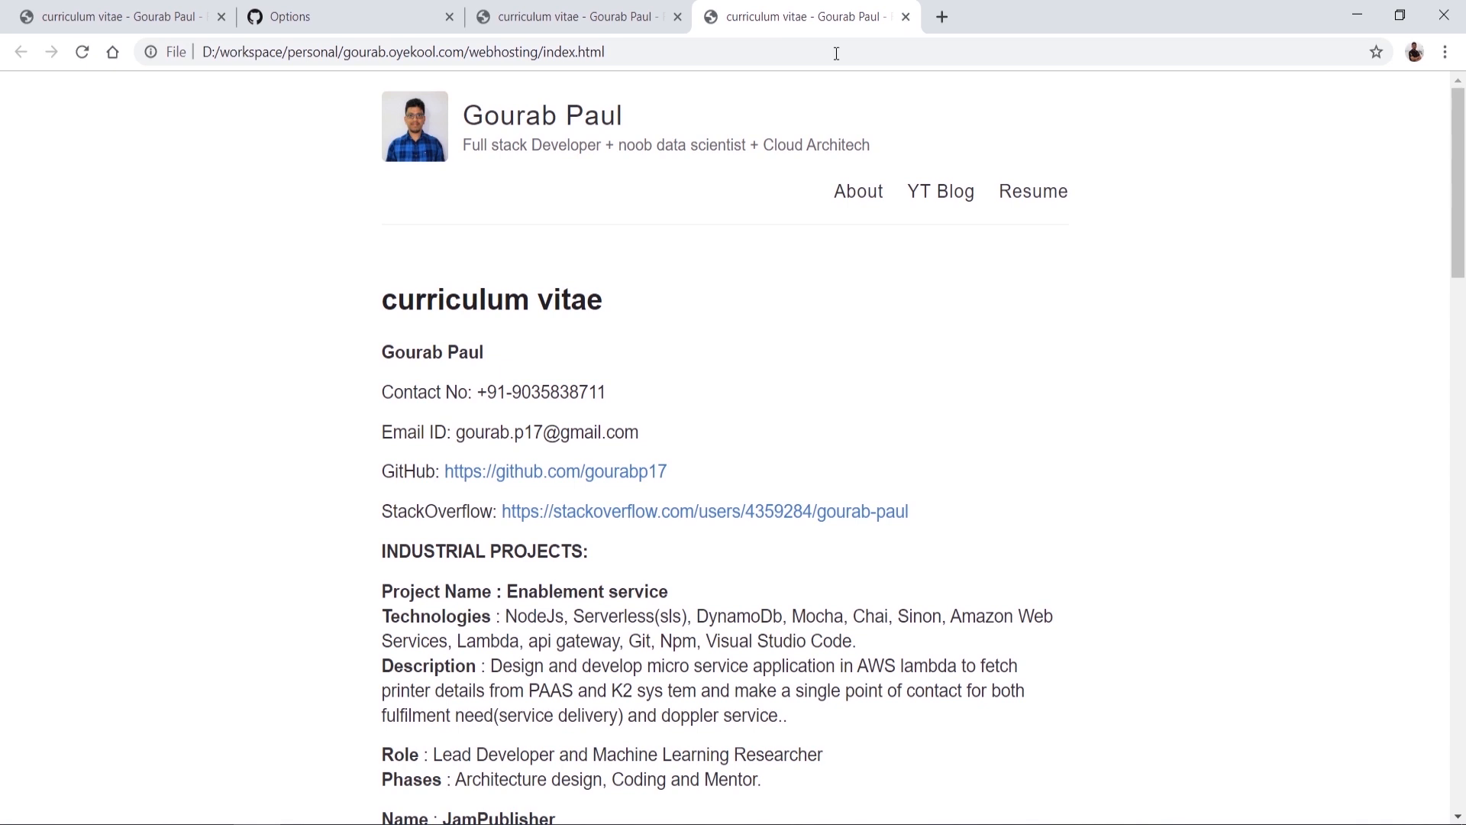
left_click(252, 824)
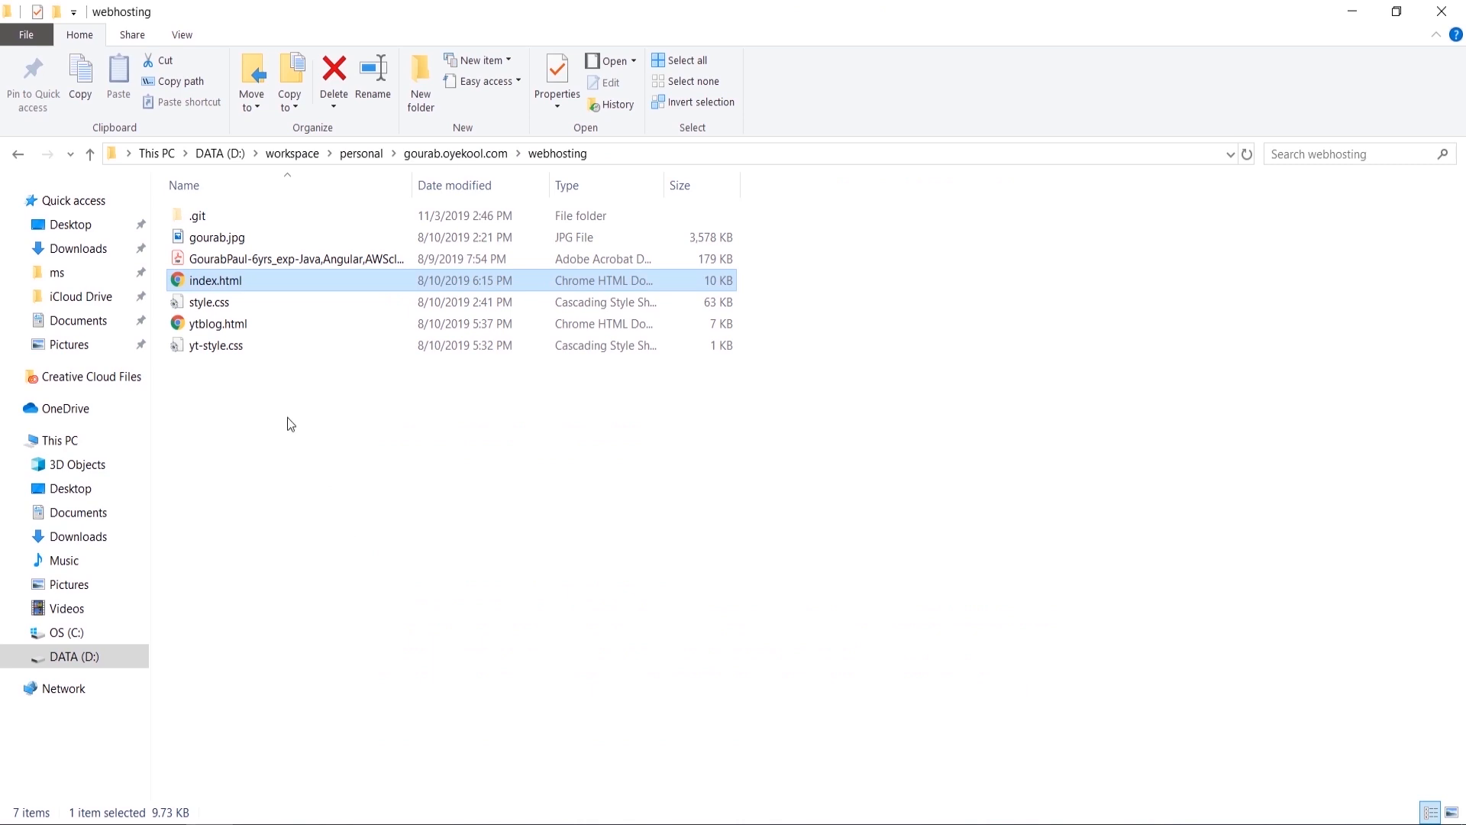
right_click(217, 284)
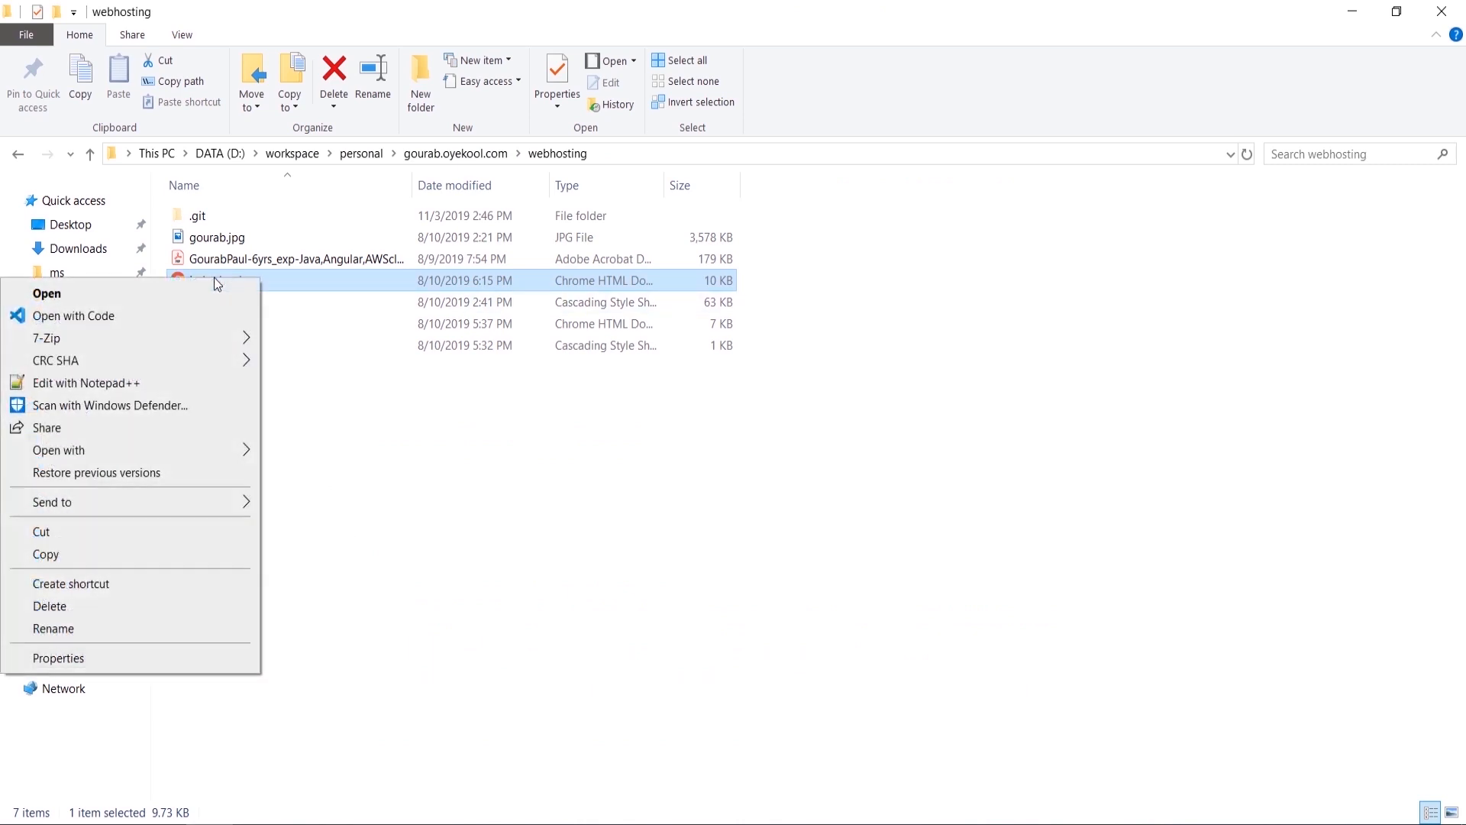
left_click(171, 384)
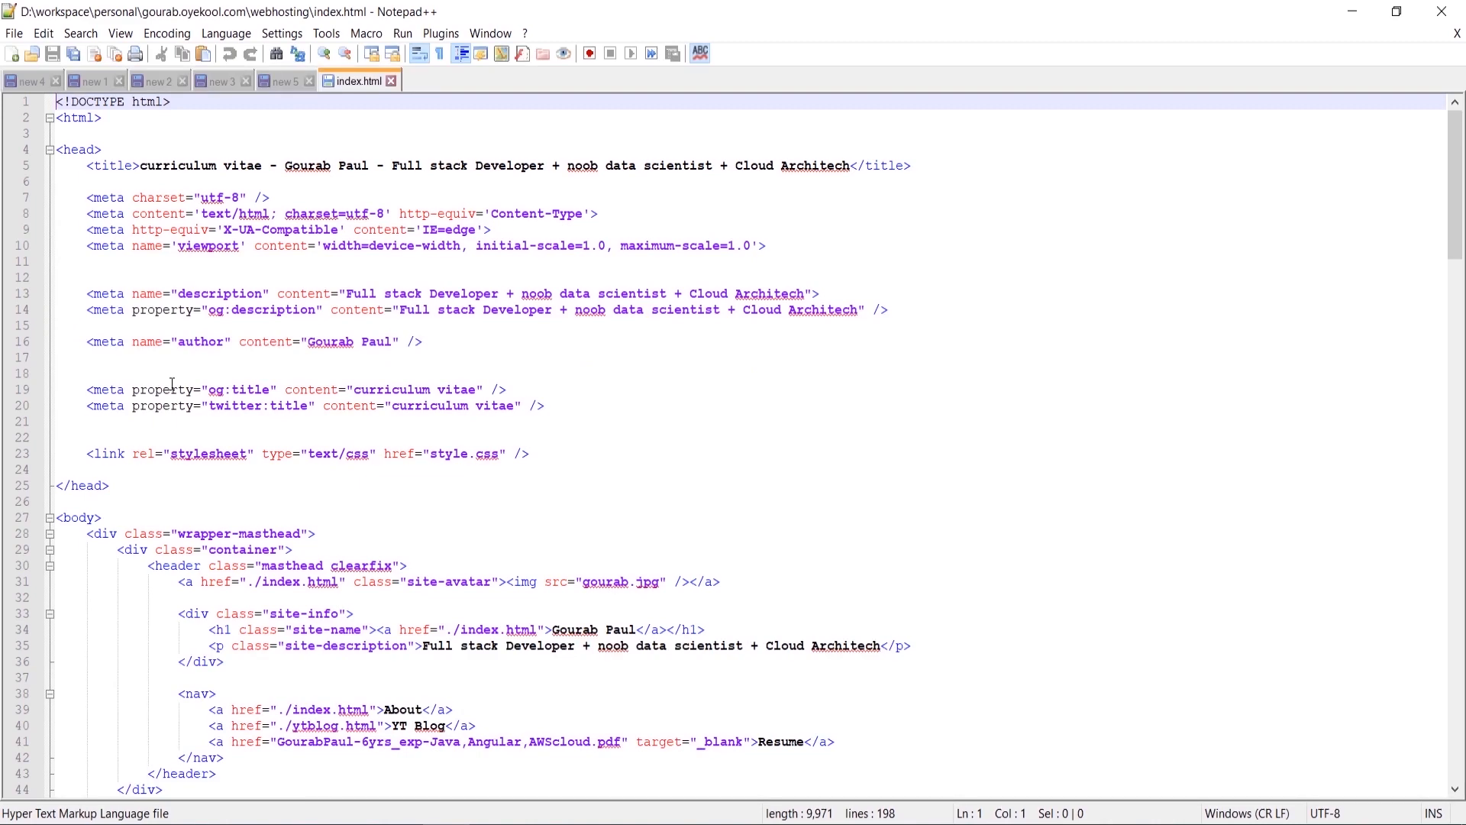
Step: In index.html line 35, replace the tagline text 'Full stack Developer' with 'Automation testing'
scroll(355, 451, "down", 3)
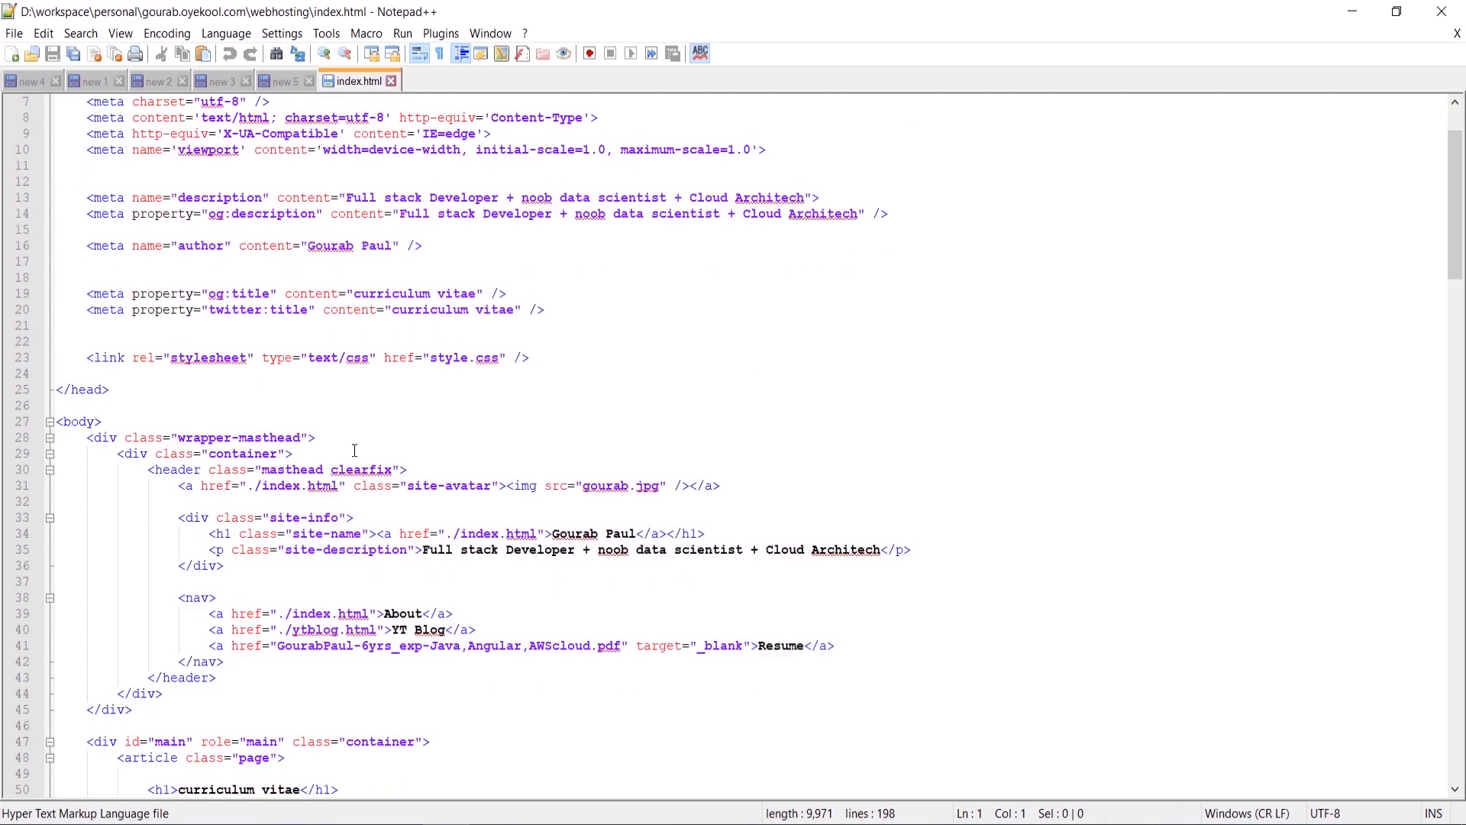
scroll(354, 451, "down", 2)
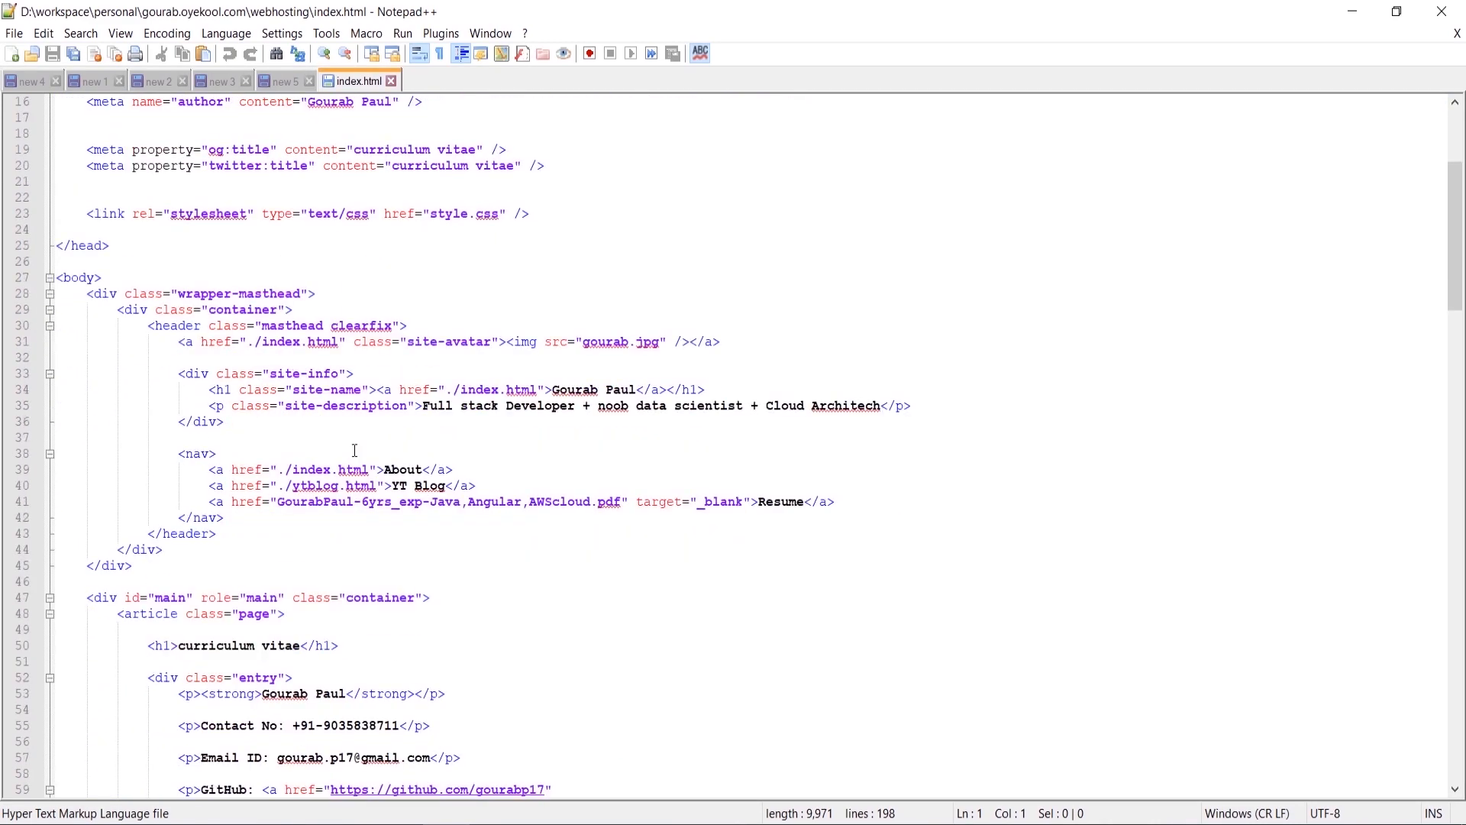
double_click(400, 486)
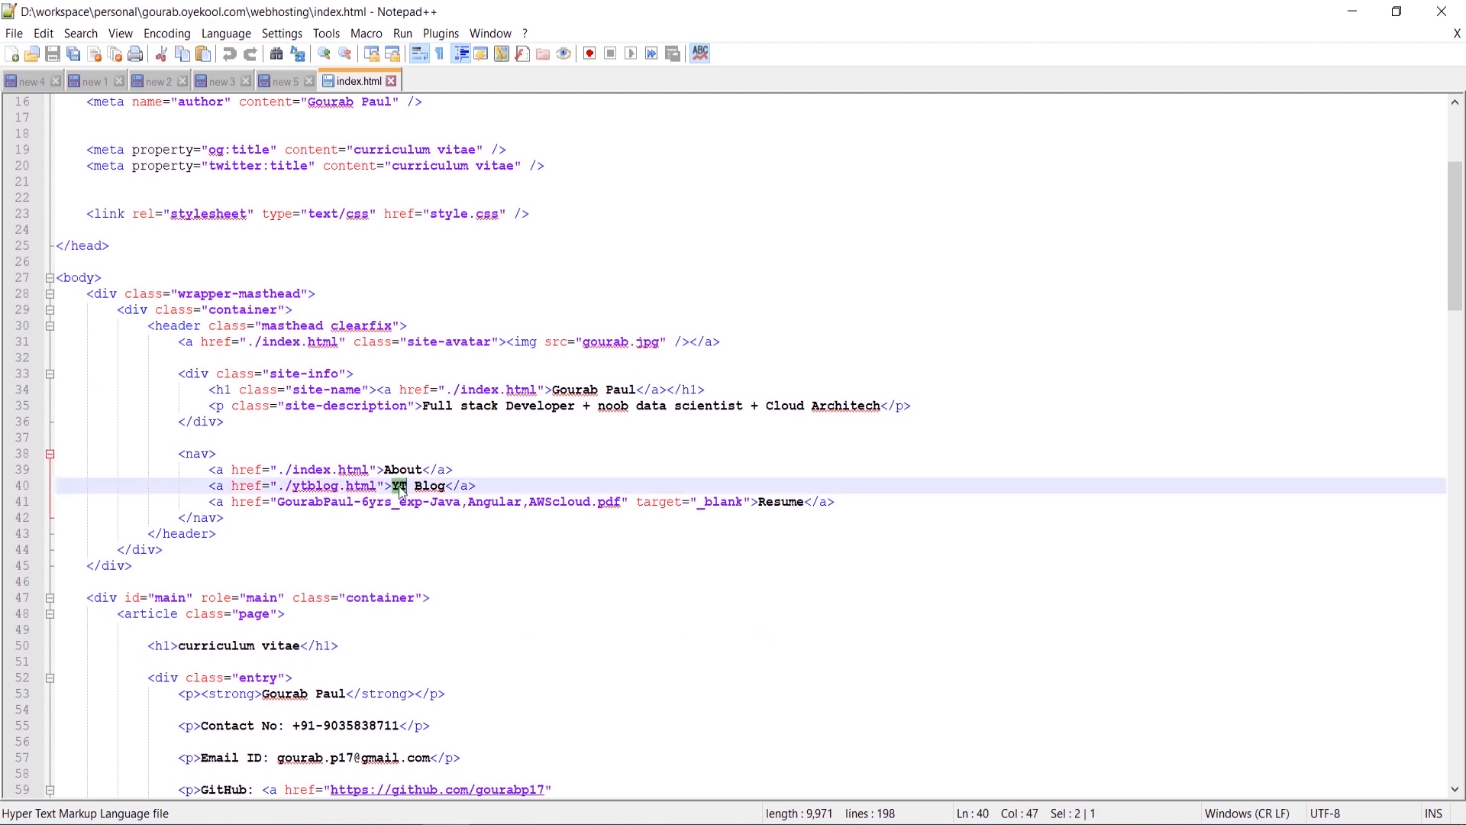
double_click(439, 405)
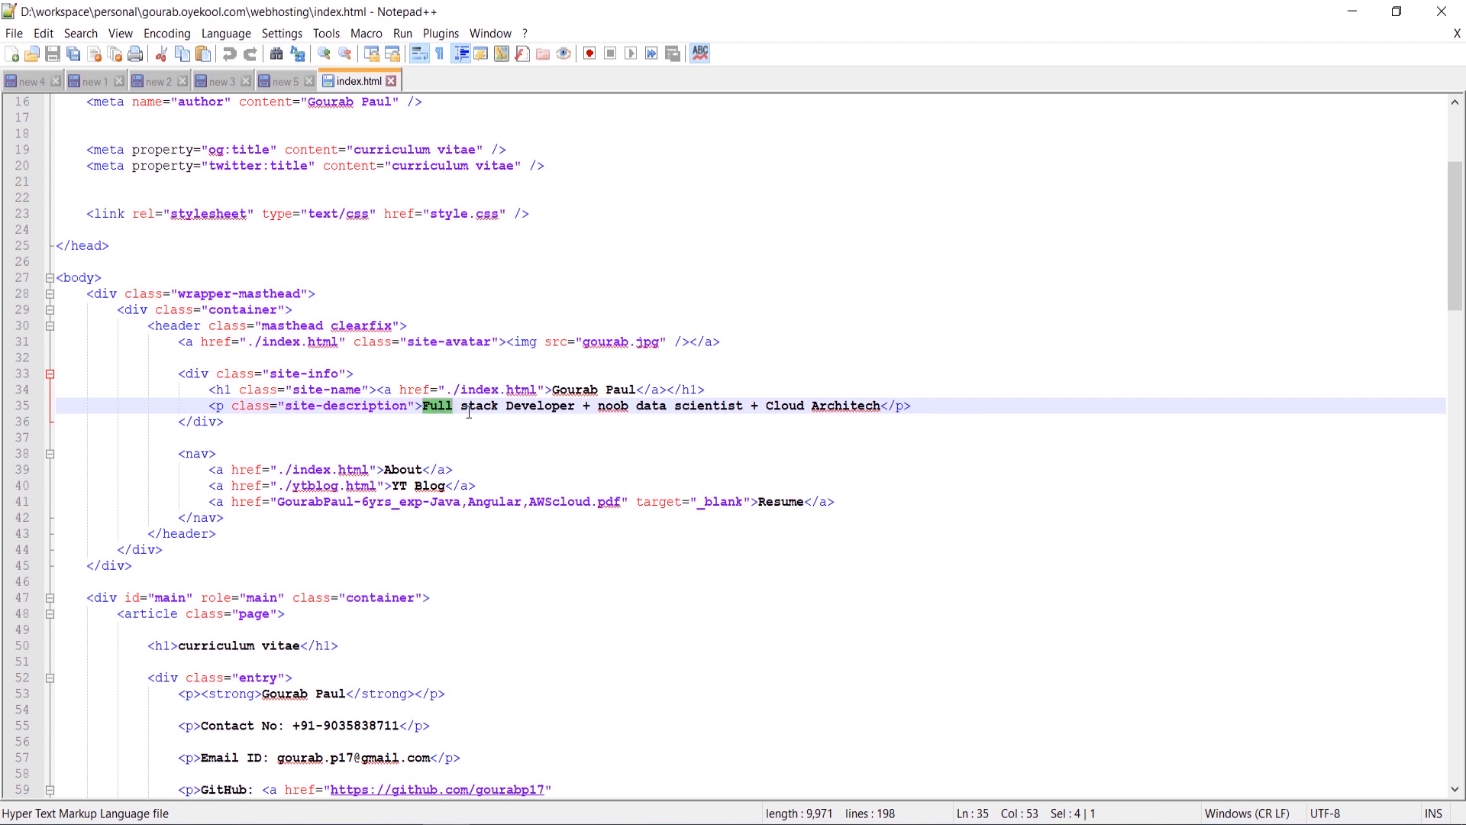
left_click(574, 405, "shift")
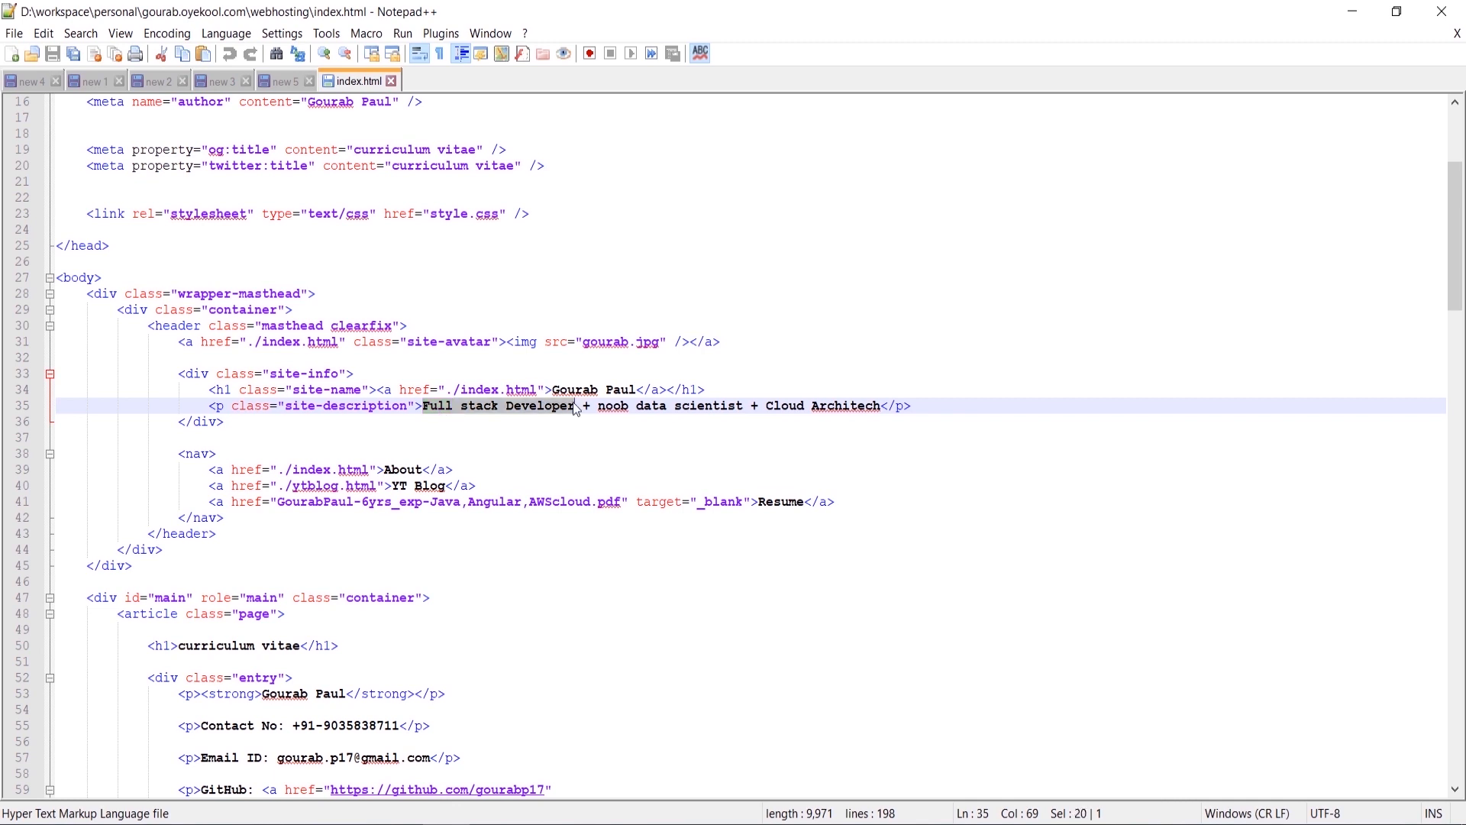
type("Automation ")
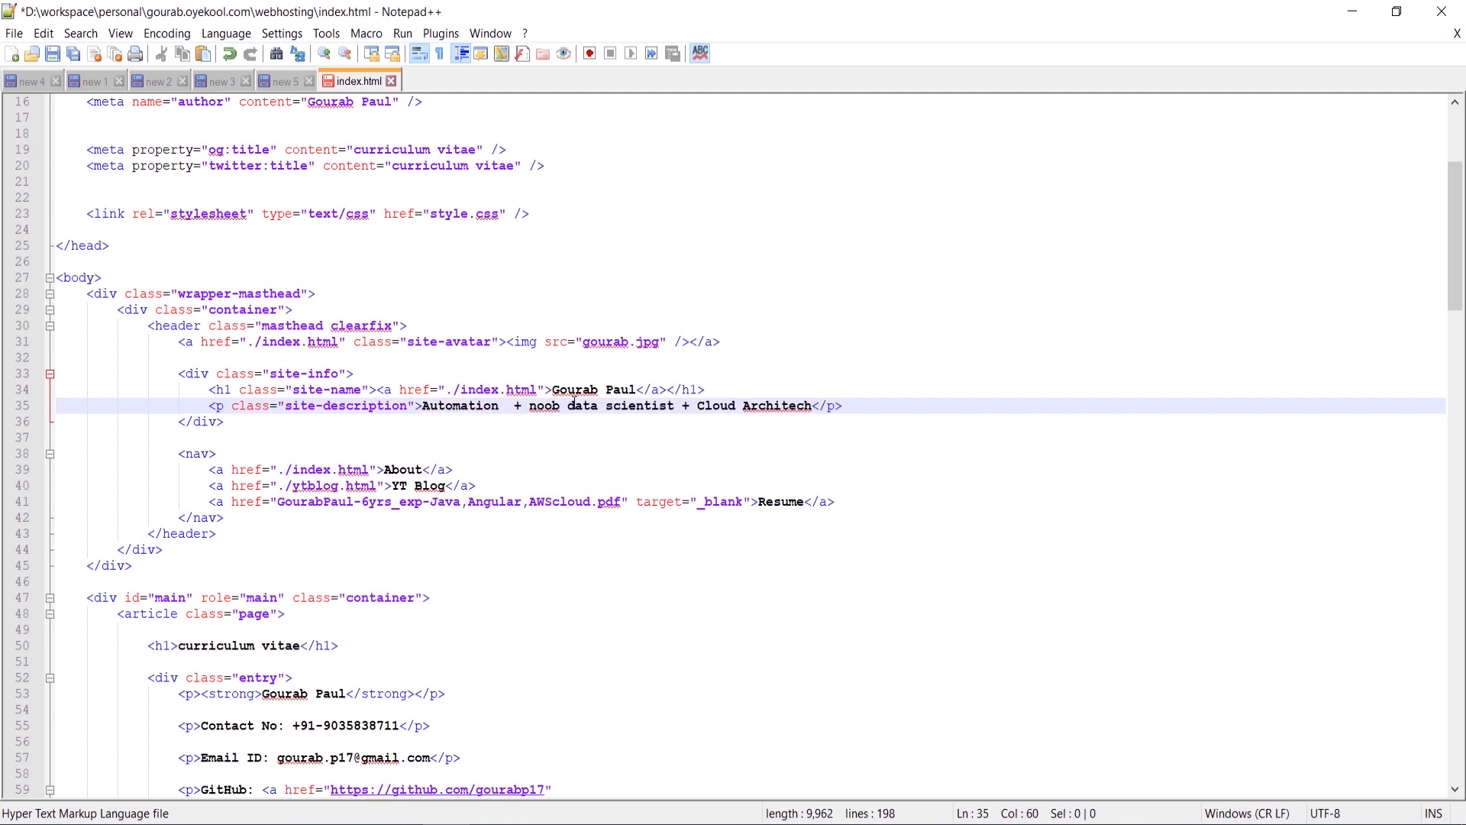
type("testing")
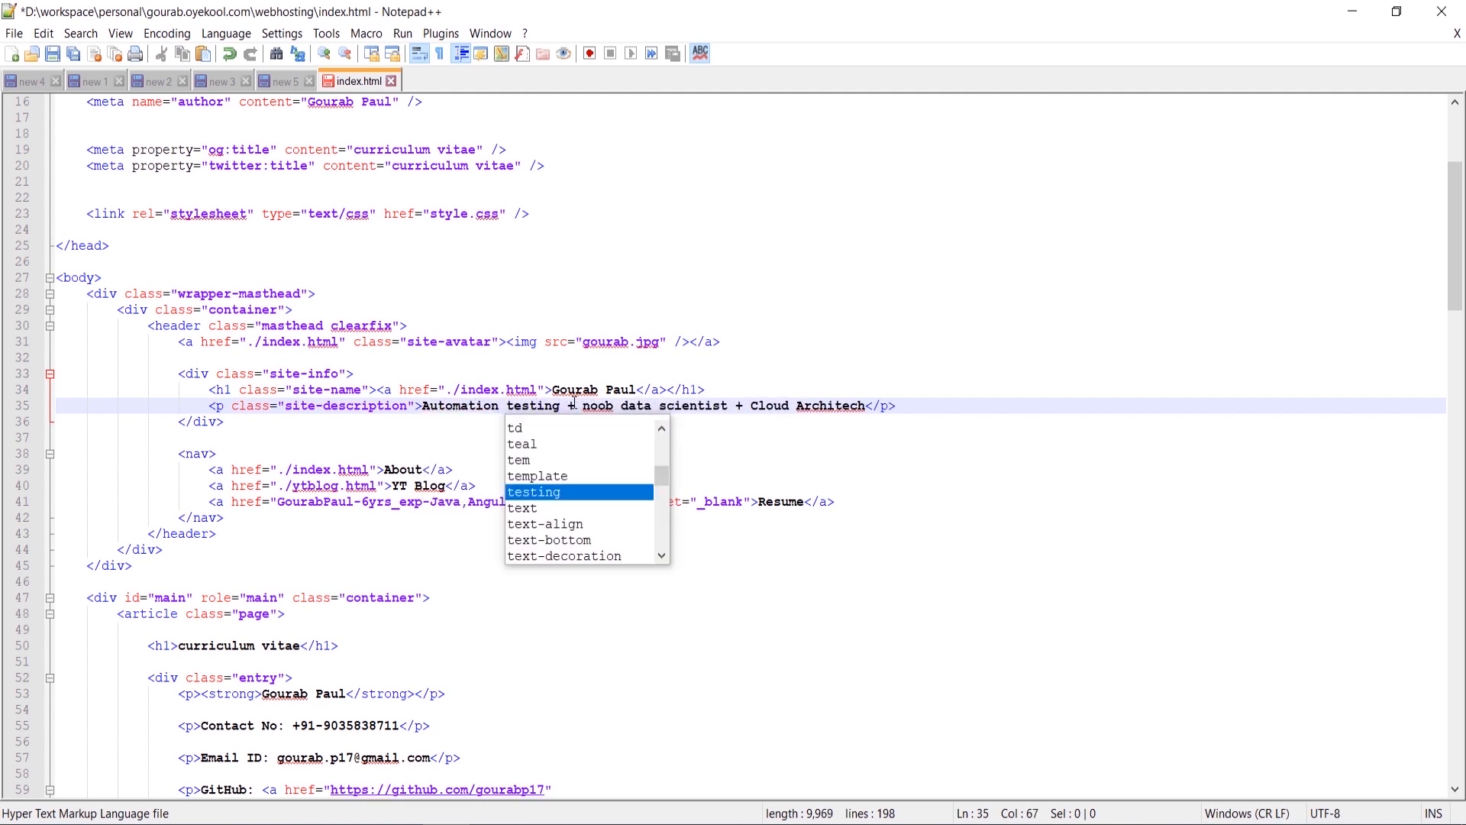
Step: Save the edited index.html and close Notepad++
key("alt+s")
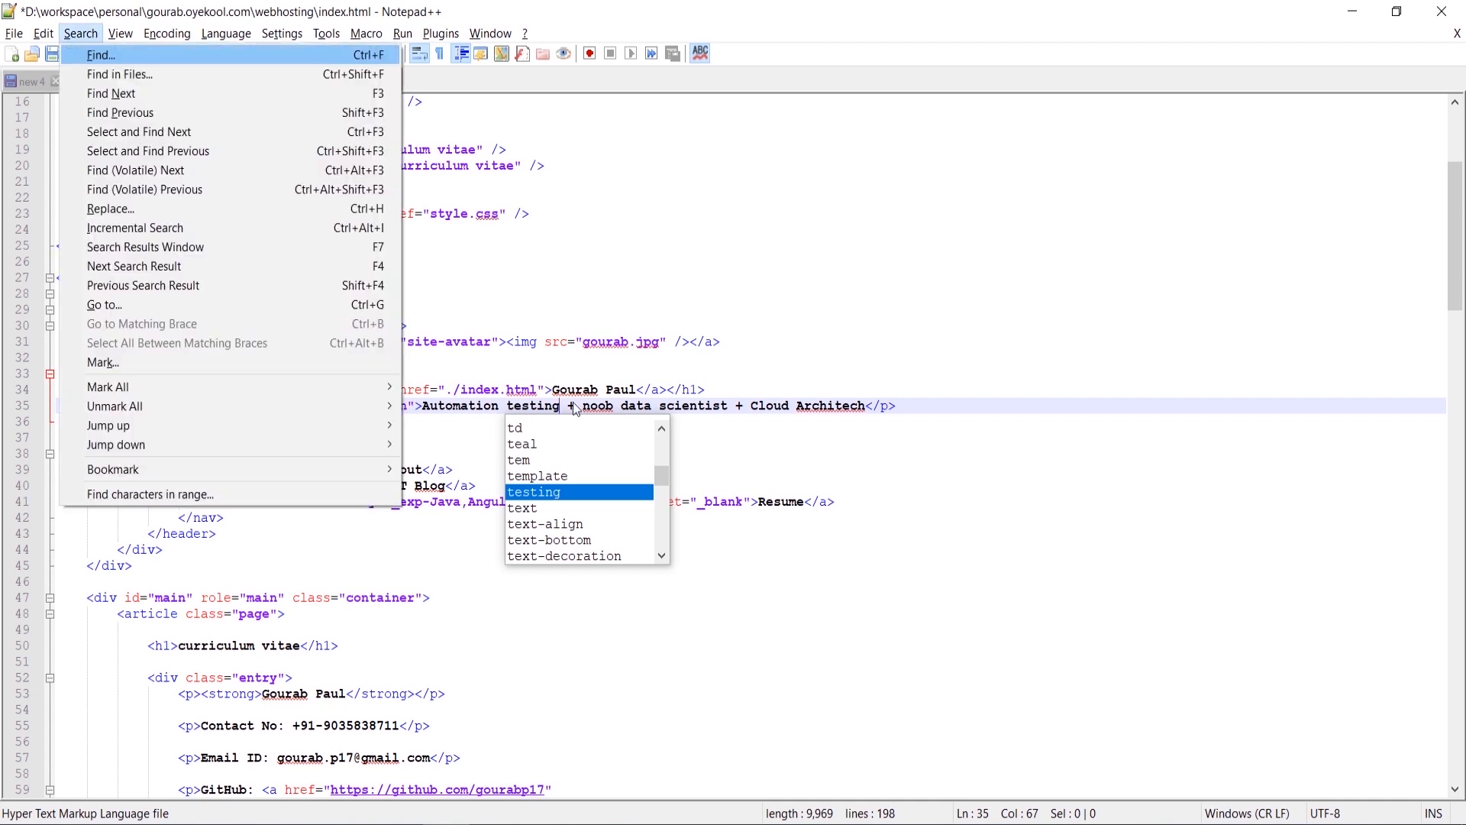
left_click(609, 356)
key("ctrl+s")
left_click(1442, 11)
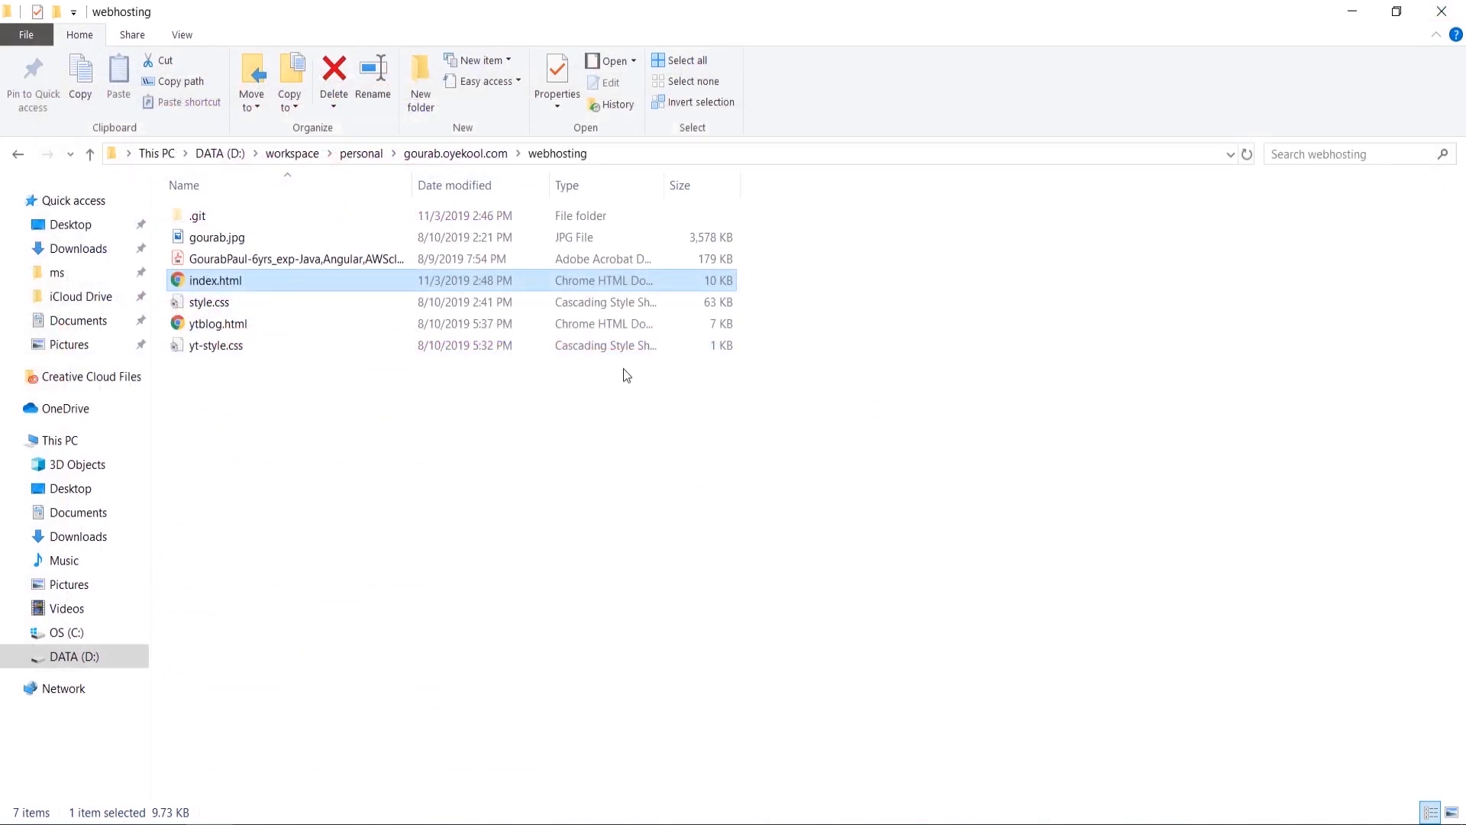
Step: Preview the local index.html in Chrome and highlight the new 'Automation testing' tagline
double_click(465, 280)
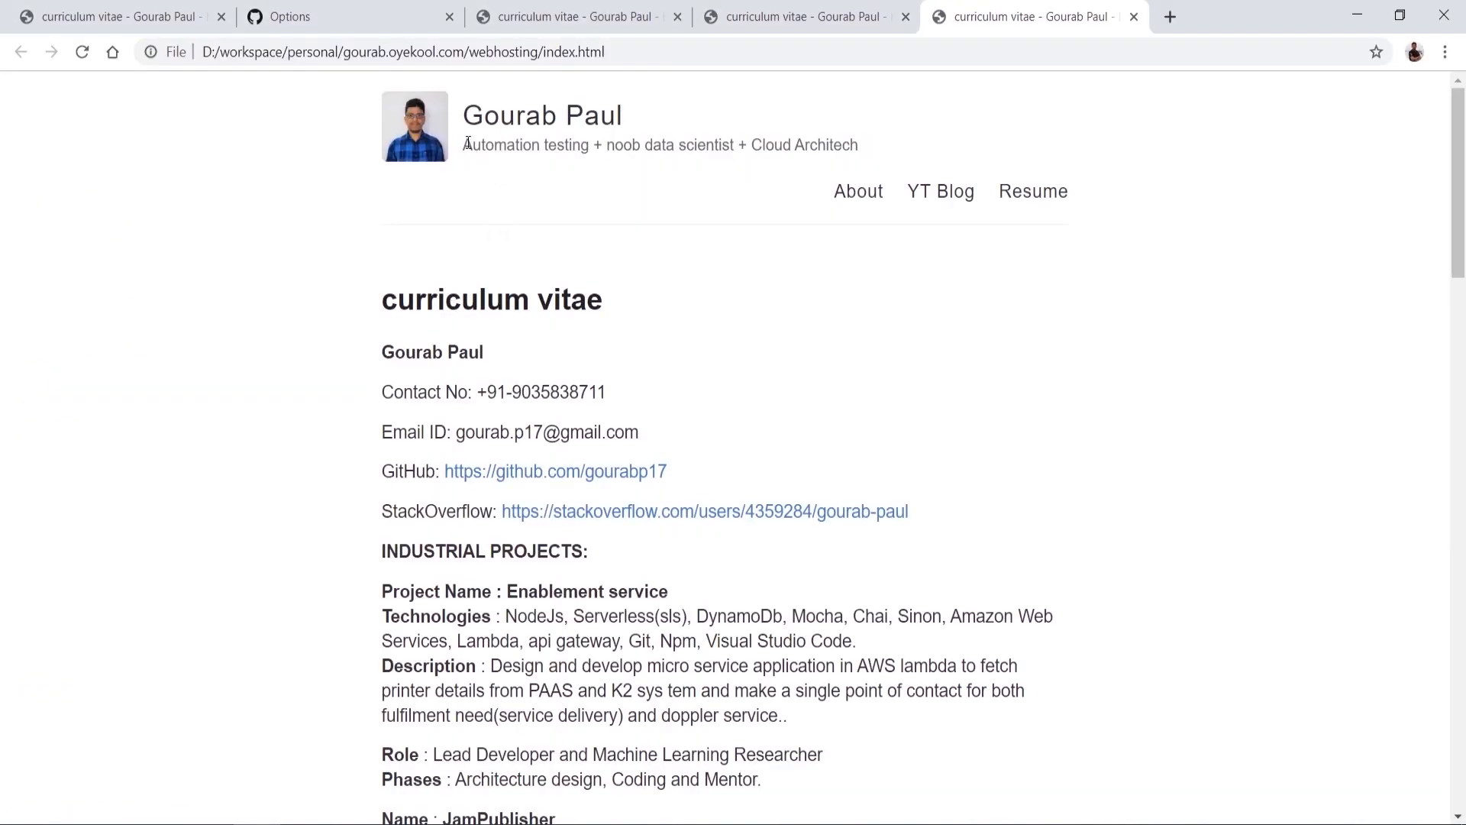
left_click_drag(464, 145, 589, 139)
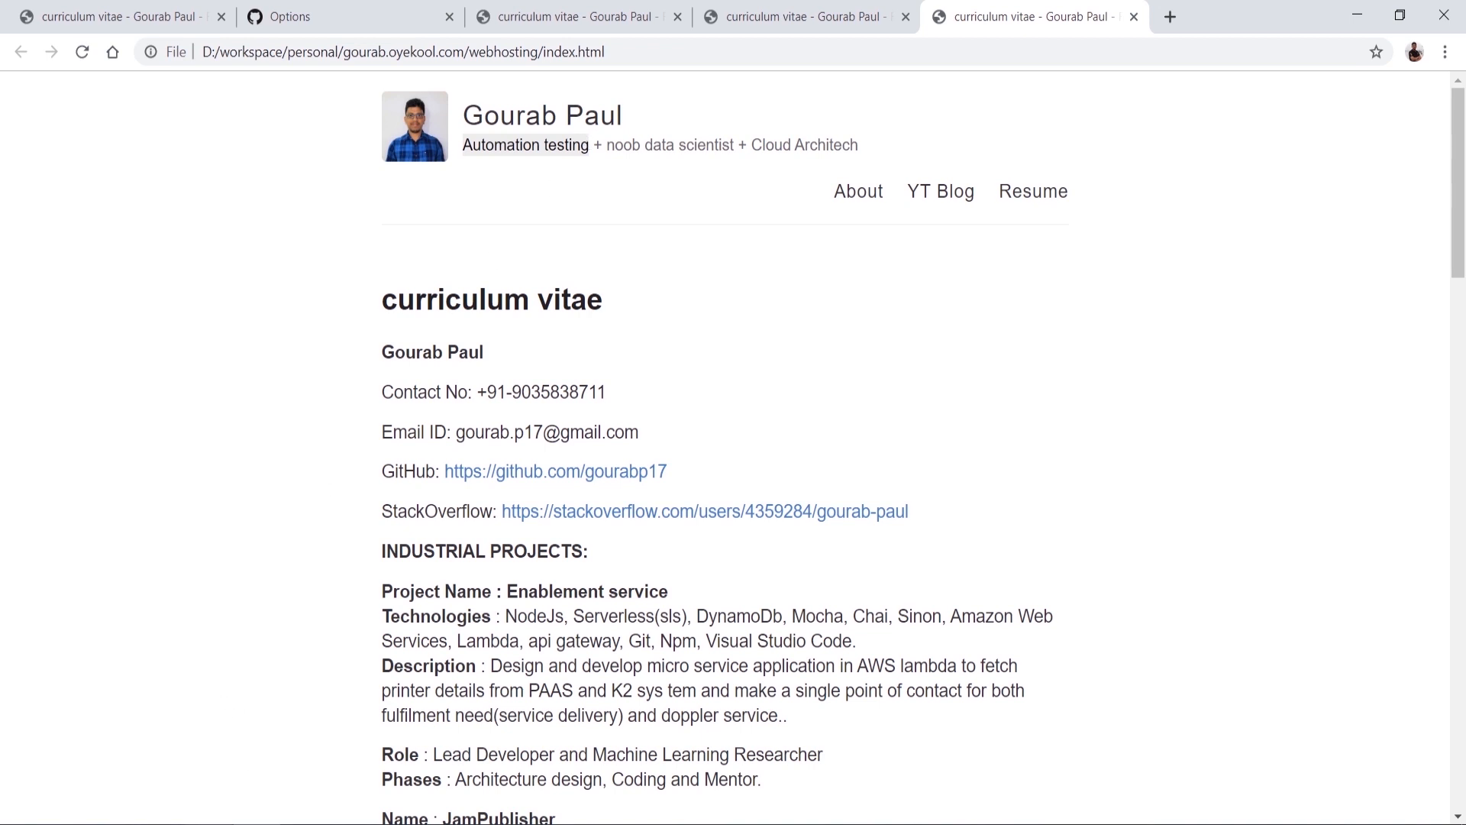
left_click(214, 824)
Step: Run git status in Git Bash to see the modified index.html
key("alt+Tab")
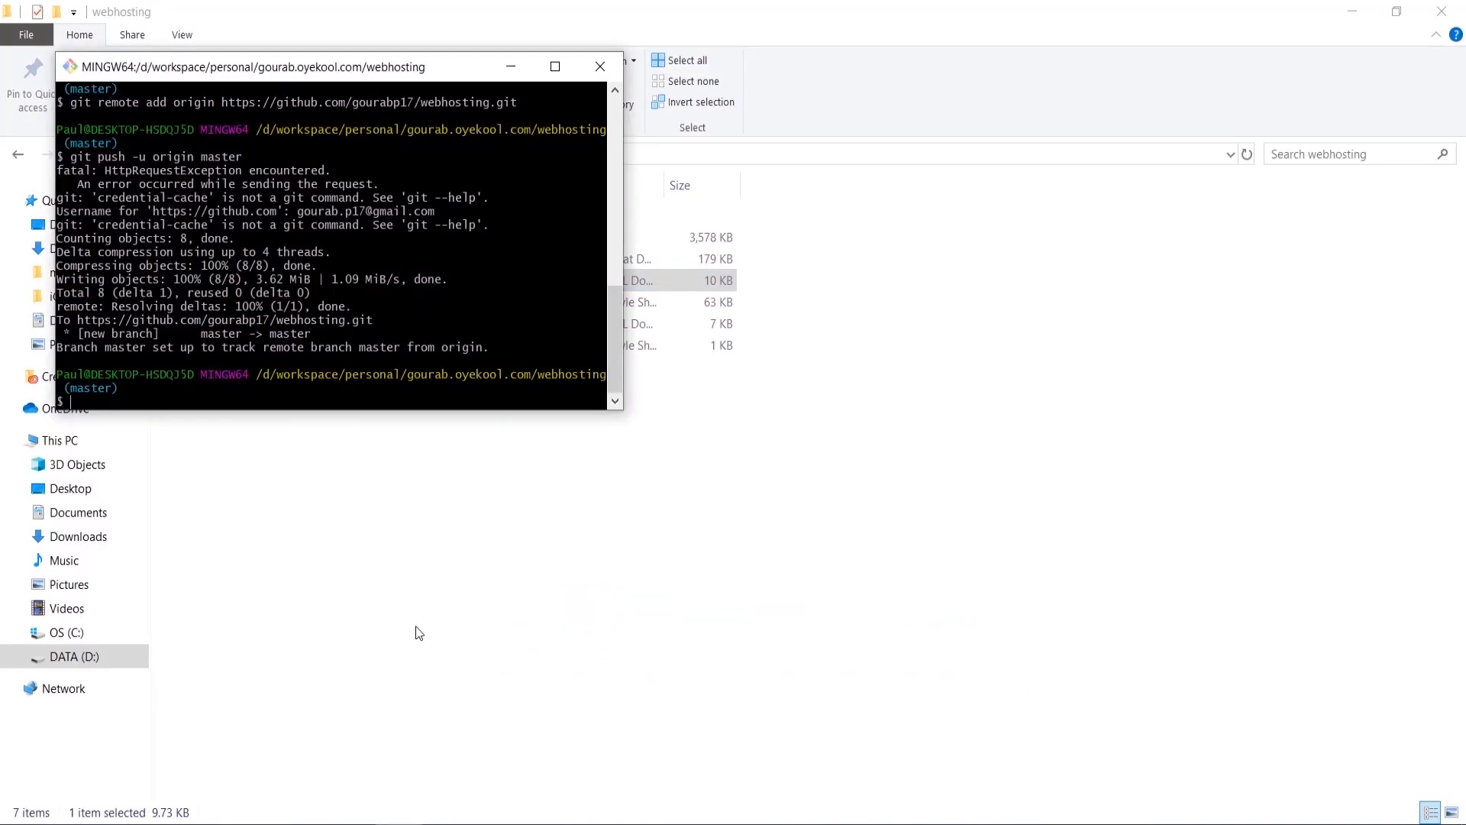
type("git status")
key("Return")
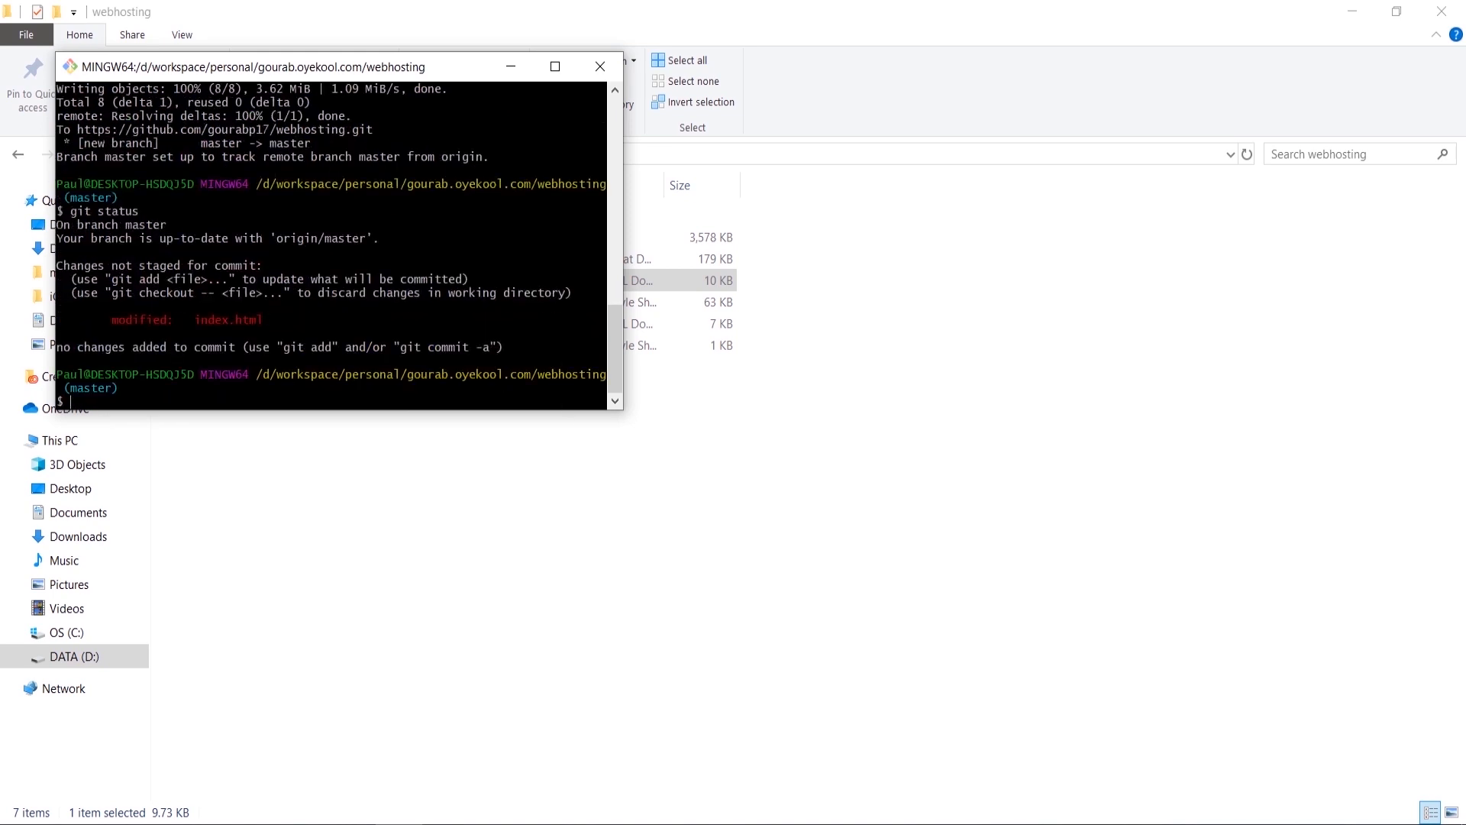
triple_click(230, 322)
left_click(230, 321)
Step: Stage all changes with git add . and confirm index.html is staged via git status
type("git")
type(" add index.html")
key("BackSpace")
key("BackSpace")
key("BackSpace")
key("BackSpace")
key("BackSpace")
key("BackSpace")
key("BackSpace")
key("BackSpace")
key("BackSpace")
key("BackSpace")
key("BackSpace")
key("BackSpace")
type("dd .")
key("Return")
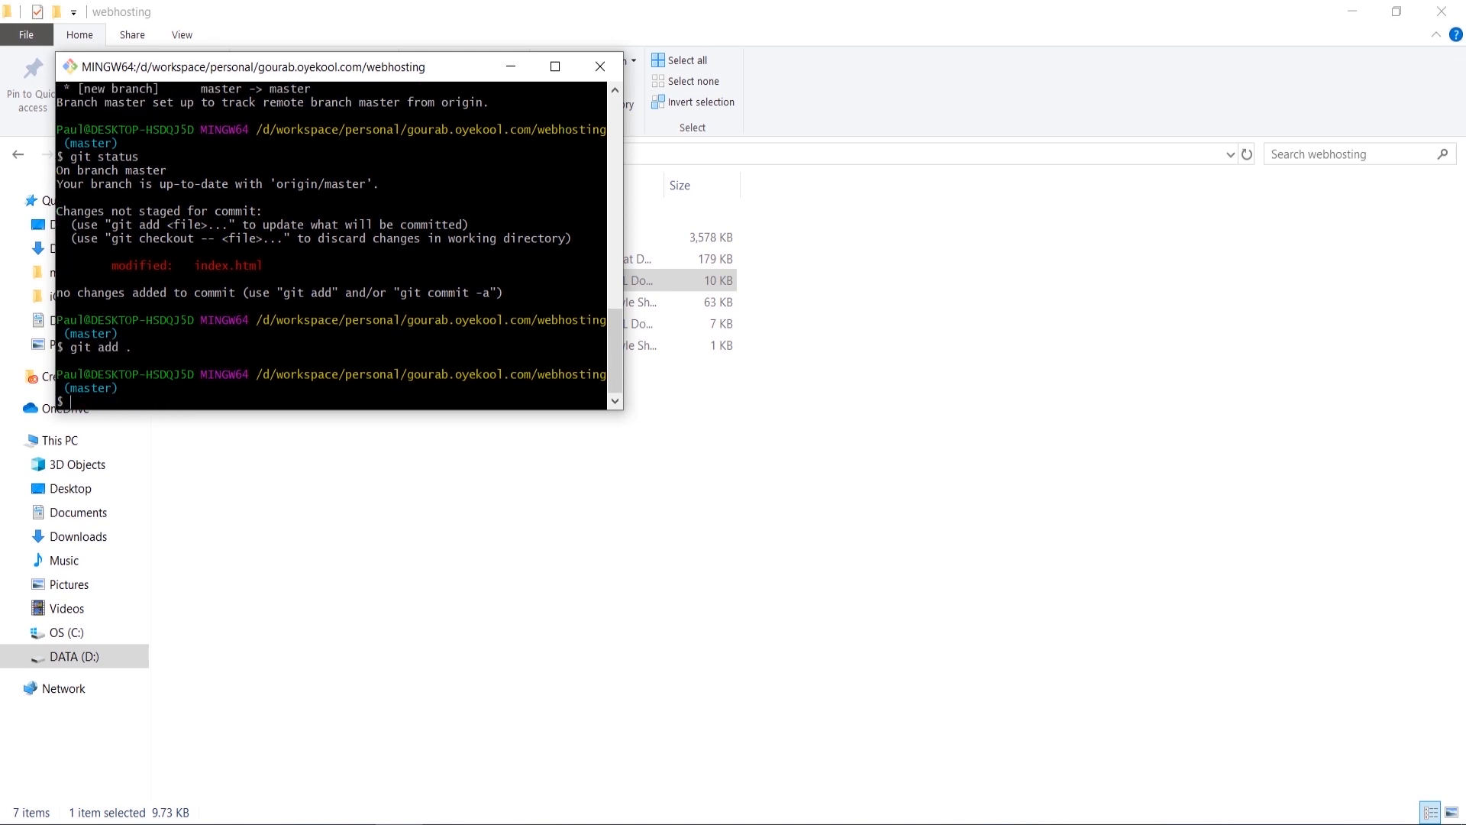
type("git status")
key("Return")
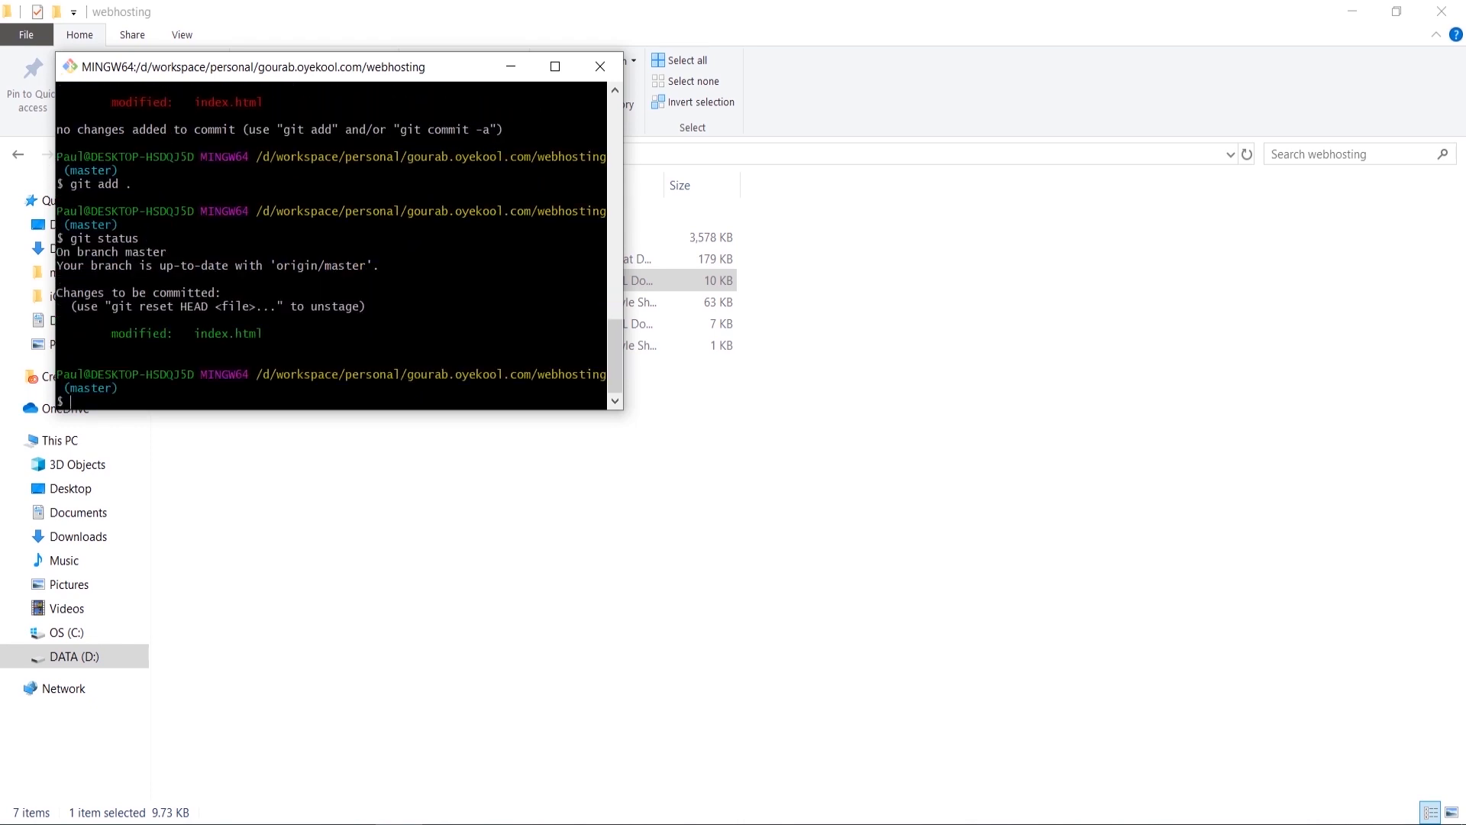
triple_click(156, 333)
Step: Commit with message 'changed title' and git push, entering the GitHub username and account password
type("git commit -m \"\"changed title")
key("Return")
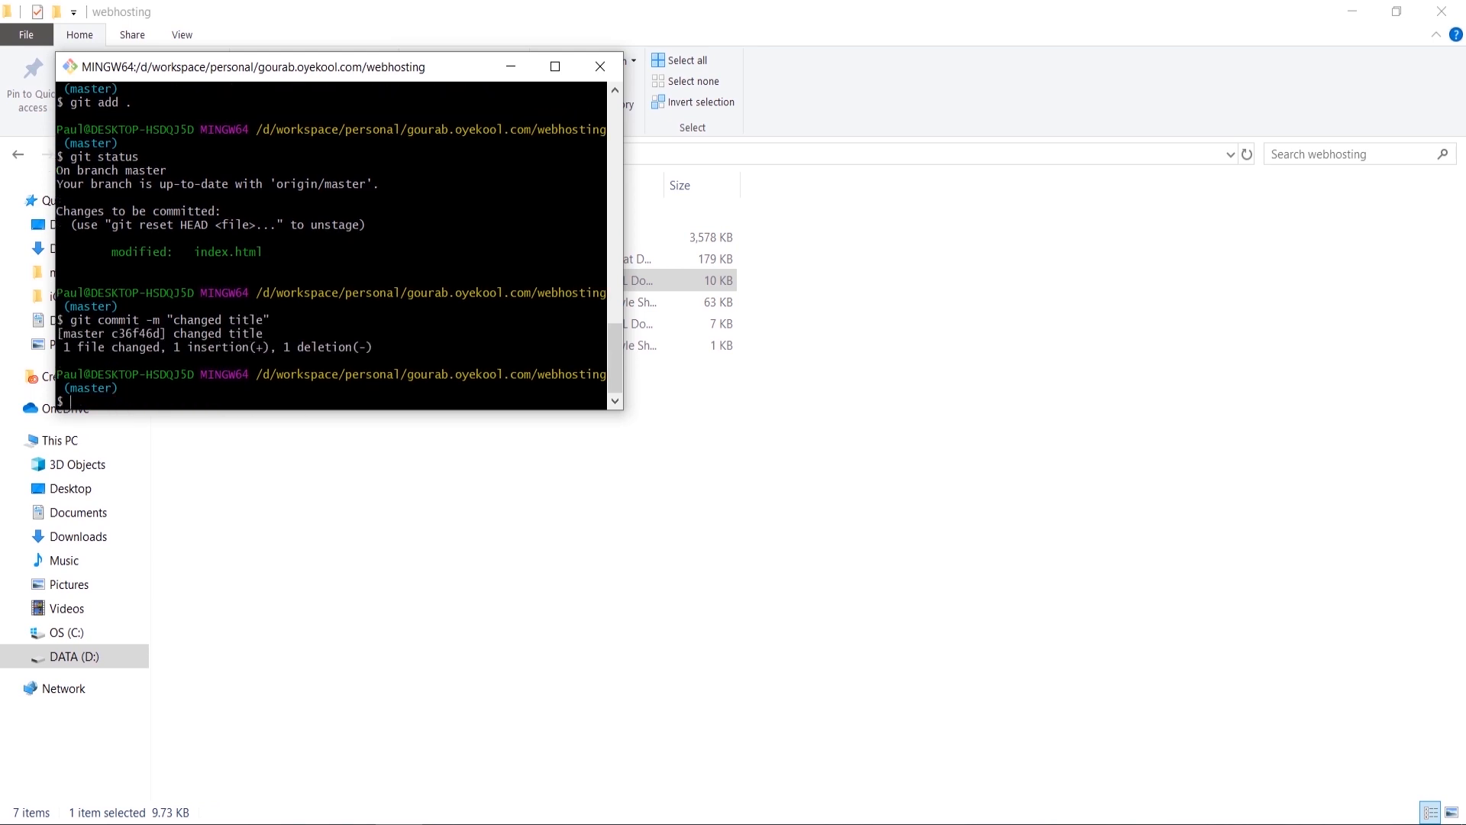
type("git push")
key("Return")
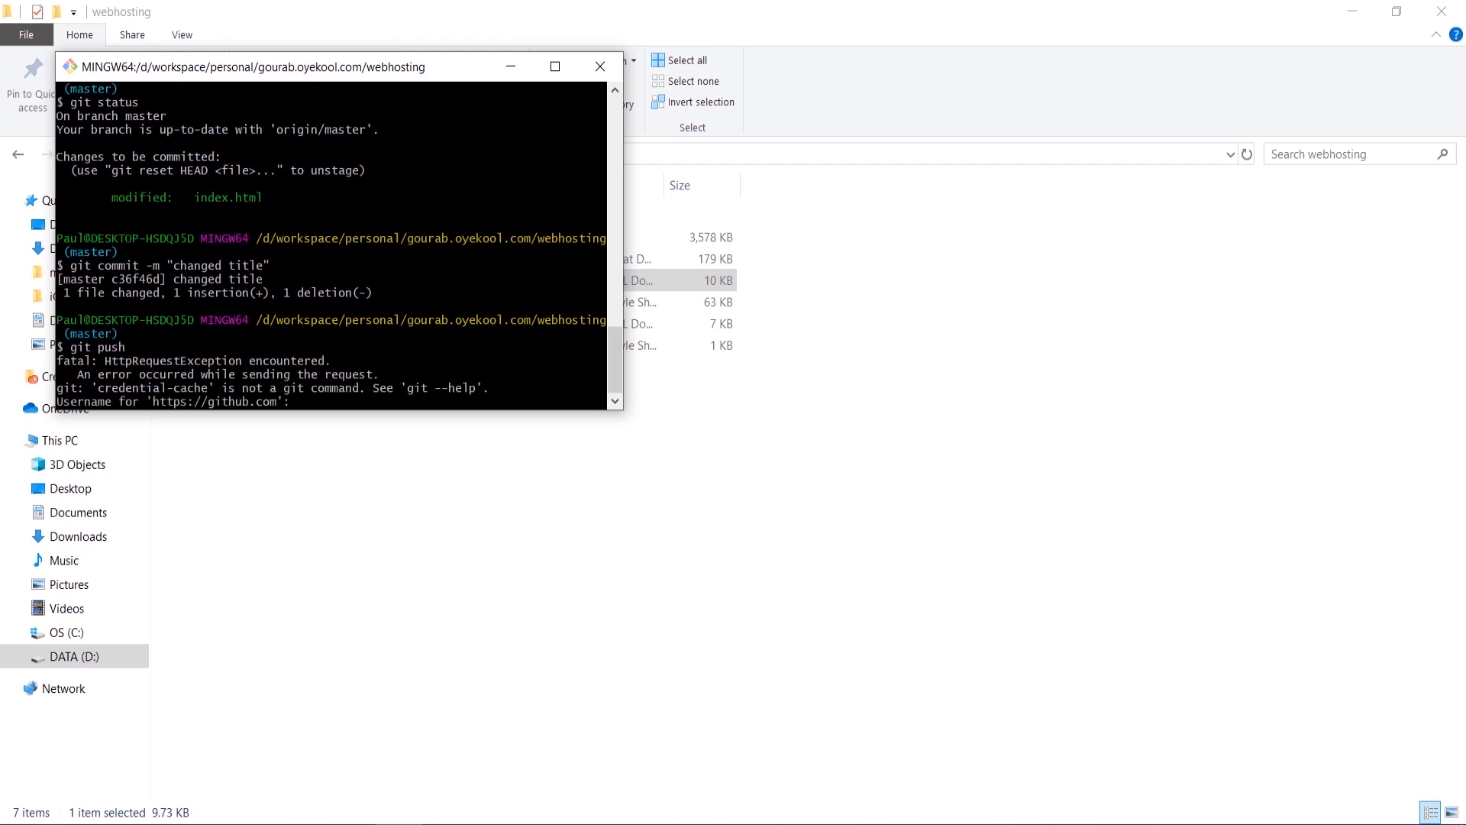
key("Return")
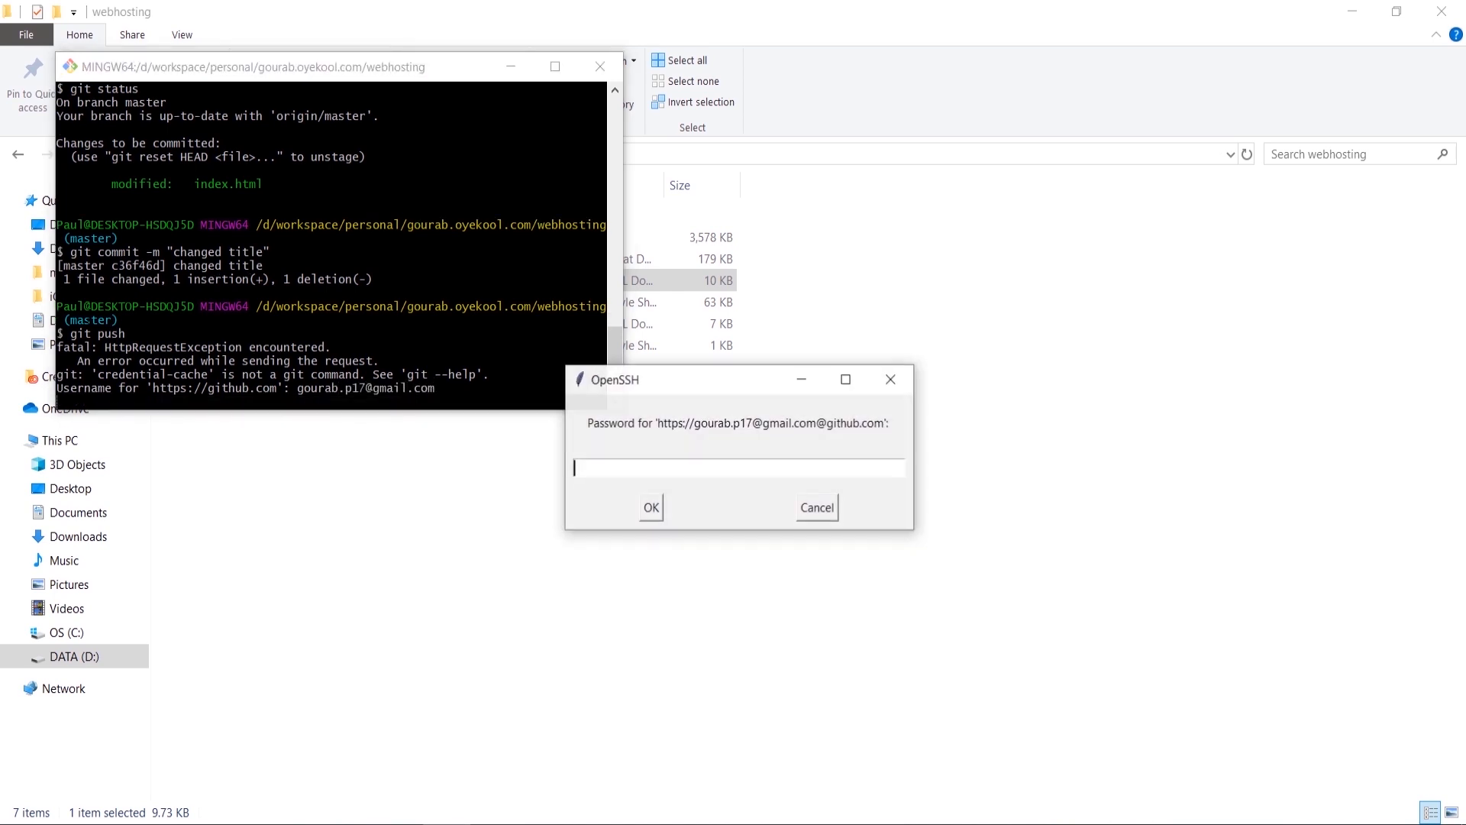
type("******")
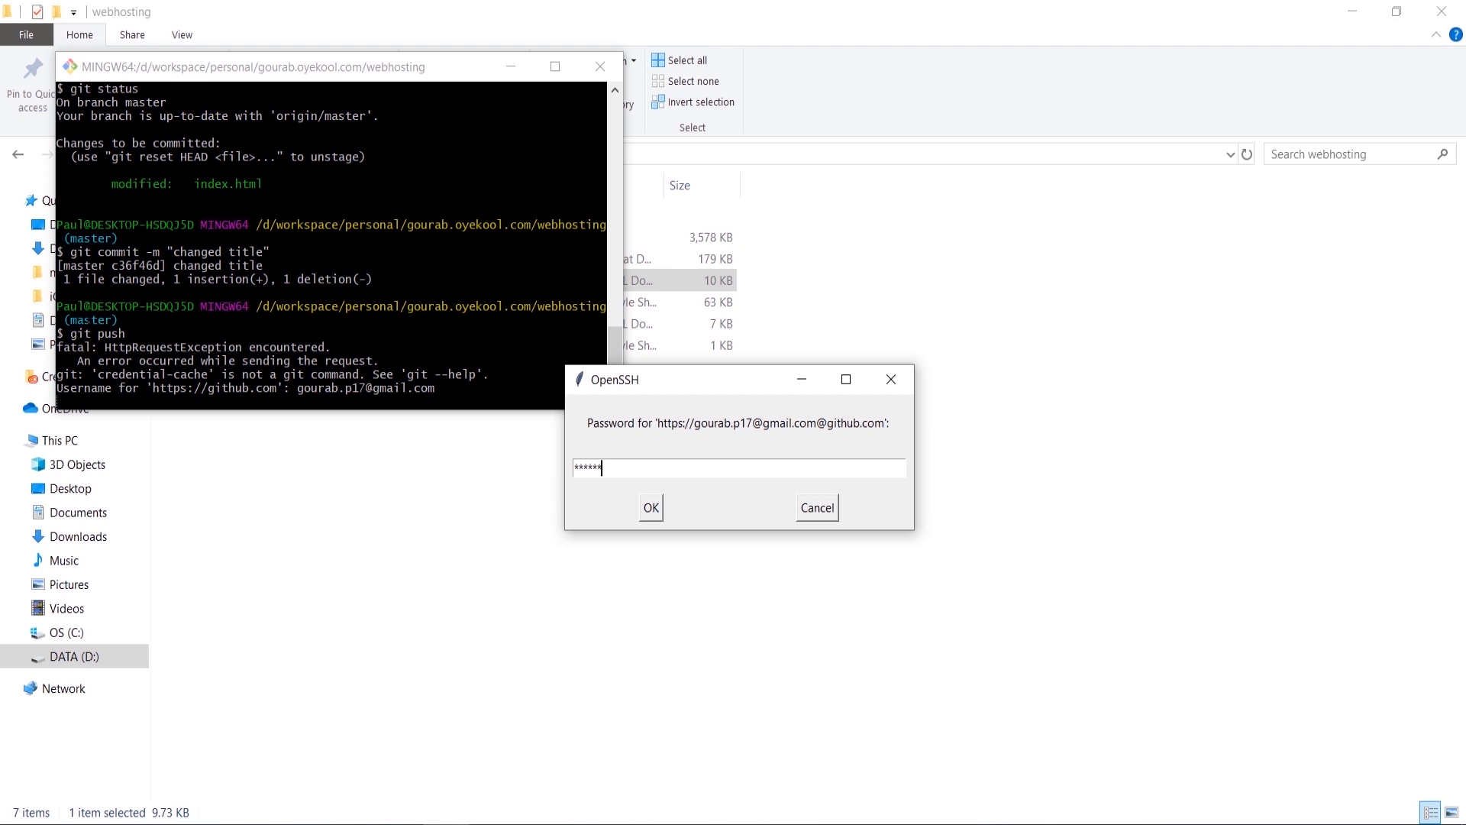
type("*****")
key("Return")
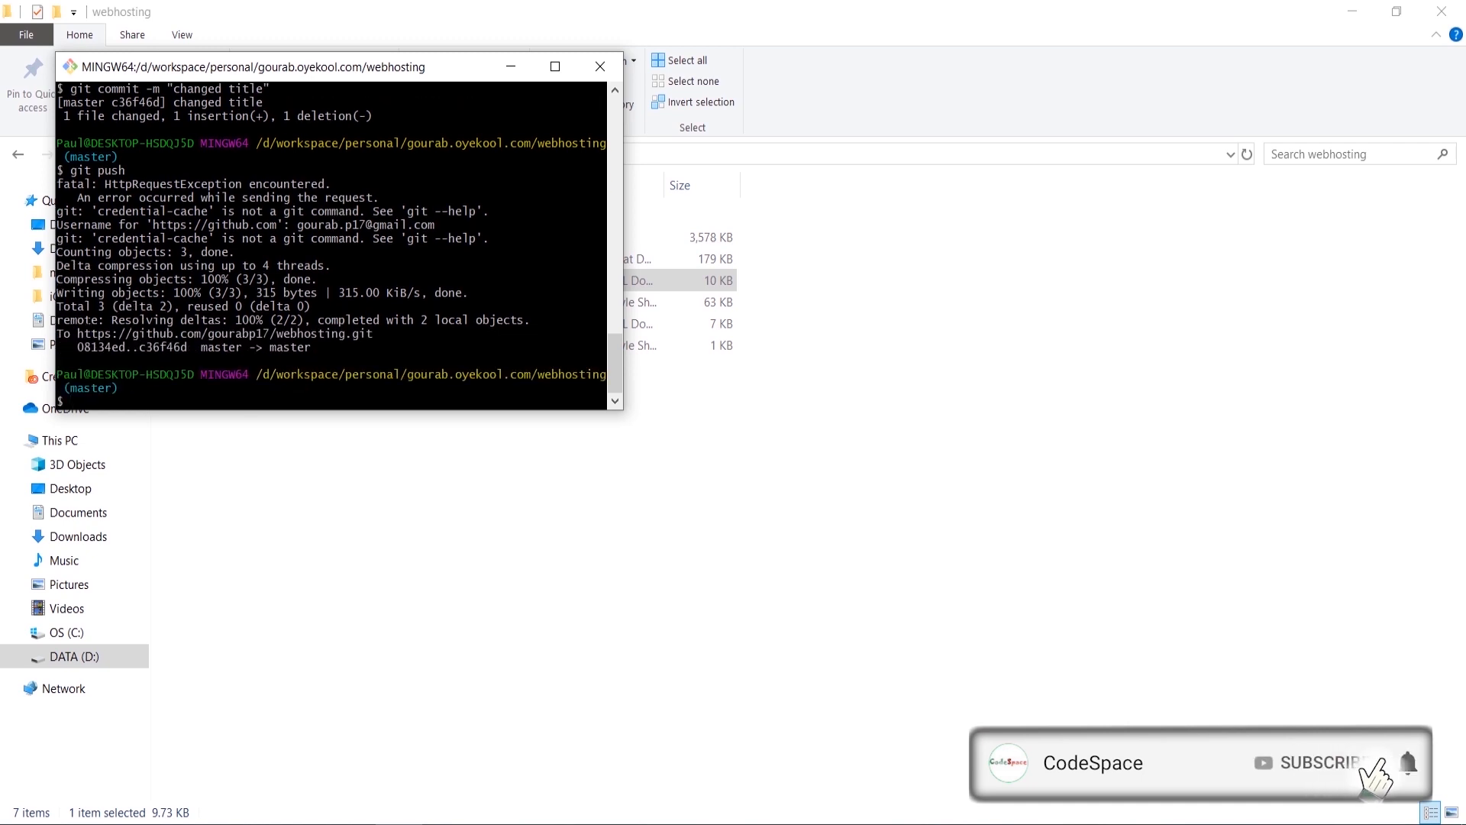
key("alt+Tab")
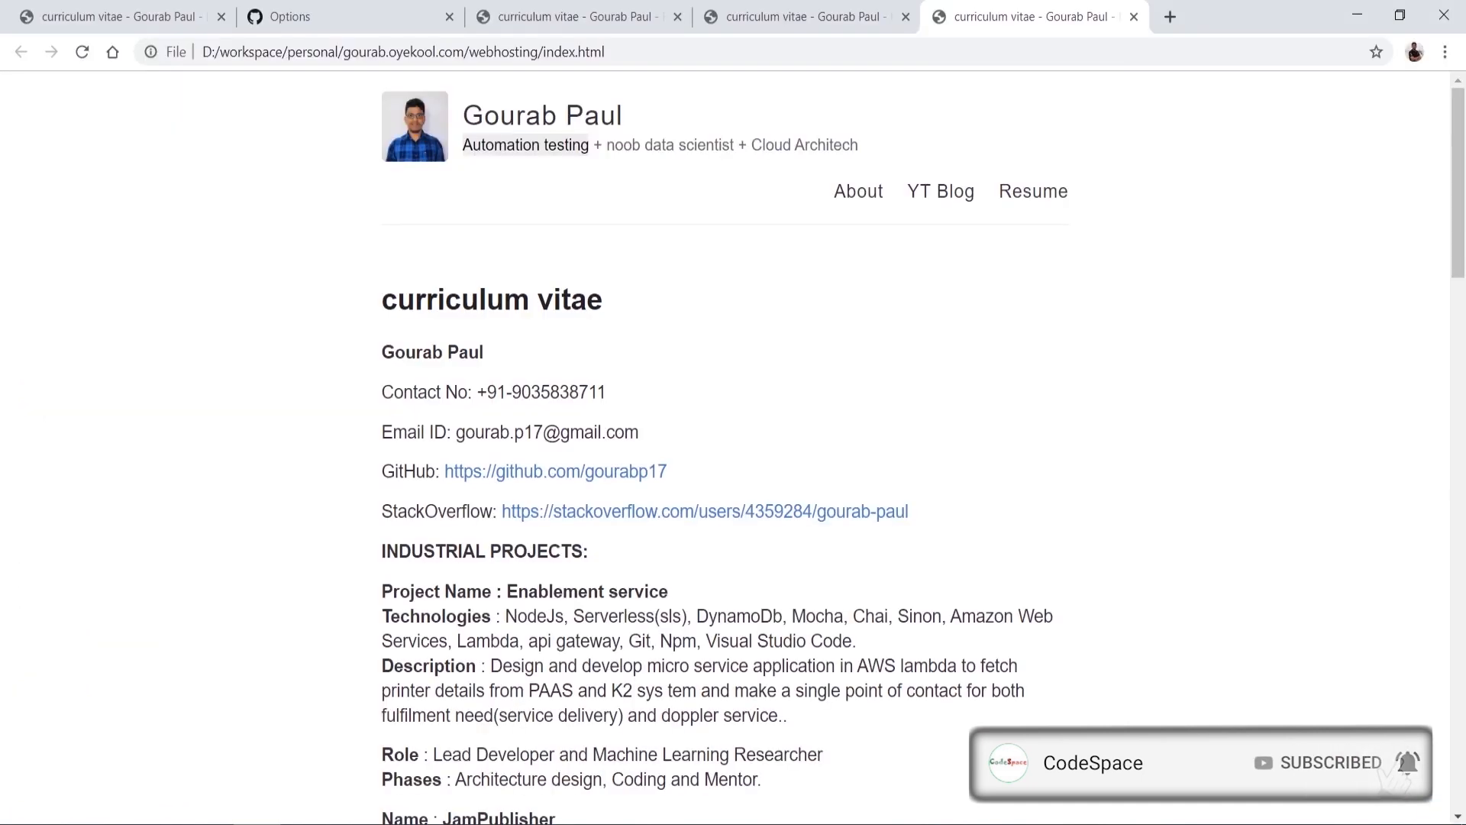
Step: View the pushed index.html source on GitHub and locate the 'Automation testing' tagline
left_click(390, 8)
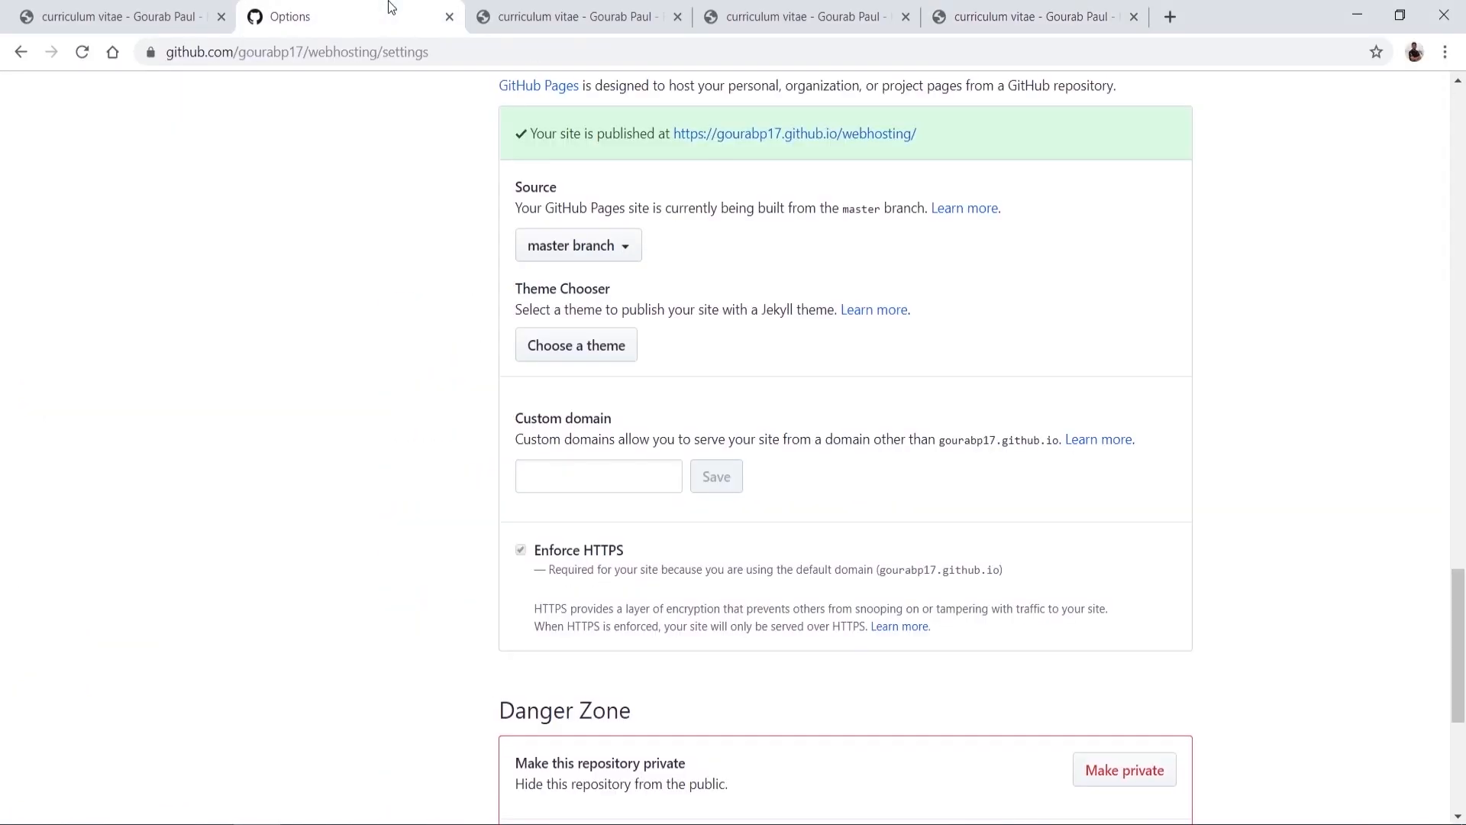
scroll(502, 347, "up", 20)
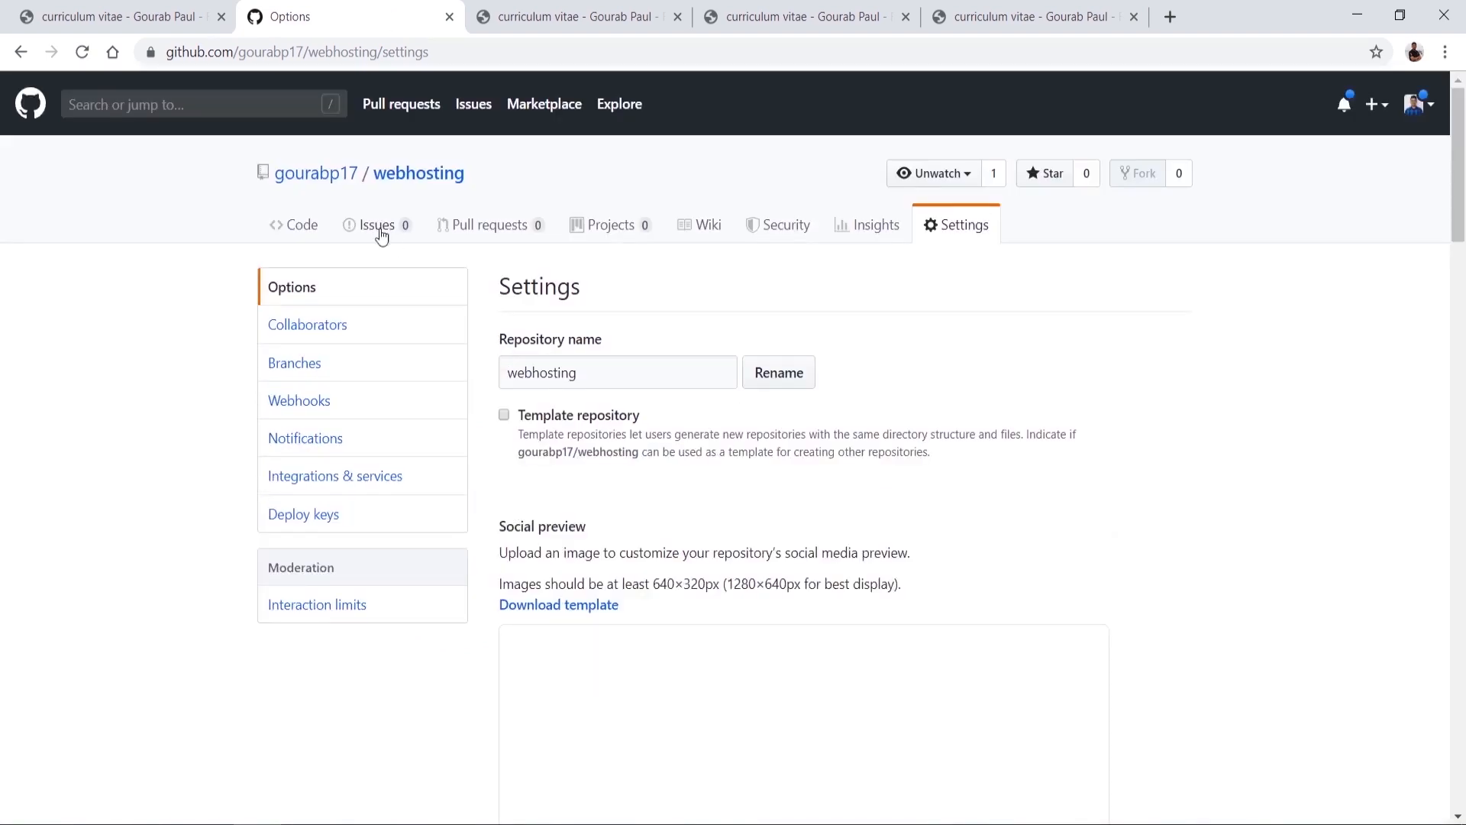
left_click(290, 220)
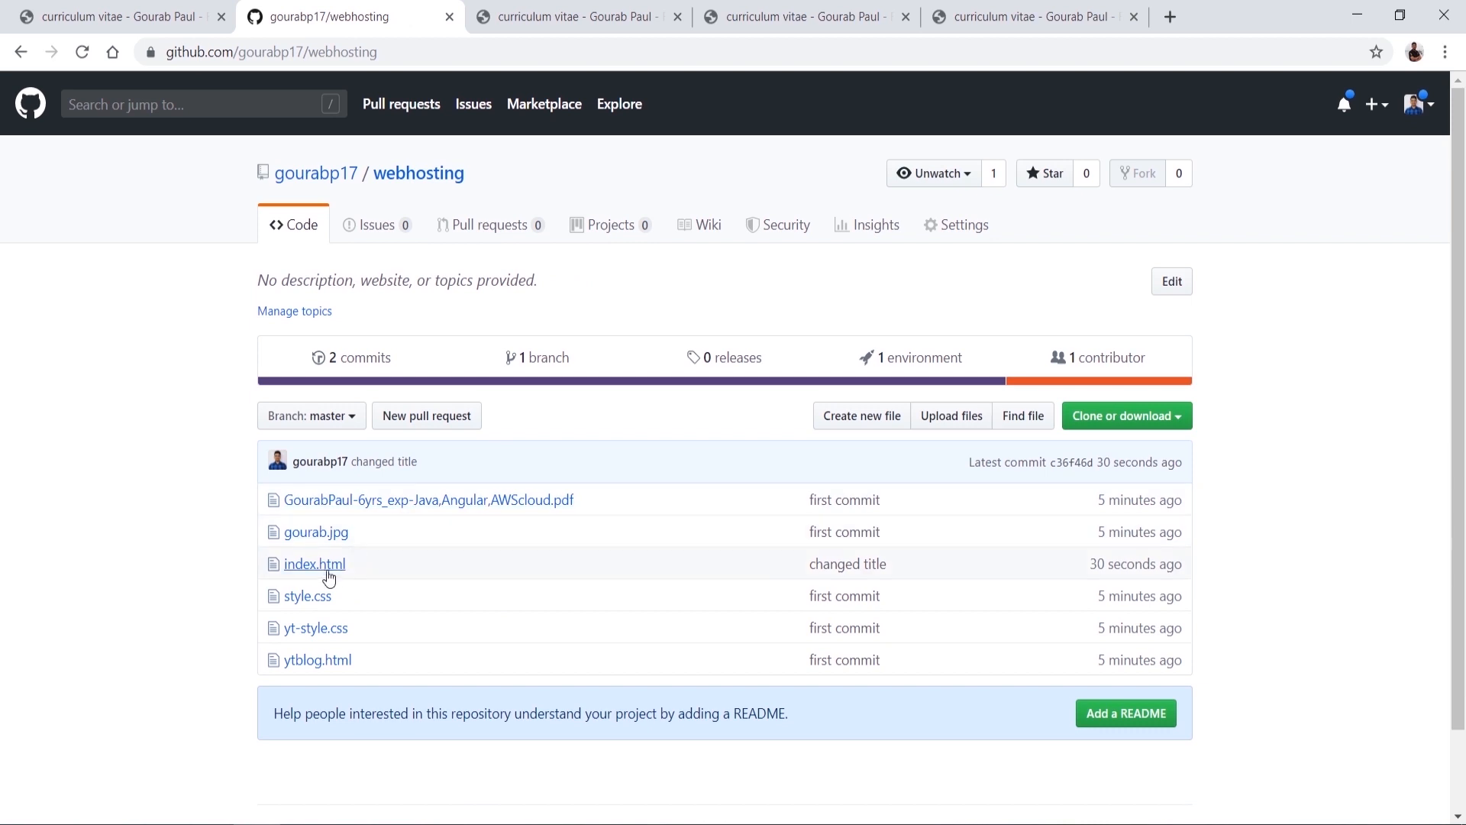
left_click(329, 578)
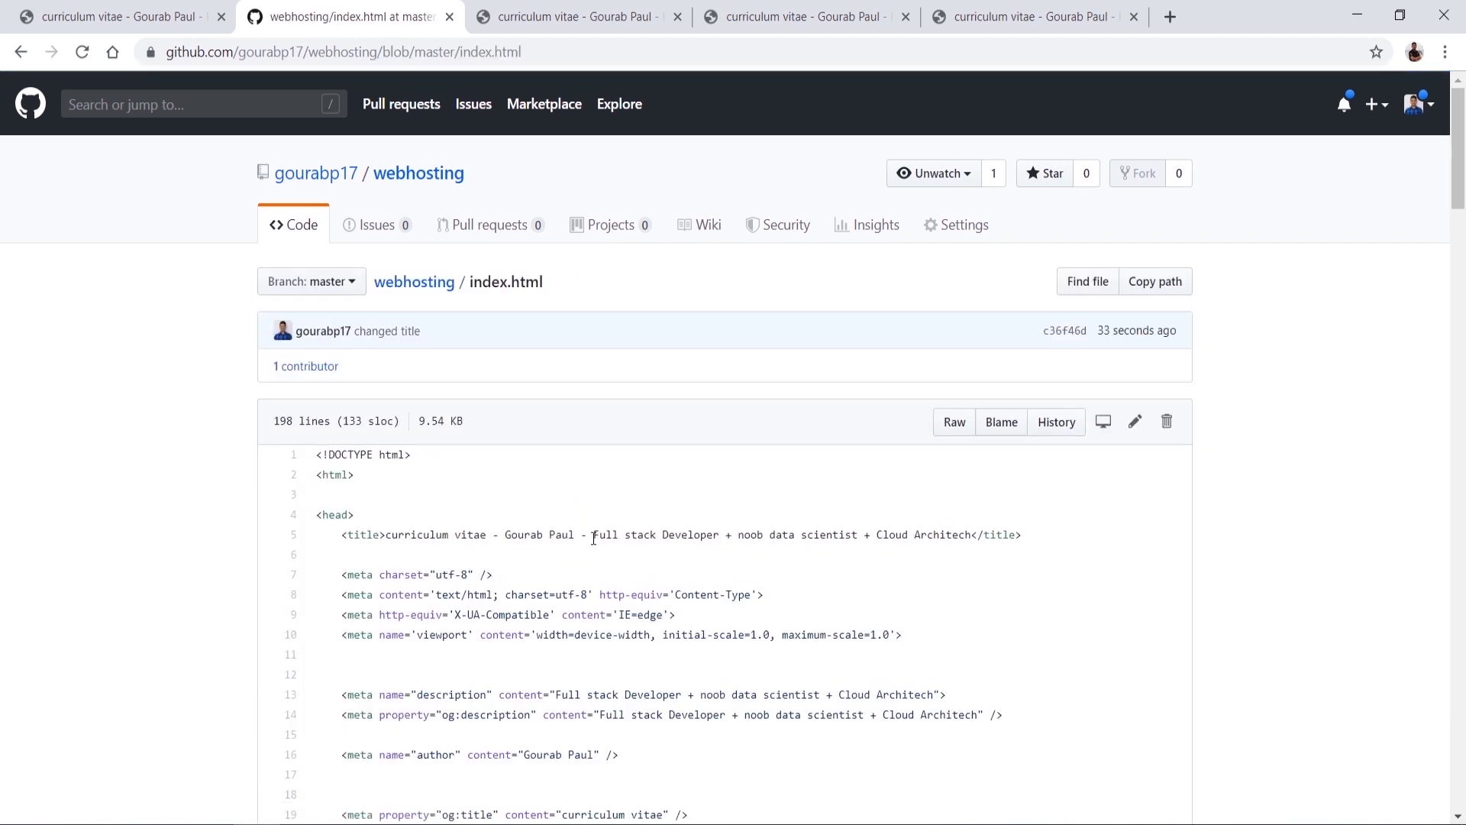
scroll(632, 663, "down", 3)
scroll(581, 698, "up", 3)
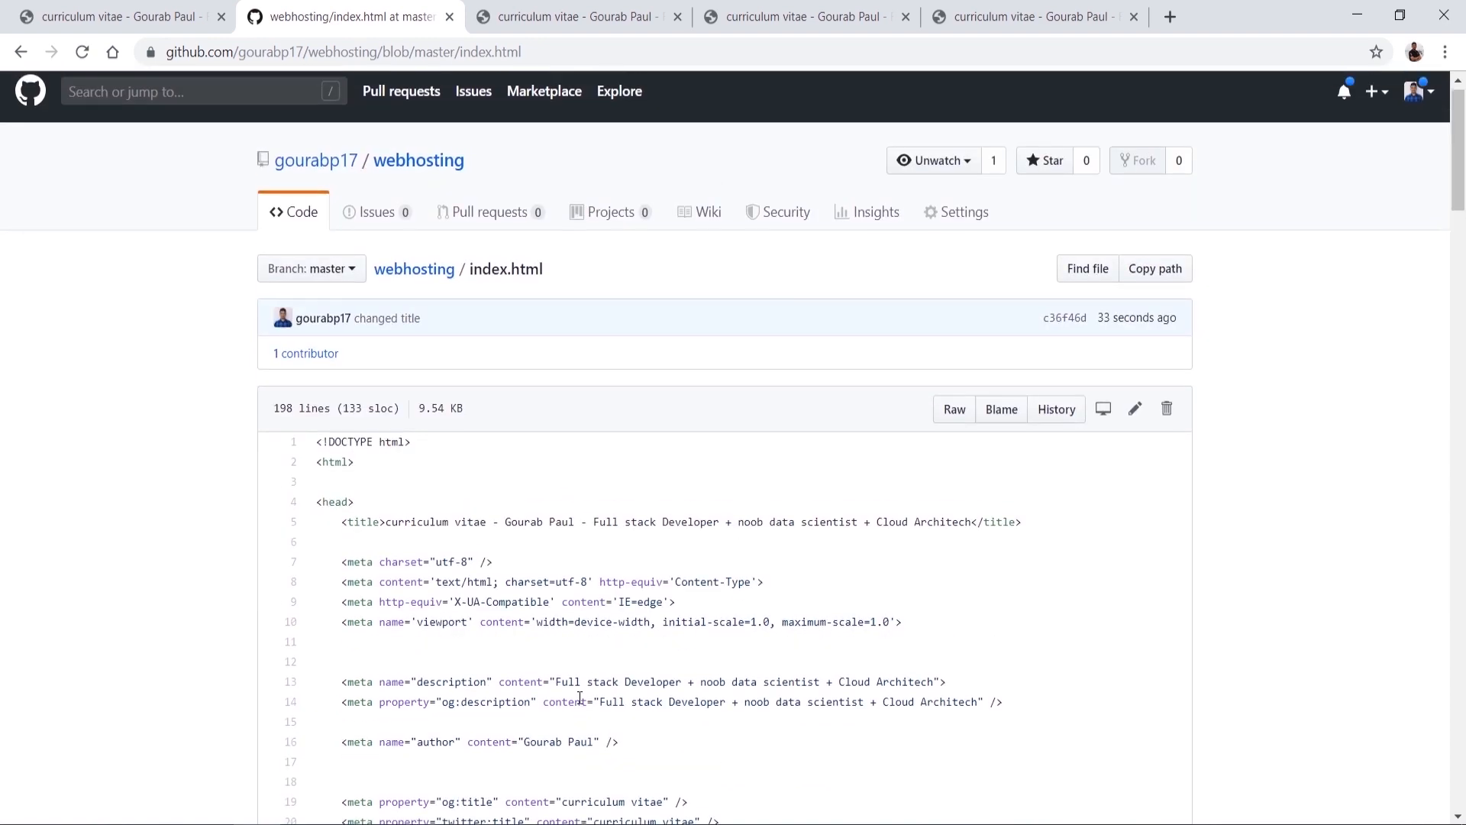
scroll(448, 710, "down", 5)
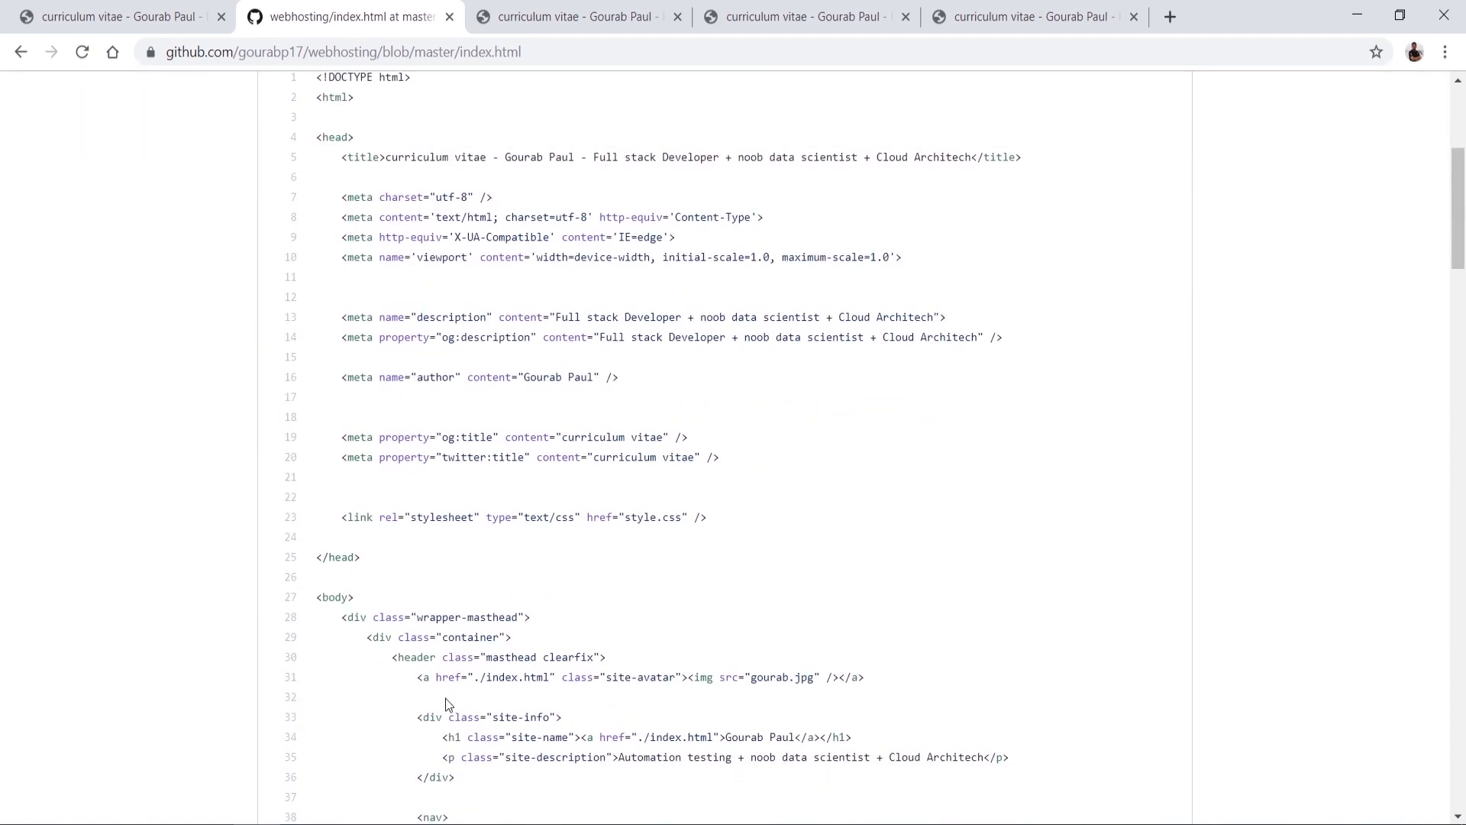
left_click_drag(623, 698, 733, 699)
scroll(189, 244, "up", 6)
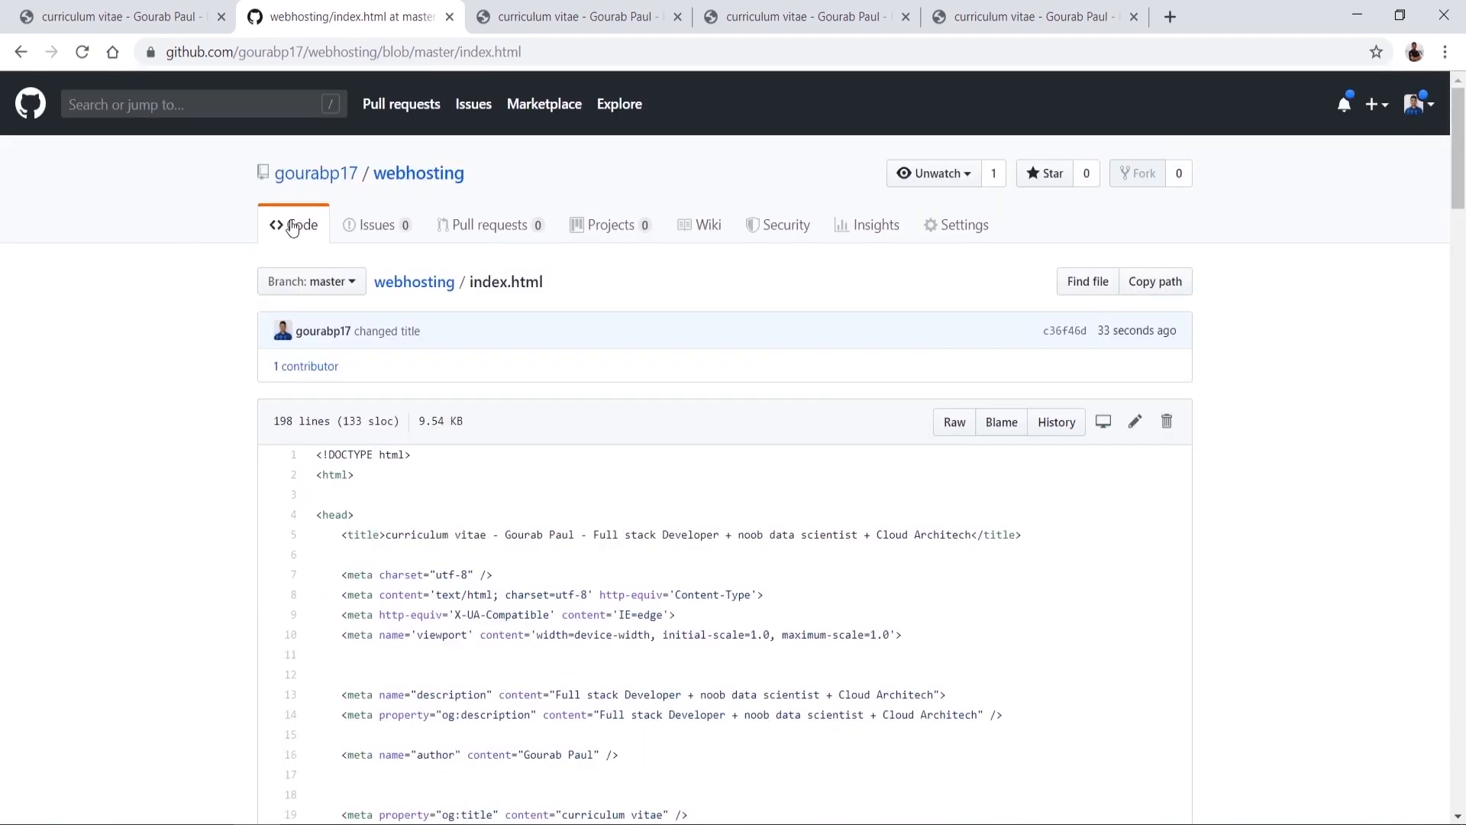
Step: Open the 'changed title' commit to view its index.html diff
left_click(424, 180)
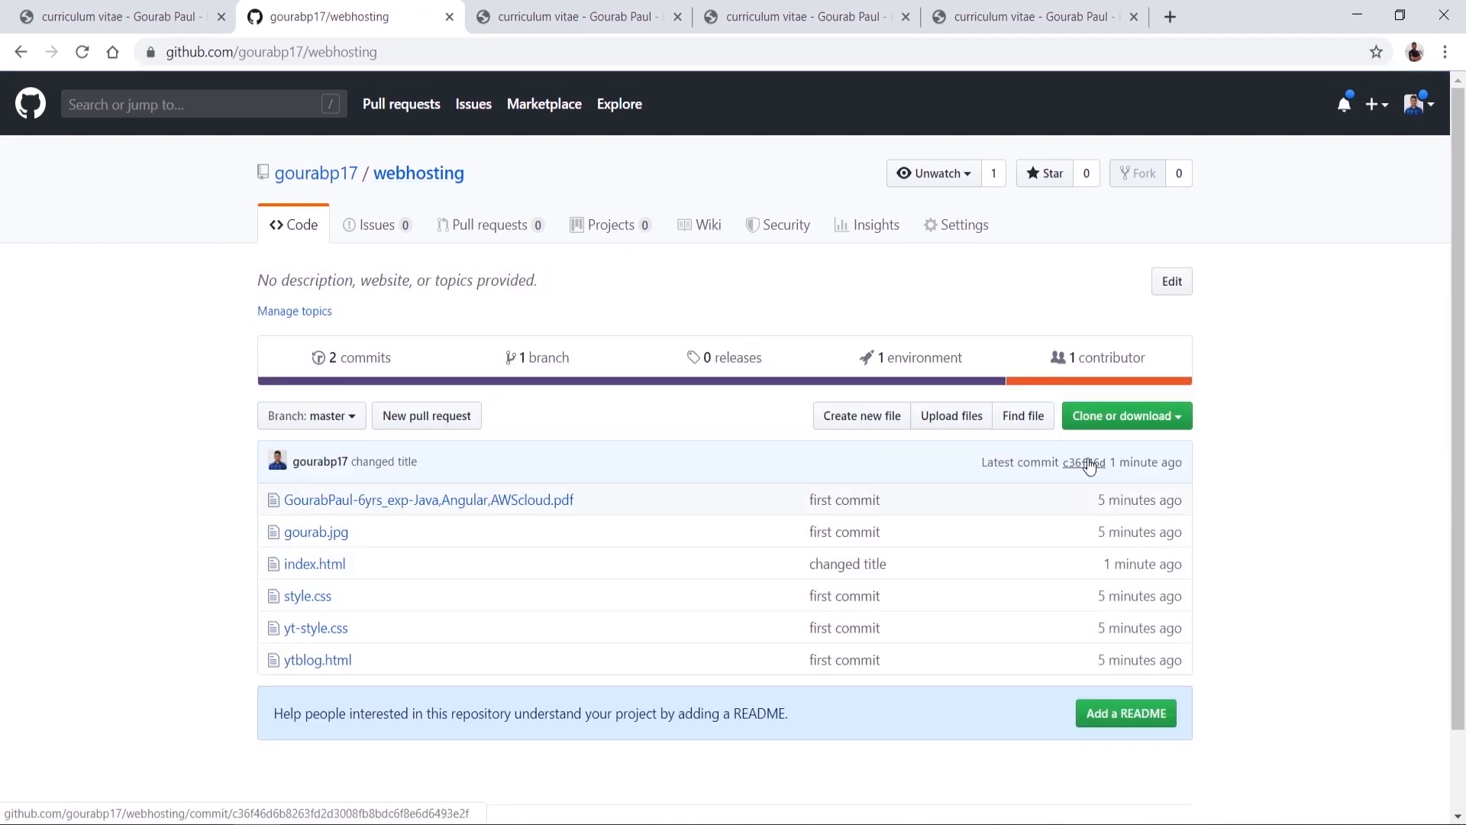
left_click(386, 467)
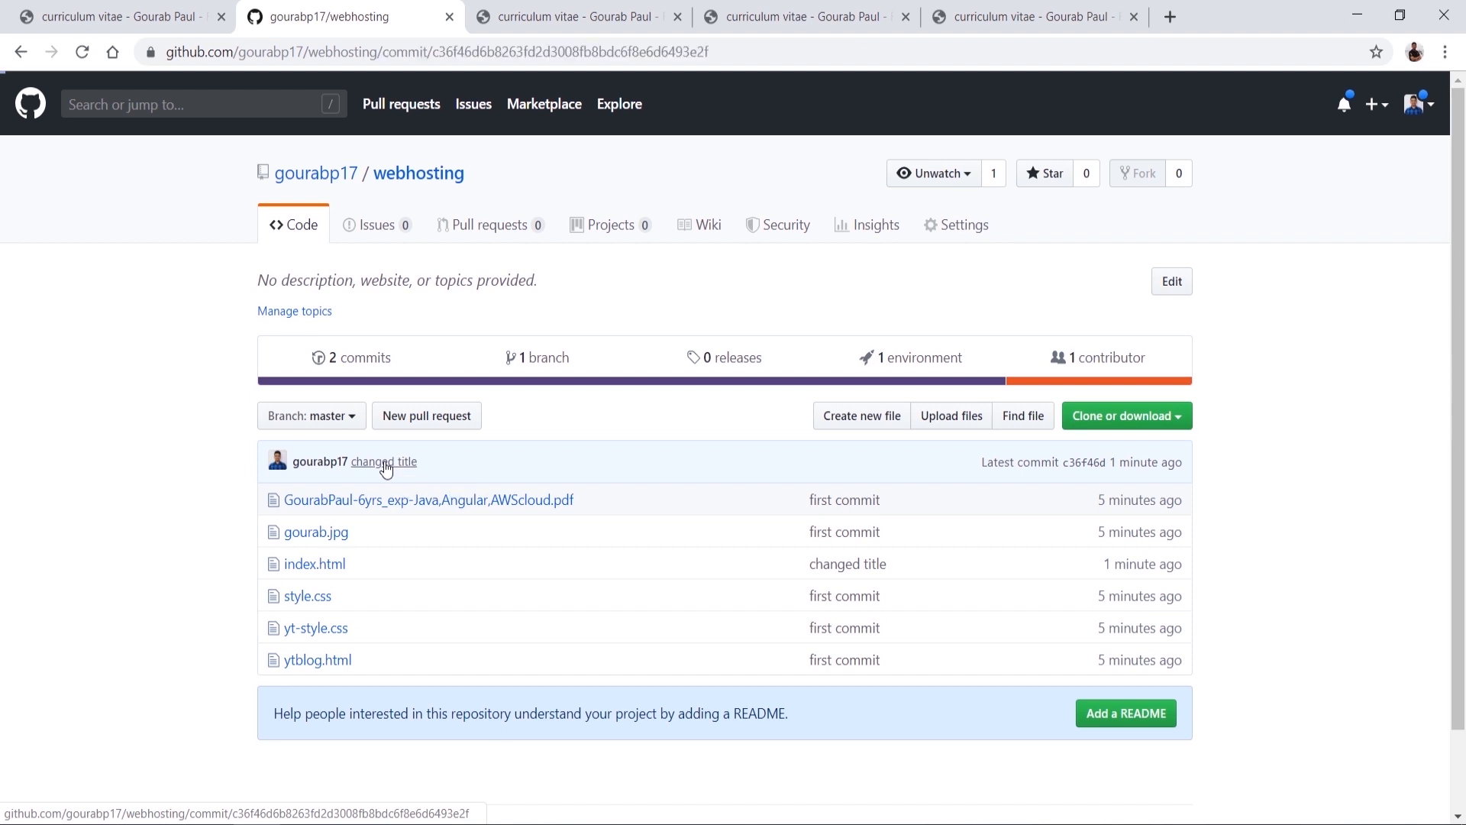
scroll(683, 422, "down", 2)
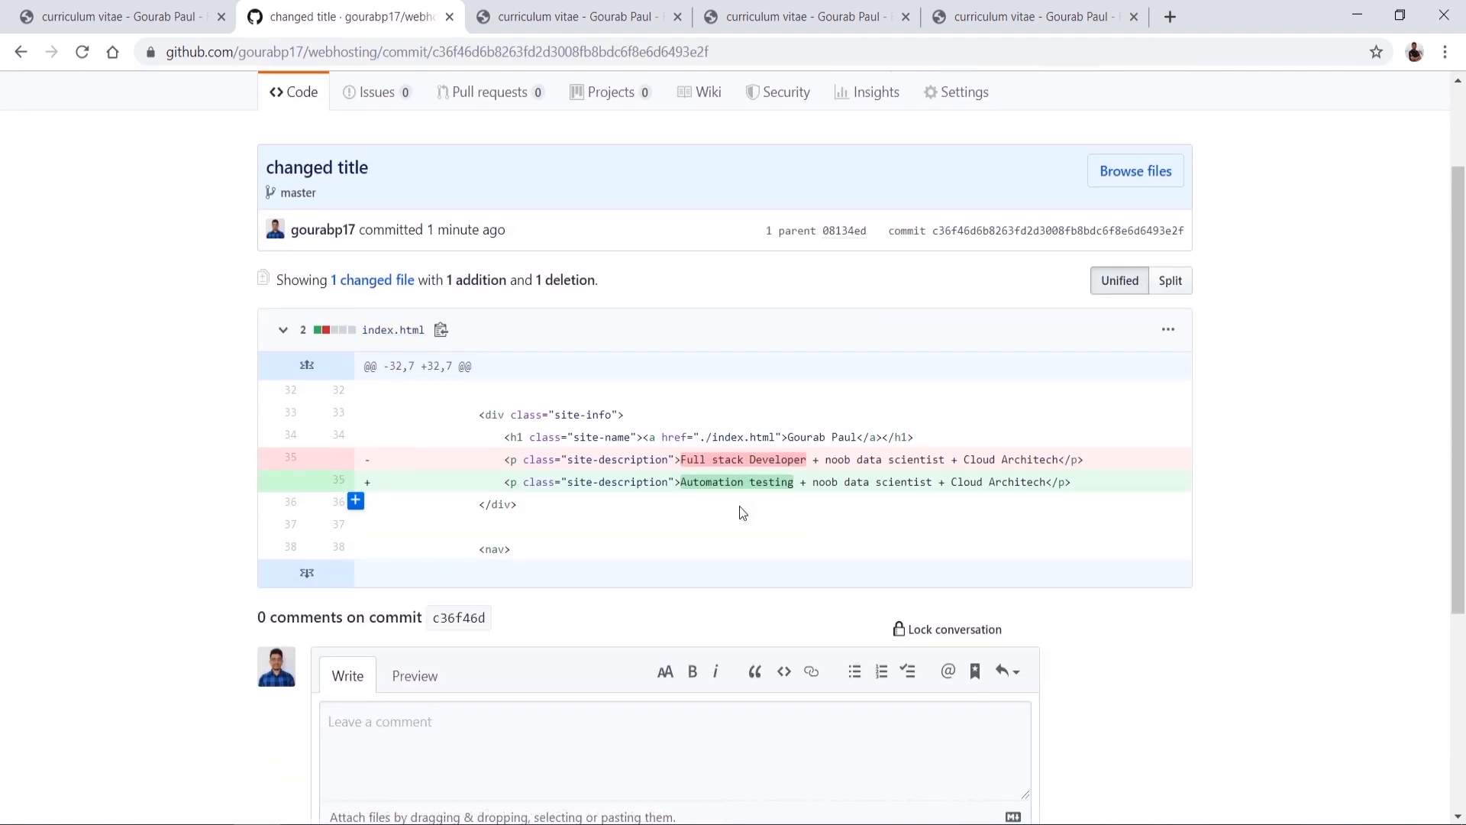
left_click(786, 21)
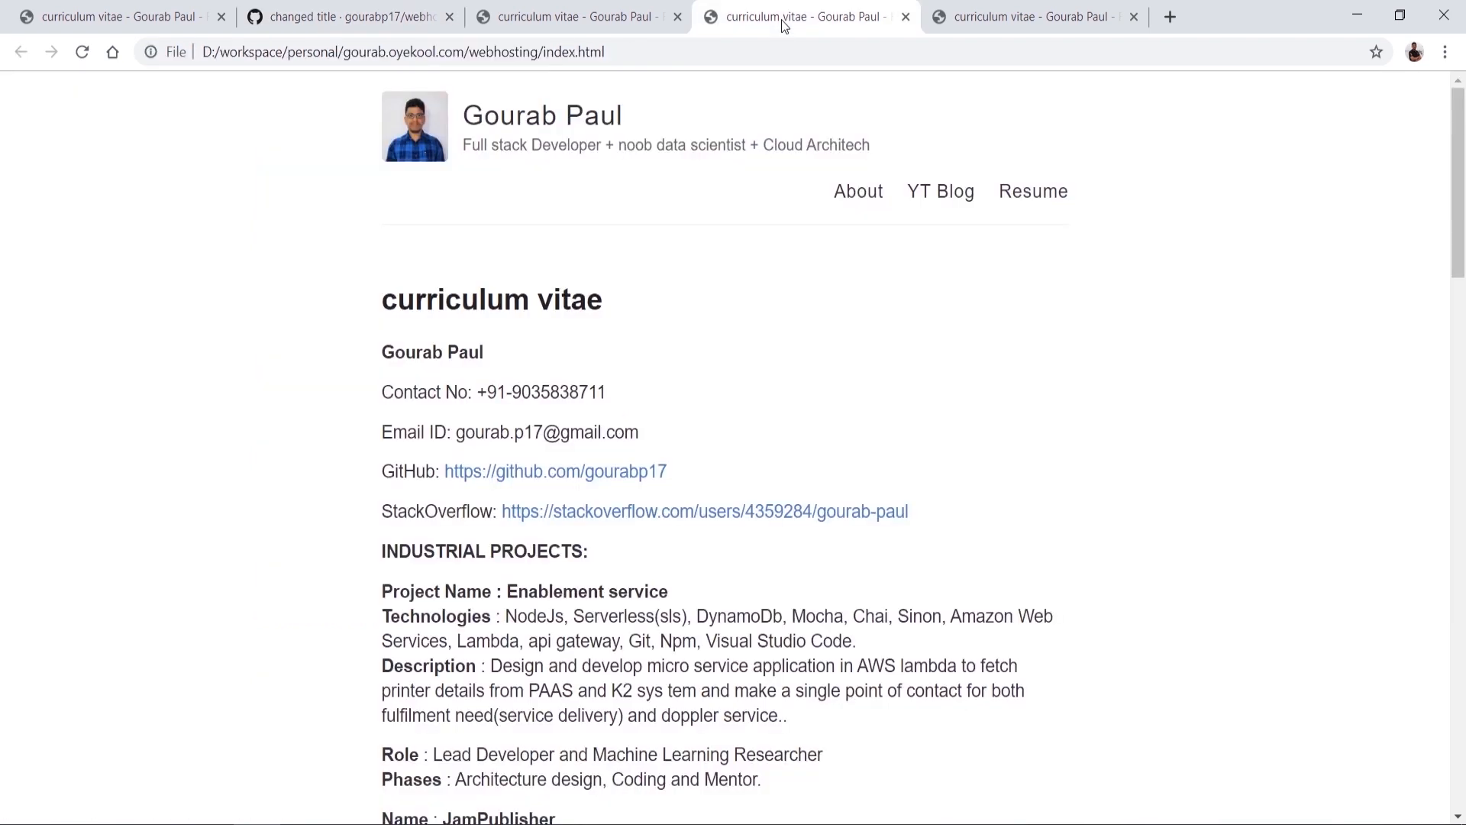
Step: Reload the live github.io site and confirm the tagline reads 'Automation testing'
left_click(526, 8)
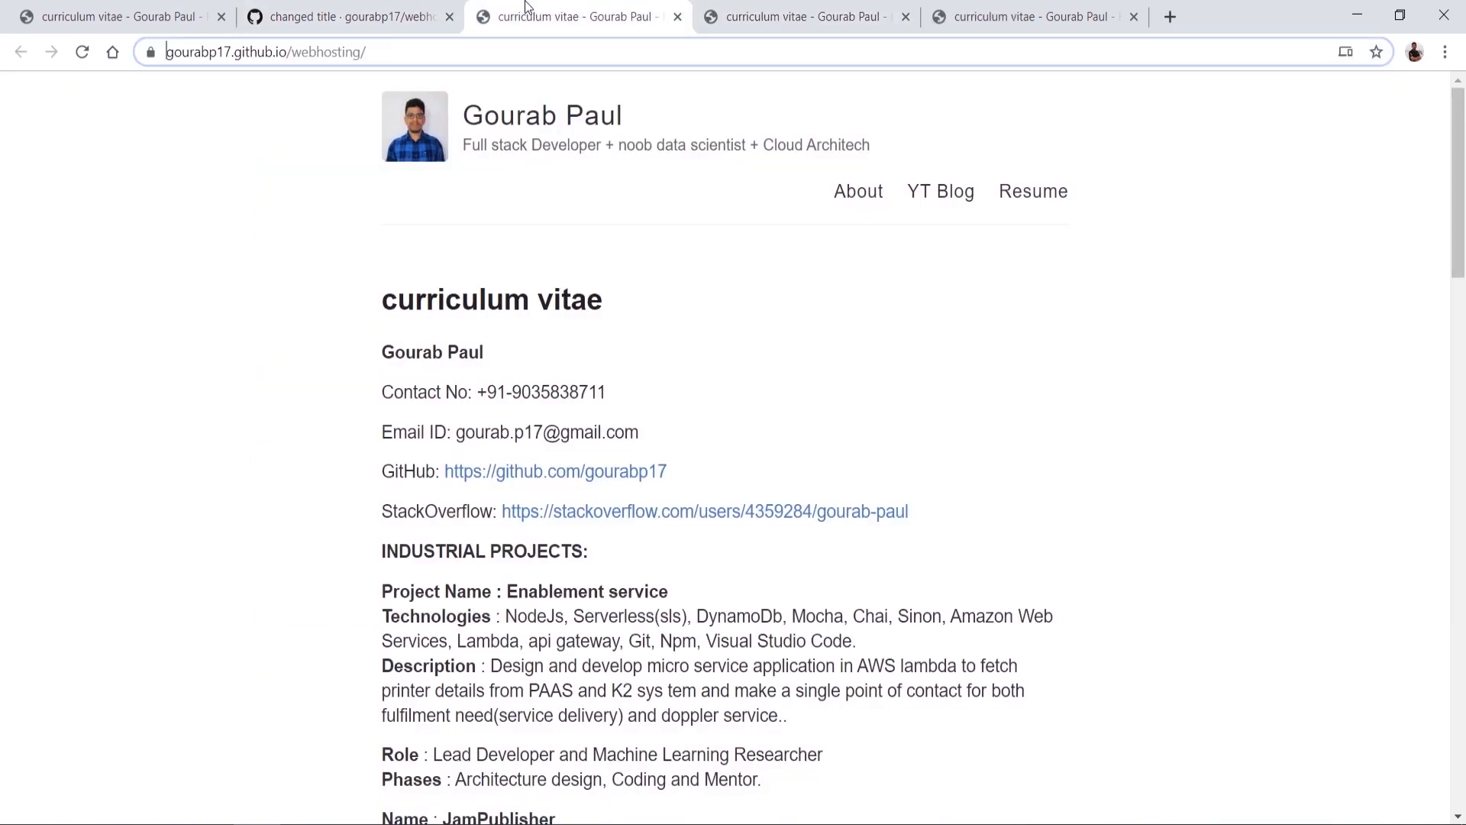
left_click(82, 52)
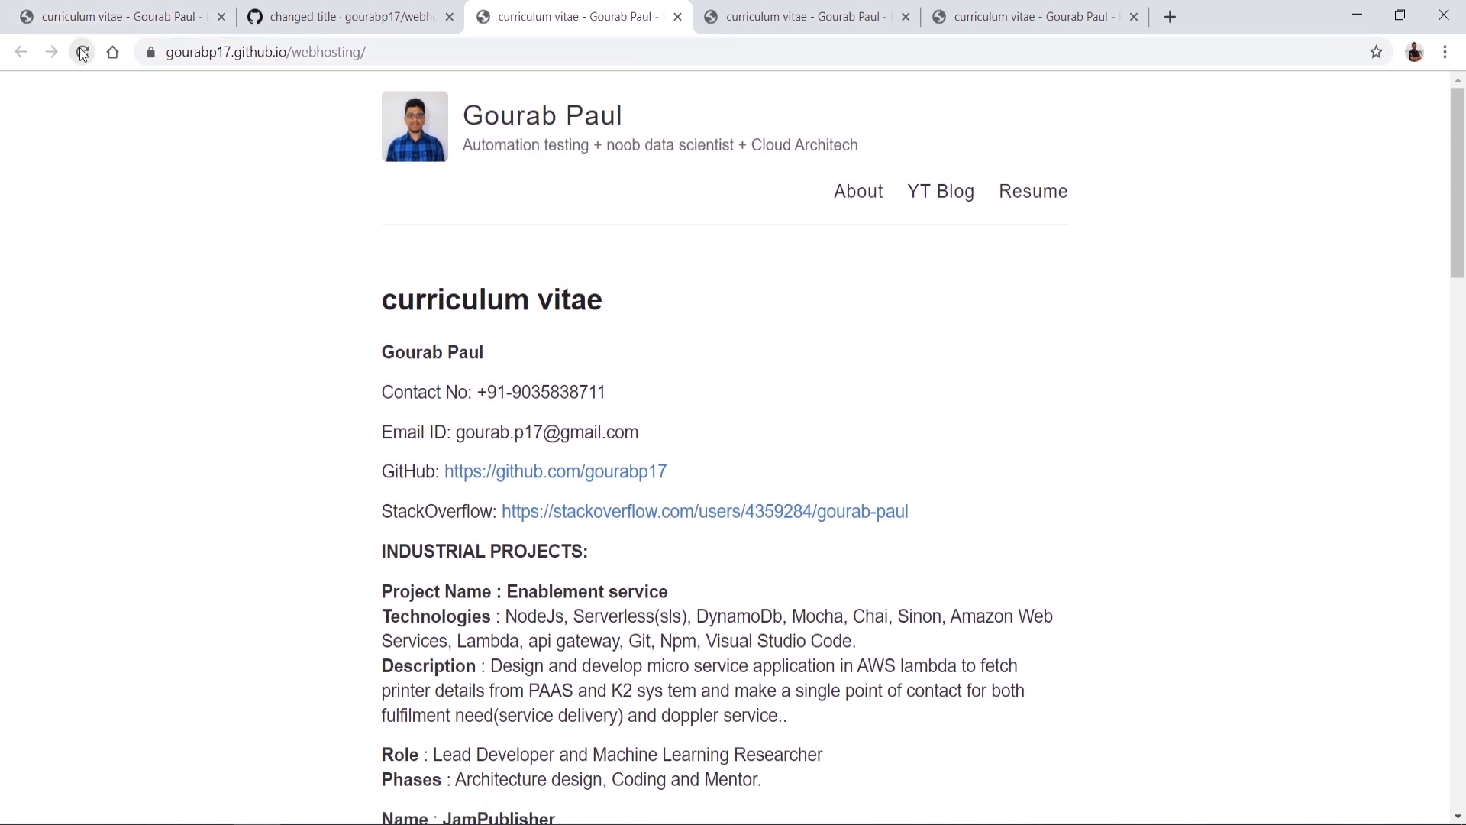
left_click_drag(462, 144, 587, 147)
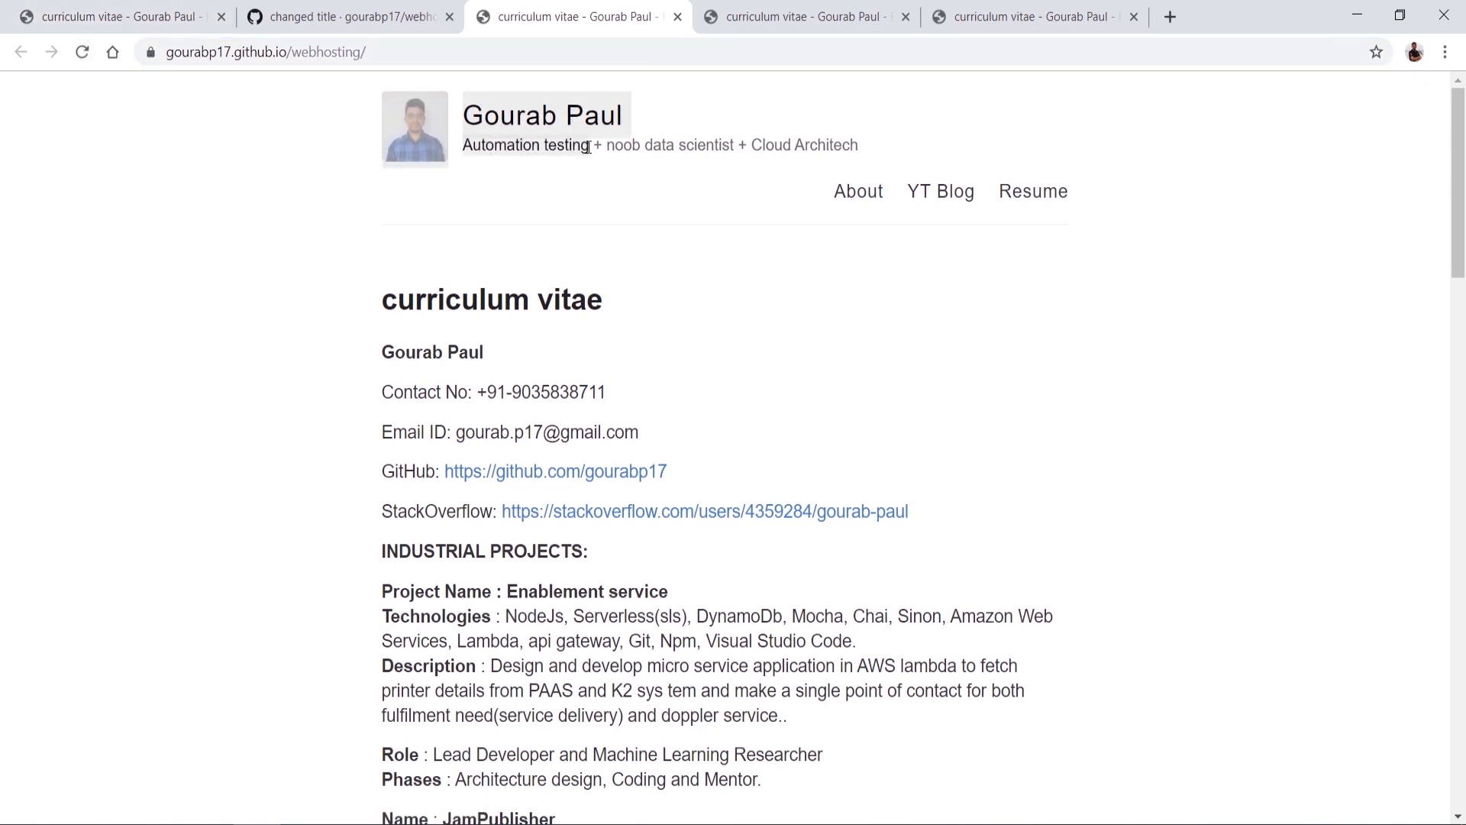
left_click(588, 147)
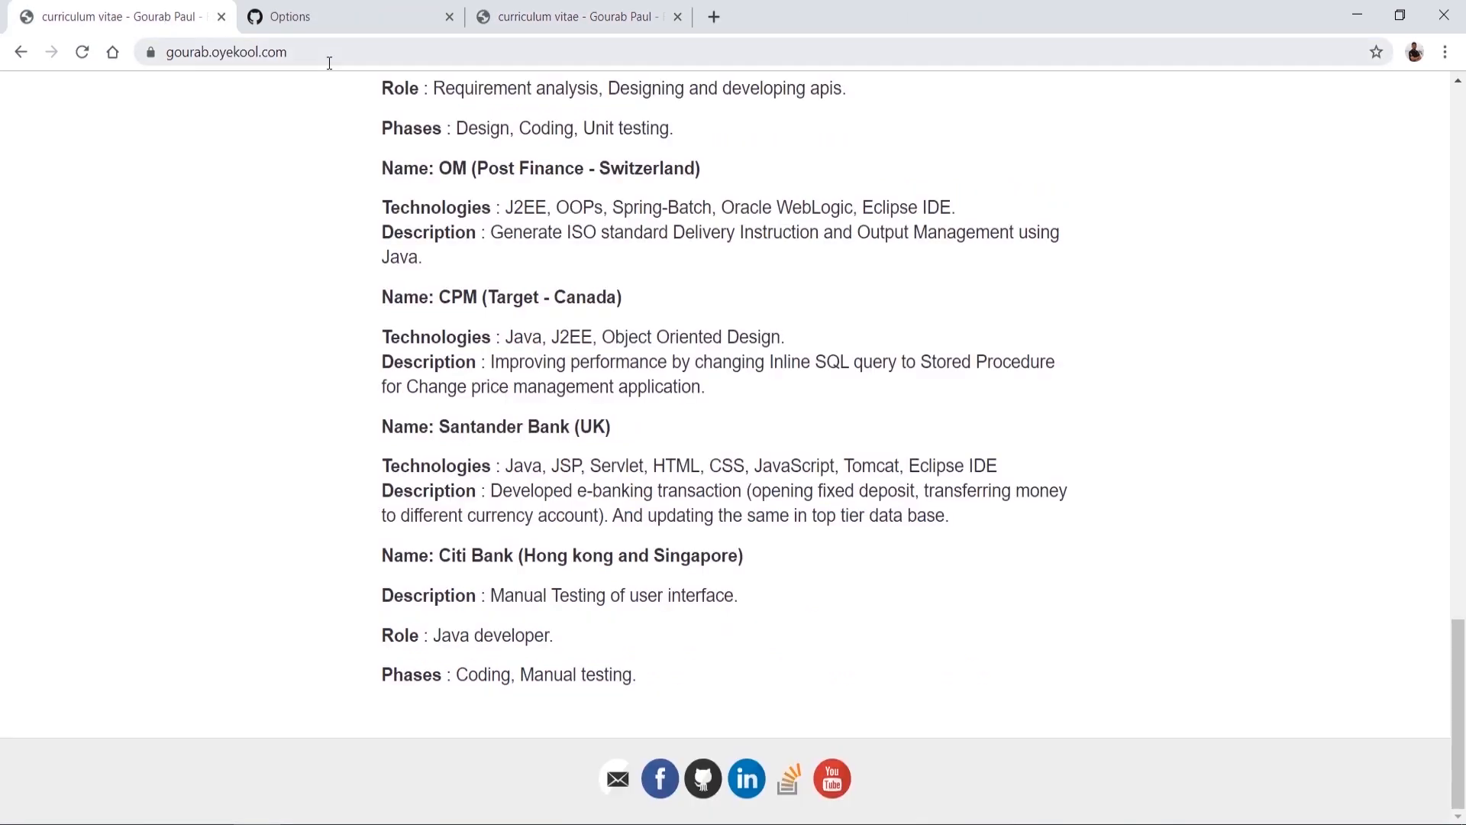
left_click(329, 55)
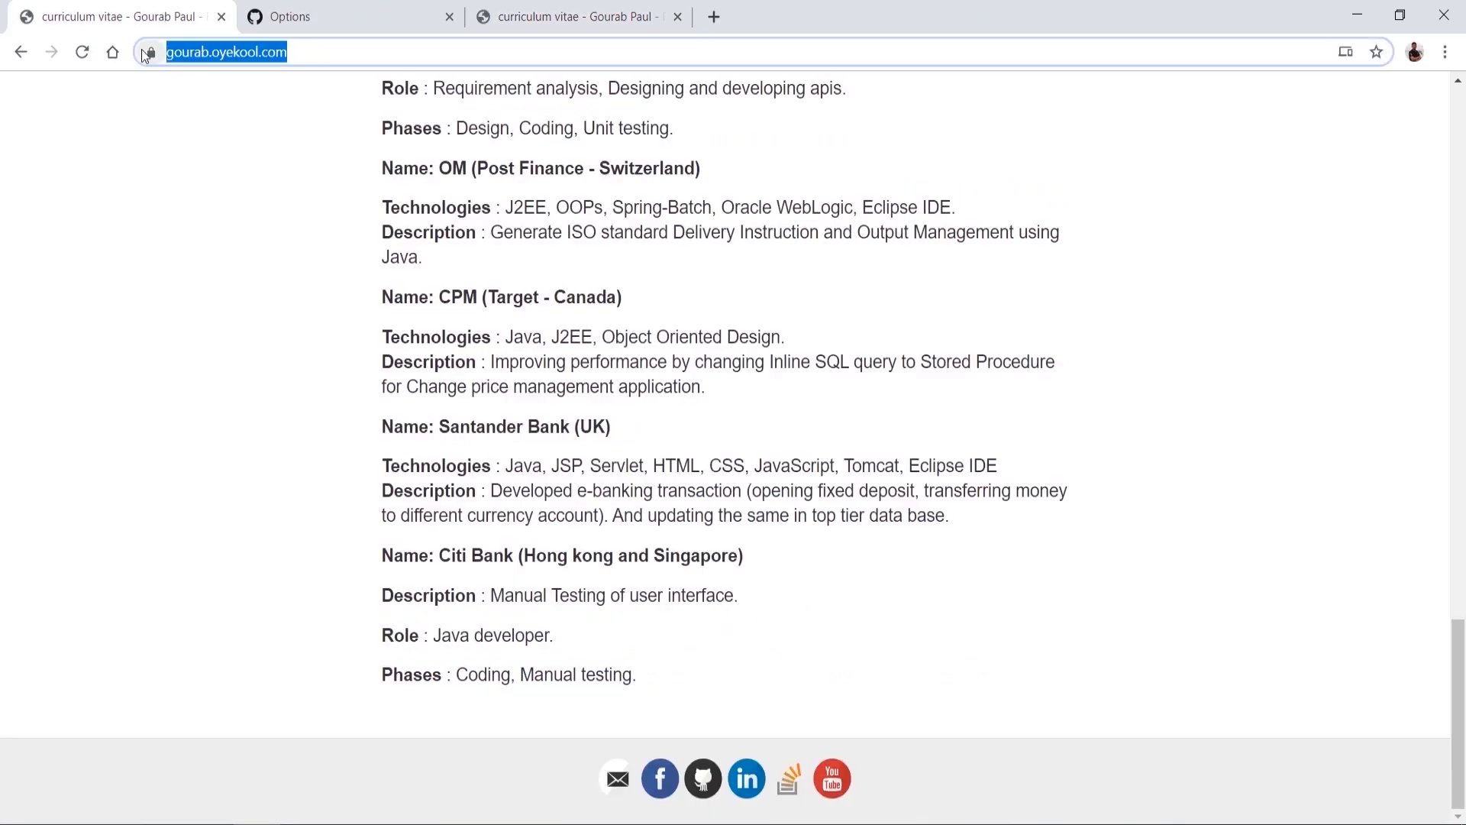
Step: Return to the repository's GitHub Pages settings
left_click(573, 17)
left_click(411, 11)
scroll(632, 474, "down", 4)
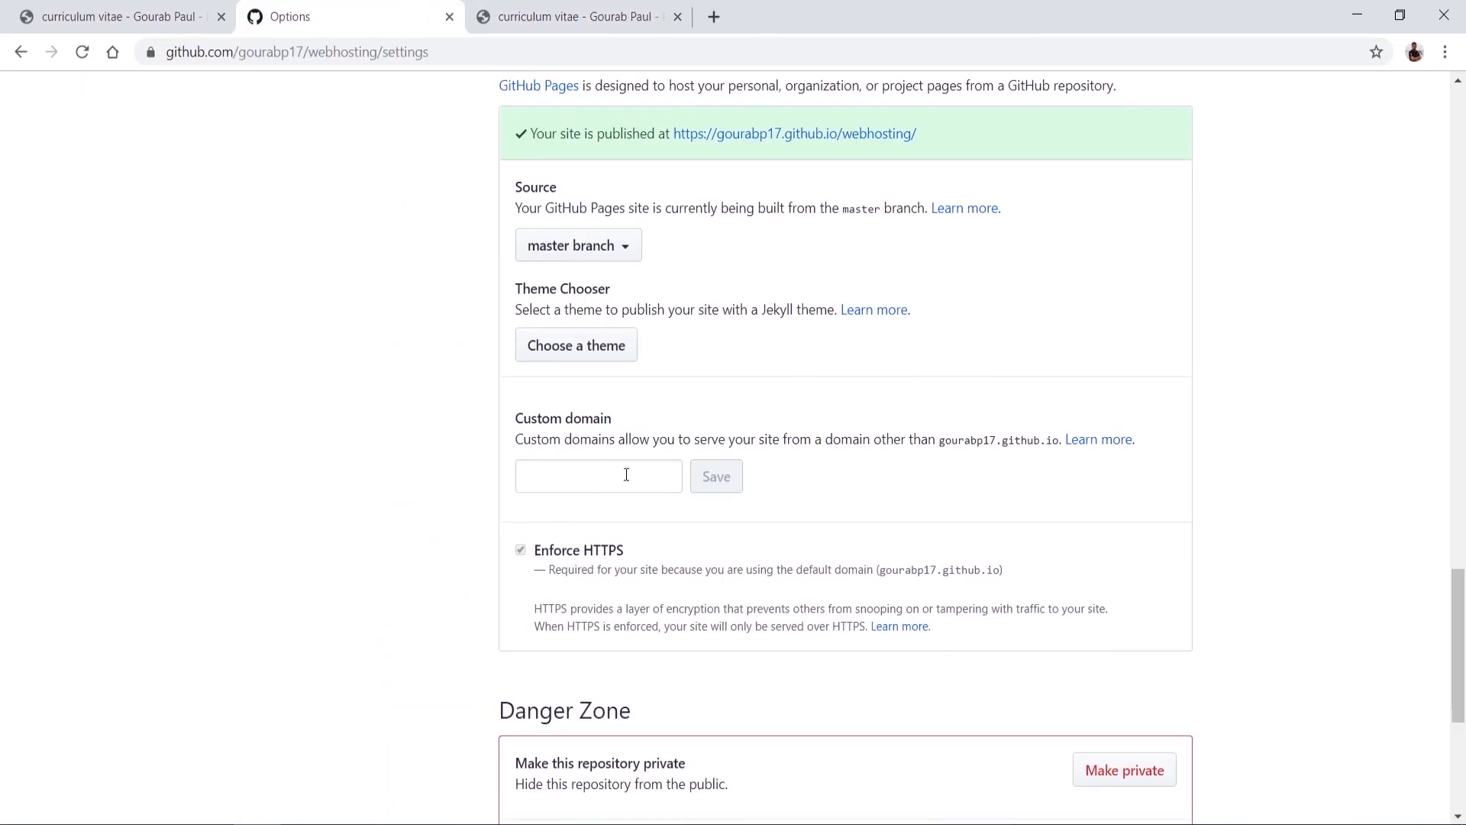
left_click(632, 474)
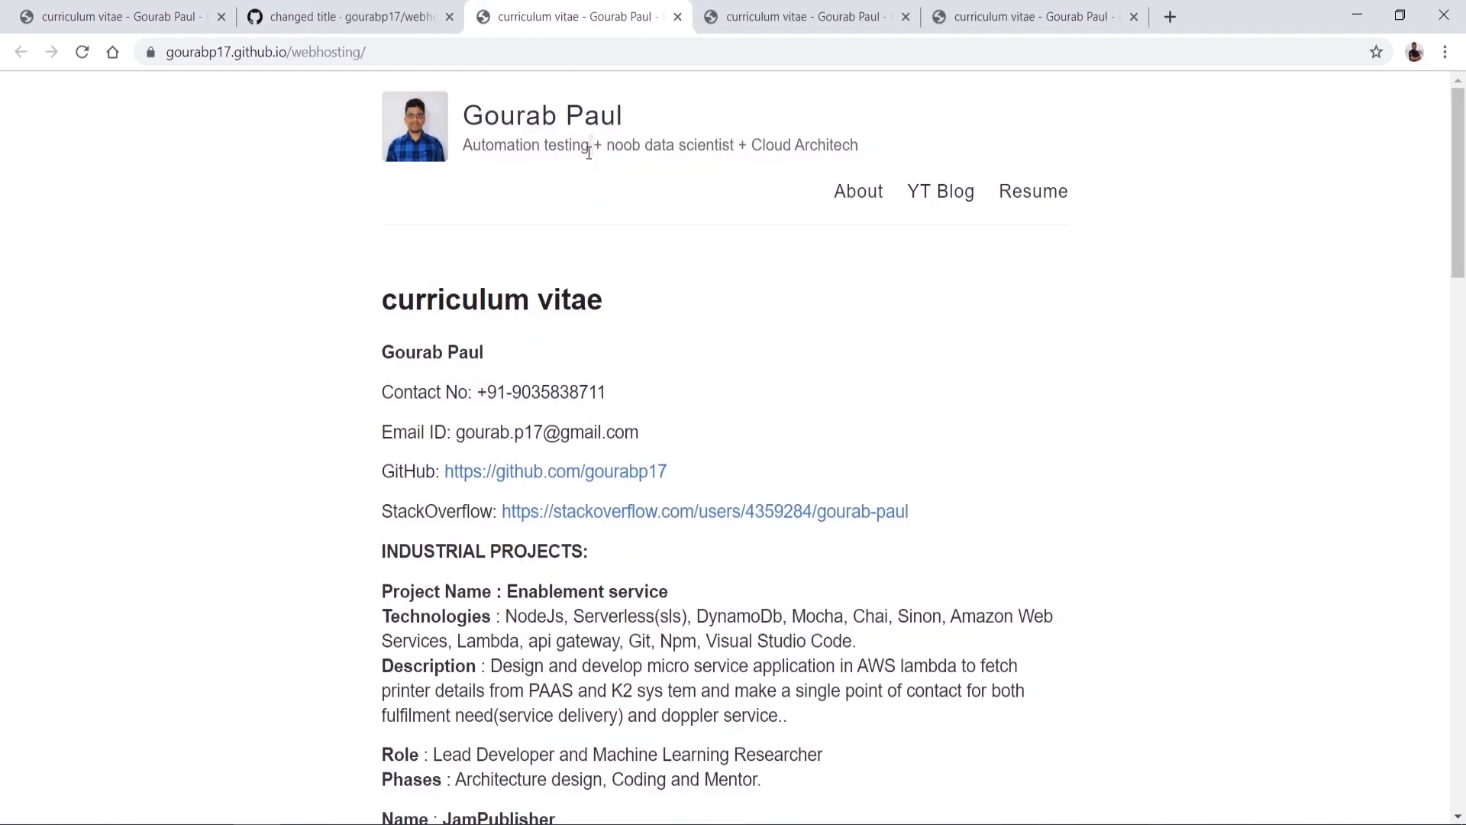